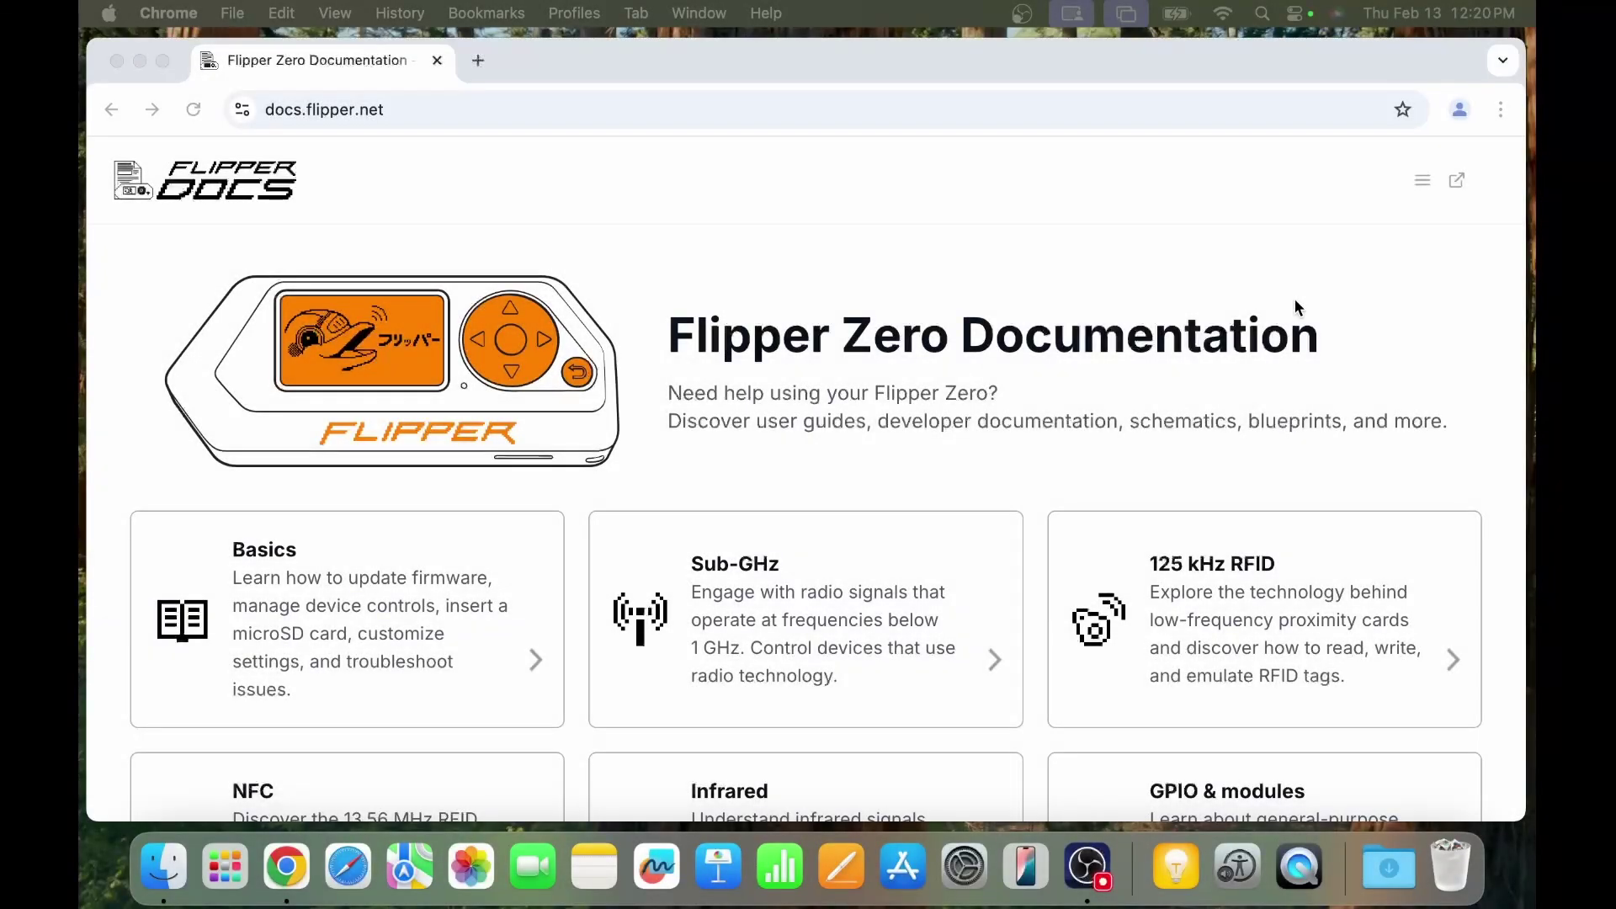
Look through the Flipper Zero documentation topics and open the Basics section.
{"action": "scroll", "coordinate": [1296, 307], "scroll_direction": "down", "scroll_amount": 3}
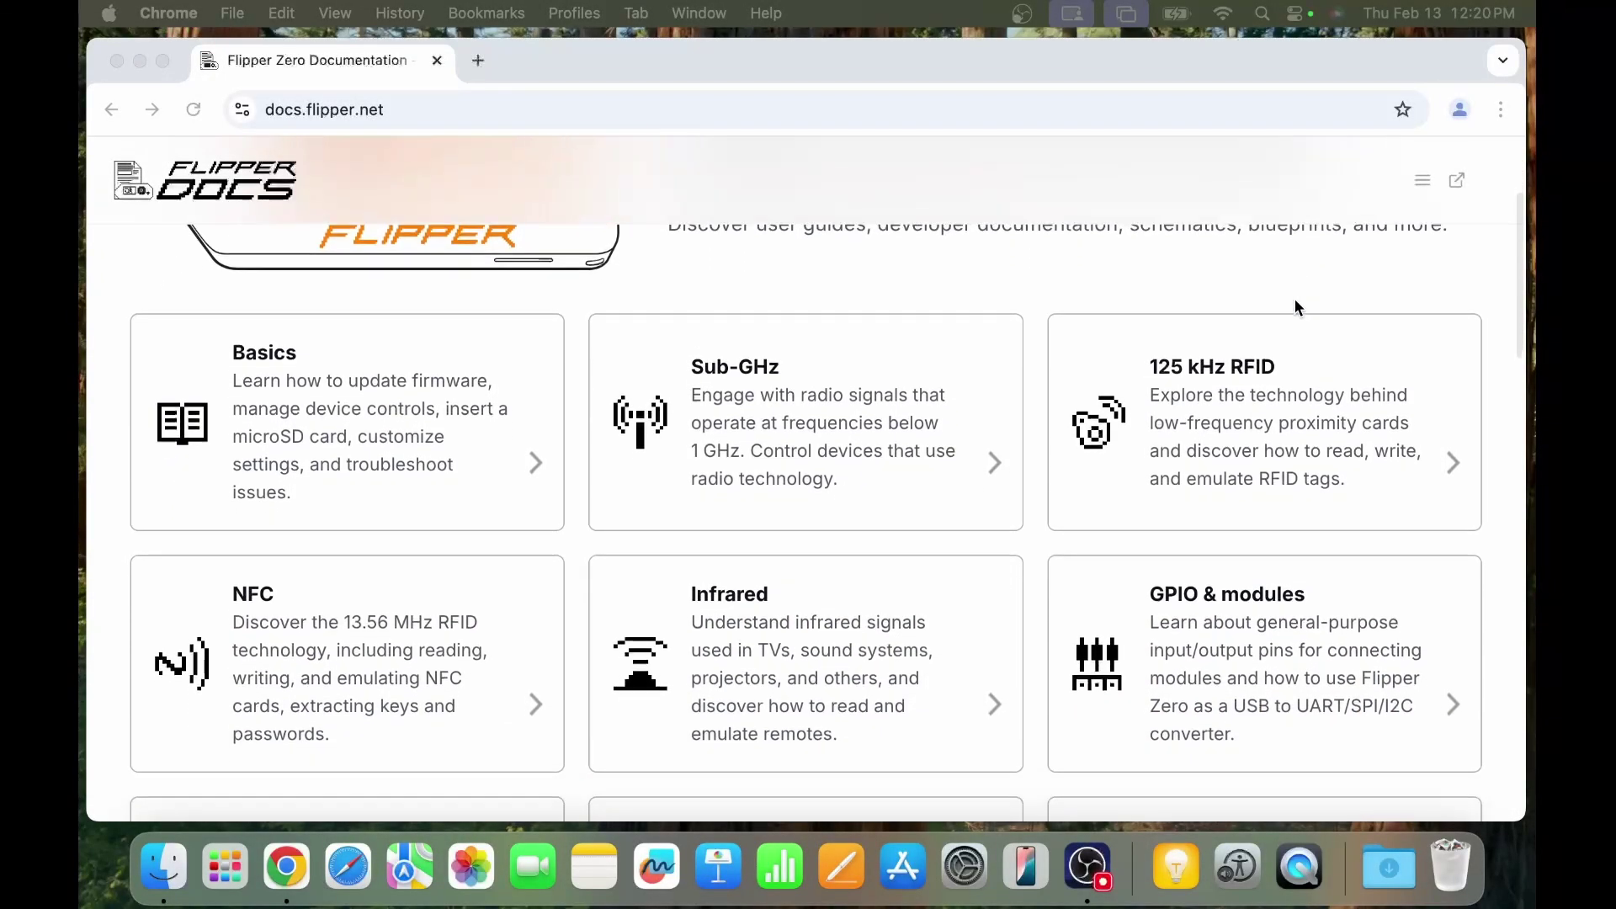
{"action": "scroll", "coordinate": [1295, 308], "scroll_direction": "down", "scroll_amount": 3}
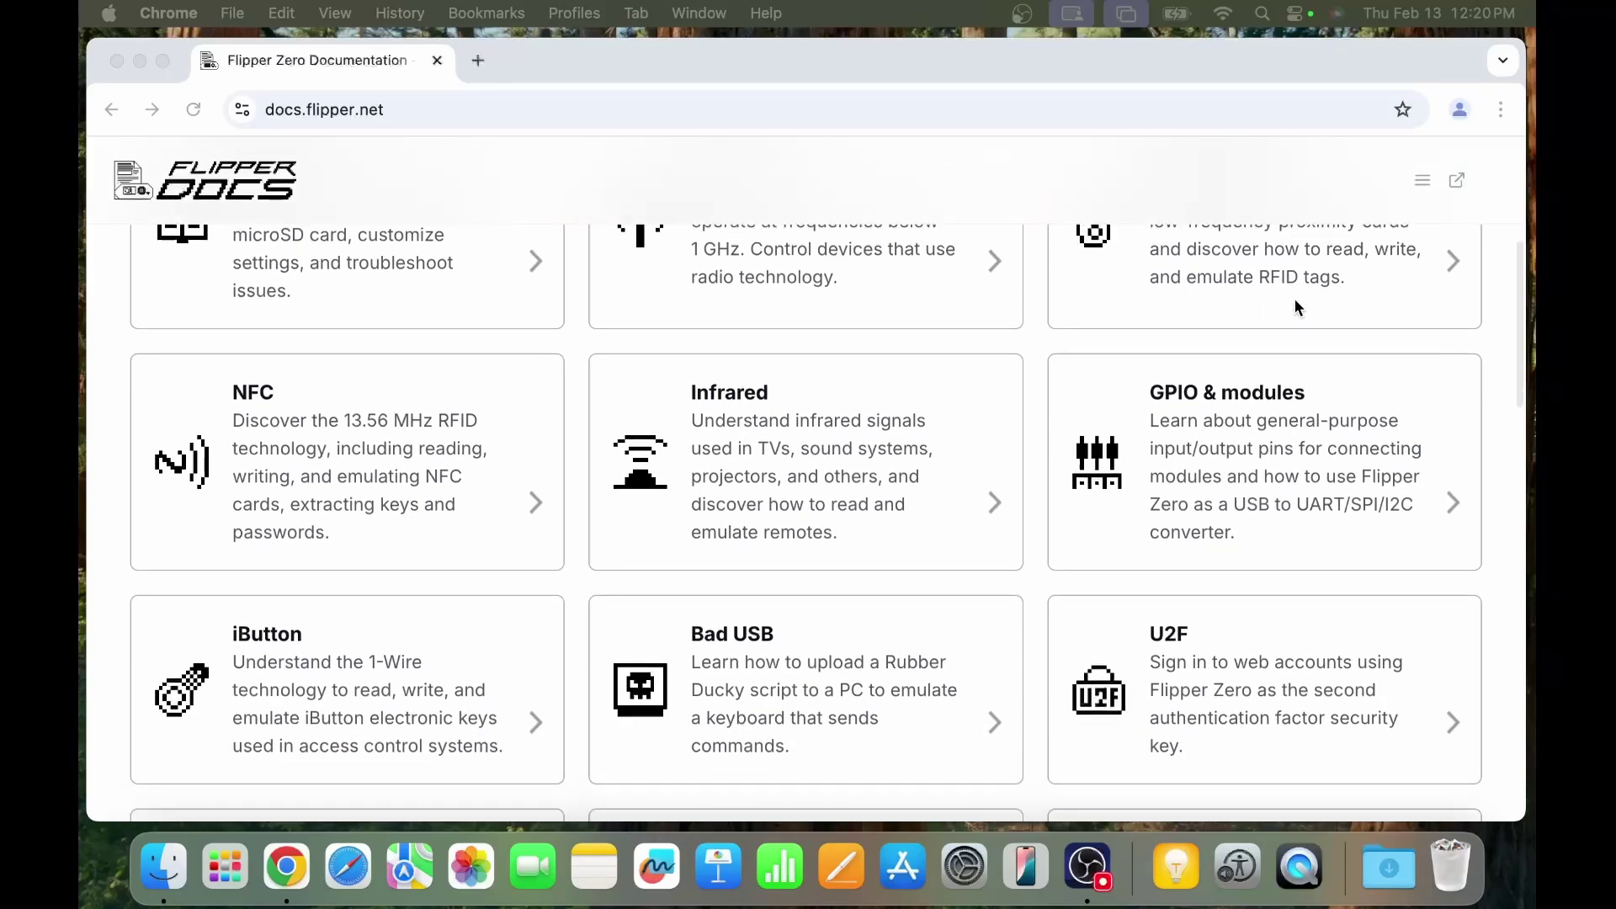
{"action": "scroll", "coordinate": [1295, 301], "scroll_direction": "down", "scroll_amount": 5}
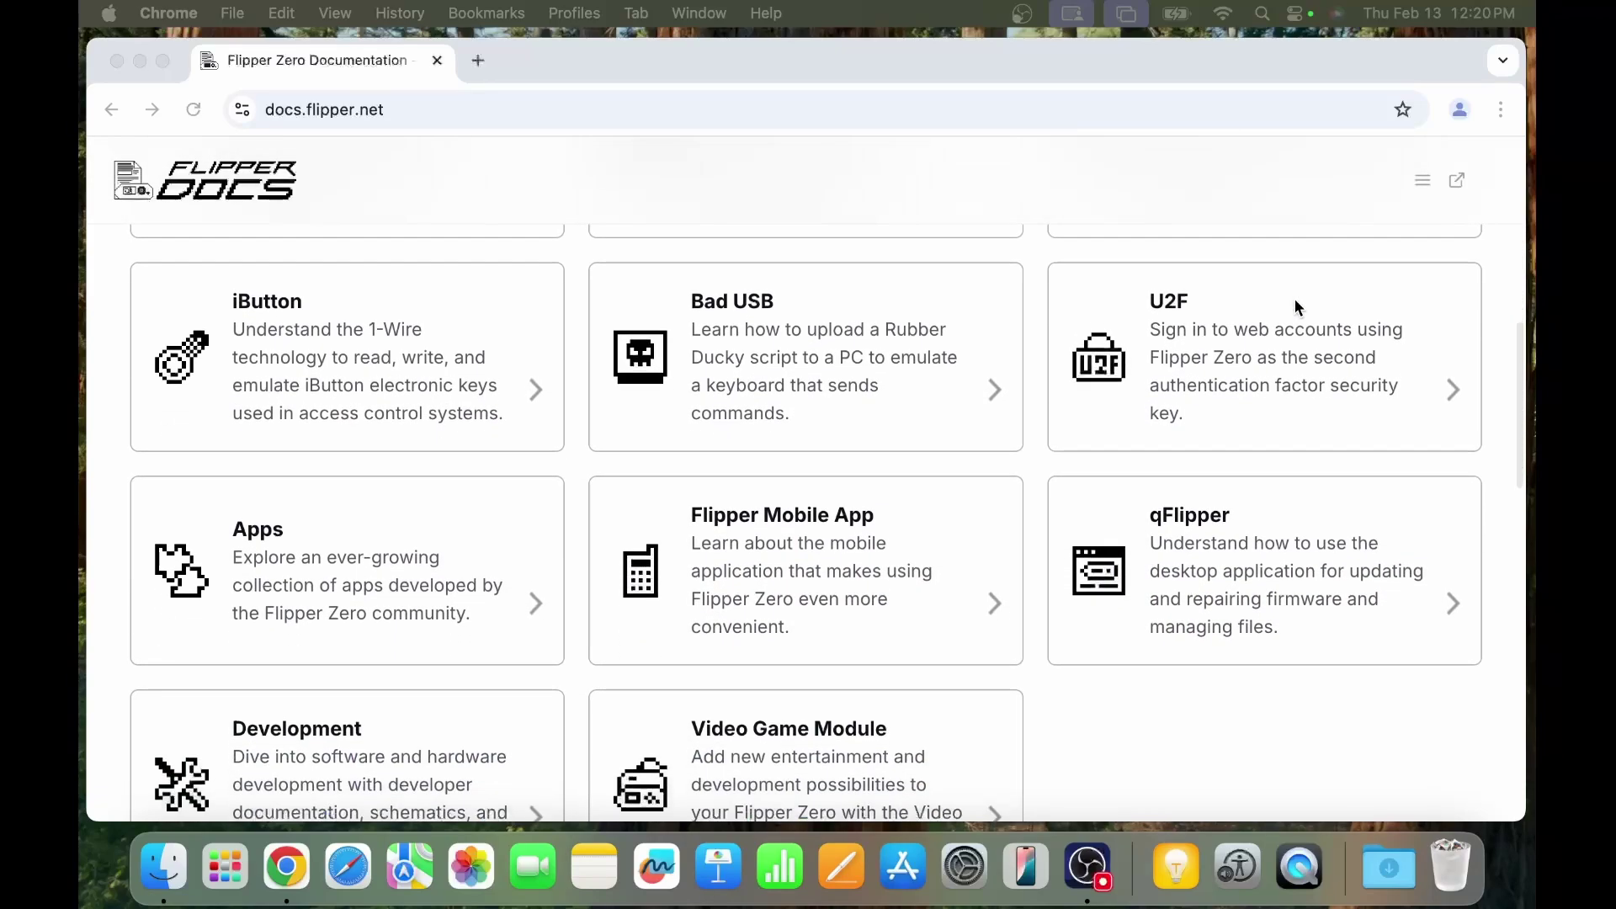
{"action": "scroll", "coordinate": [1295, 300], "scroll_direction": "down", "scroll_amount": 2}
{"action": "scroll", "coordinate": [1295, 300], "scroll_direction": "up", "scroll_amount": 2}
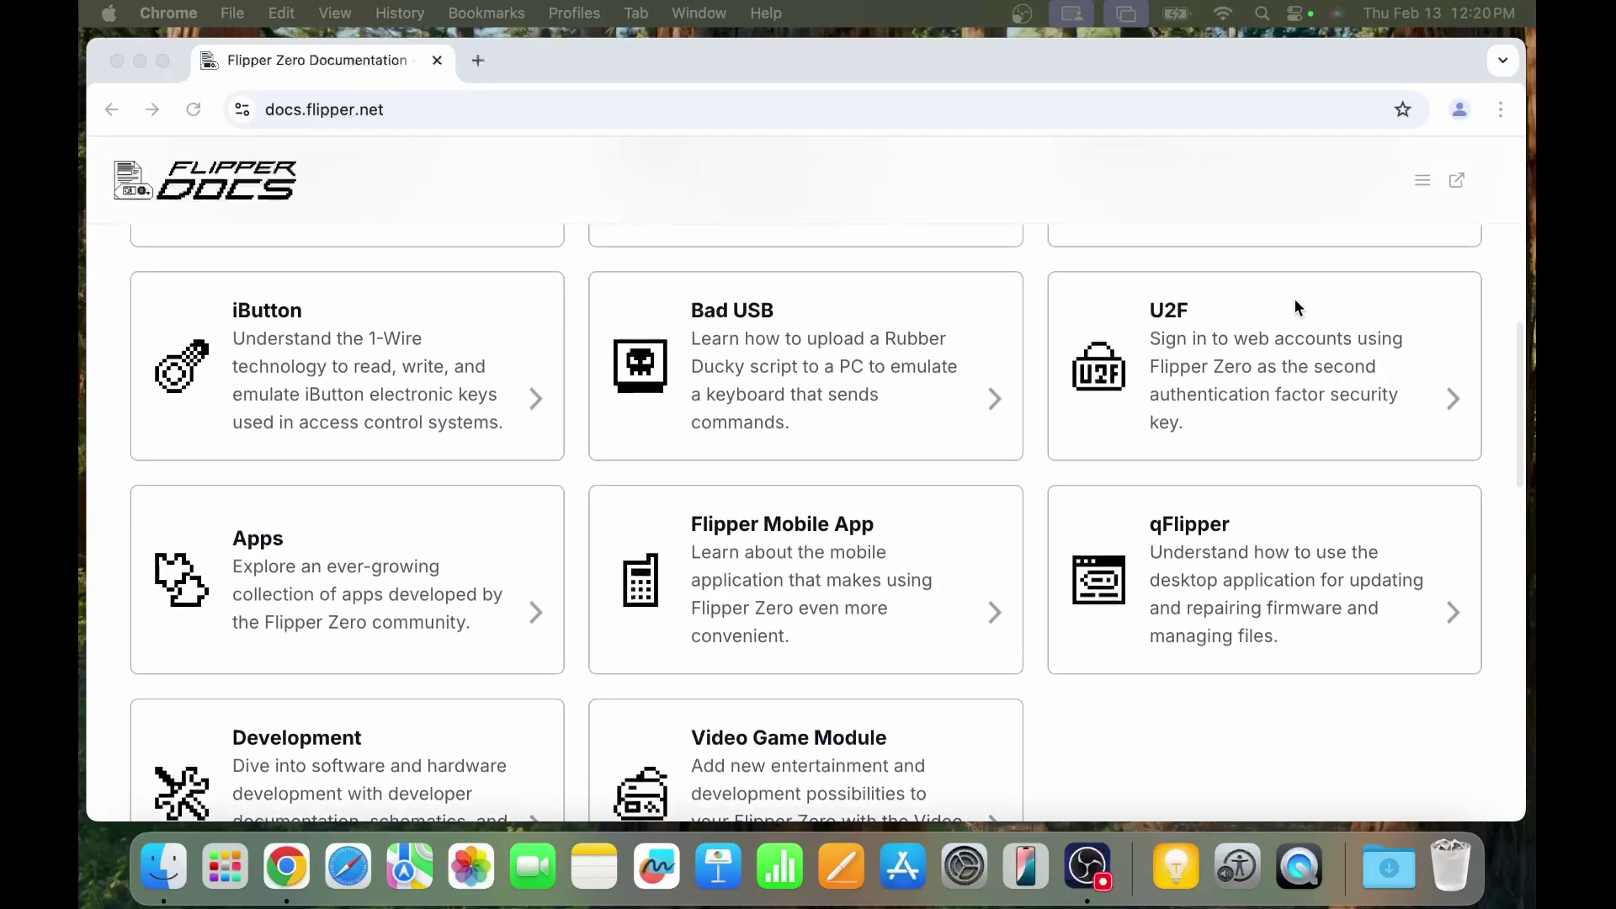
{"action": "scroll", "coordinate": [1295, 307], "scroll_direction": "up", "scroll_amount": 6}
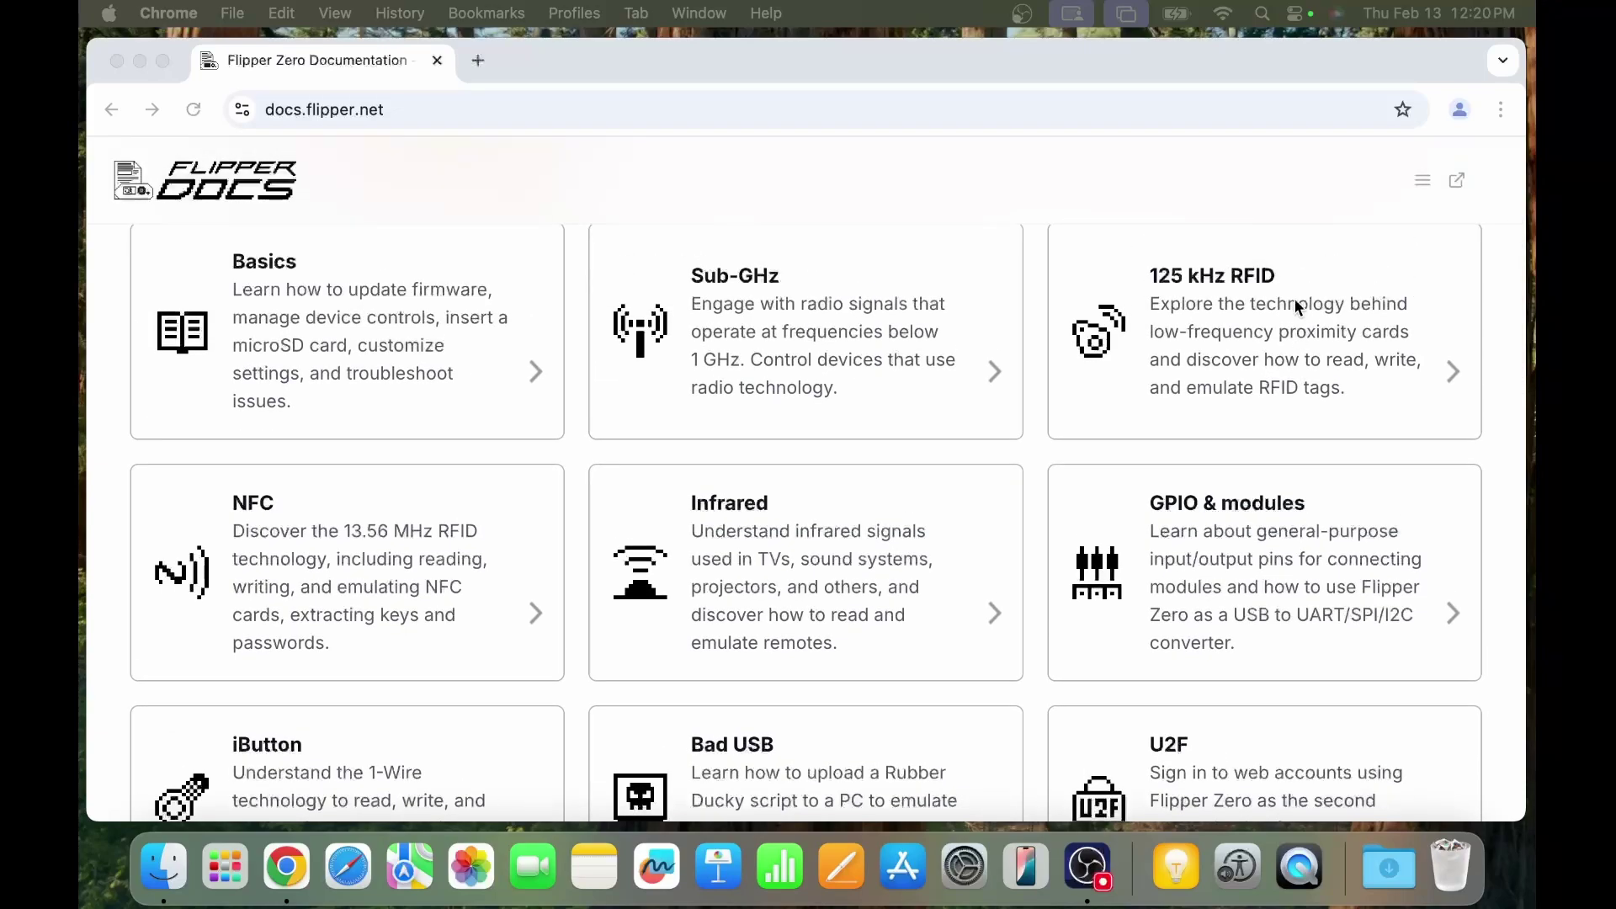
{"action": "scroll", "coordinate": [1294, 306], "scroll_direction": "up", "scroll_amount": 2}
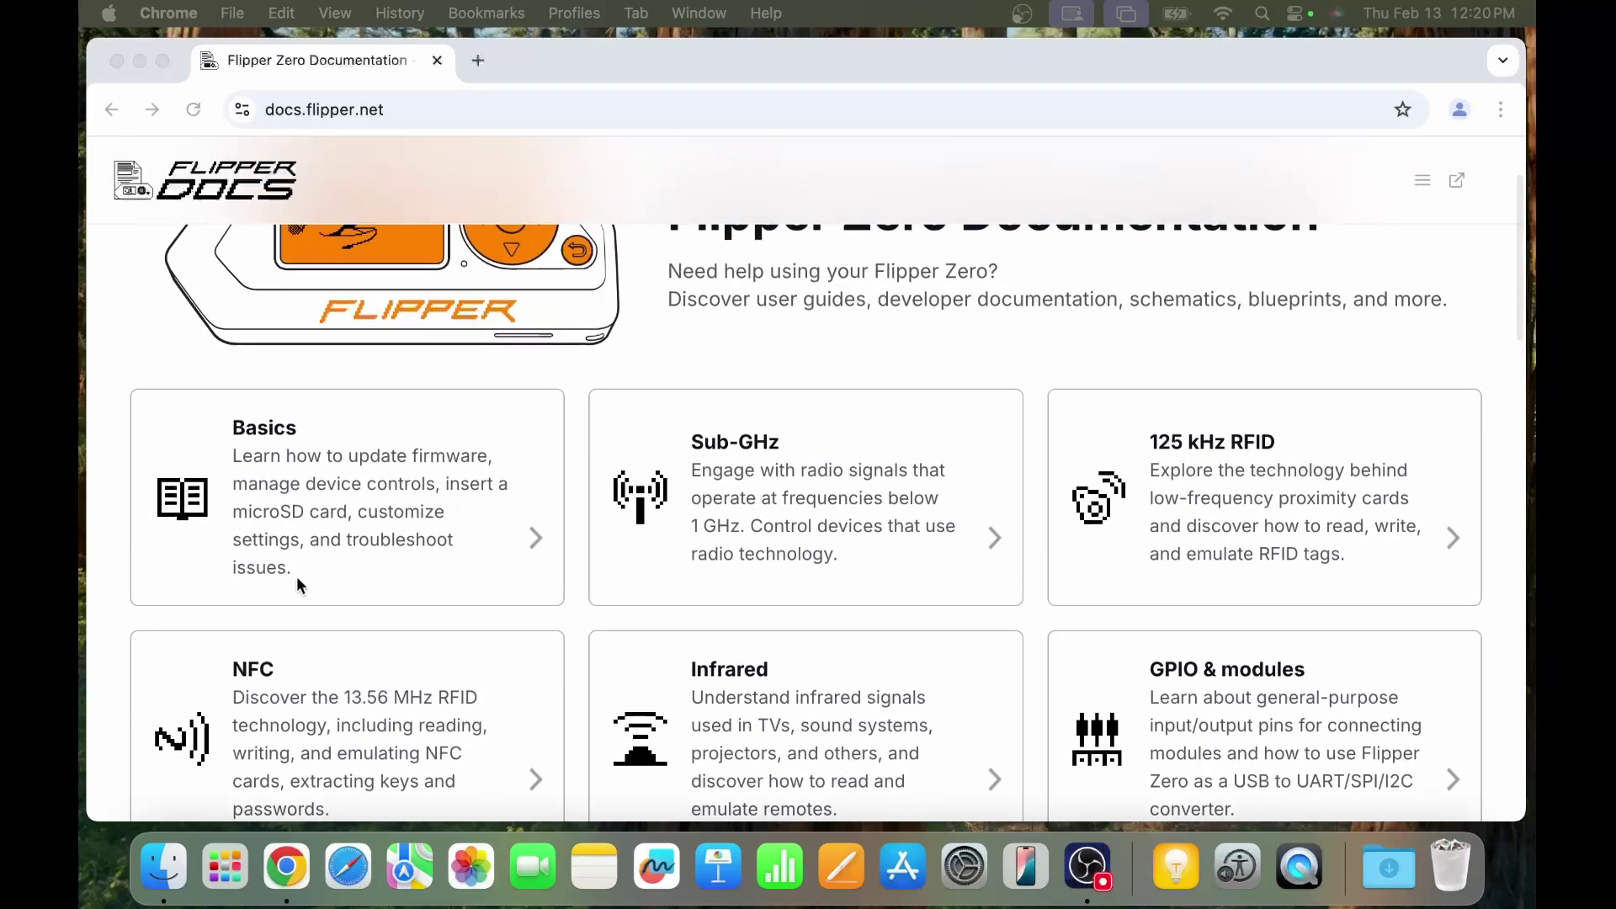
{"action": "left_click", "coordinate": [277, 570]}
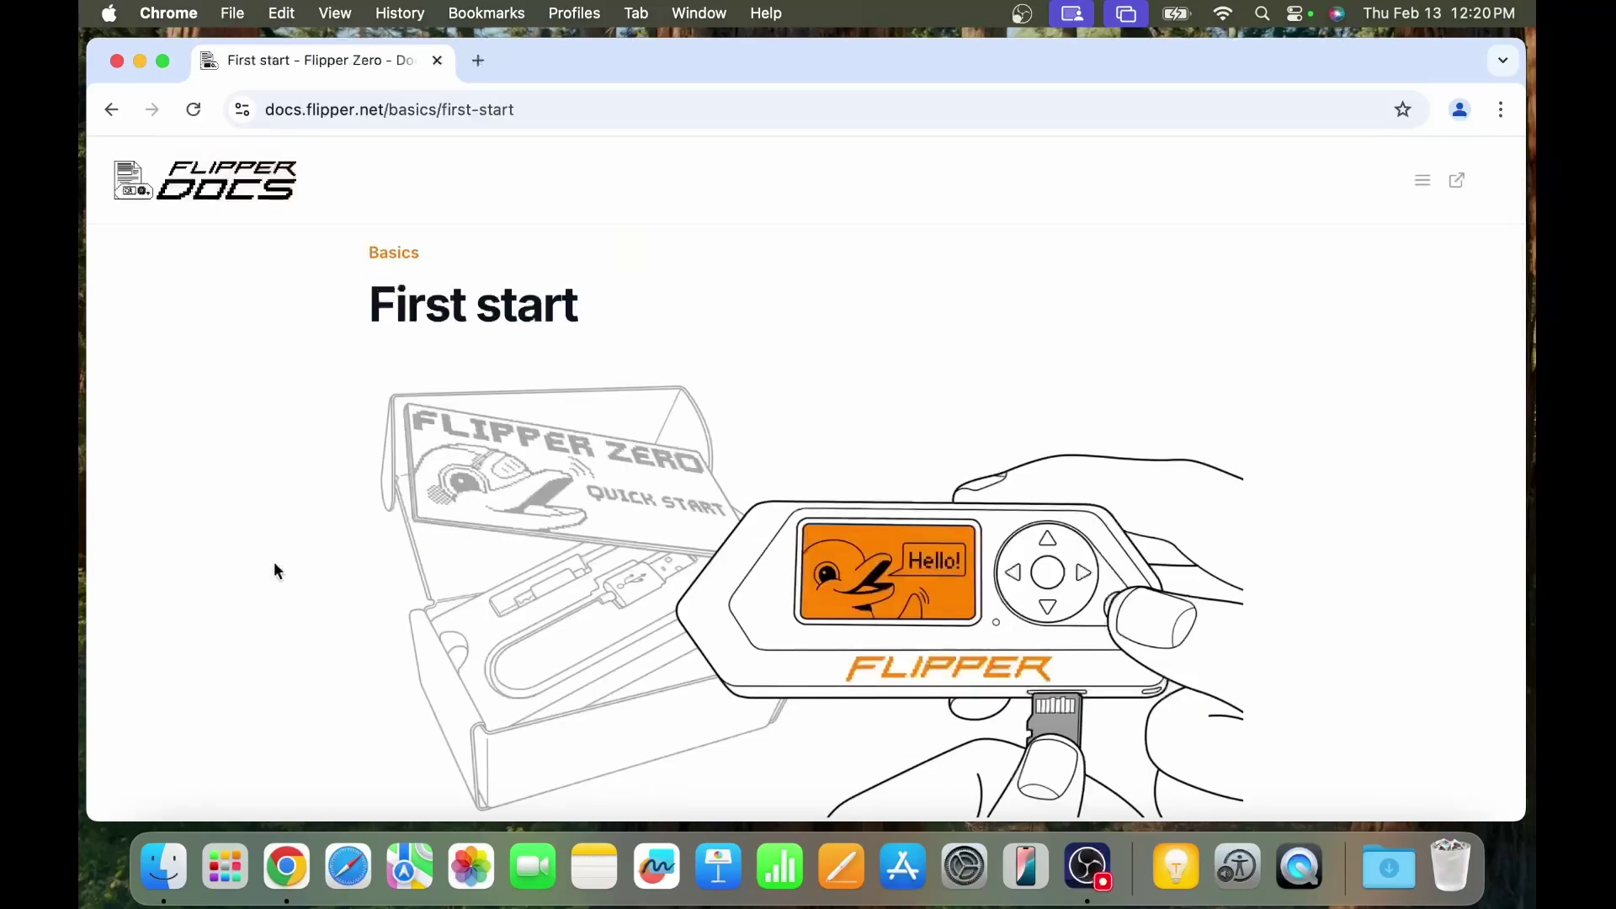
Enlarge the browser window and look through the documentation's list of sections and articles.
{"action": "double_click", "coordinate": [806, 74]}
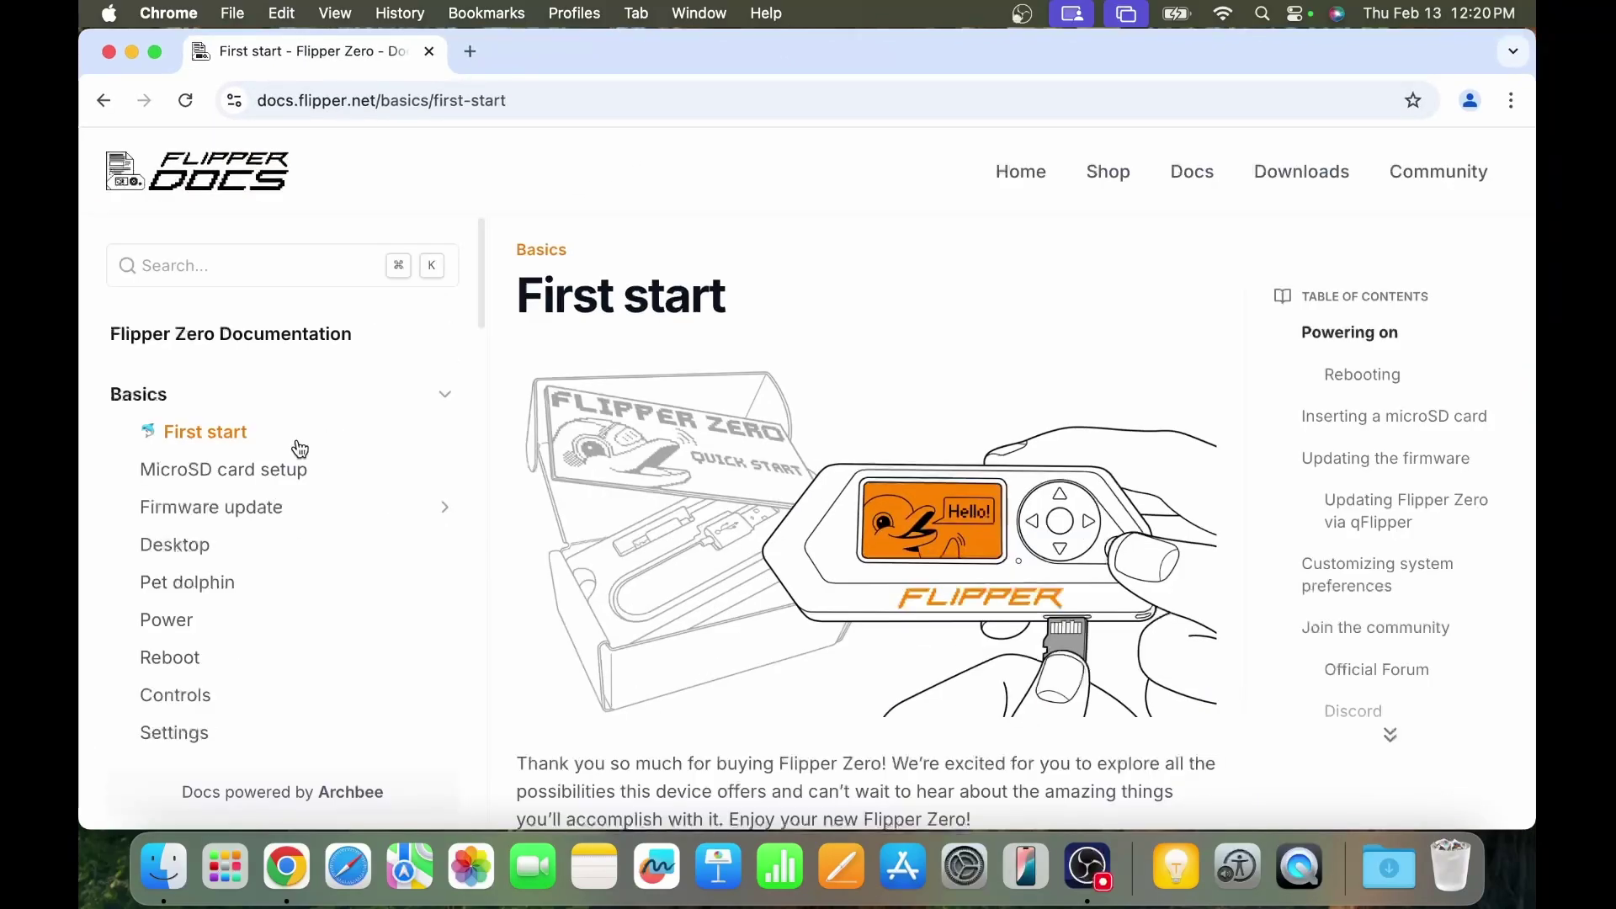
{"action": "scroll", "coordinate": [280, 523], "scroll_direction": "down", "scroll_amount": 10}
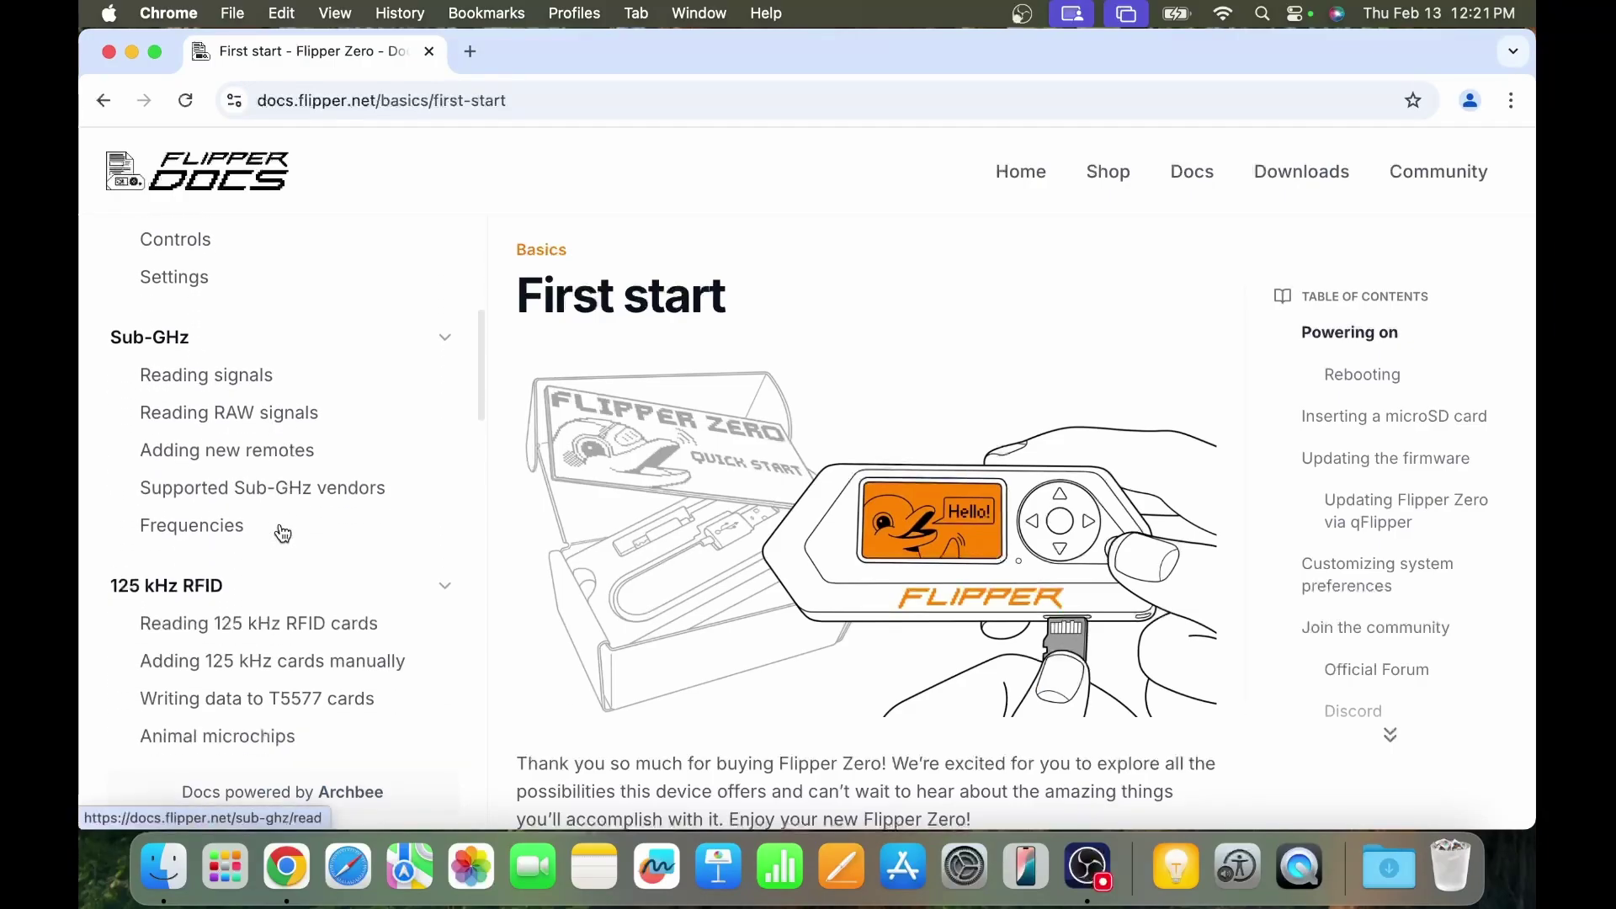
{"action": "scroll", "coordinate": [283, 530], "scroll_direction": "down", "scroll_amount": 8}
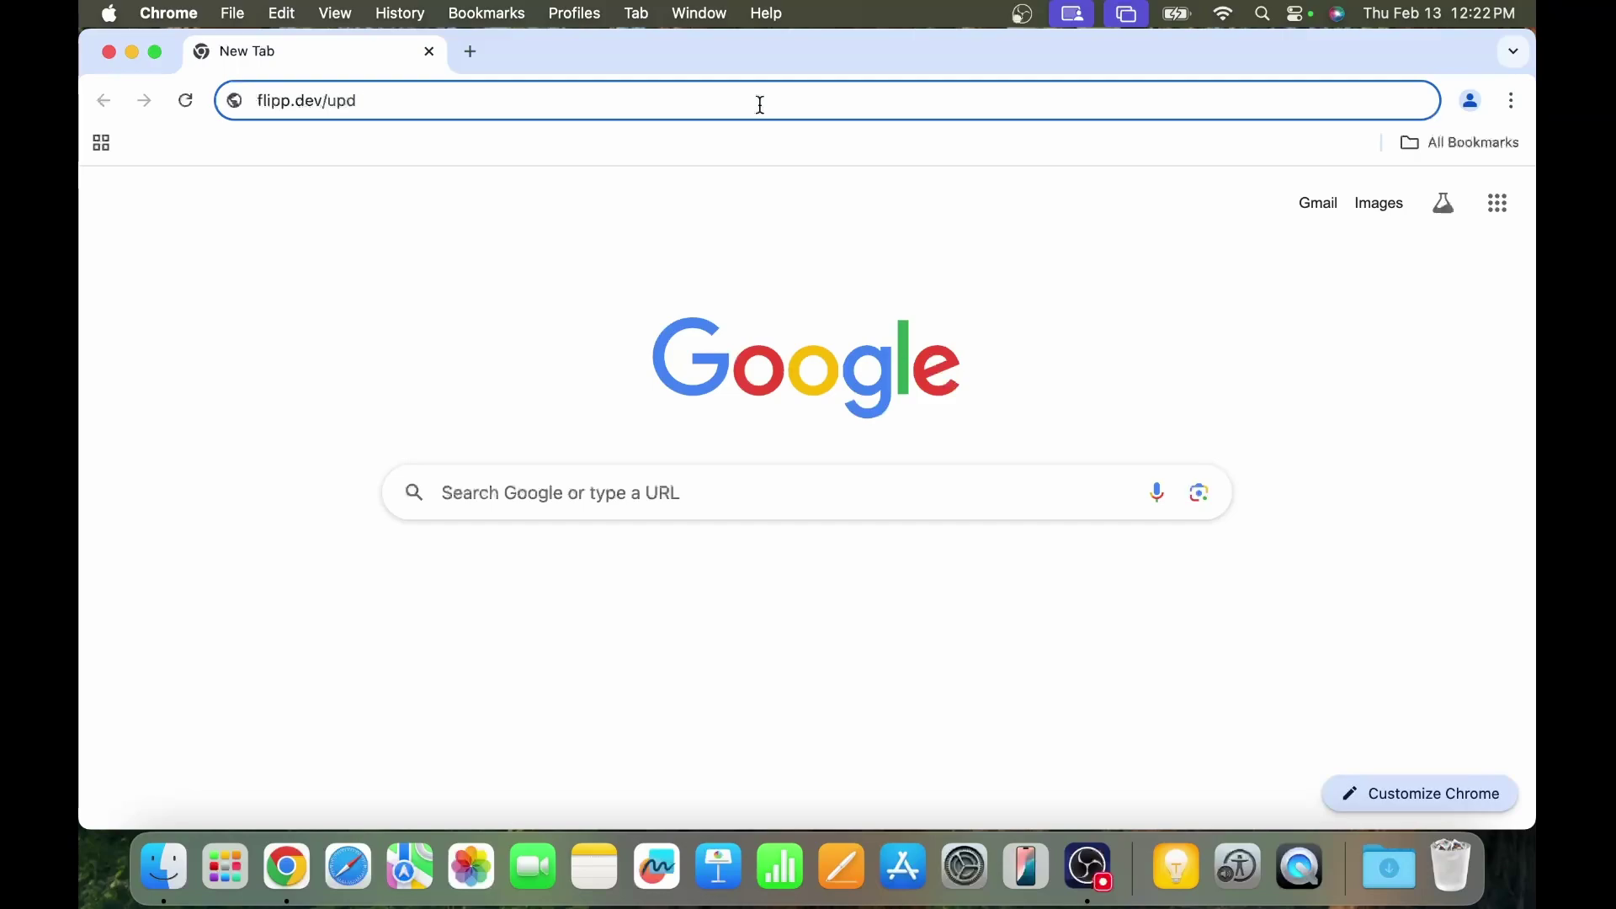
Load flipp.dev/upd, look over the firmware update page and download qFlipper for macOS.
{"action": "key", "text": "Return"}
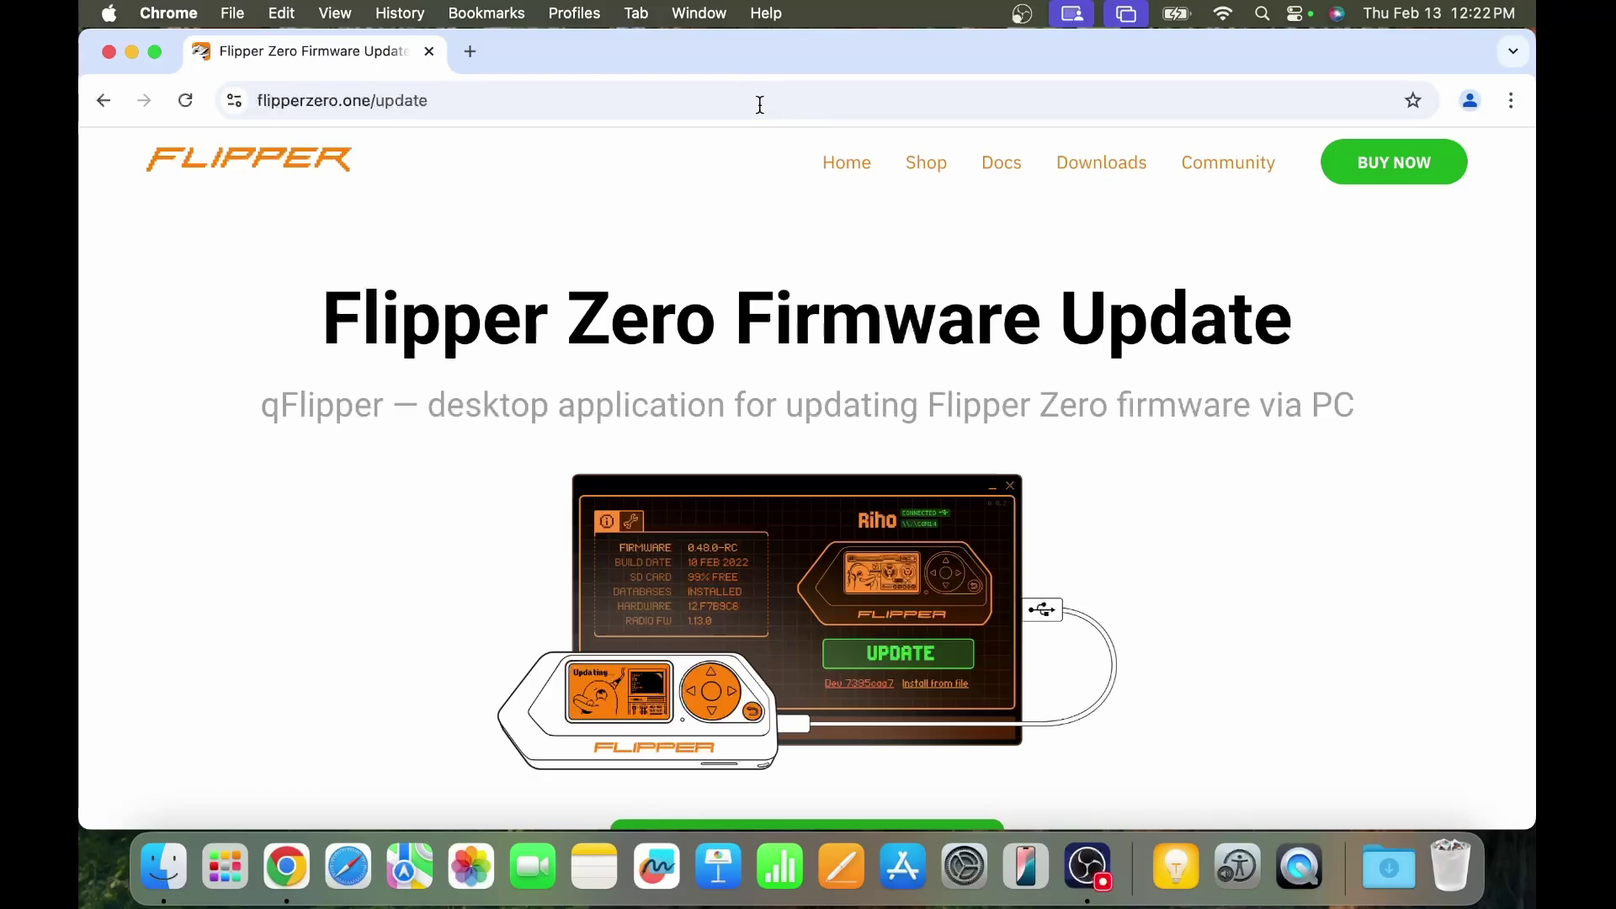
{"action": "scroll", "coordinate": [1451, 480], "scroll_direction": "down", "scroll_amount": 5}
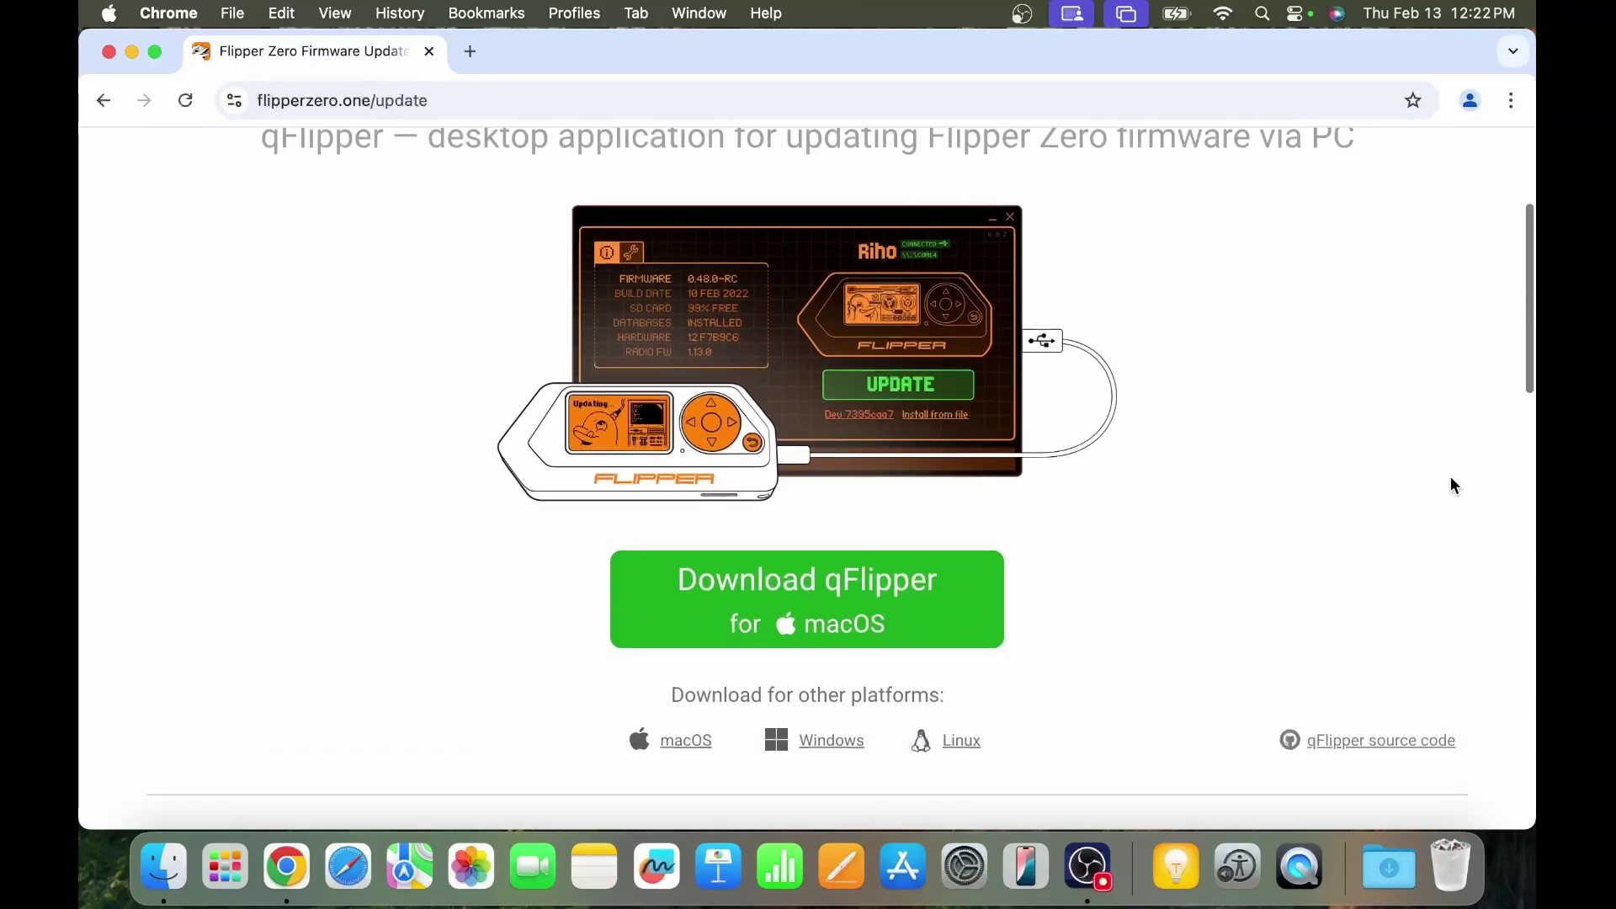
{"action": "scroll", "coordinate": [1451, 486], "scroll_direction": "down", "scroll_amount": 8}
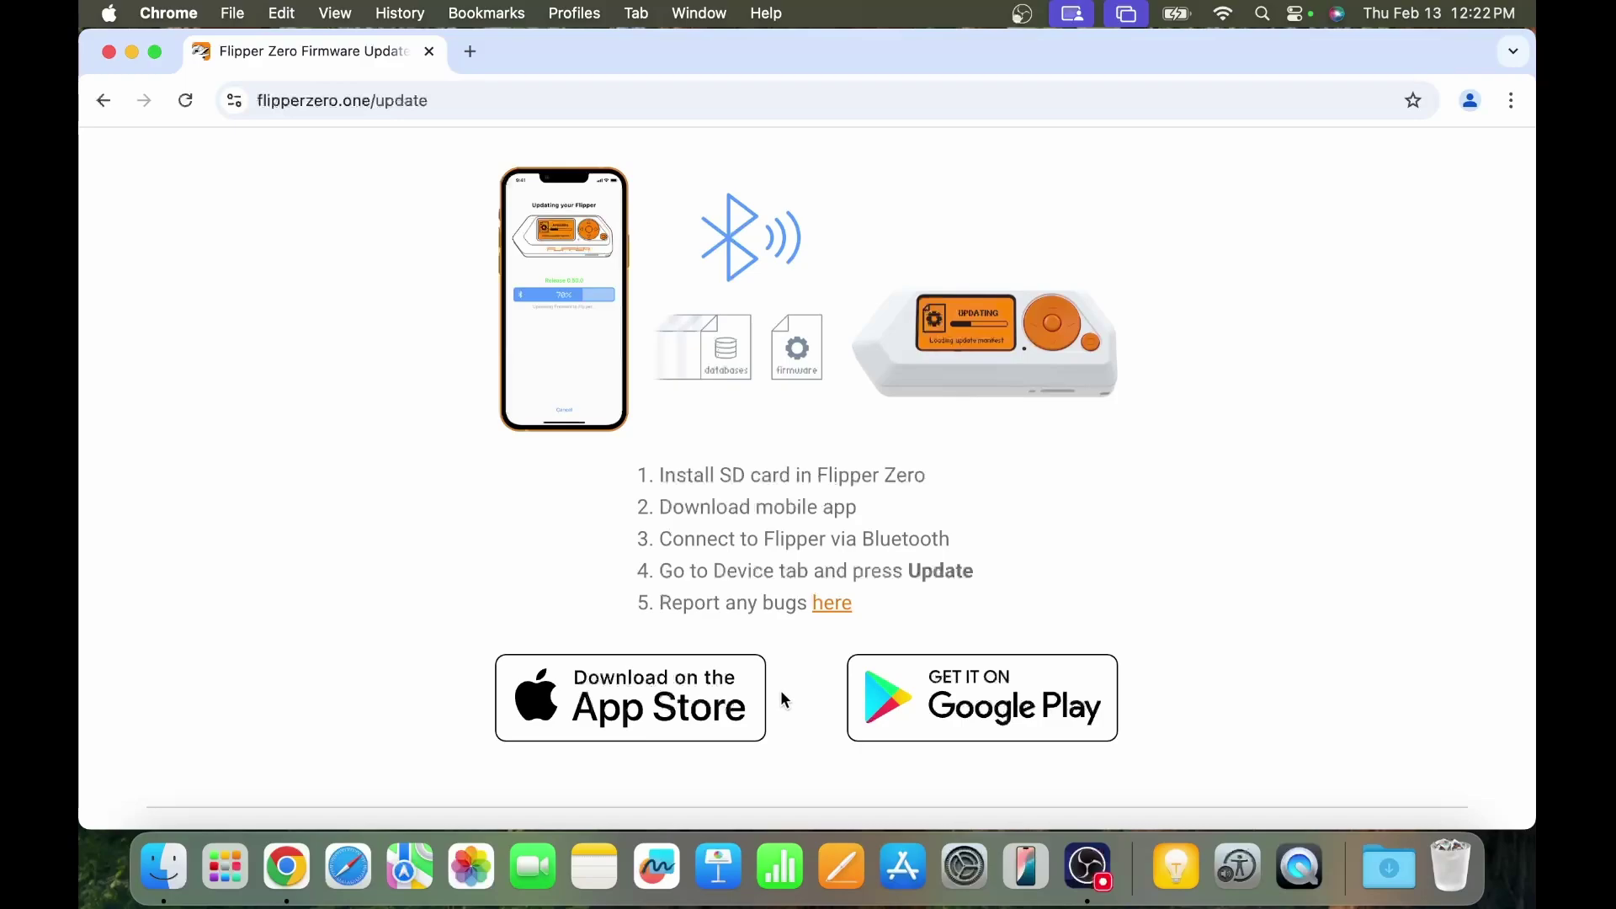
{"action": "scroll", "coordinate": [1221, 585], "scroll_direction": "up", "scroll_amount": 6}
{"action": "scroll", "coordinate": [1222, 584], "scroll_direction": "up", "scroll_amount": 5}
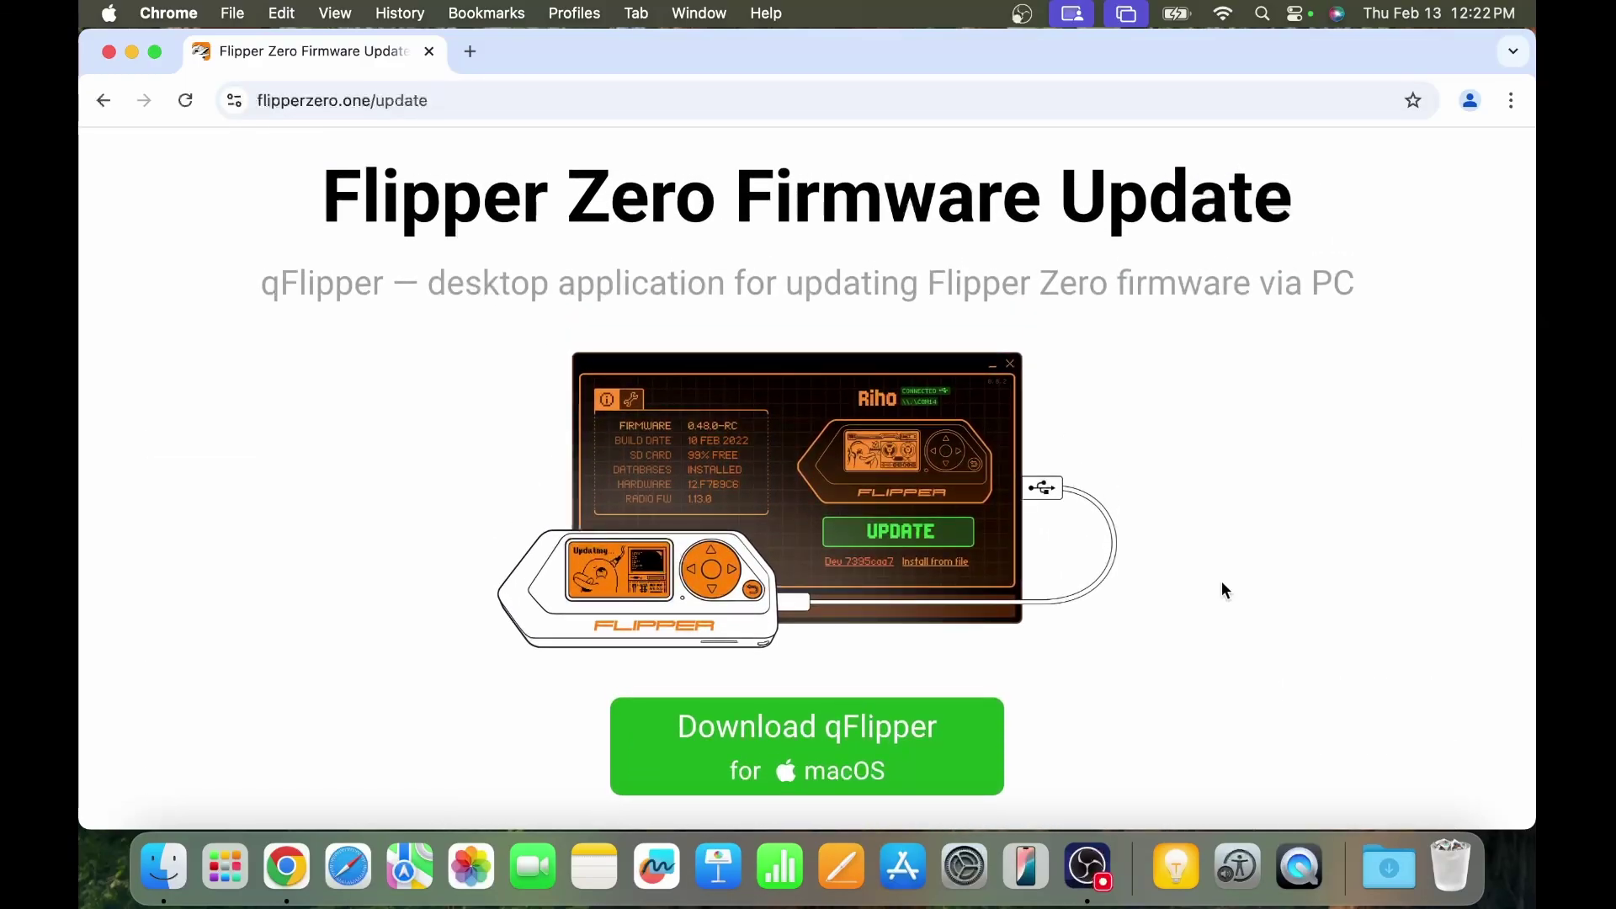
{"action": "left_click", "coordinate": [867, 757]}
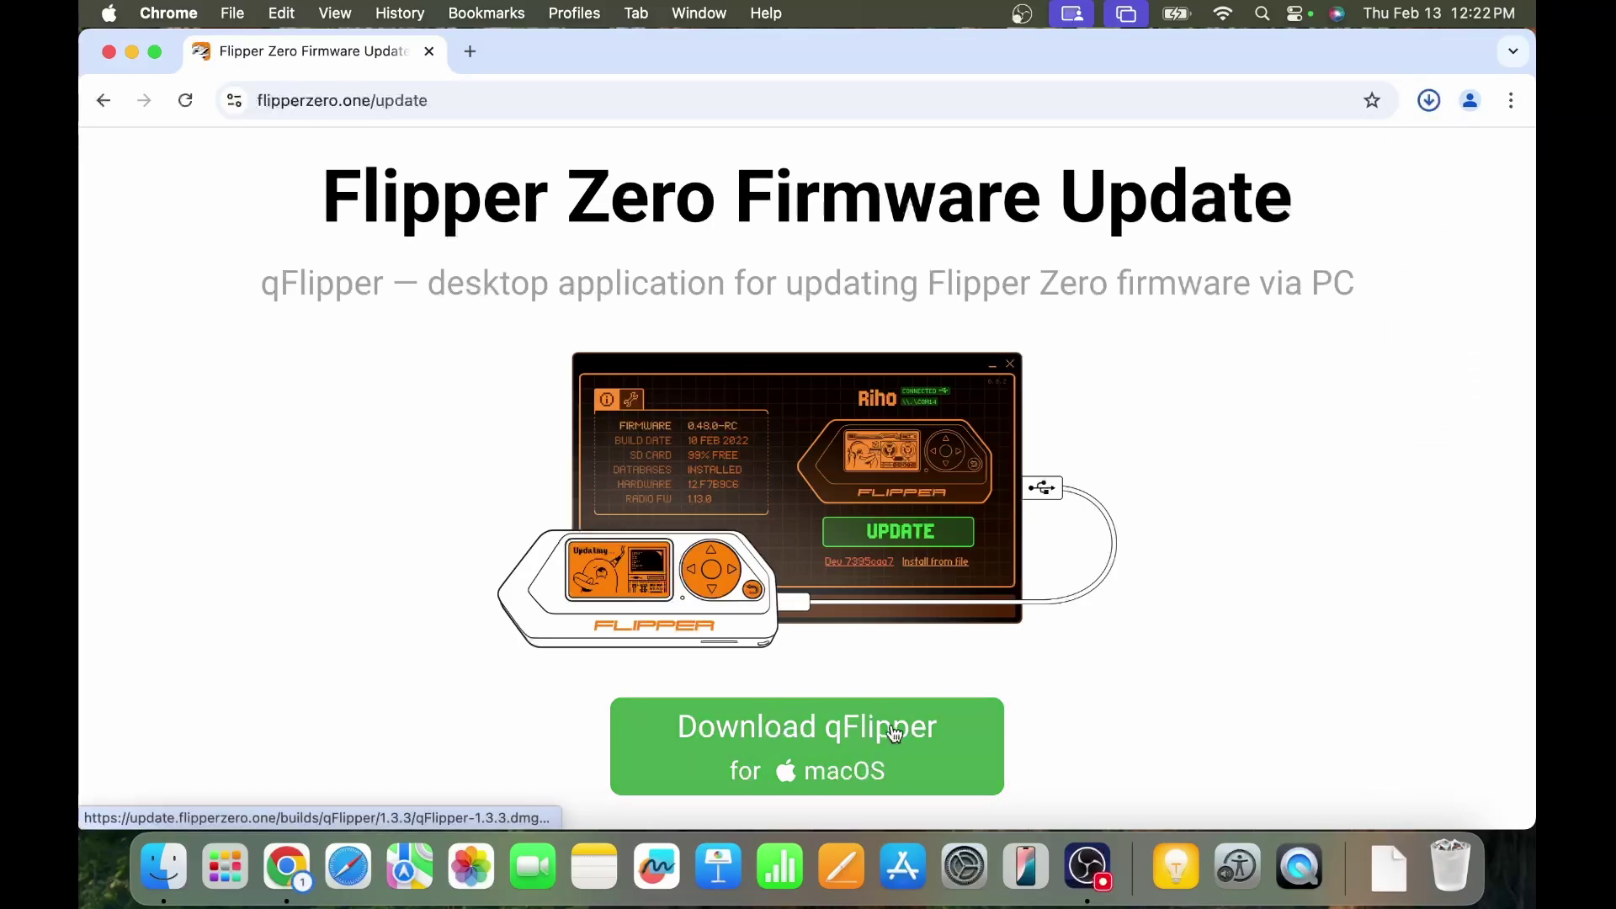
Open the downloaded qFlipper-1.3.3.dmg, install qFlipper into Applications and close the installer window.
{"action": "left_click", "coordinate": [1389, 869]}
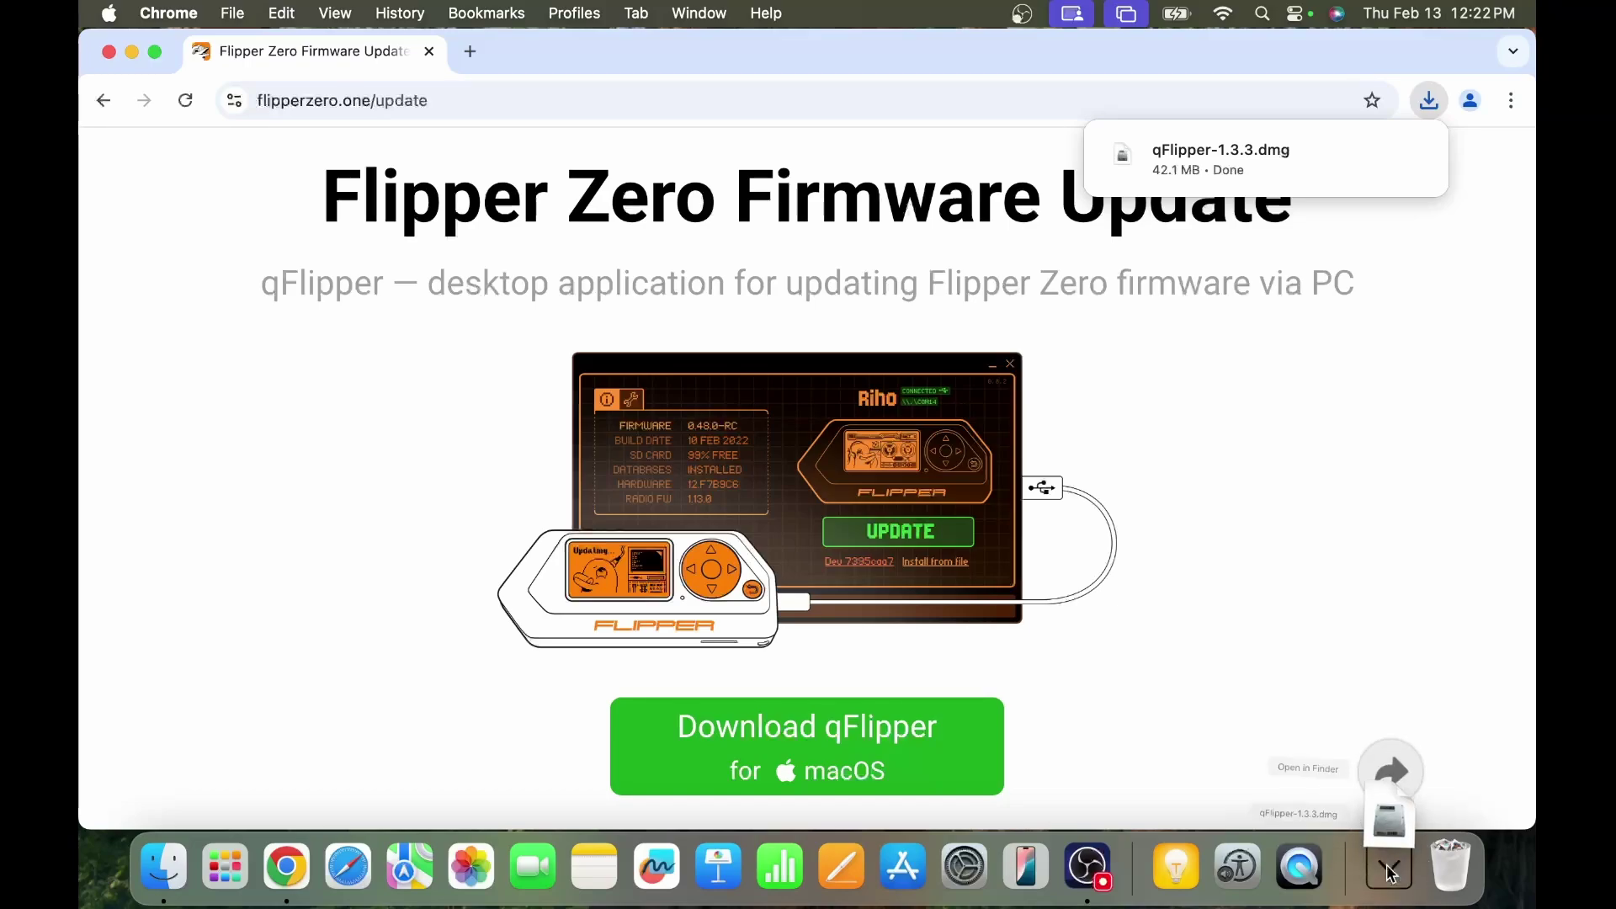
{"action": "left_click", "coordinate": [1397, 791]}
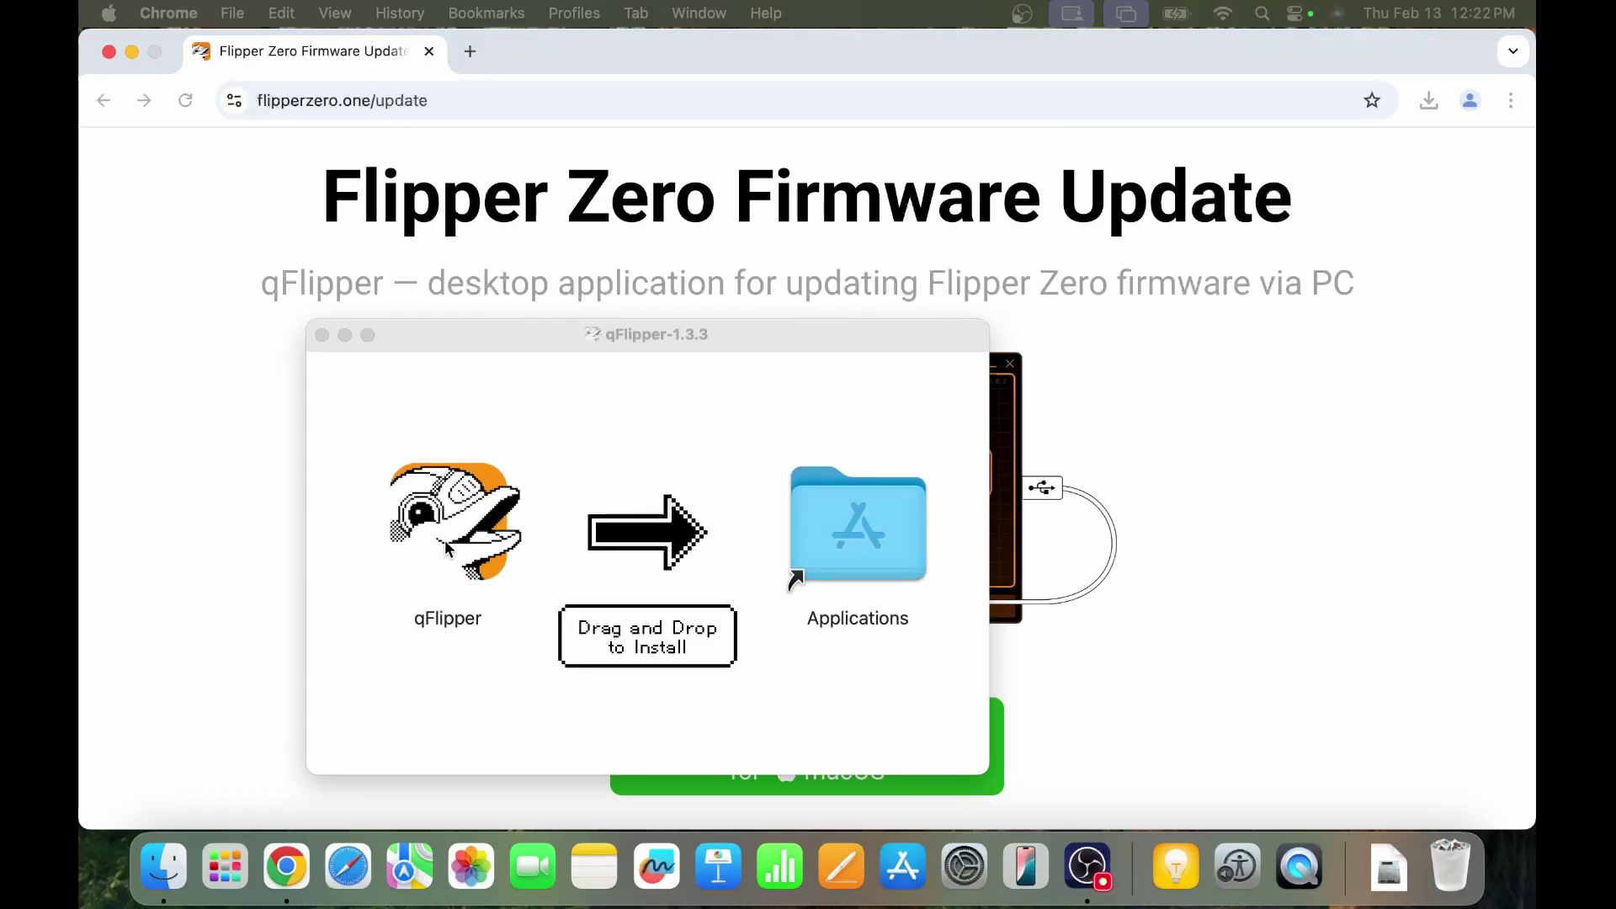
{"action": "left_click_drag", "start_coordinate": [449, 549], "coordinate": [898, 536]}
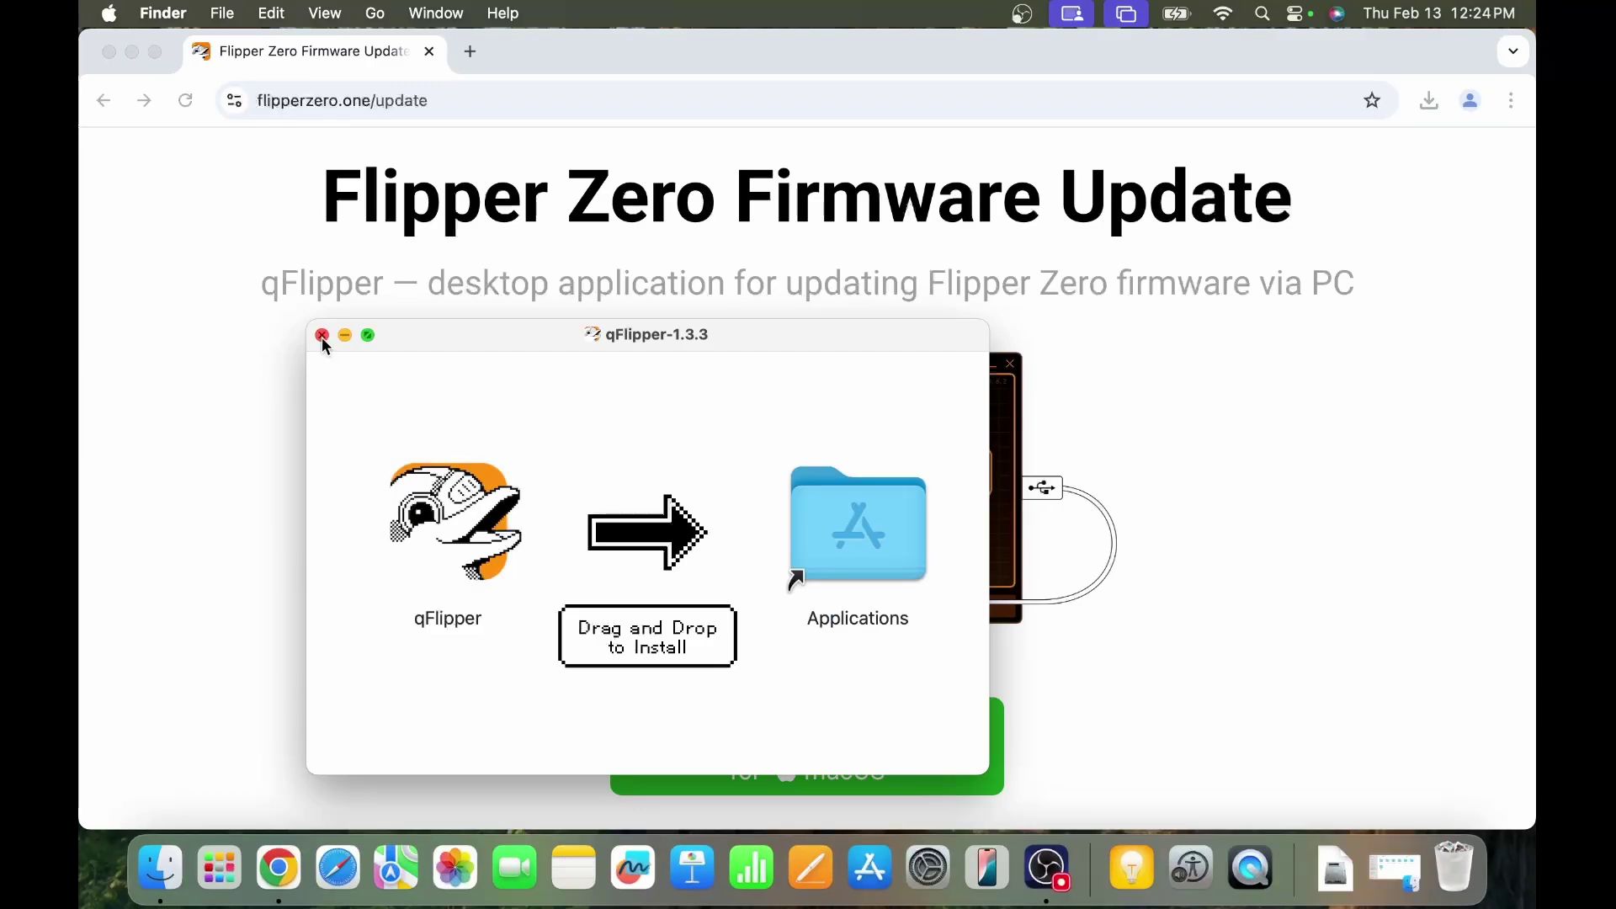
{"action": "left_click", "coordinate": [321, 335]}
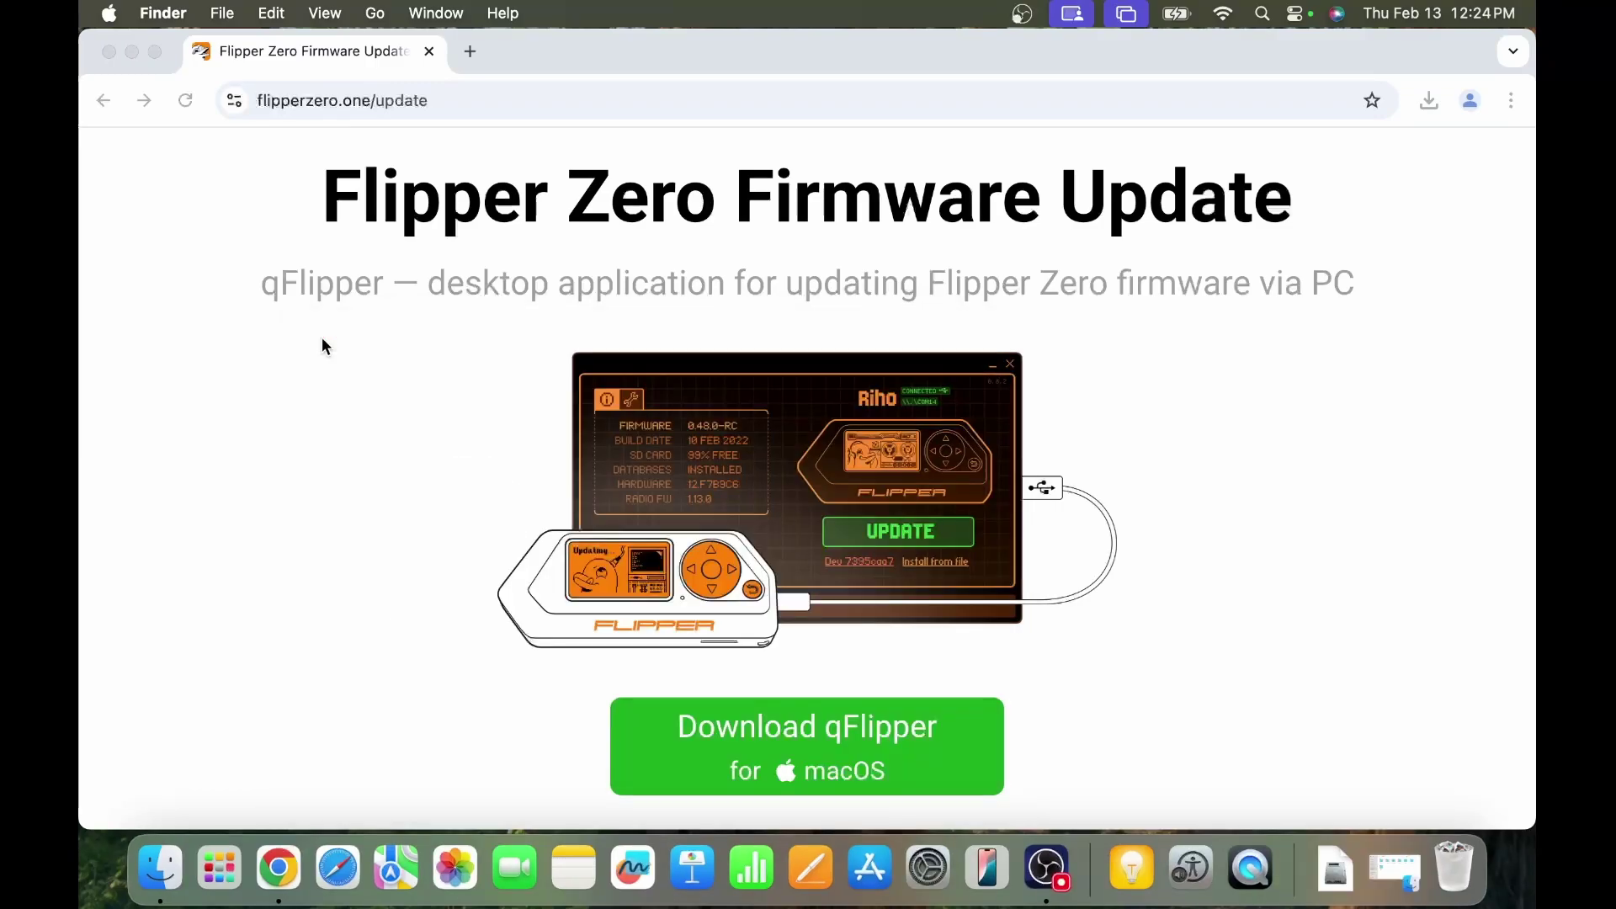
Eject the mounted qFlipper disk image in Finder and close the Finder window.
{"action": "left_click", "coordinate": [162, 867]}
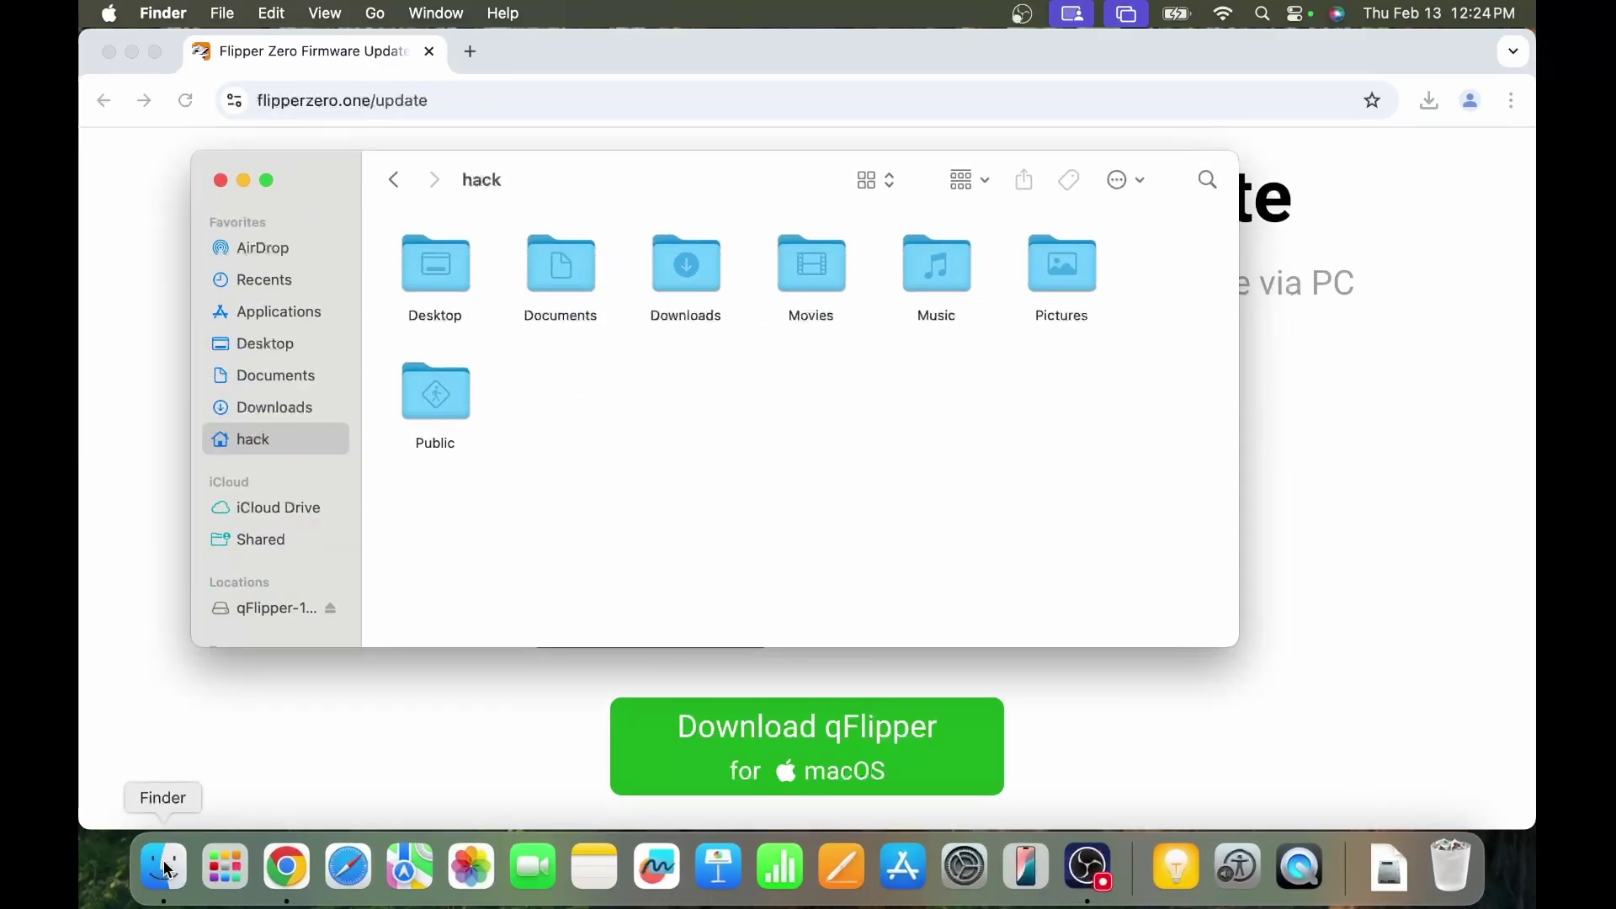
{"action": "left_click", "coordinate": [330, 607]}
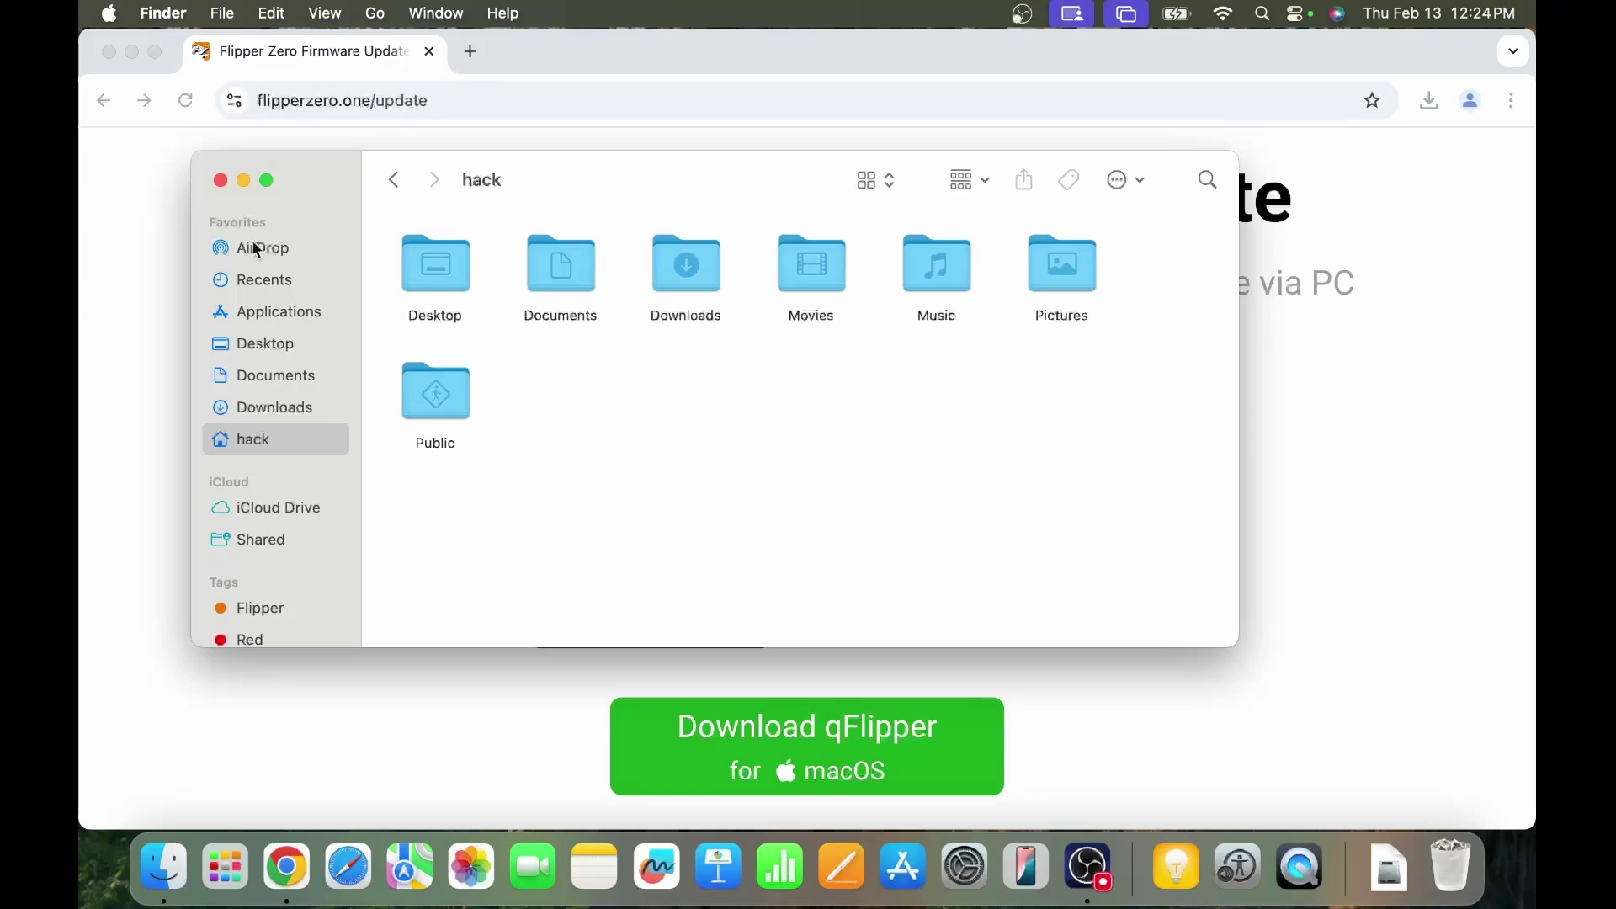
{"action": "left_click", "coordinate": [221, 180]}
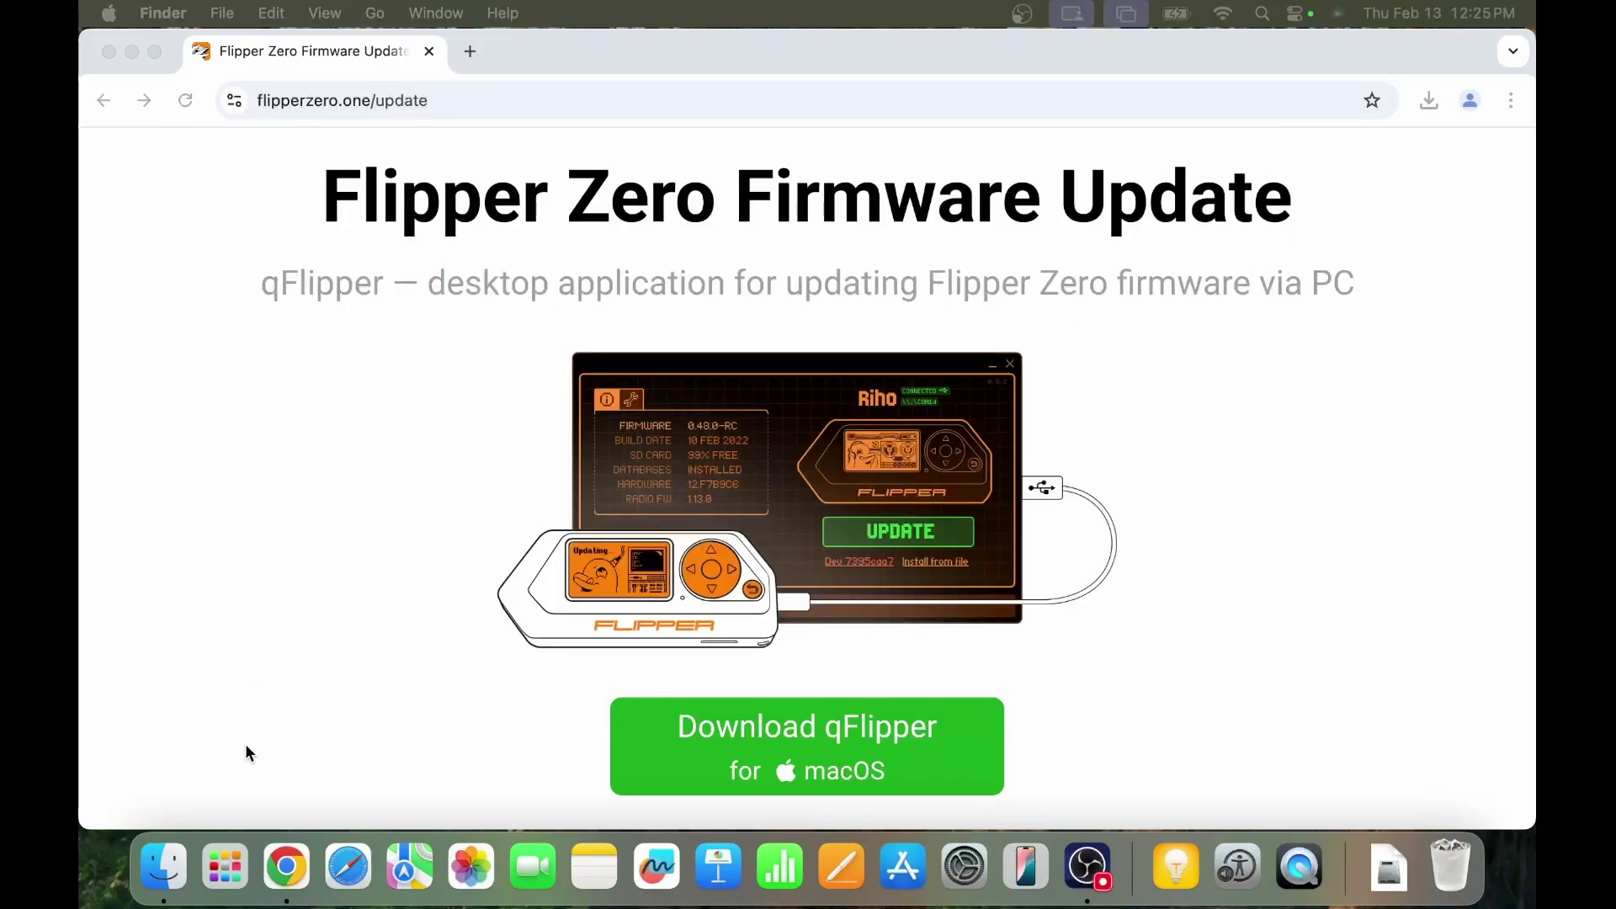
Launch the installed qFlipper app and approve opening it as an internet download.
{"action": "left_click", "coordinate": [227, 877]}
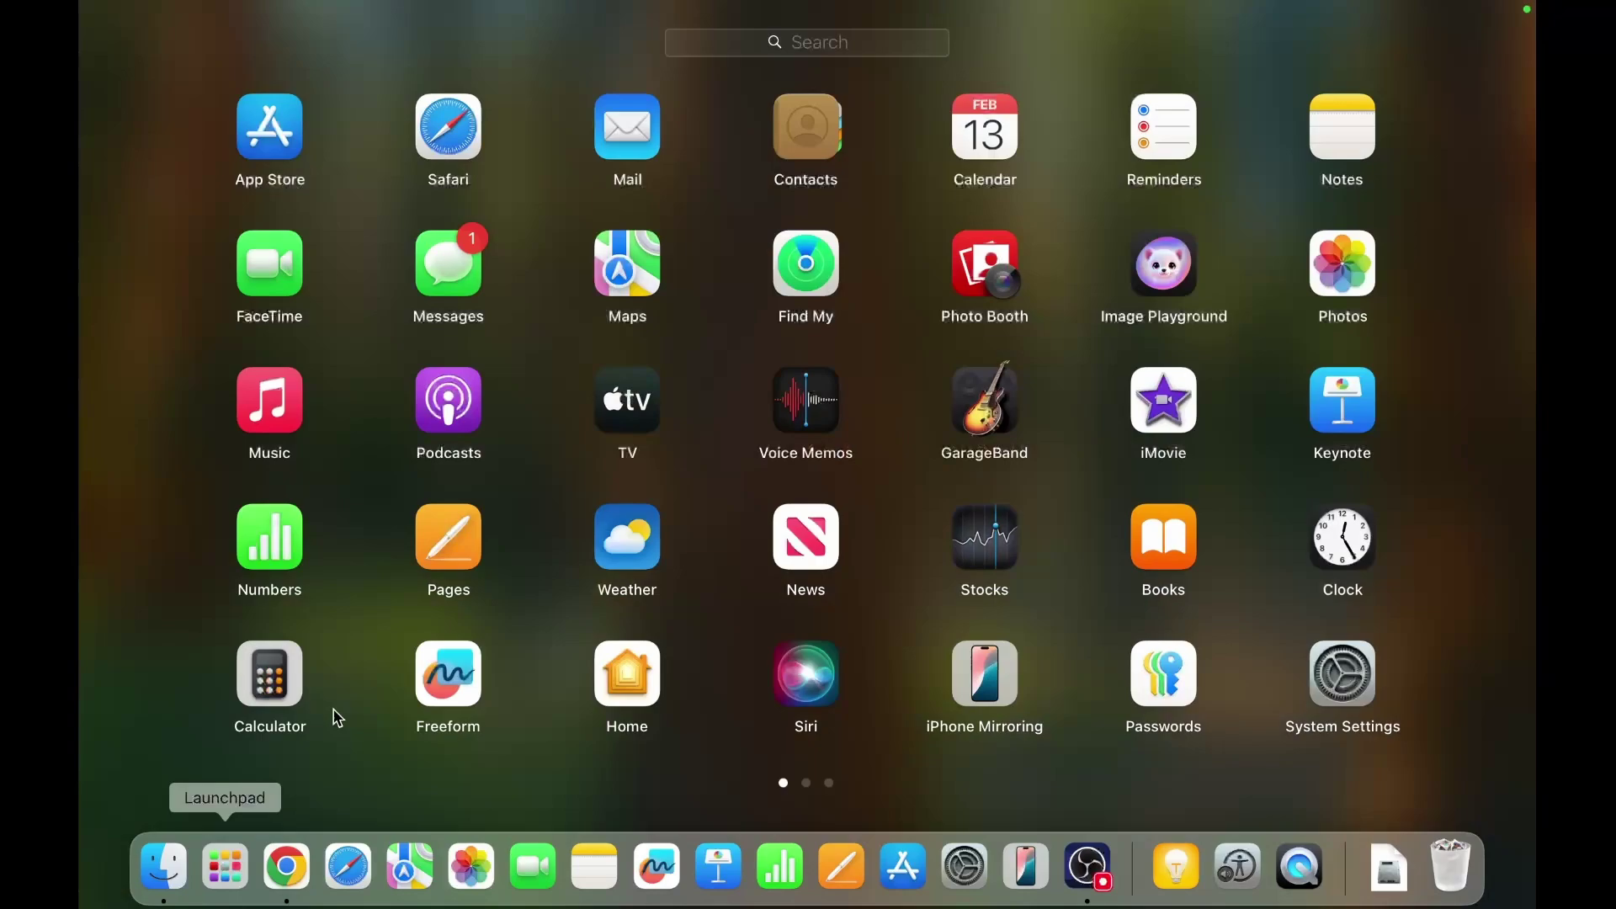
{"action": "scroll", "coordinate": [753, 430], "scroll_direction": "down", "scroll_amount": 2}
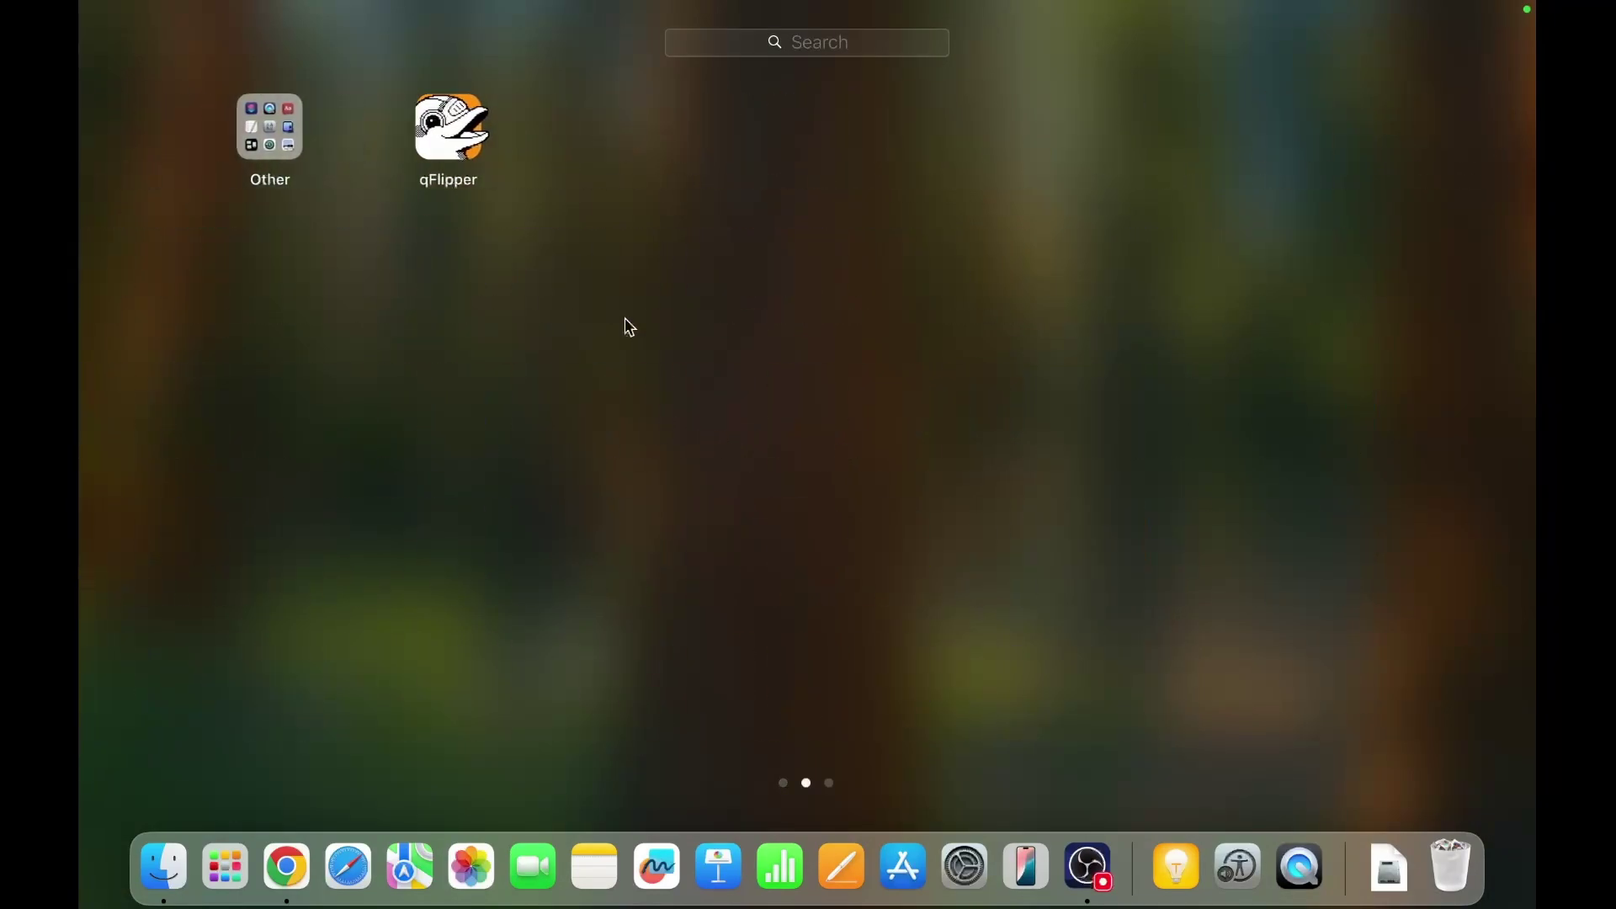
{"action": "left_click", "coordinate": [453, 126]}
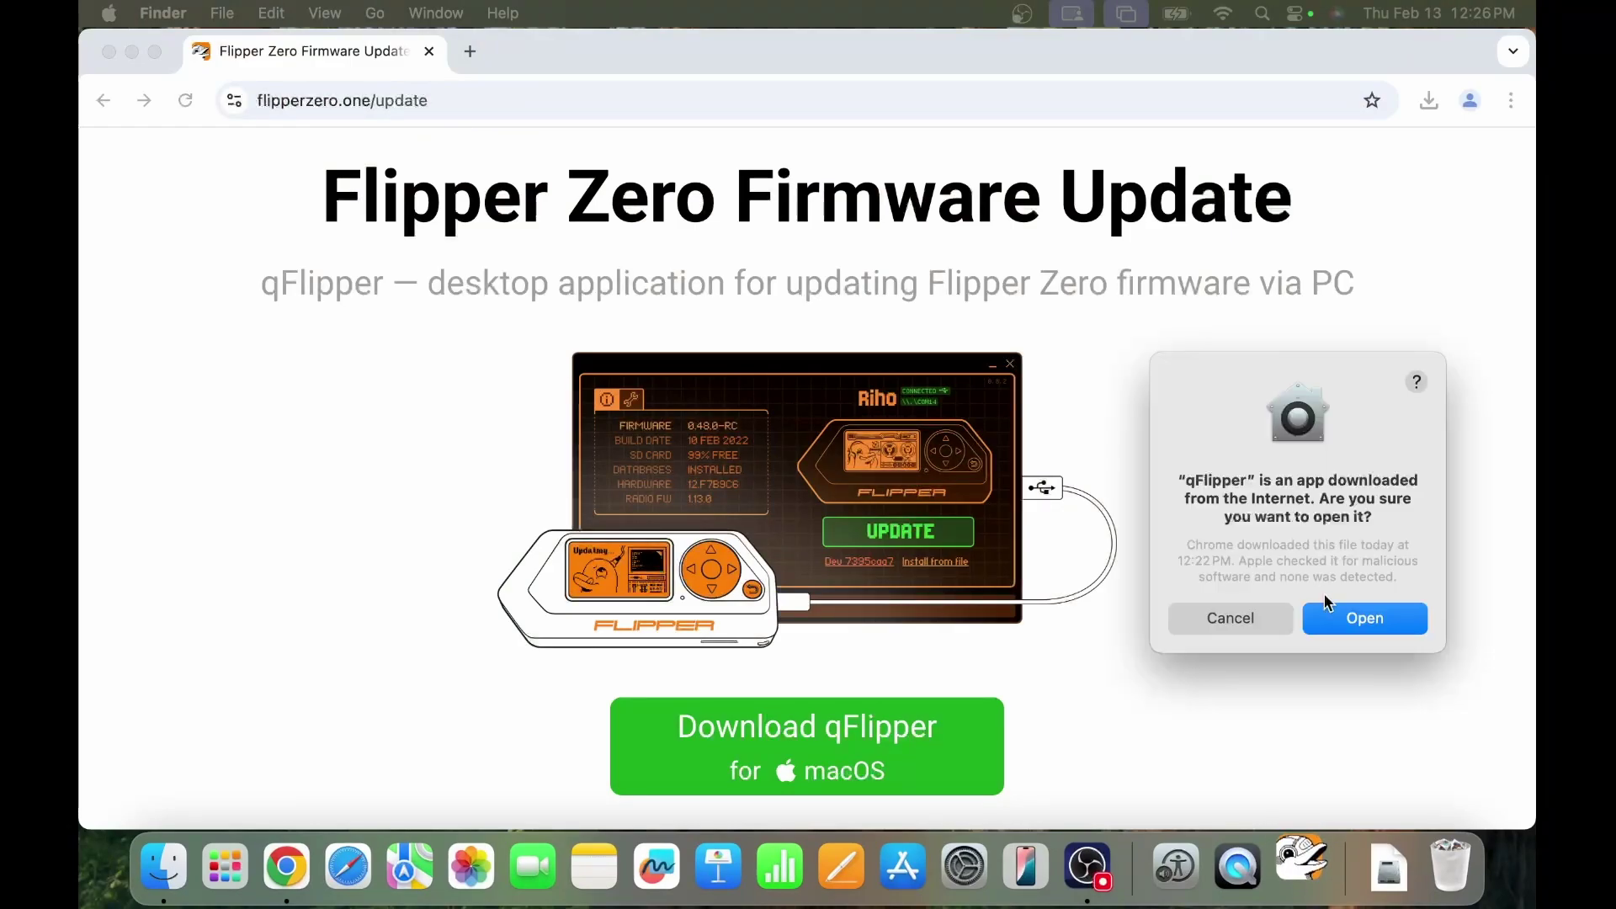
{"action": "left_click", "coordinate": [1364, 623]}
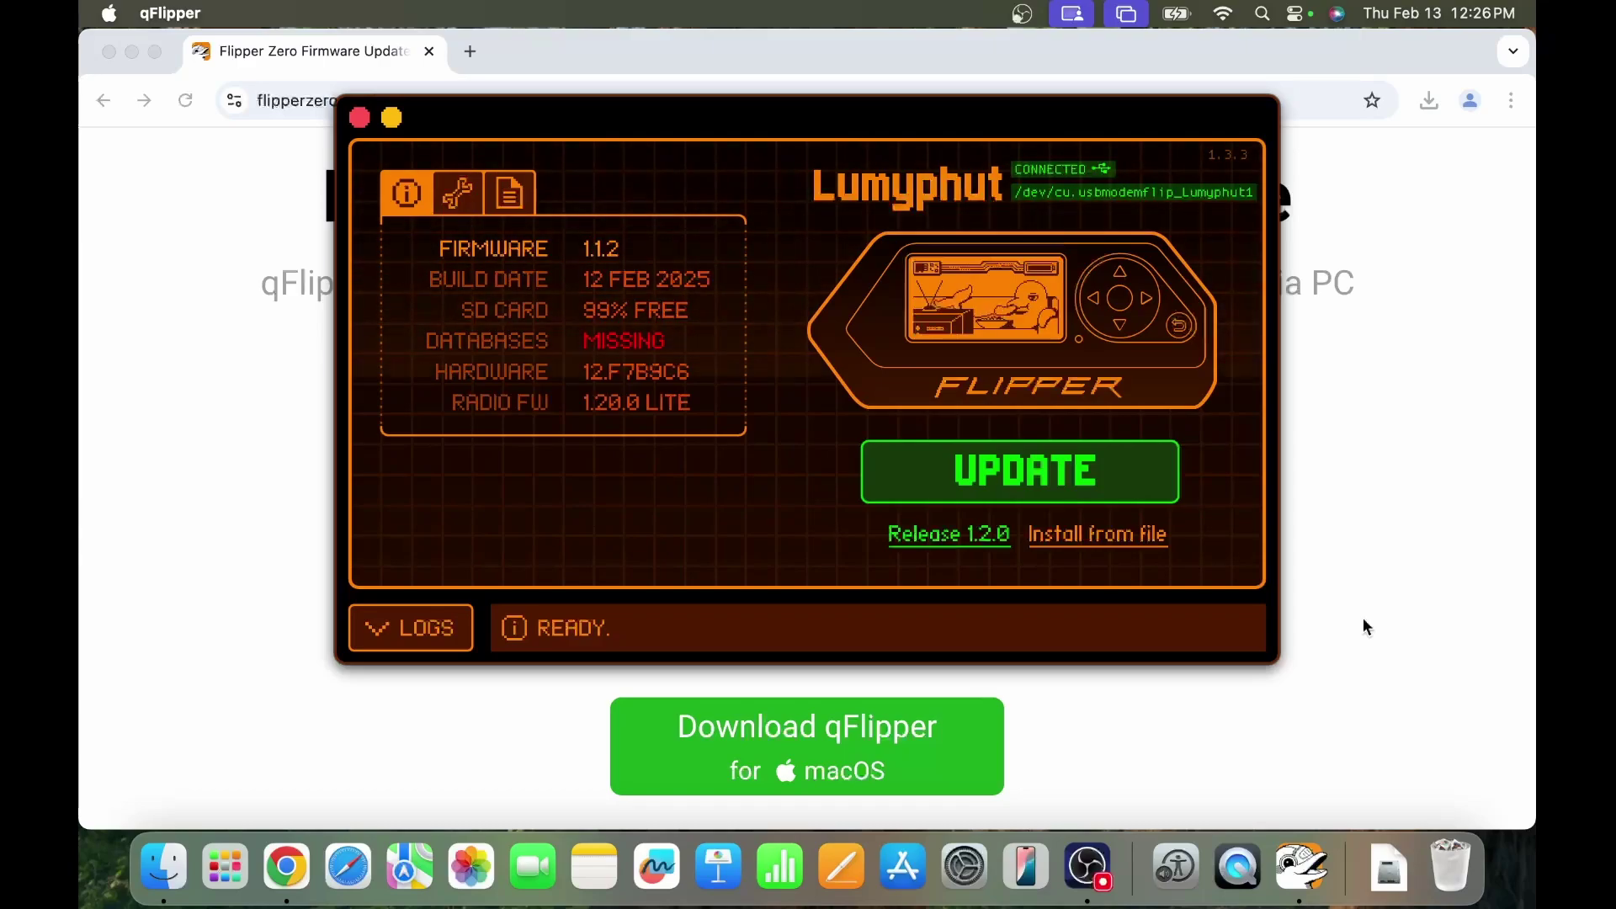
Update the Flipper Zero firmware to Release 1.2.0, allowing the USB accessory to connect, and continue to the device overview.
{"action": "left_click", "coordinate": [1050, 482]}
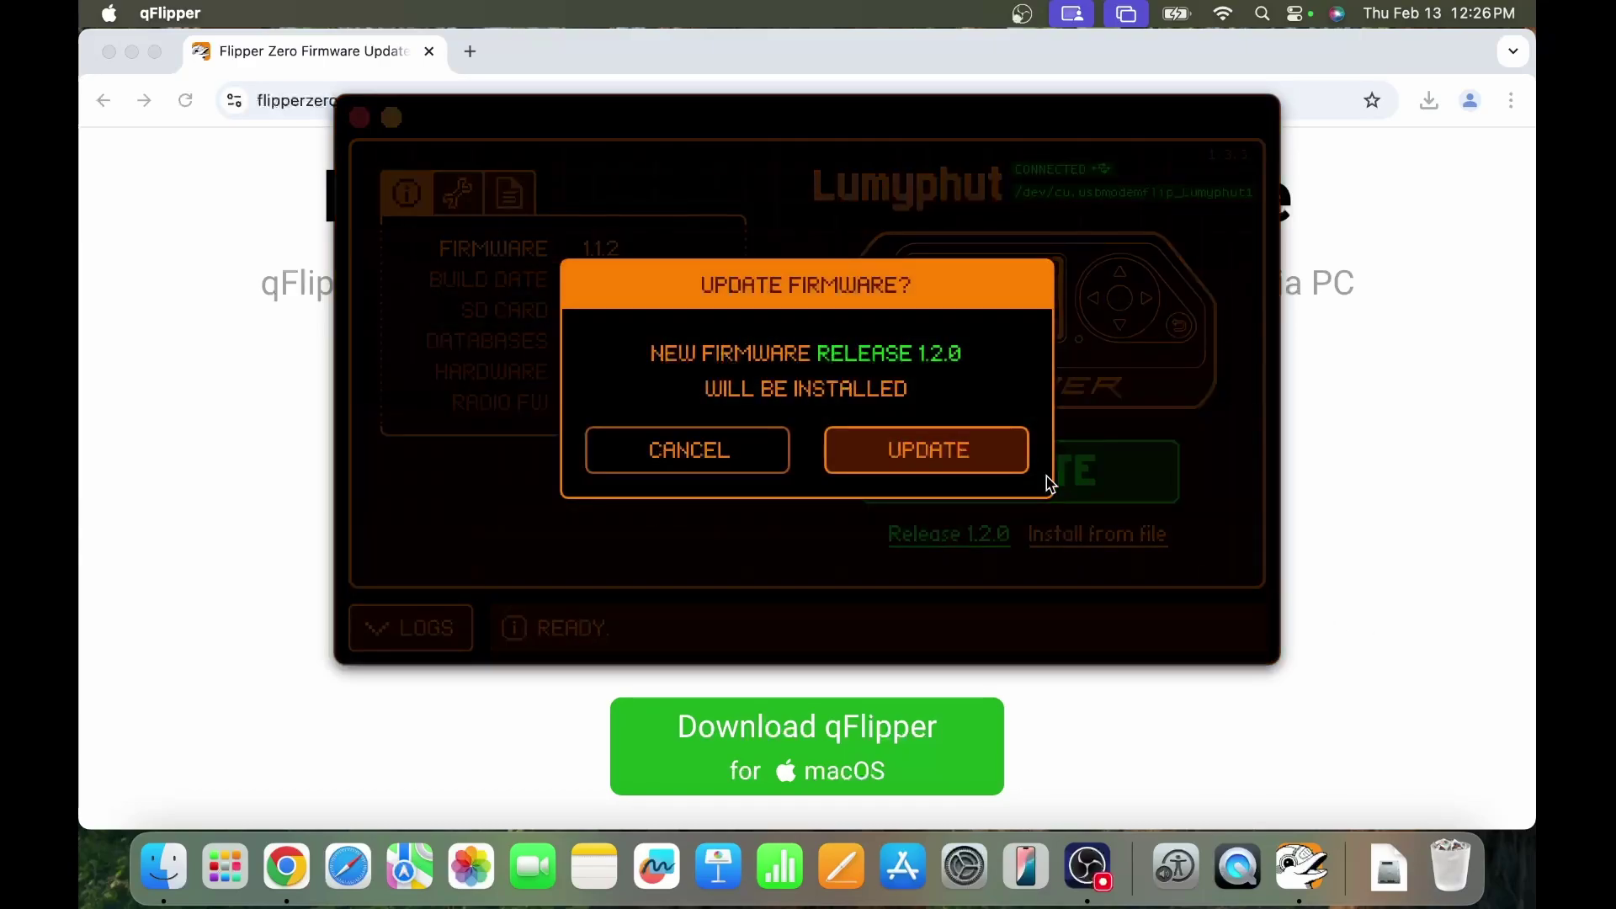
{"action": "left_click", "coordinate": [929, 454]}
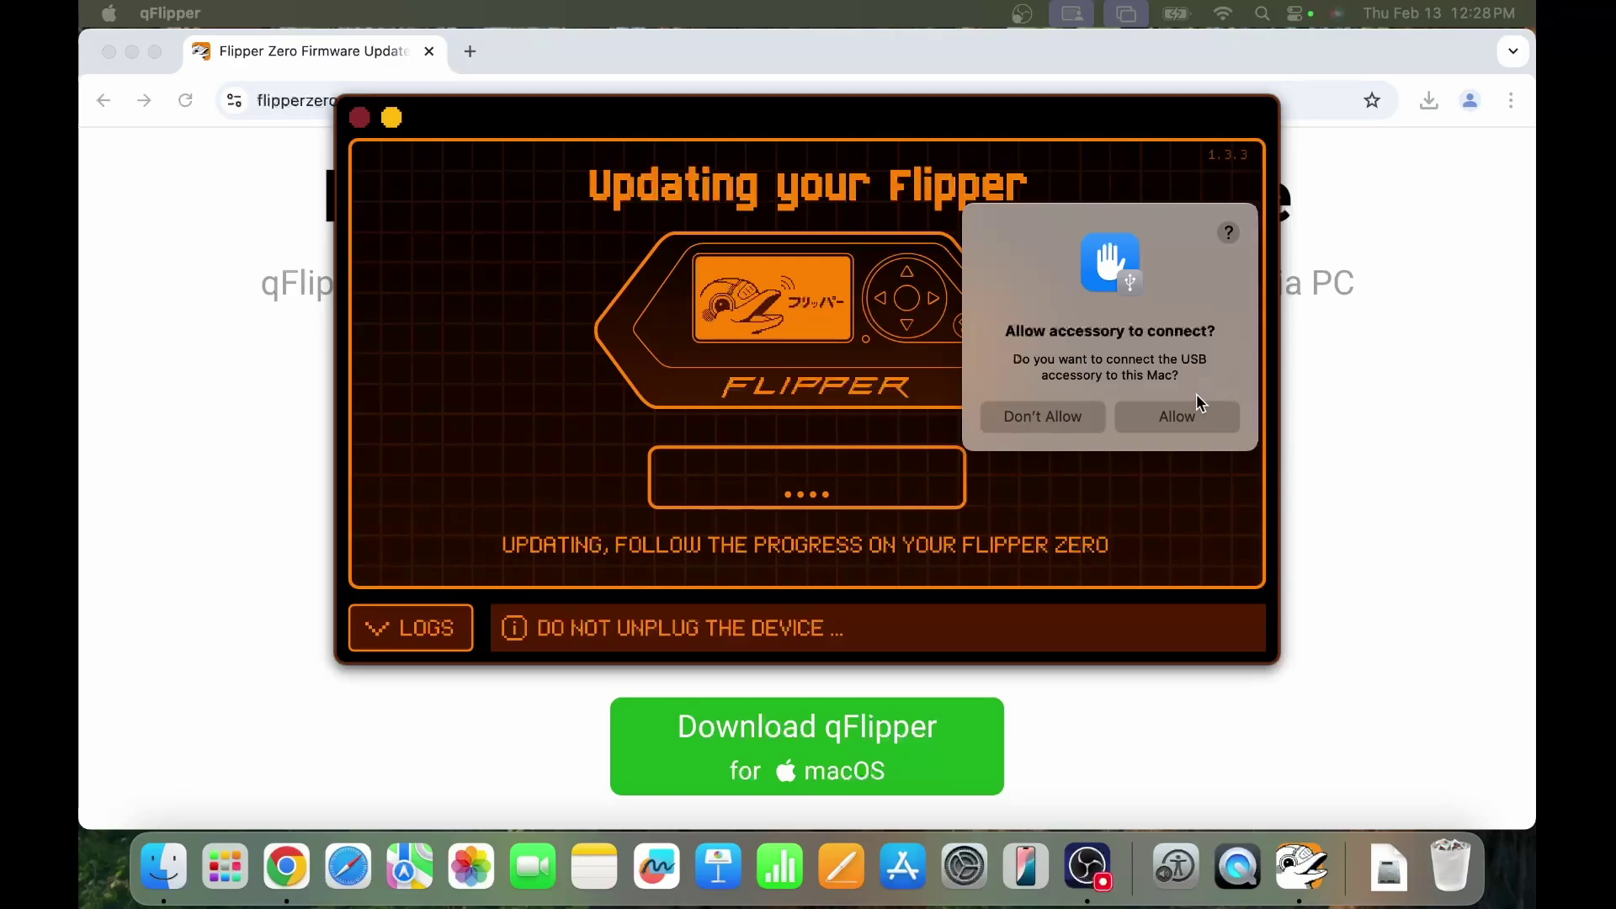
{"action": "left_click", "coordinate": [1181, 425]}
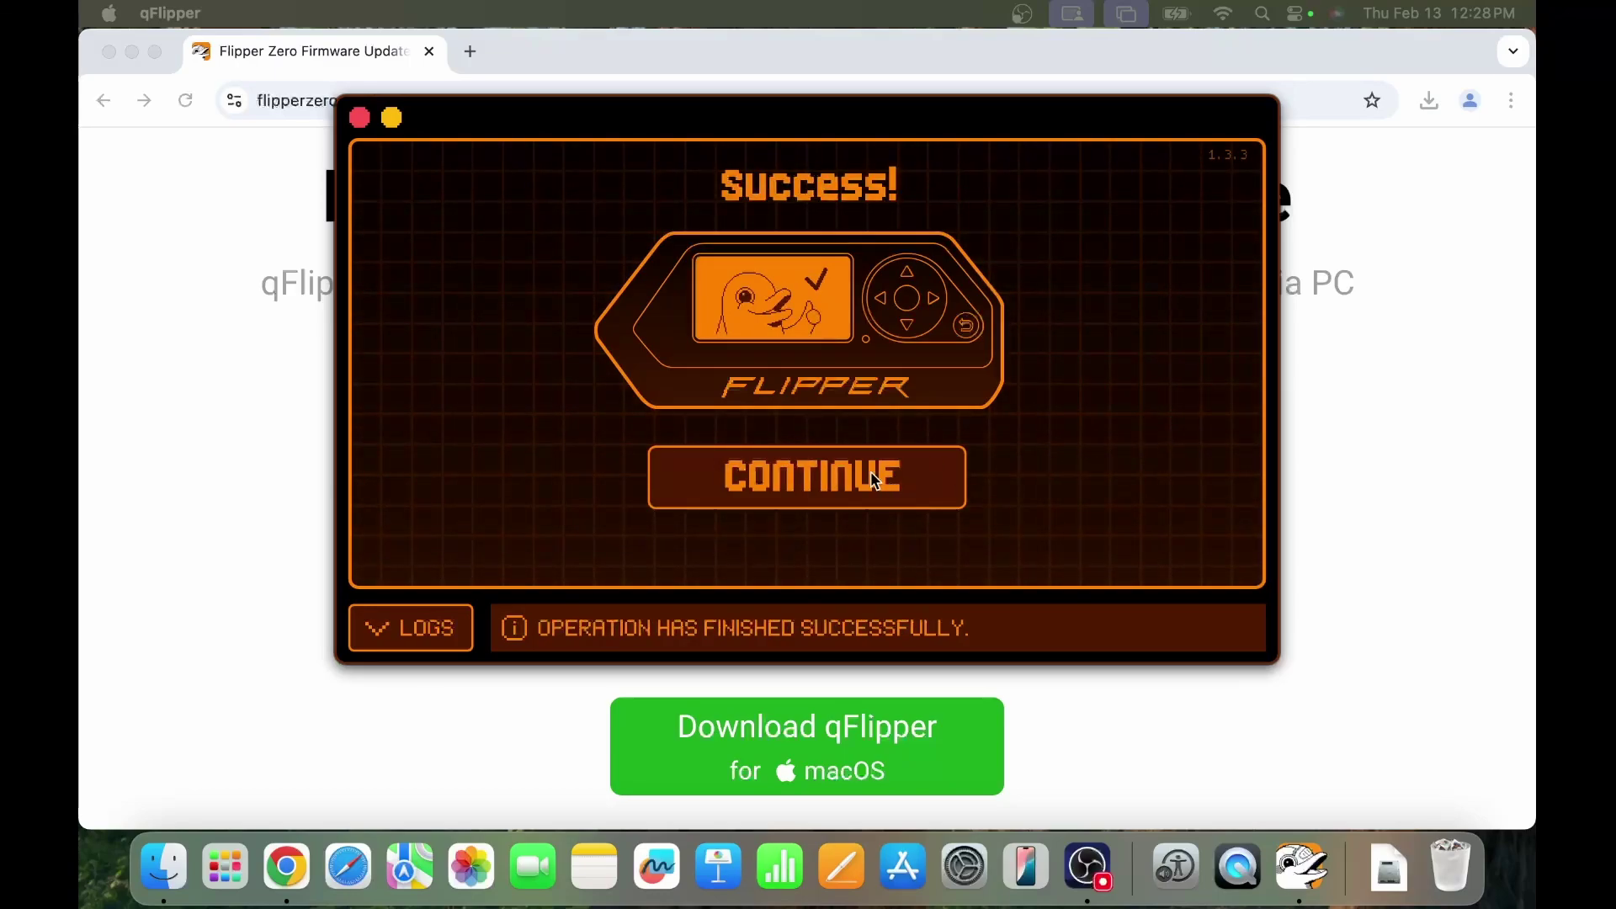
{"action": "left_click", "coordinate": [832, 489]}
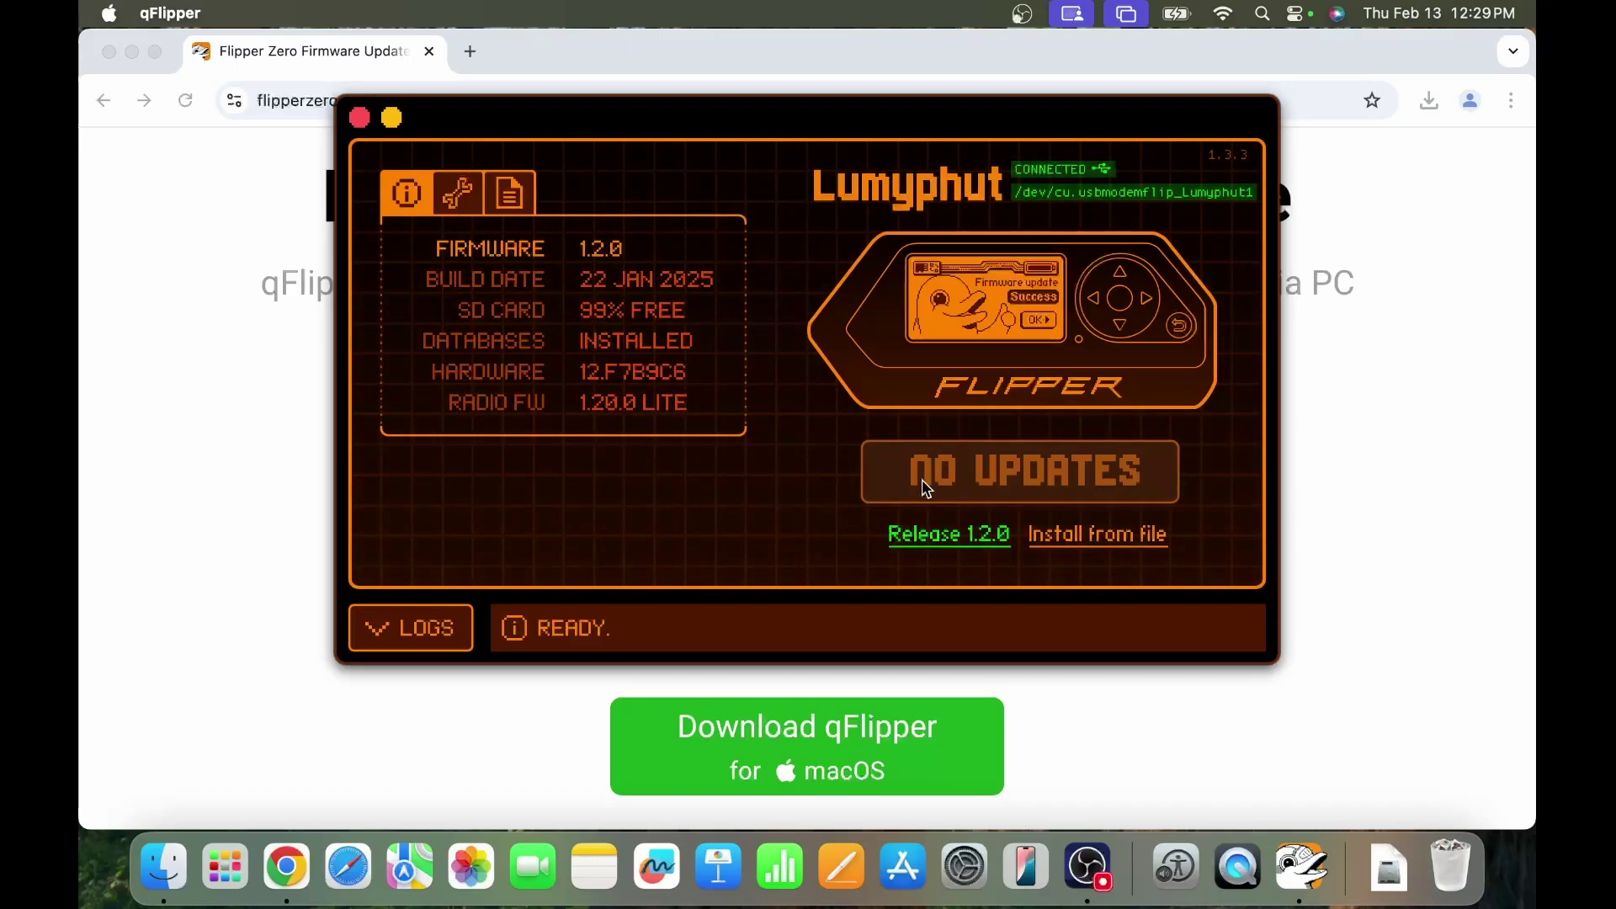
In the advanced controls, set the firmware update channel to Development.
{"action": "left_click", "coordinate": [471, 179]}
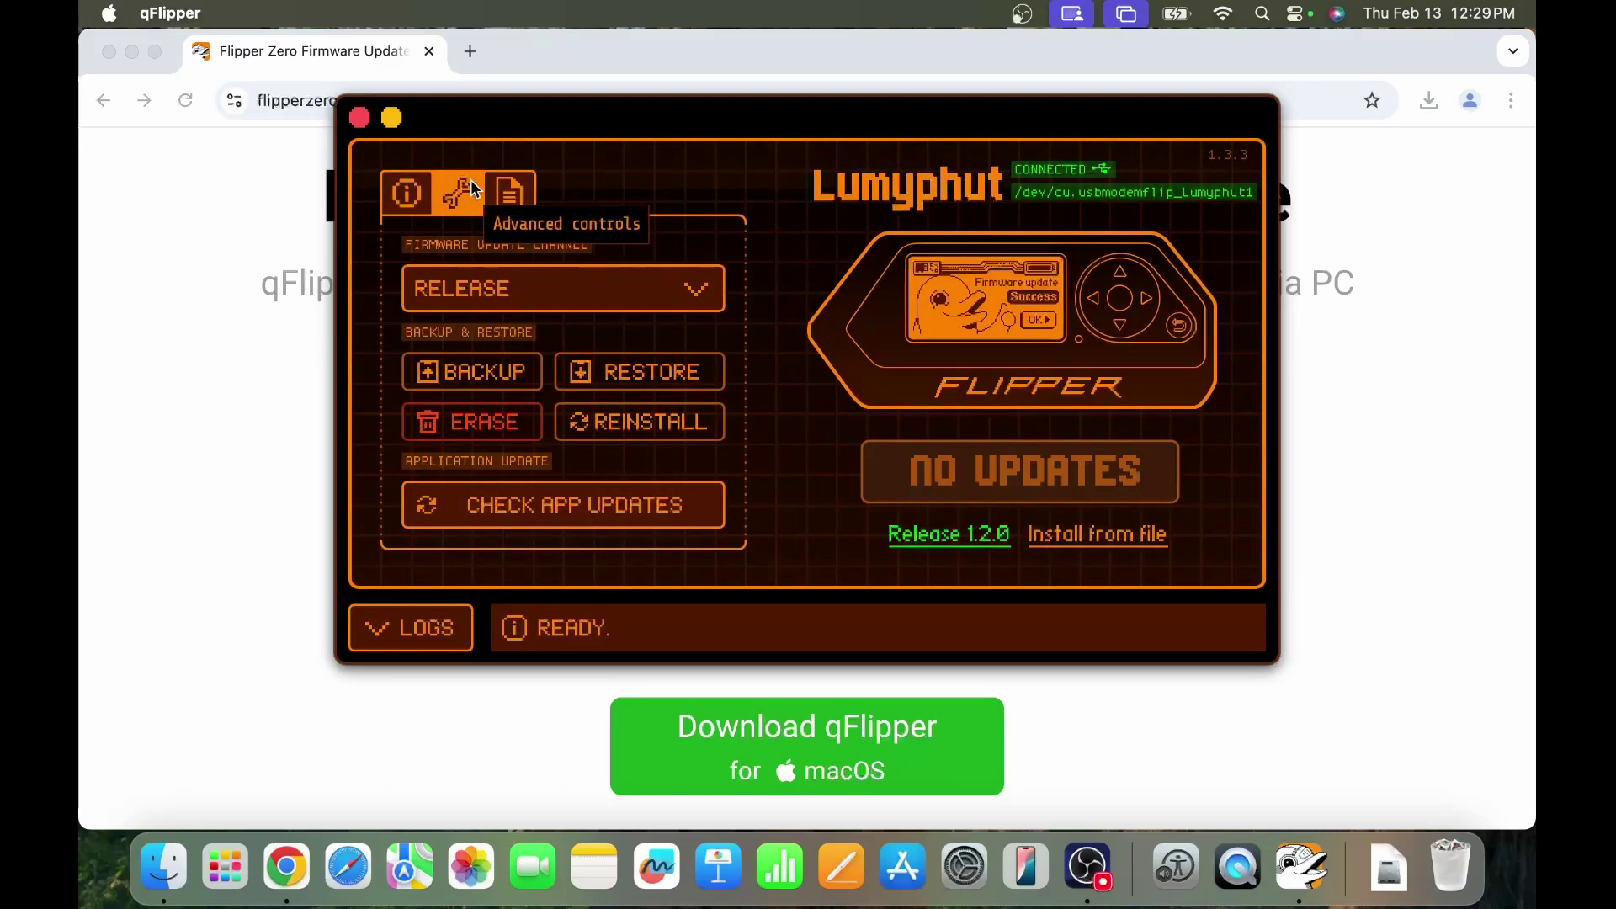
{"action": "left_click", "coordinate": [609, 308]}
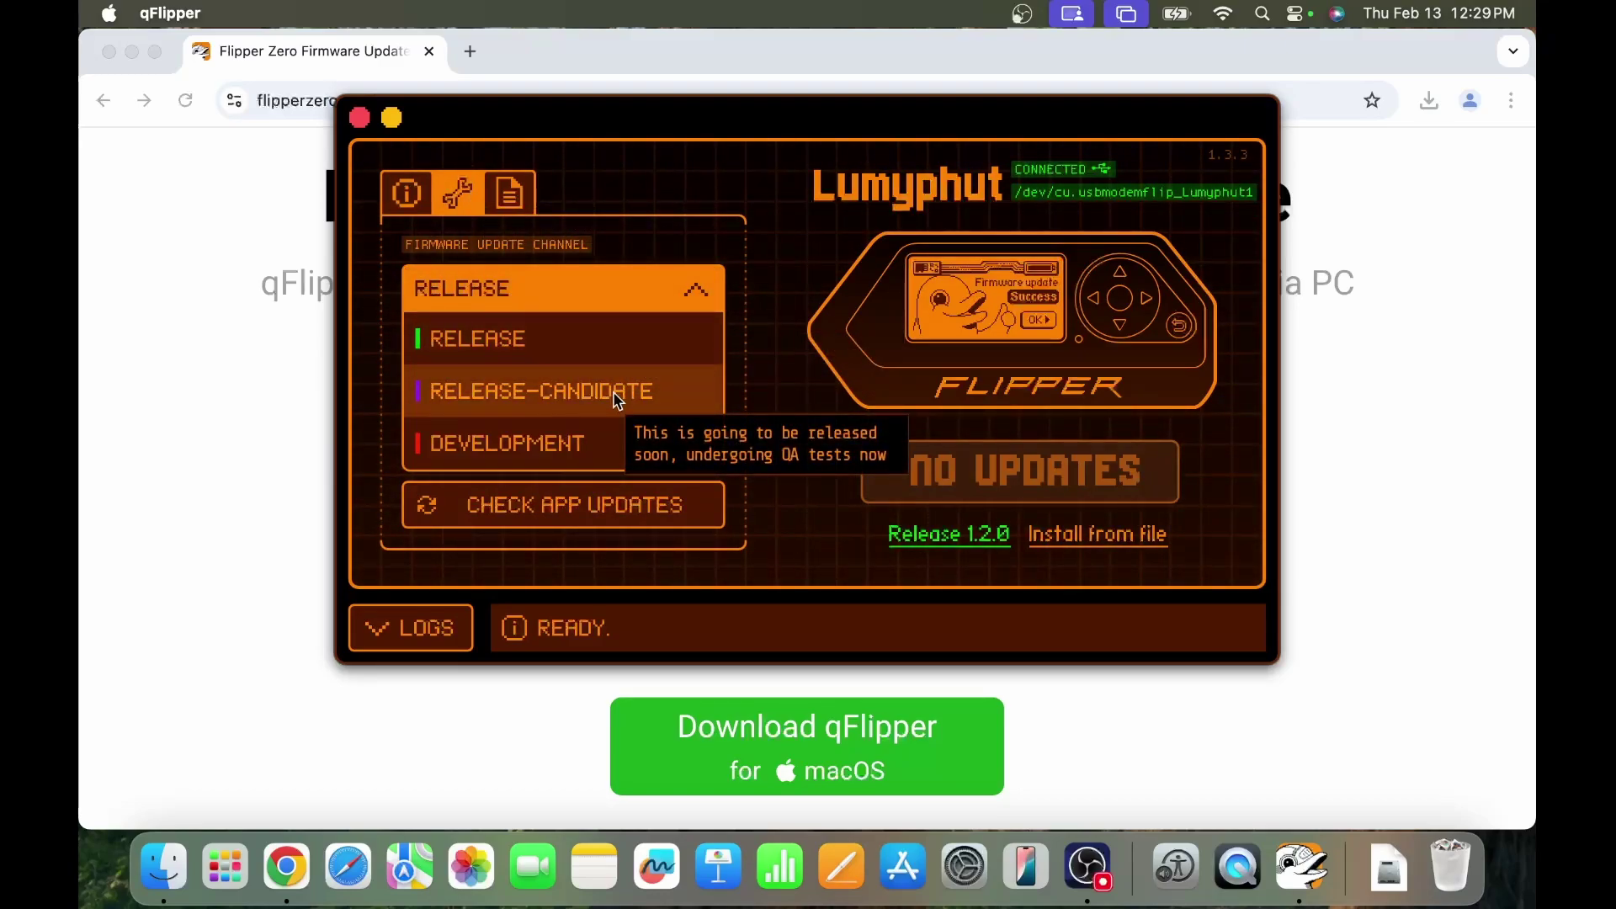
{"action": "left_click", "coordinate": [584, 446]}
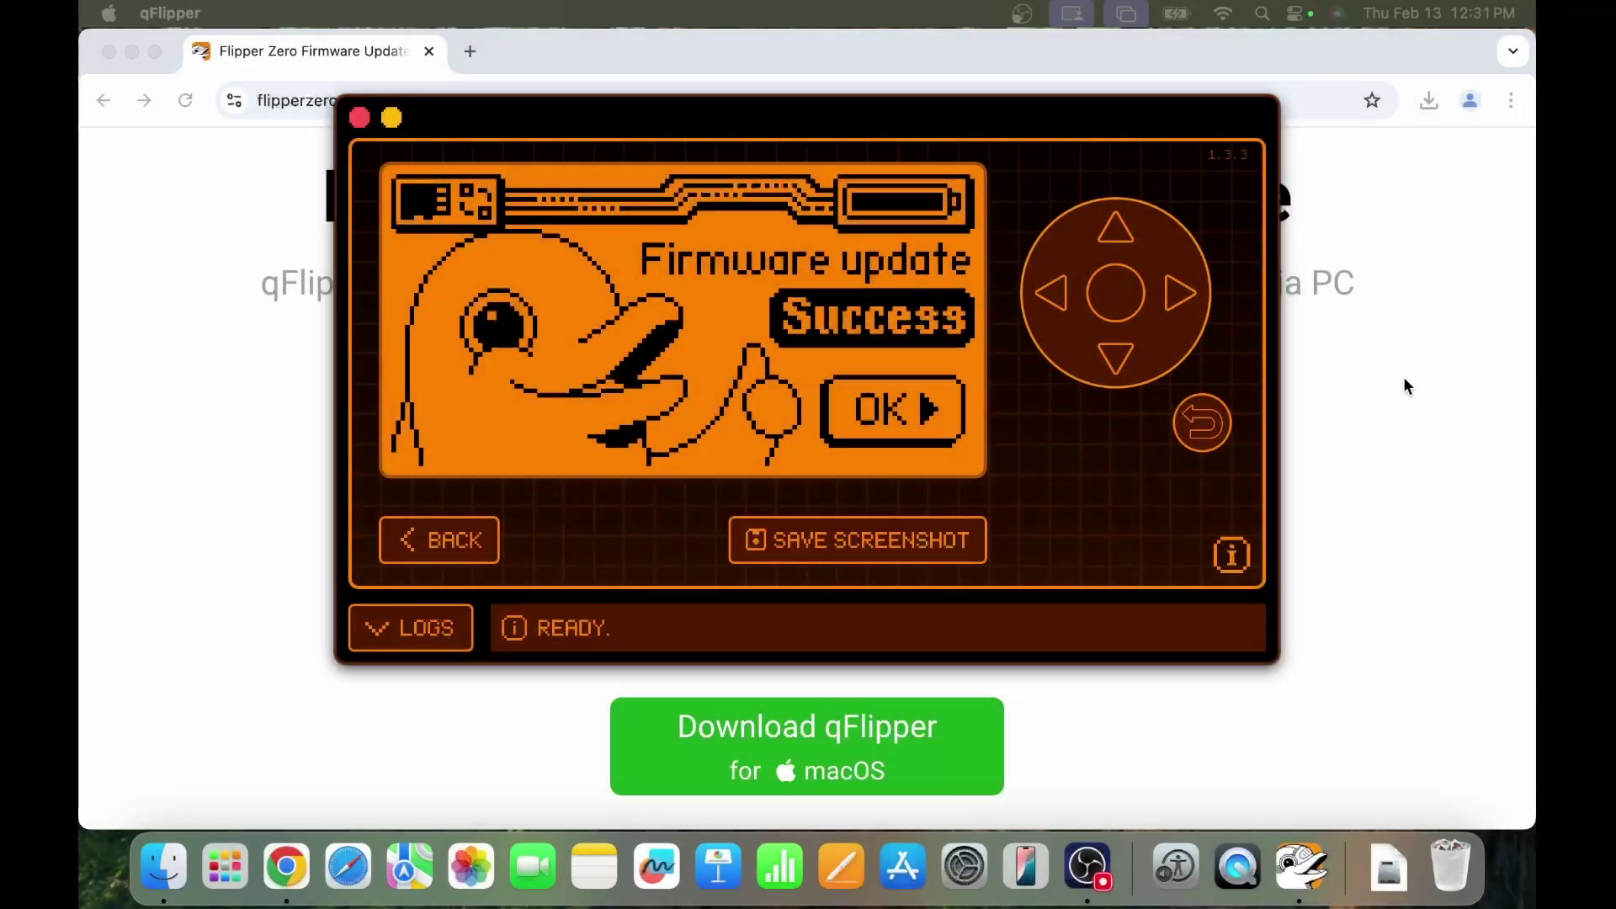
Dismiss the firmware update notice on the mirrored Flipper screen and open the device's main menu.
{"action": "left_click", "coordinate": [1122, 304]}
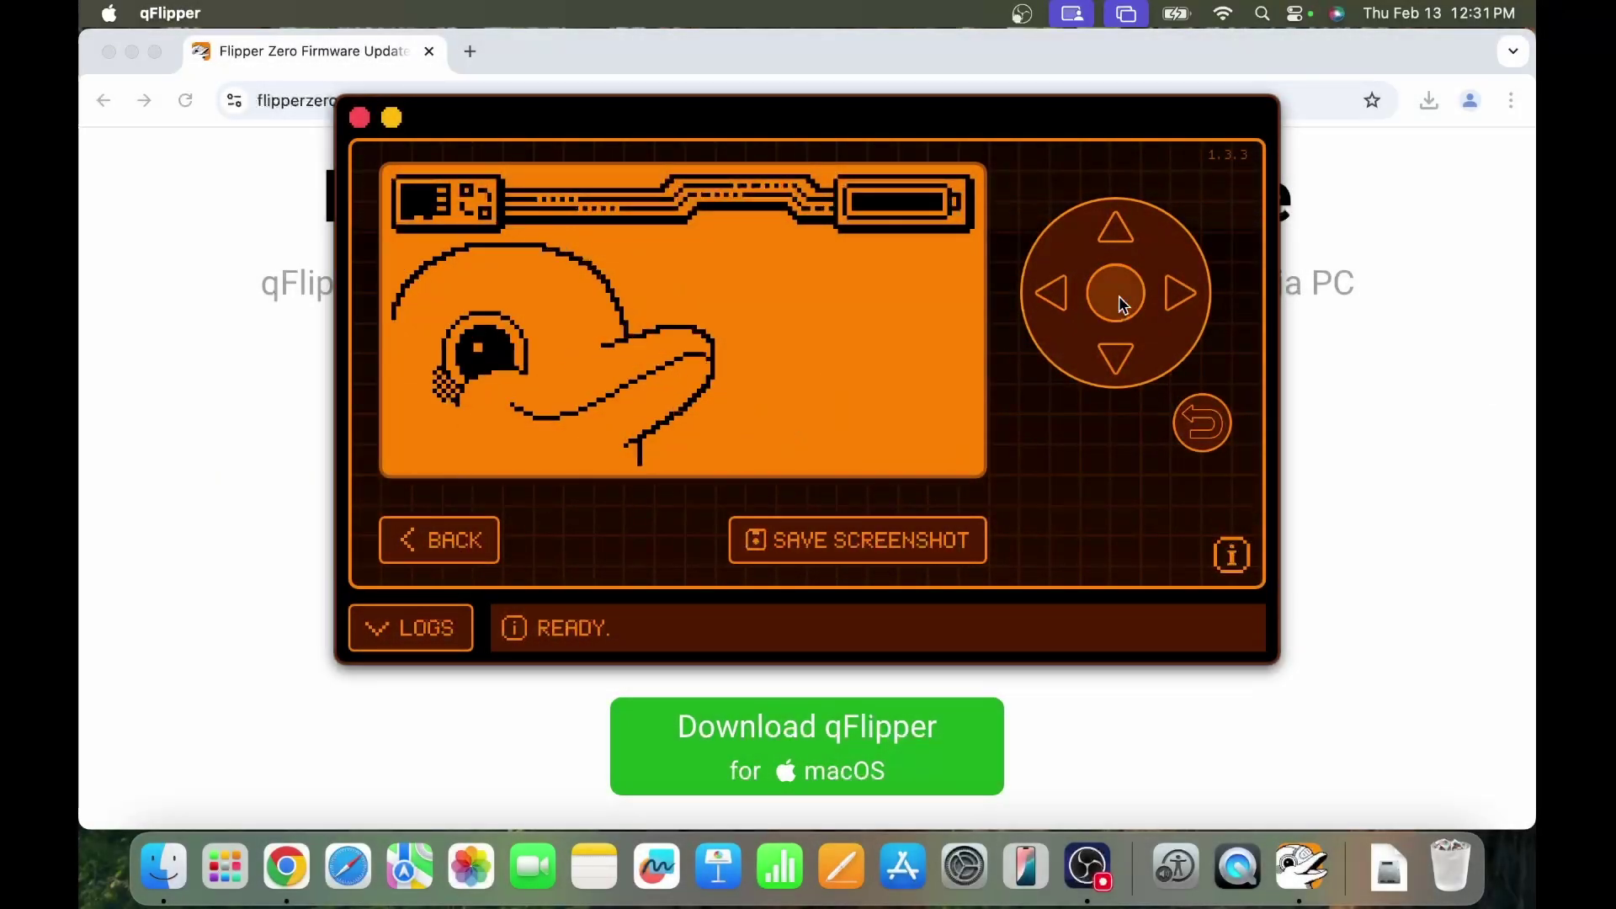
{"action": "left_click", "coordinate": [1122, 303]}
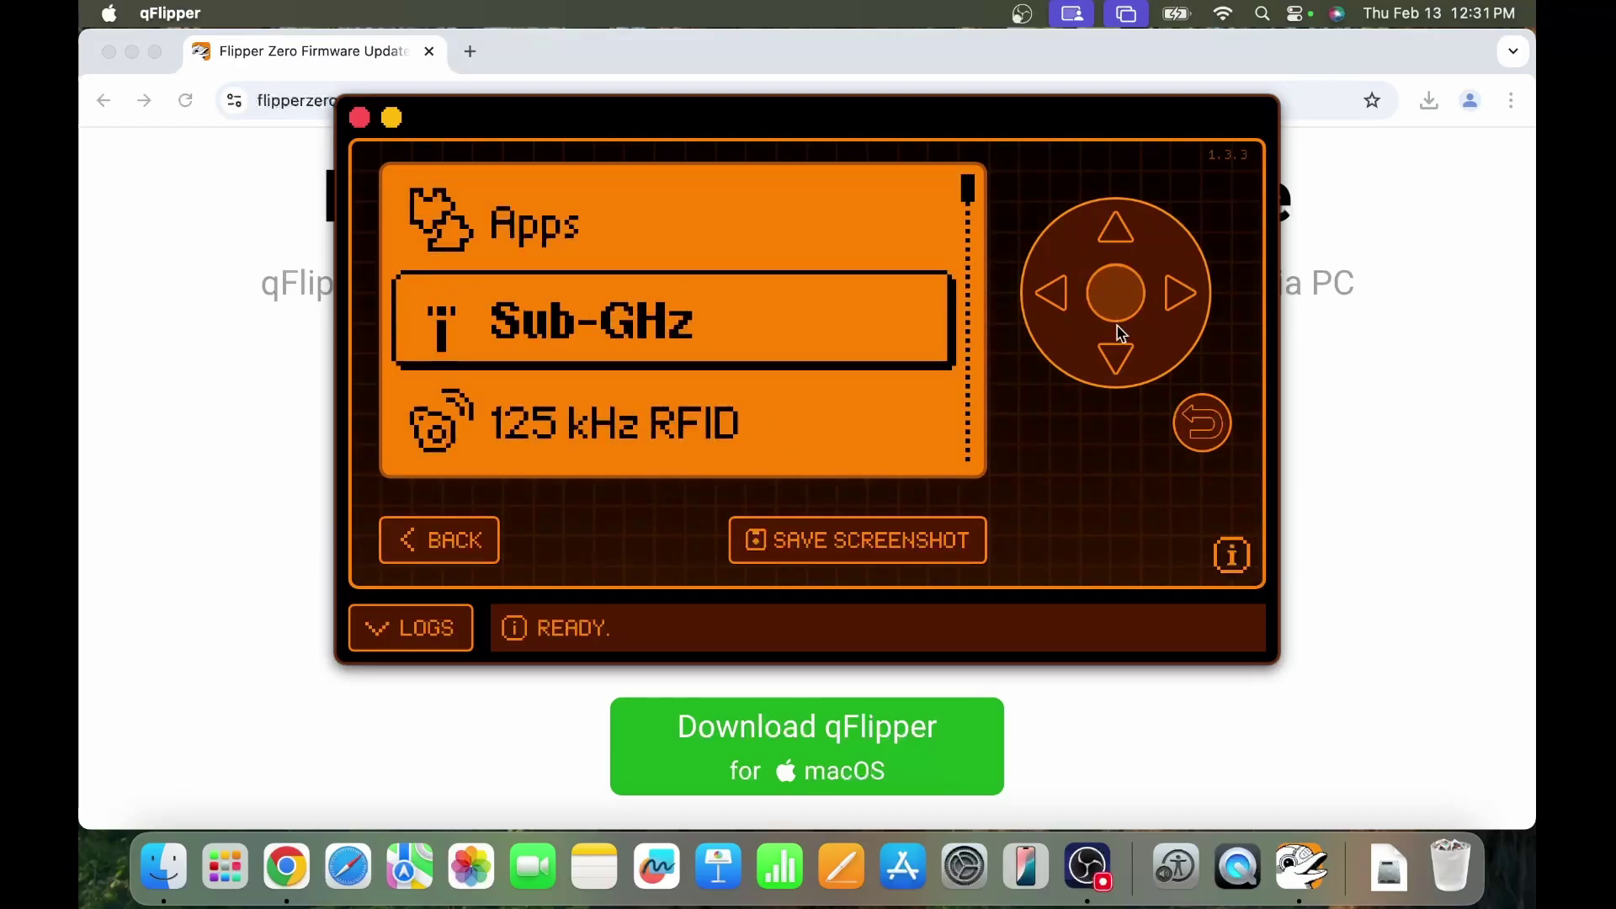
Step through the device's main menu from Sub-GHz down to Apps to review its entries.
{"action": "left_click", "coordinate": [1117, 362]}
{"action": "left_click", "coordinate": [1117, 362]}
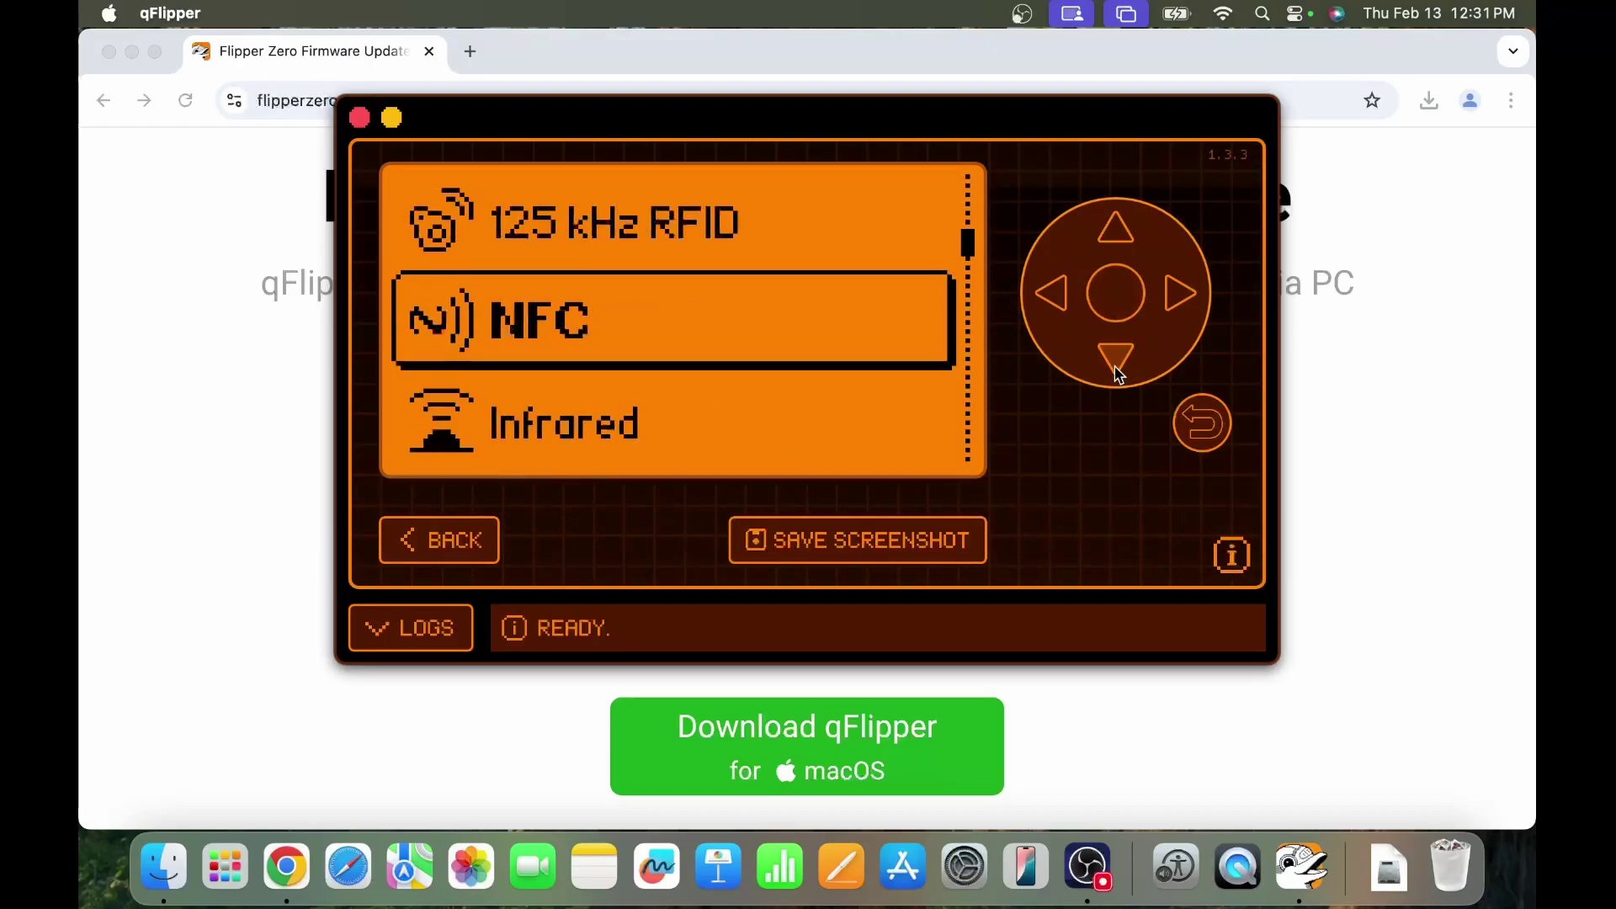
{"action": "left_click", "coordinate": [1118, 373]}
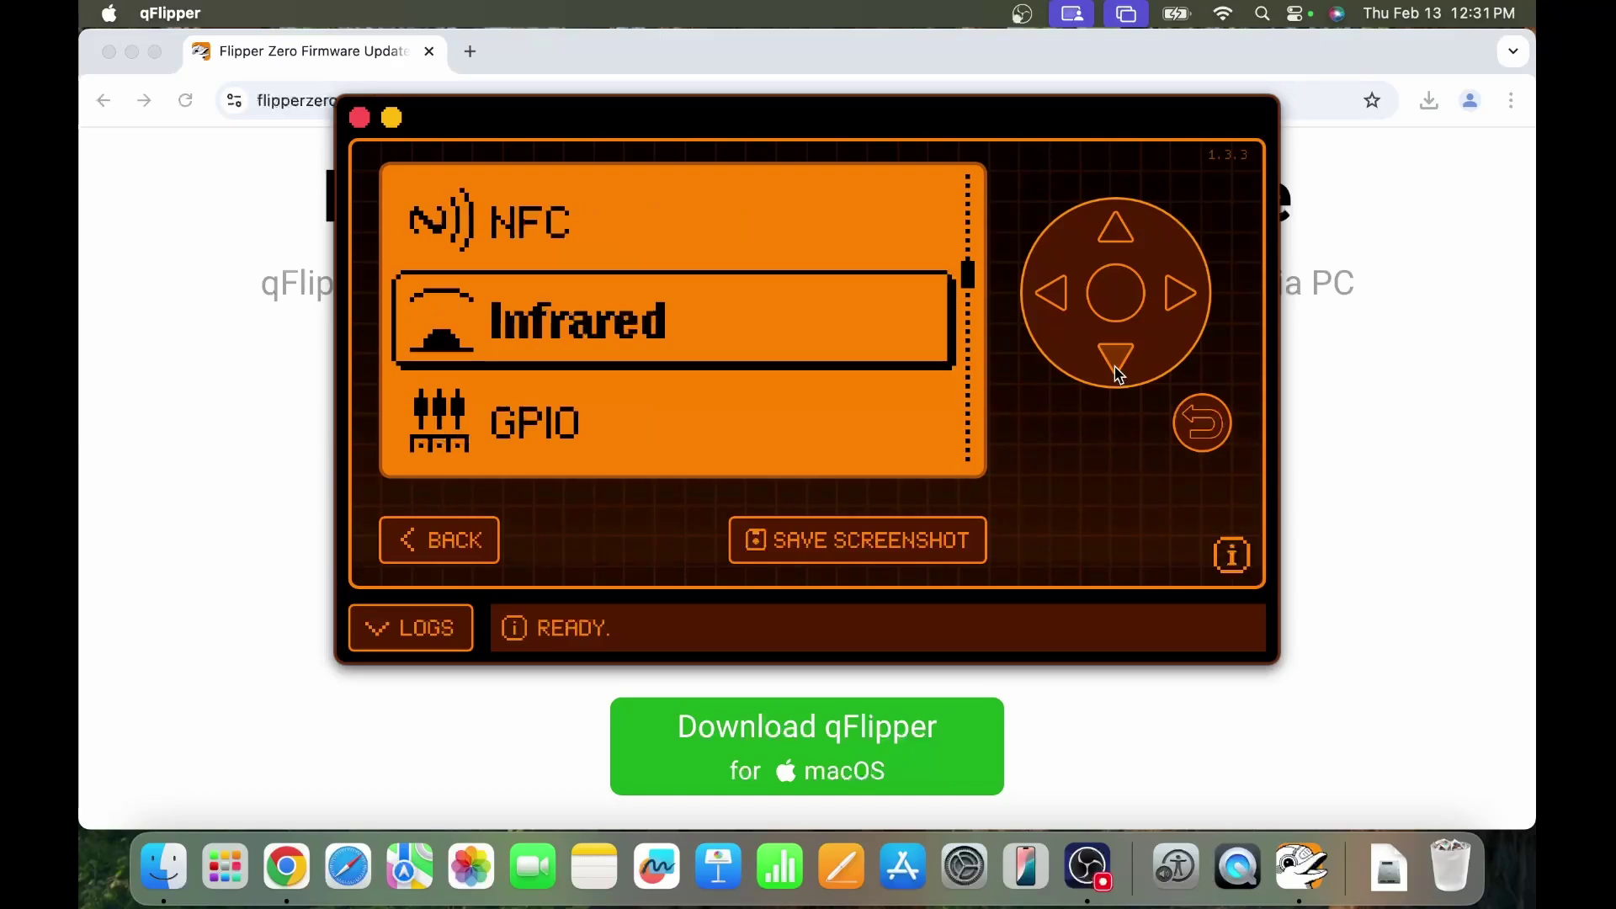
{"action": "left_click", "coordinate": [1118, 373]}
{"action": "left_click", "coordinate": [1118, 373]}
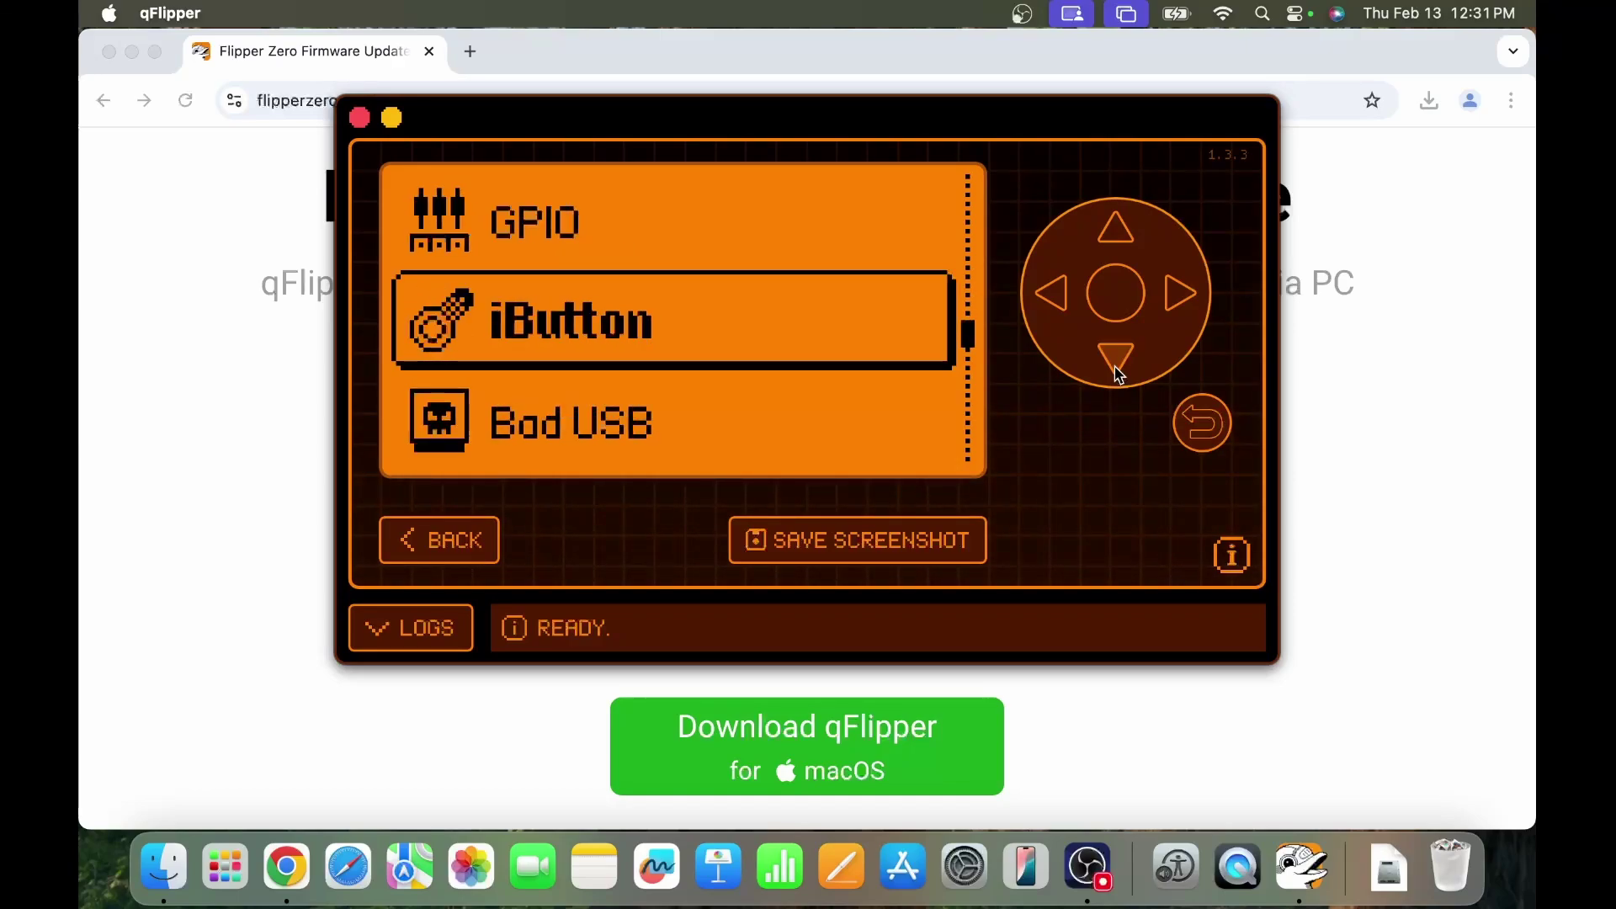
{"action": "left_click", "coordinate": [1118, 373]}
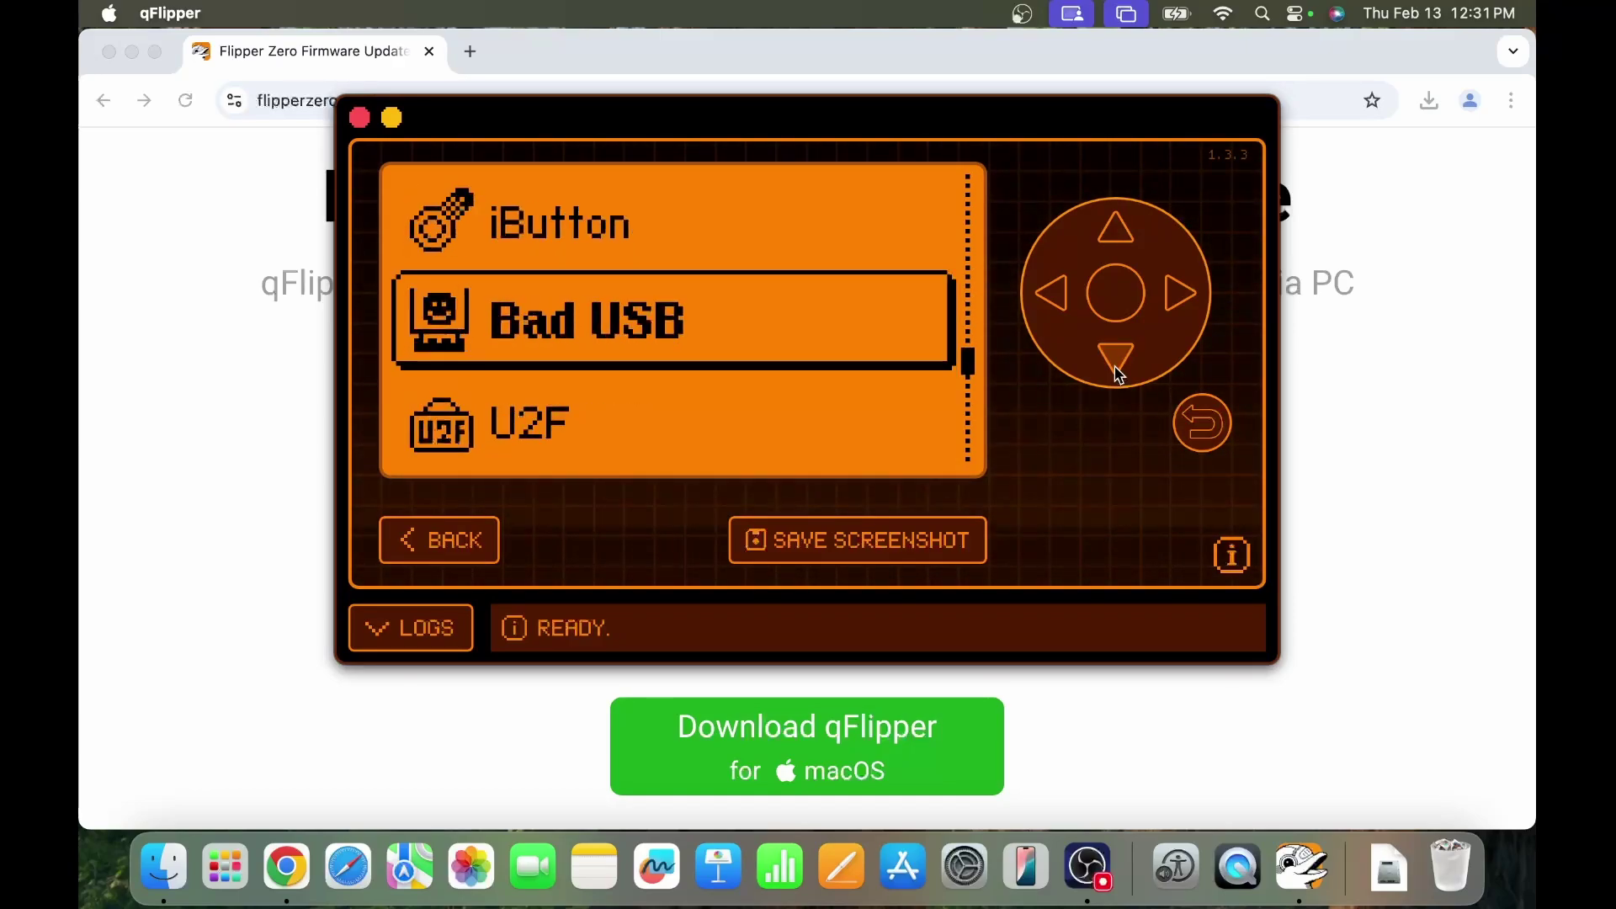
{"action": "left_click", "coordinate": [1118, 373]}
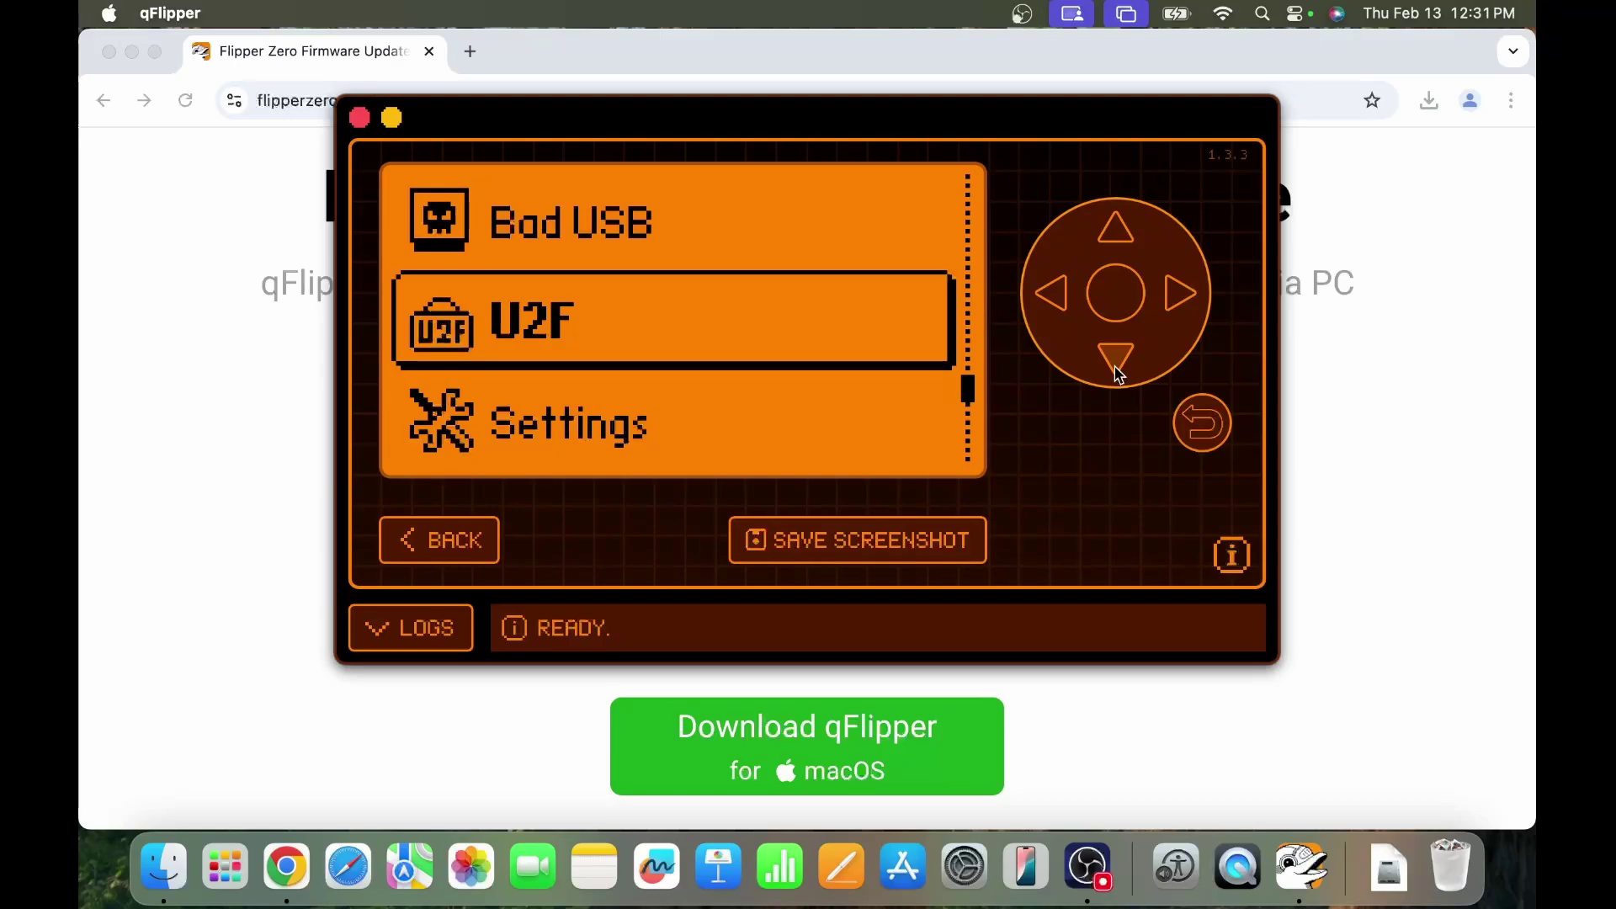
{"action": "left_click", "coordinate": [1118, 373]}
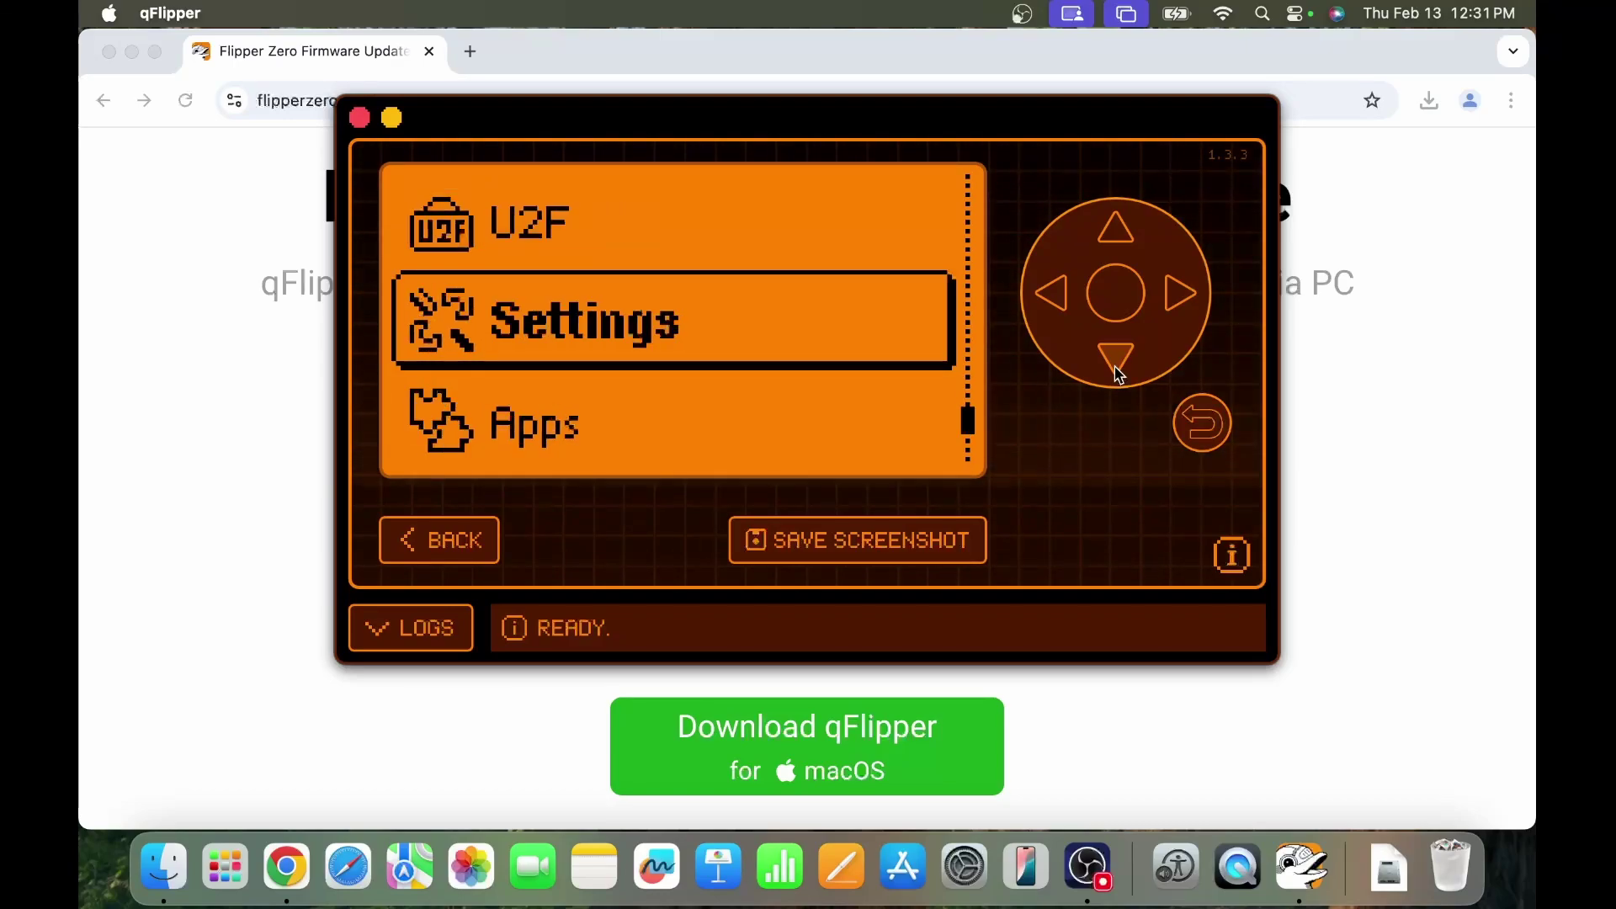
{"action": "left_click", "coordinate": [1118, 373]}
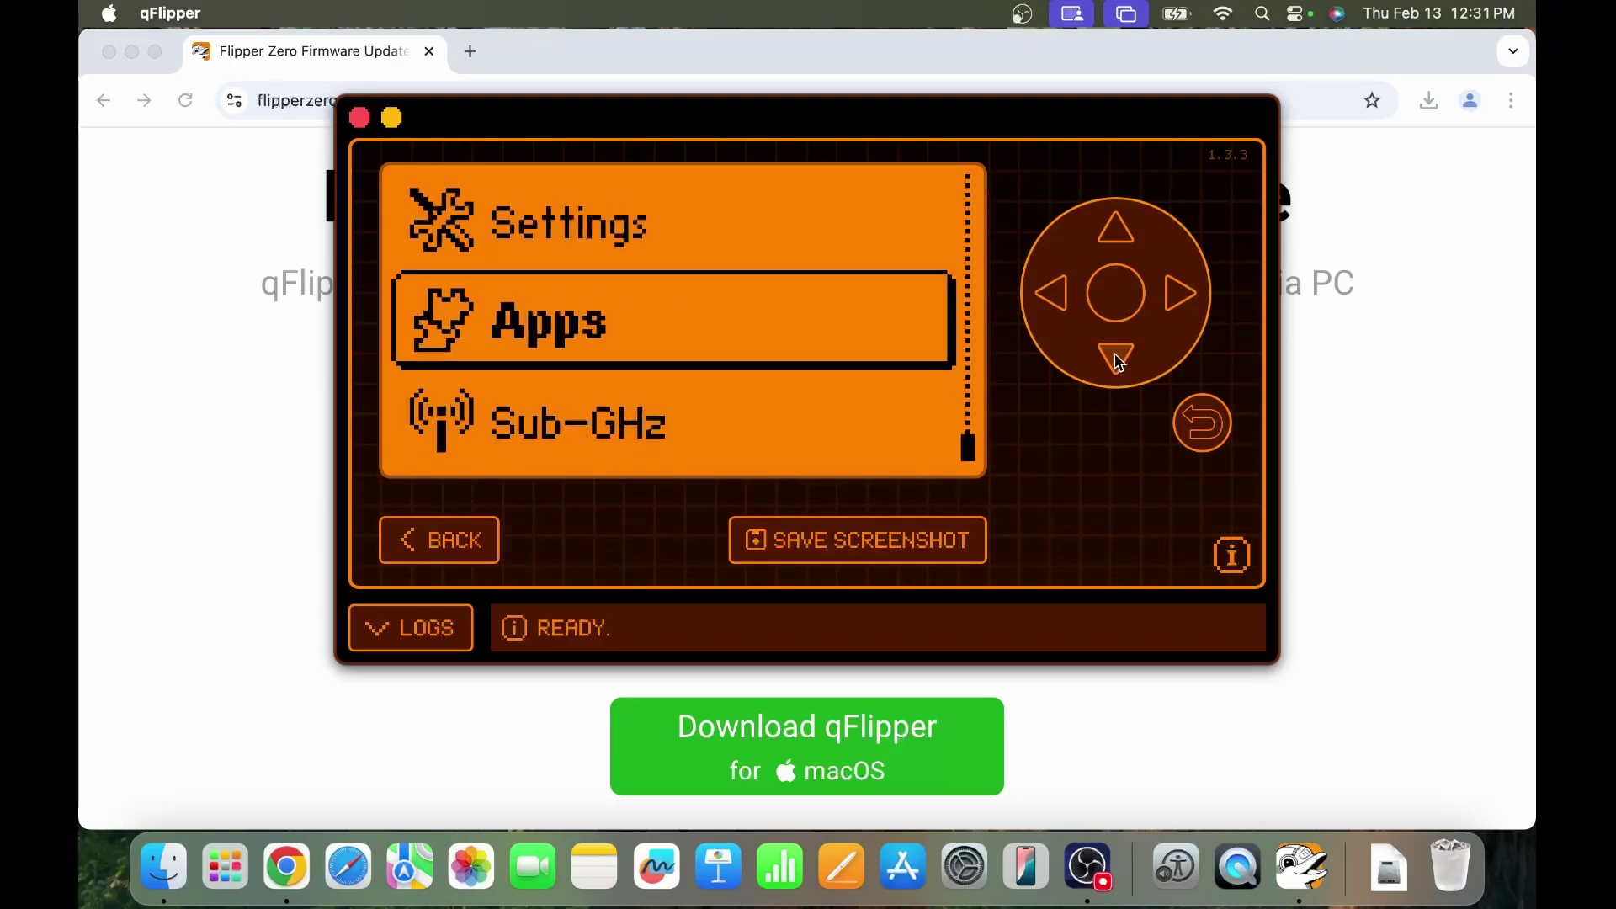
Open Apps on the device and review its category folders down to Scripts, looking inside Bluetooth, GPIO and Games.
{"action": "left_click", "coordinate": [1108, 299]}
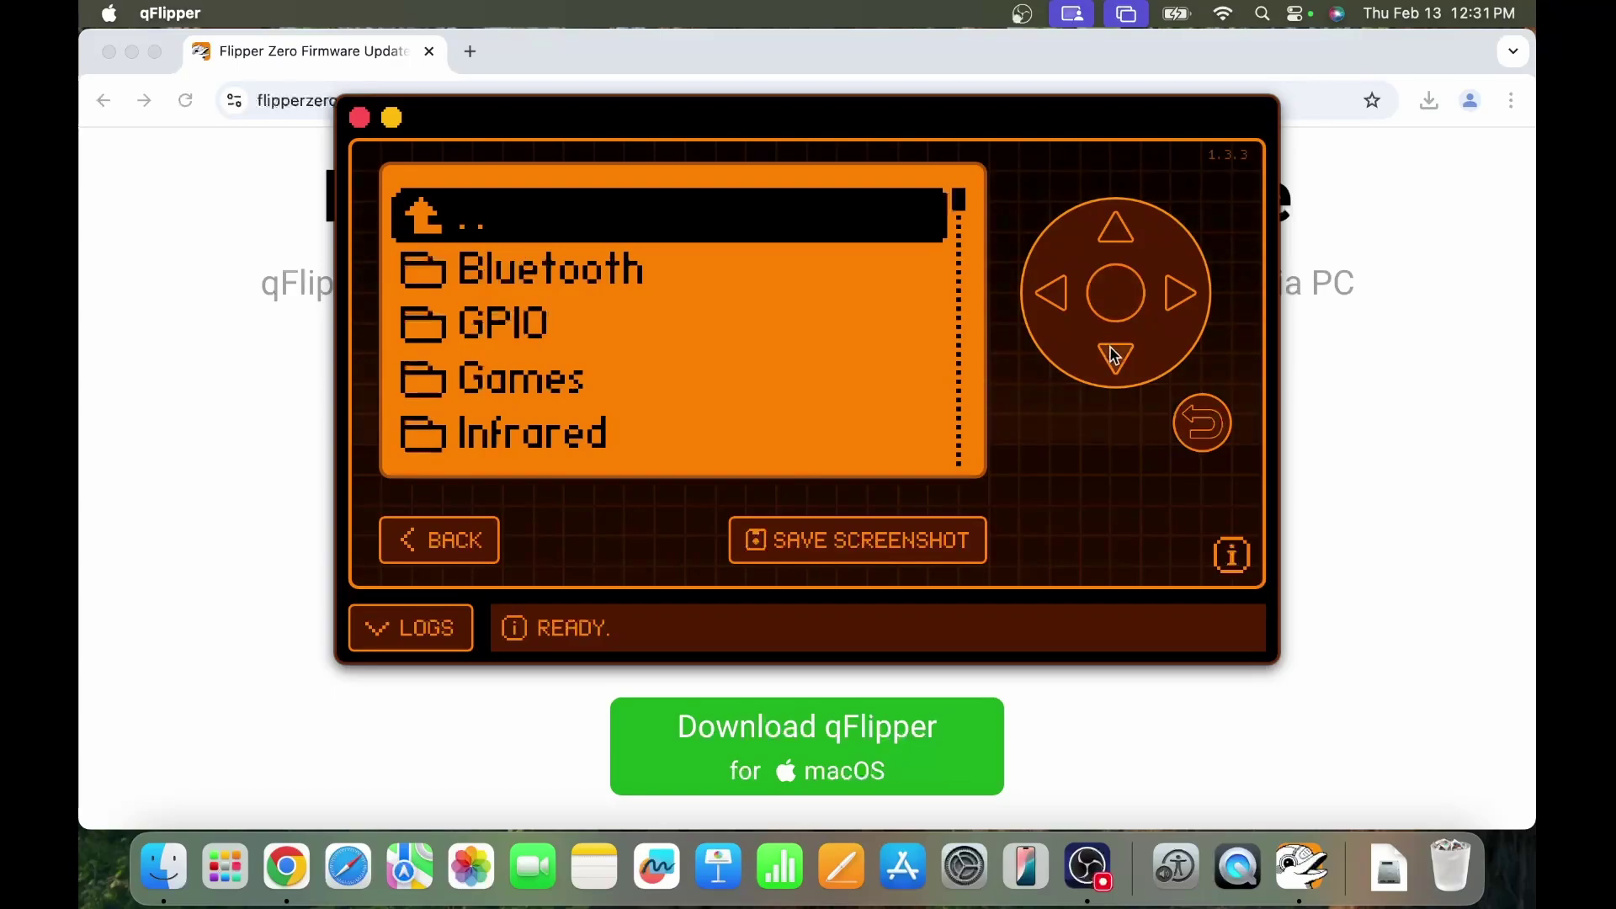
{"action": "left_click", "coordinate": [1115, 365]}
{"action": "left_click", "coordinate": [1117, 291]}
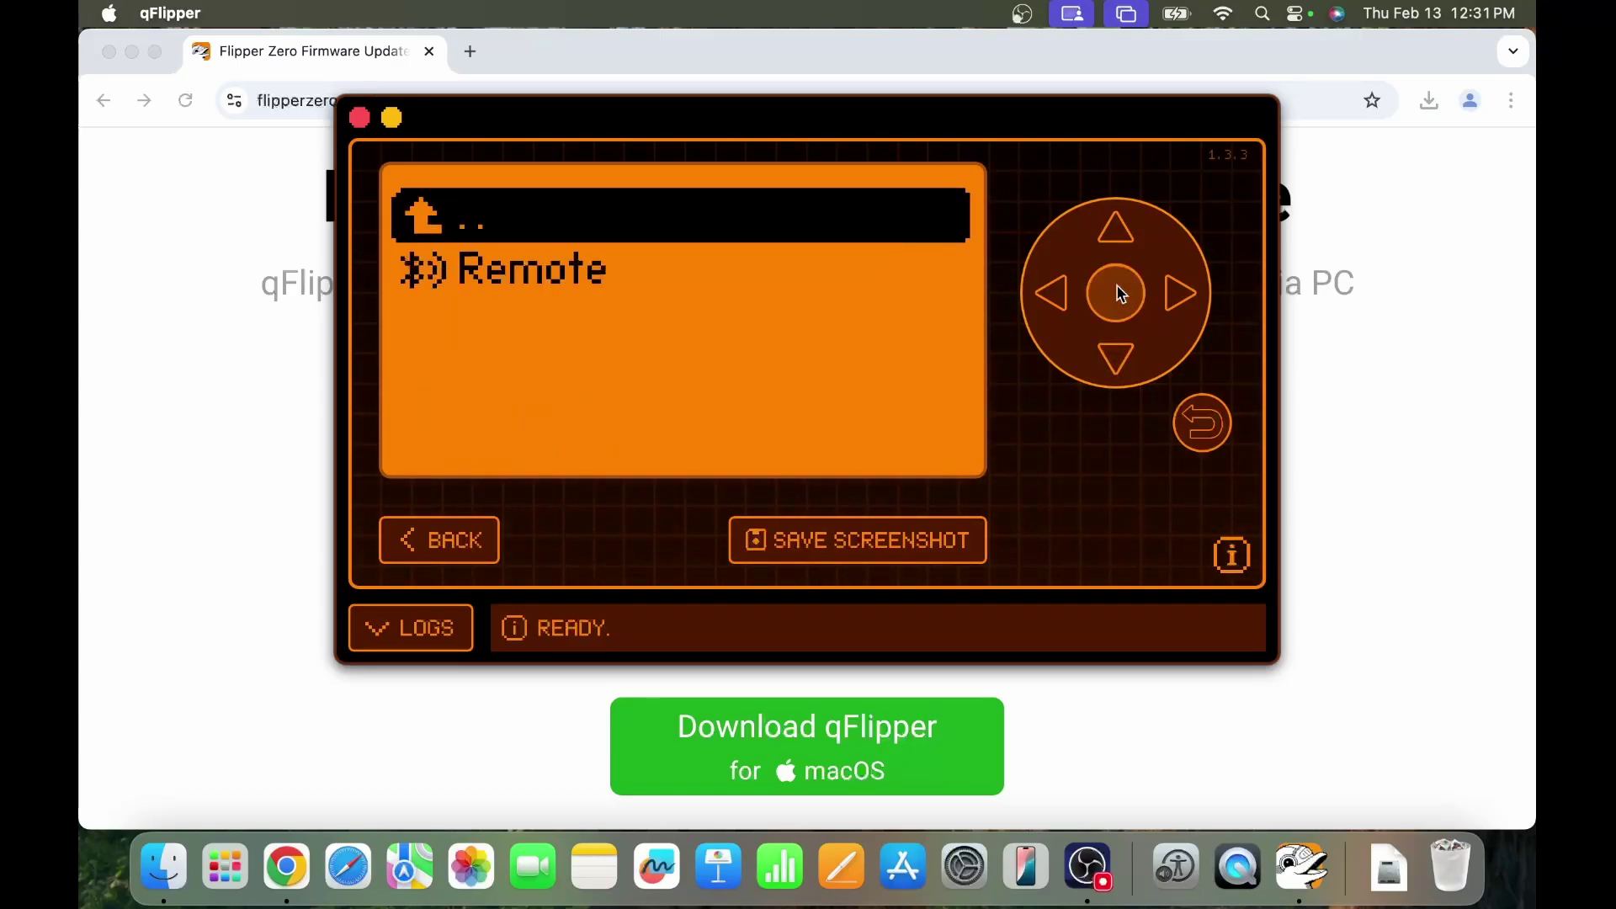
{"action": "left_click", "coordinate": [1201, 423]}
{"action": "left_click", "coordinate": [1115, 360]}
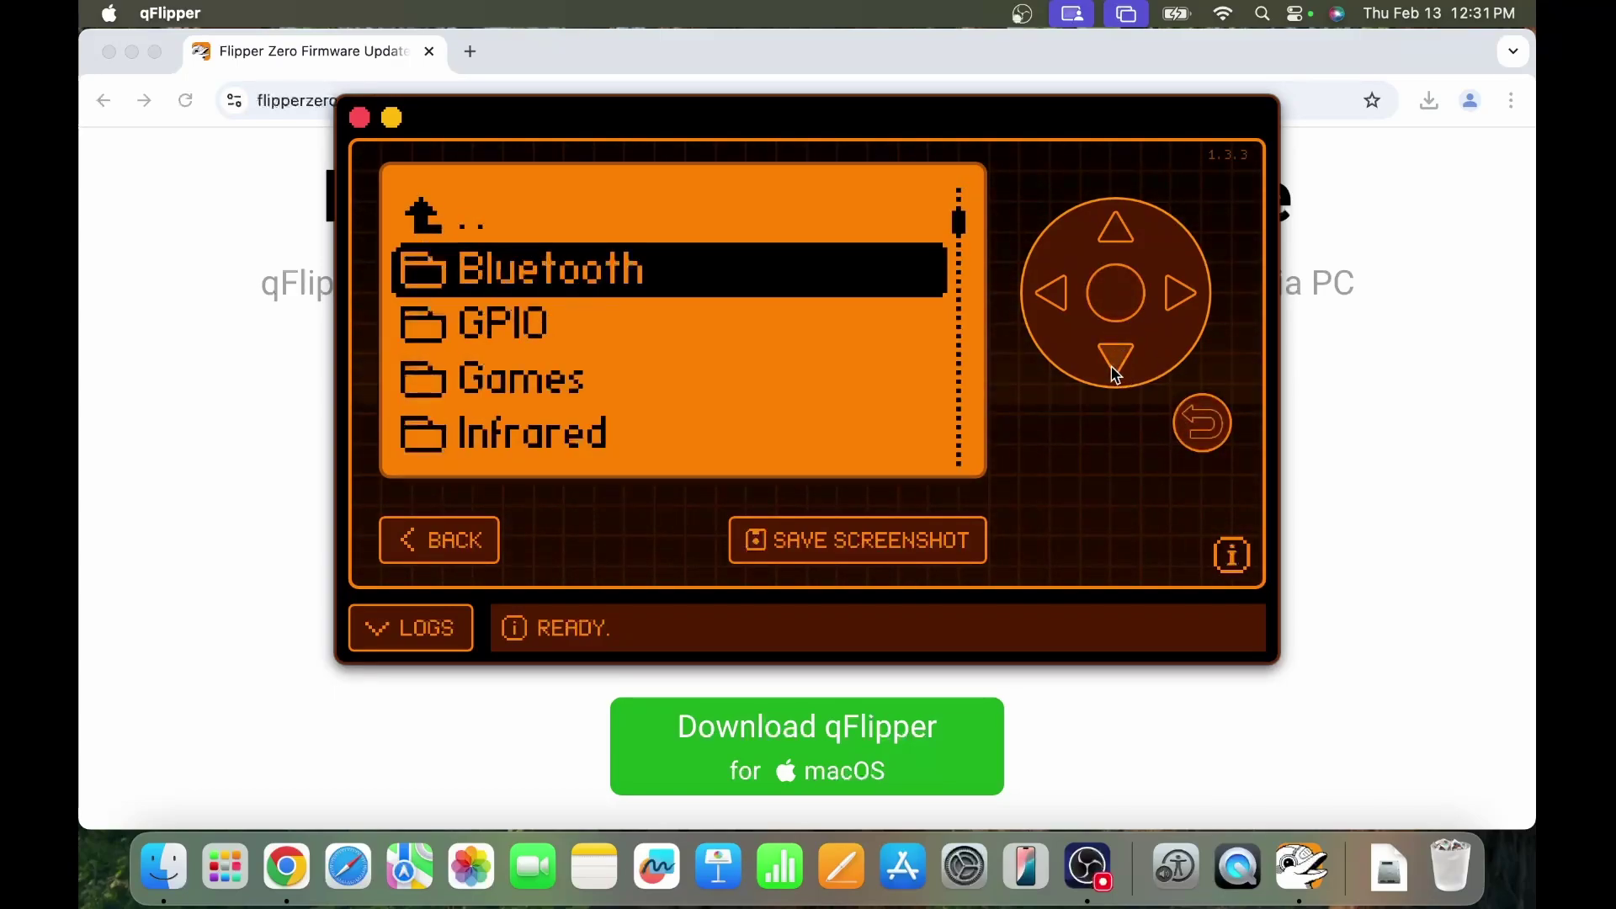
{"action": "left_click", "coordinate": [1118, 290]}
{"action": "left_click", "coordinate": [1201, 423]}
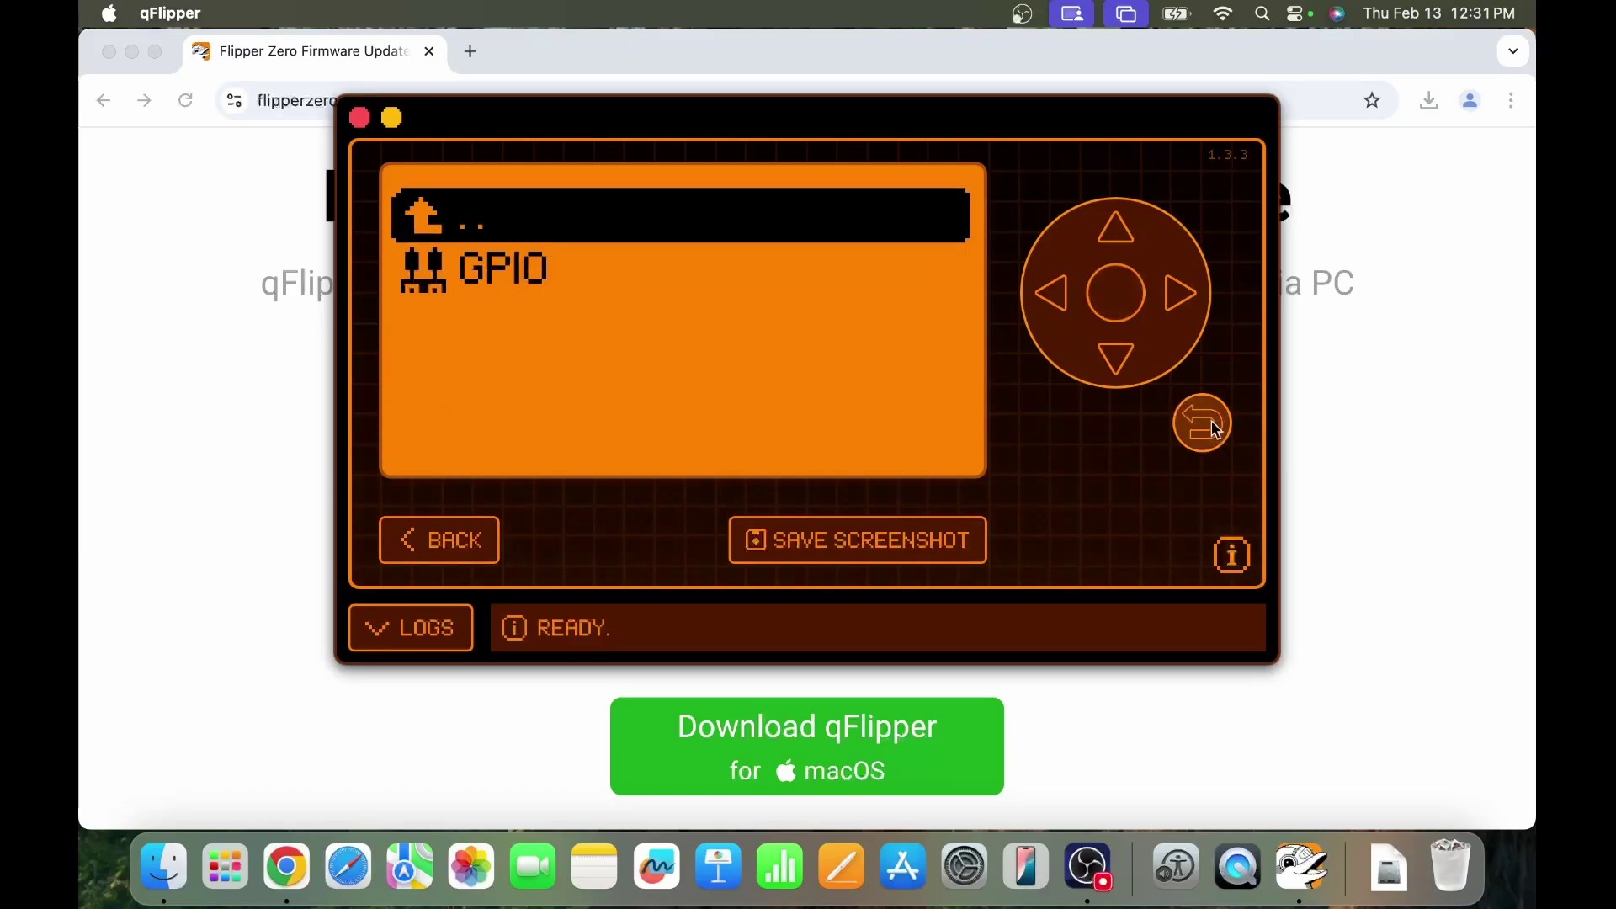
{"action": "left_click", "coordinate": [1116, 357]}
{"action": "left_click", "coordinate": [1118, 296]}
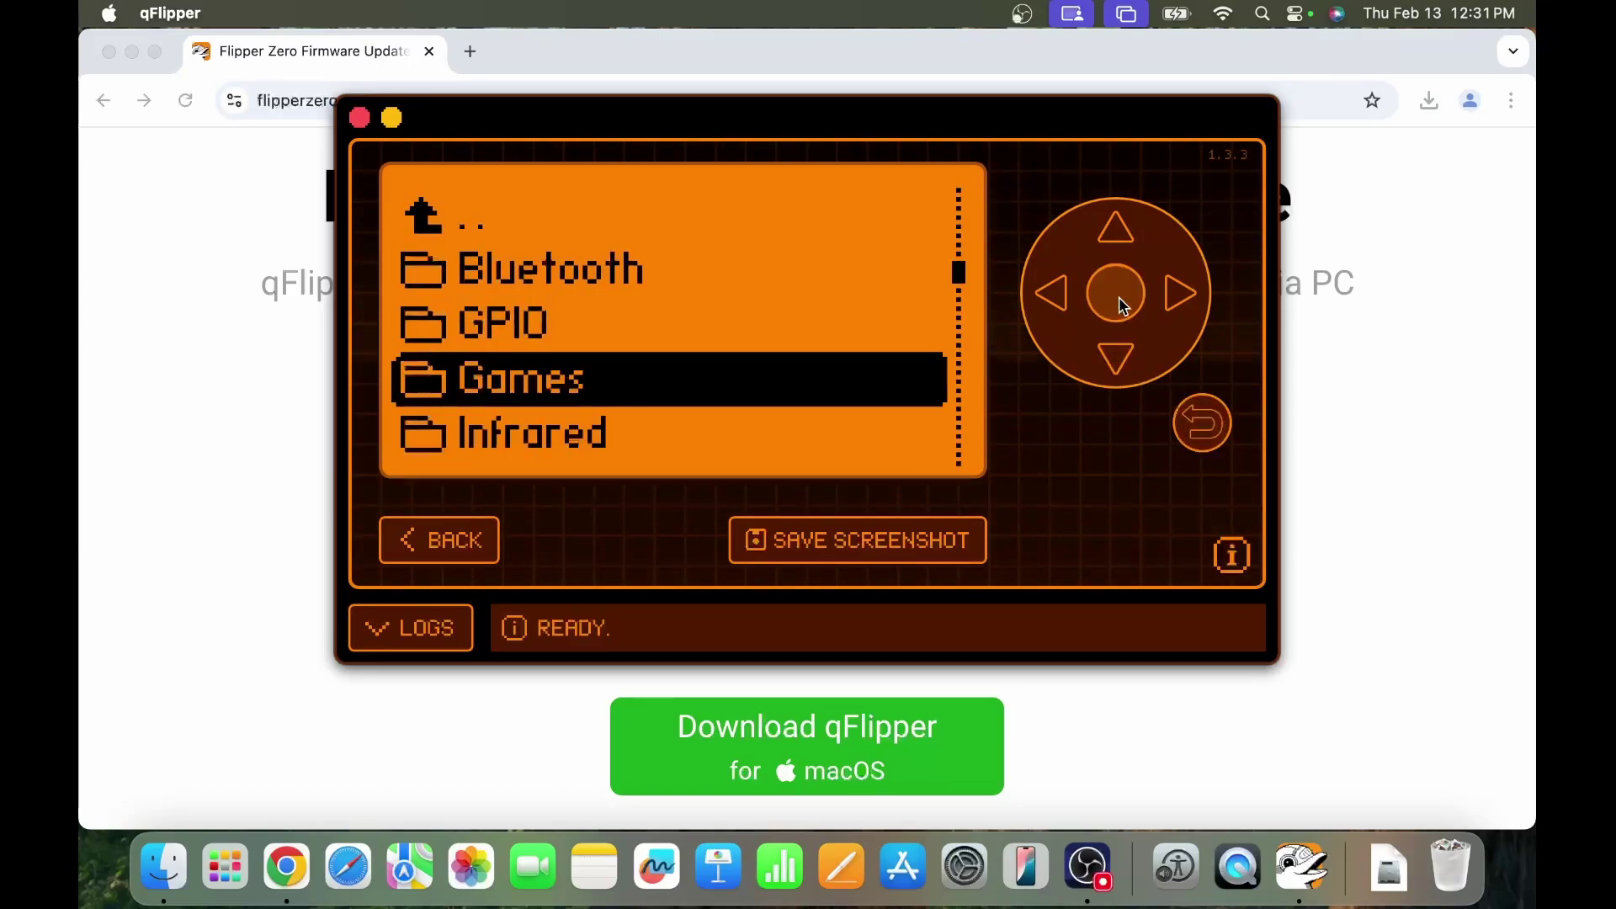
{"action": "left_click", "coordinate": [1200, 422]}
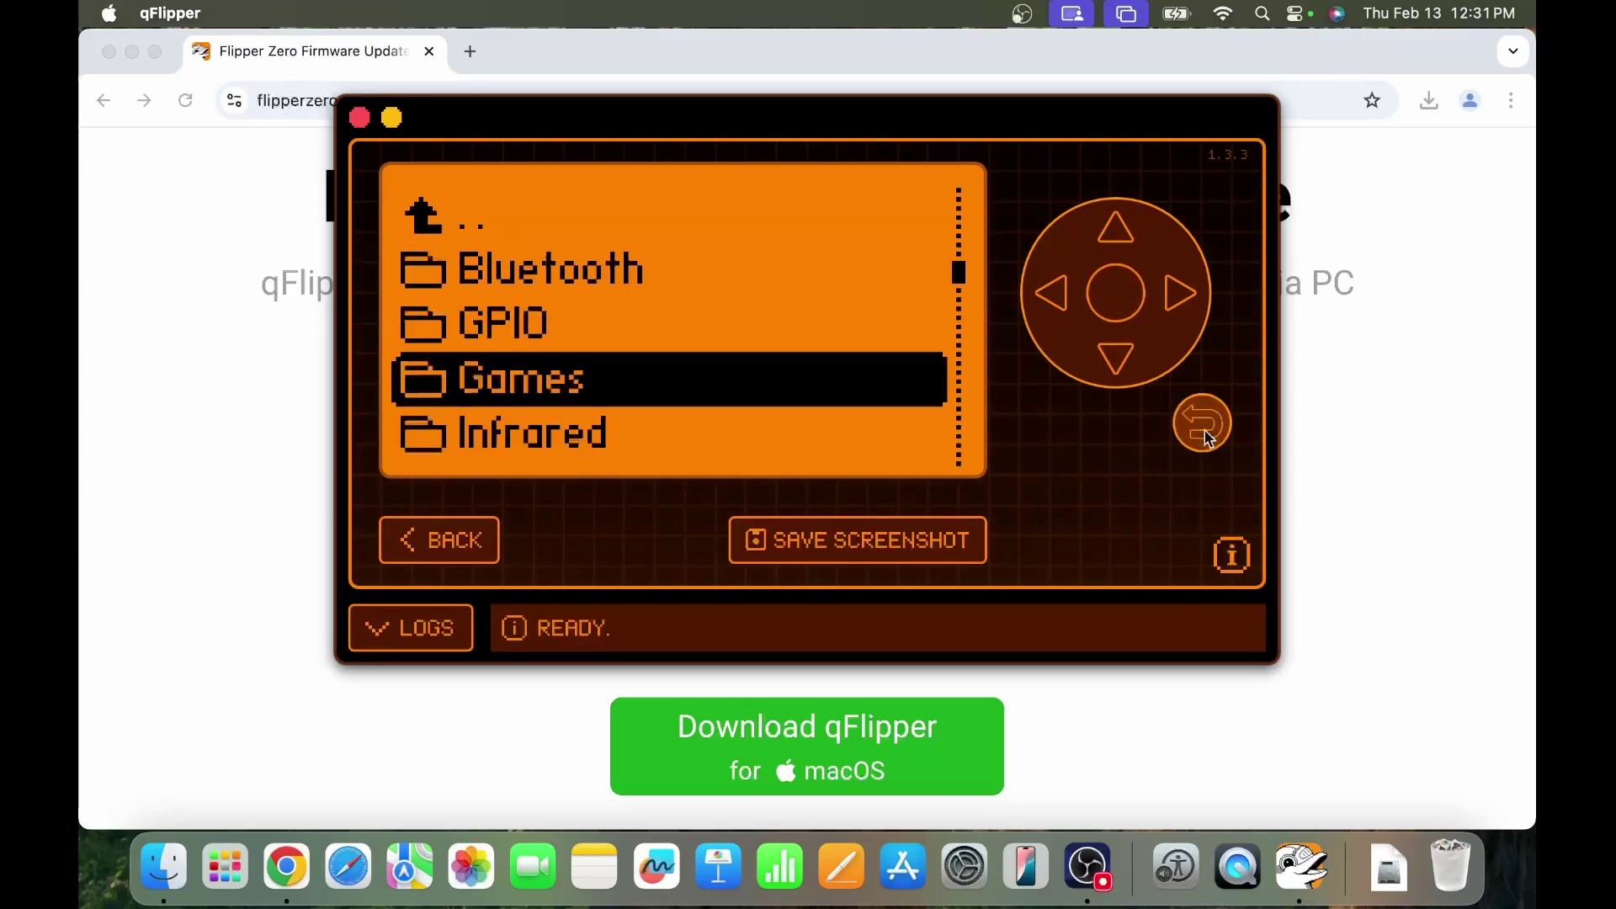
{"action": "left_click", "coordinate": [1118, 359]}
{"action": "left_click", "coordinate": [1117, 359]}
{"action": "left_click", "coordinate": [1117, 359]}
{"action": "left_click", "coordinate": [1117, 359]}
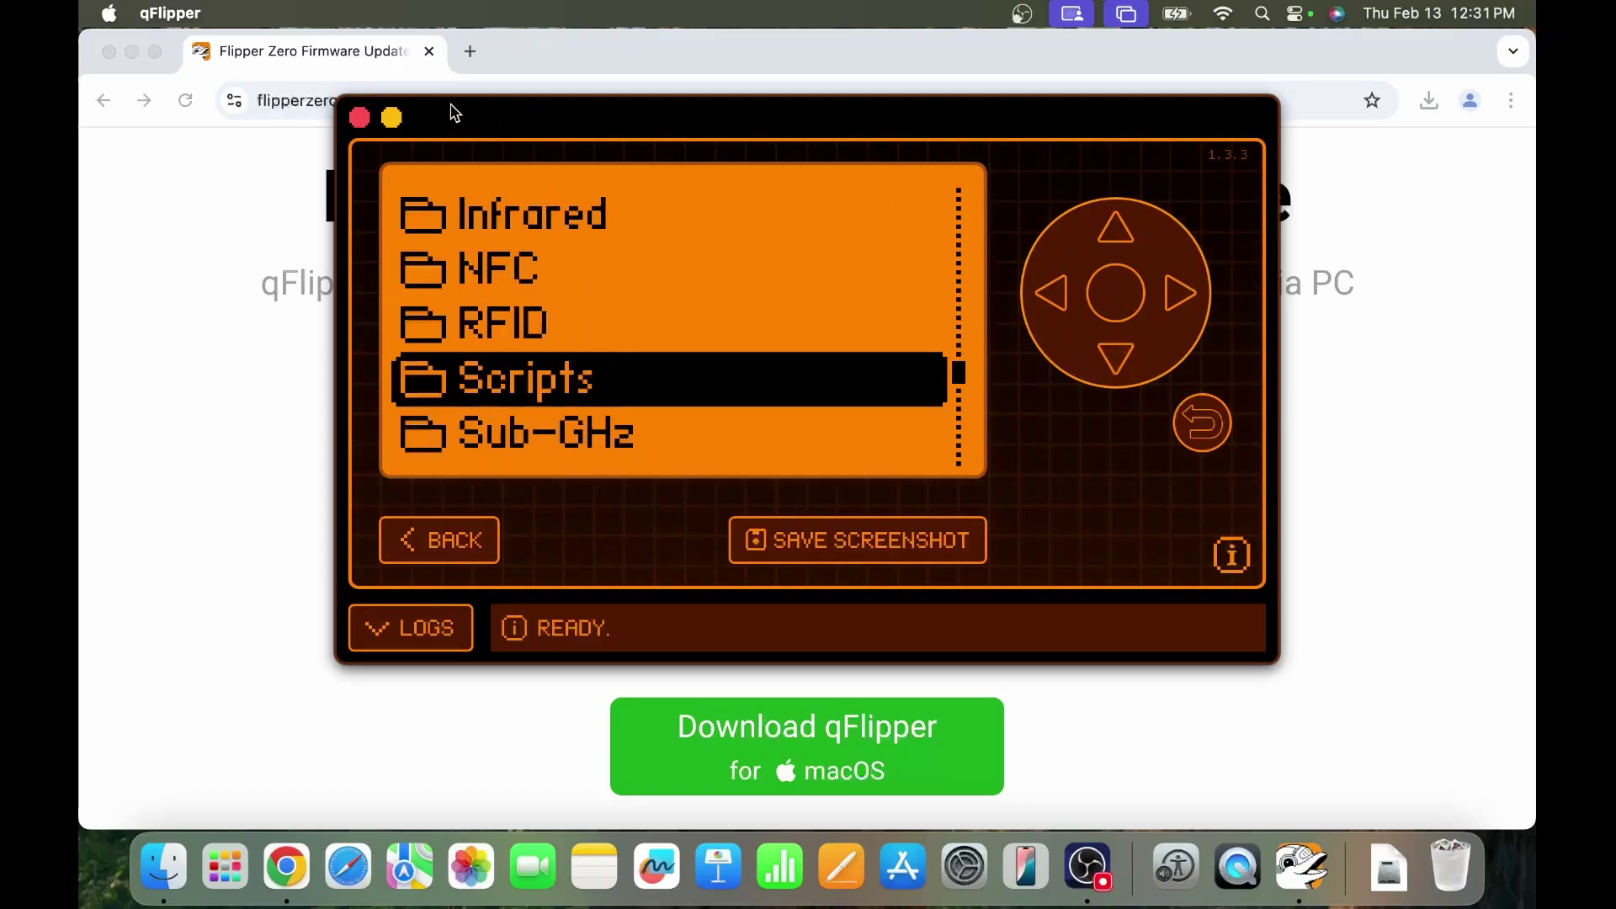
Close qFlipper and go to lab.flipper.net in the Chrome browser.
{"action": "left_click", "coordinate": [359, 118]}
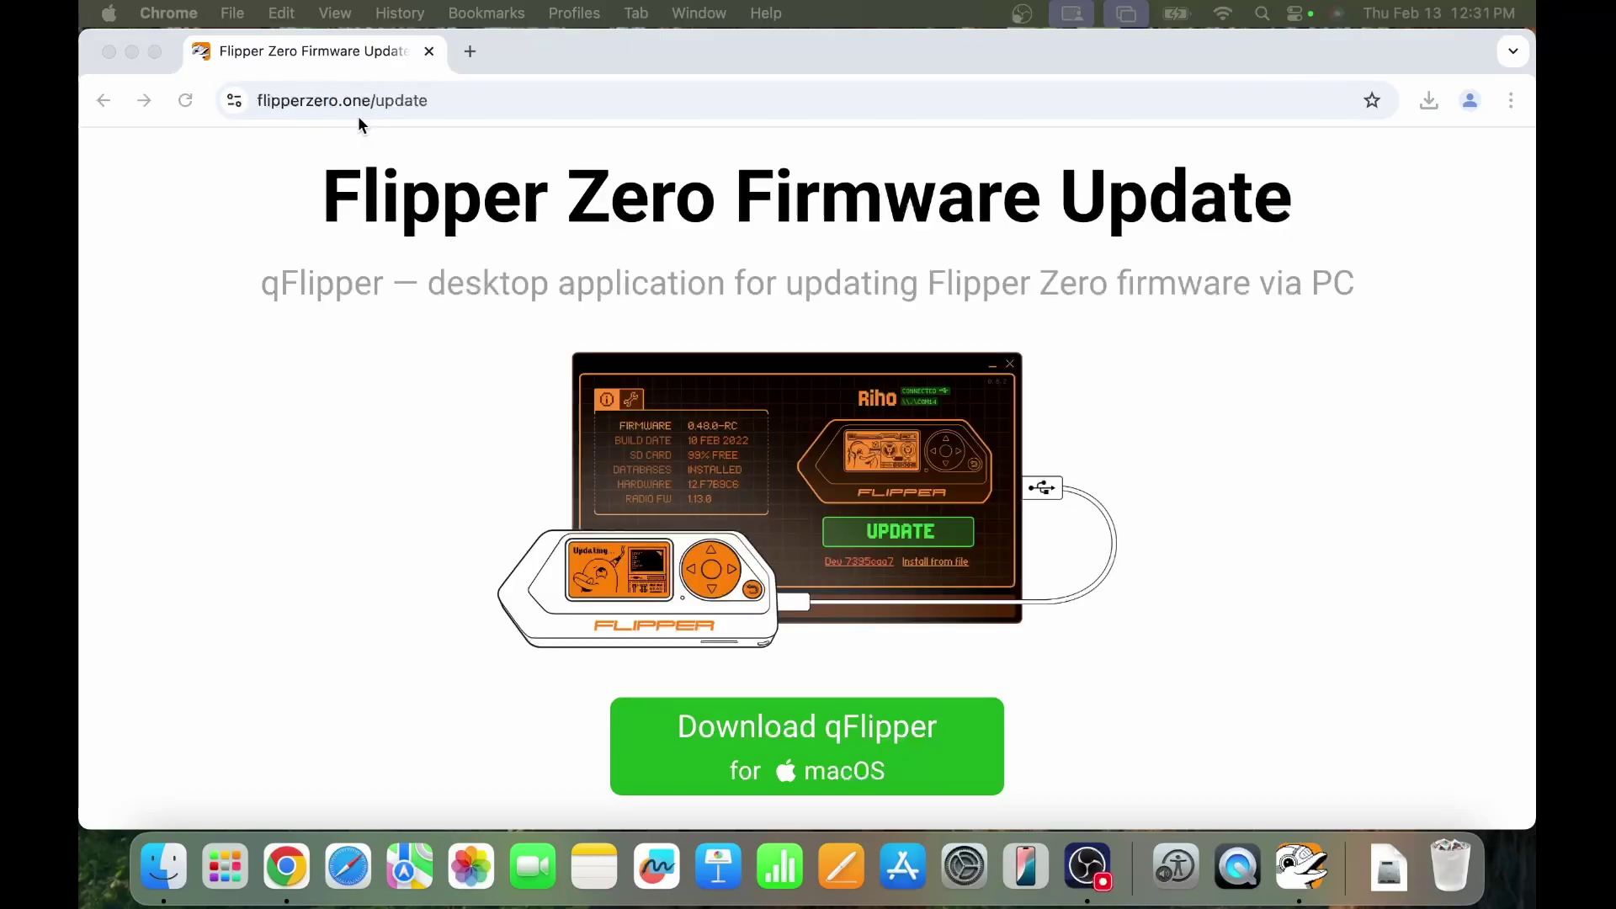
{"action": "left_click", "coordinate": [461, 103]}
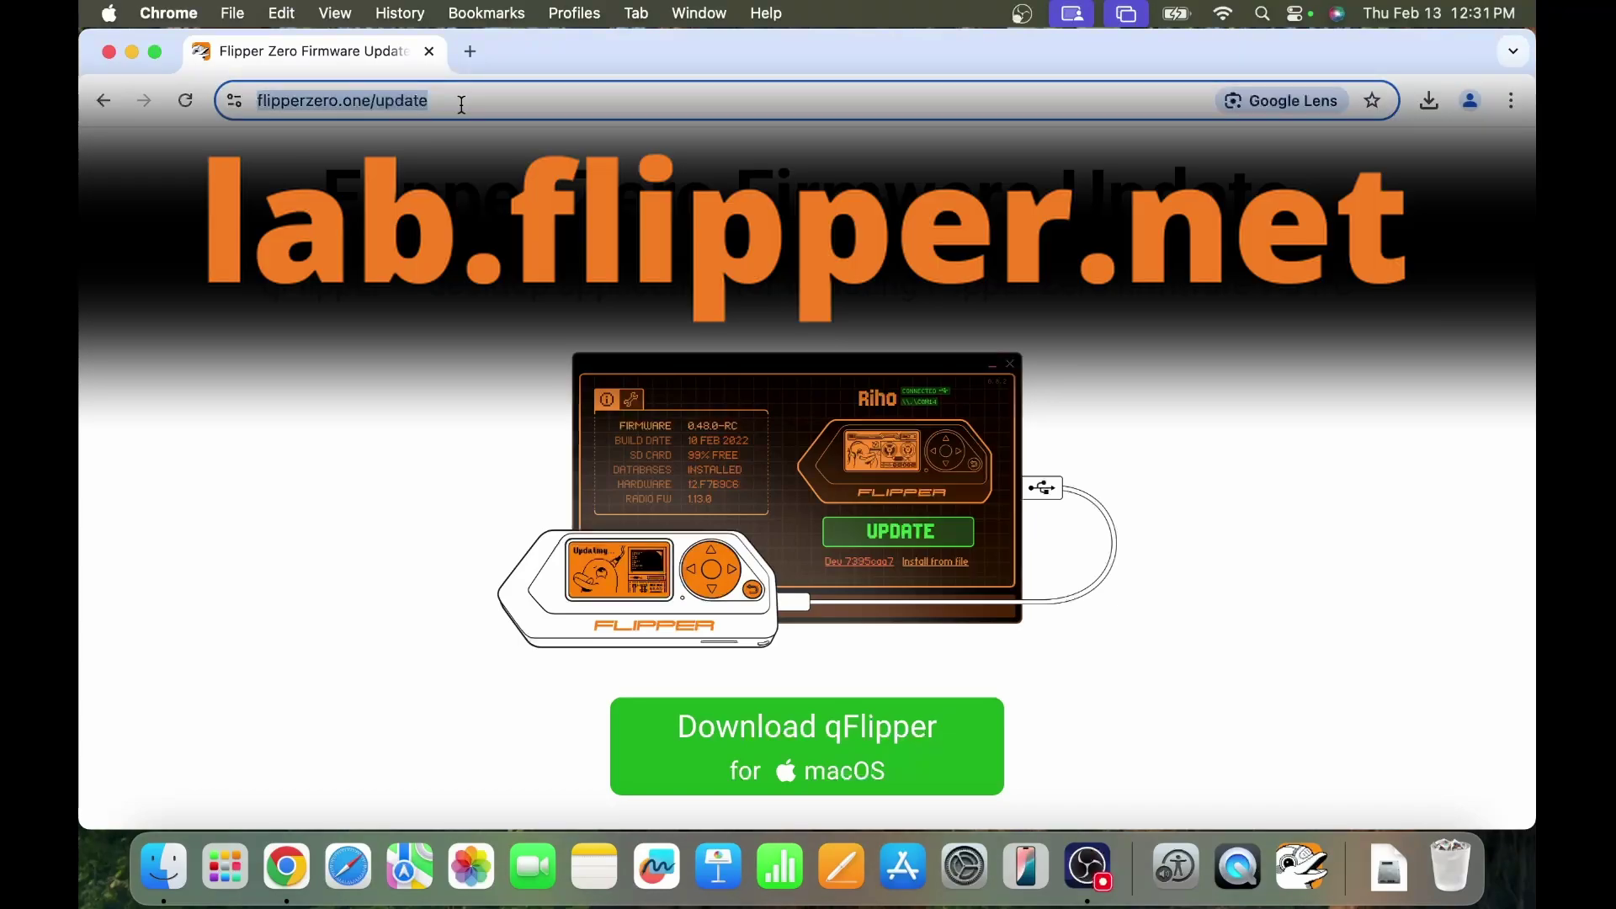
{"action": "type", "text": "lab.flipper.n"}
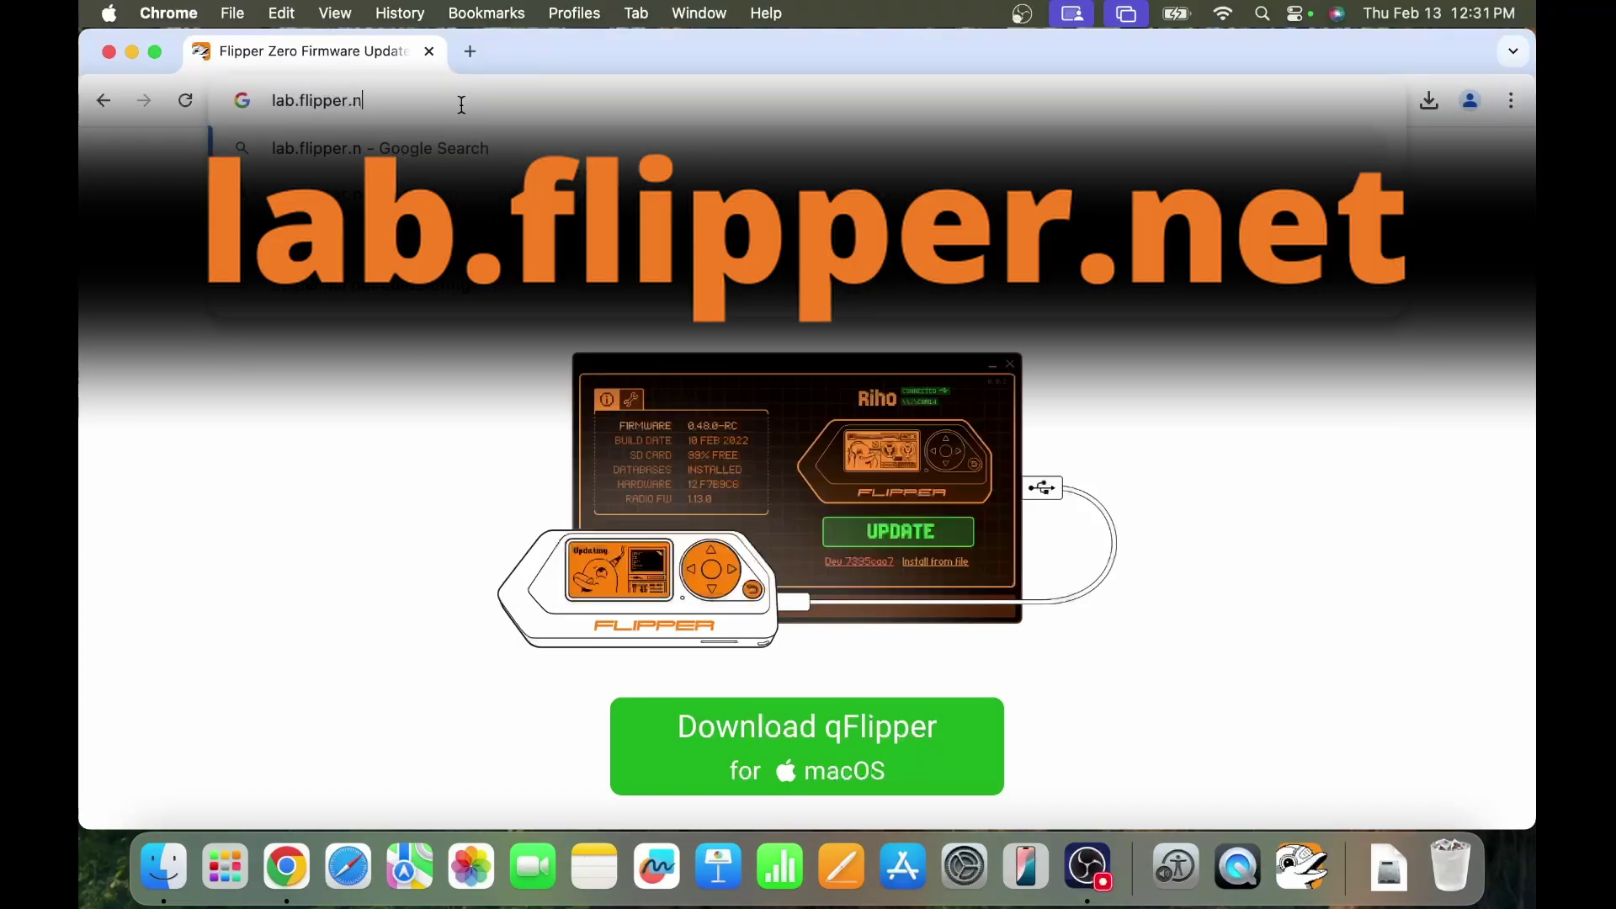
{"action": "type", "text": "et"}
{"action": "key", "text": "Return"}
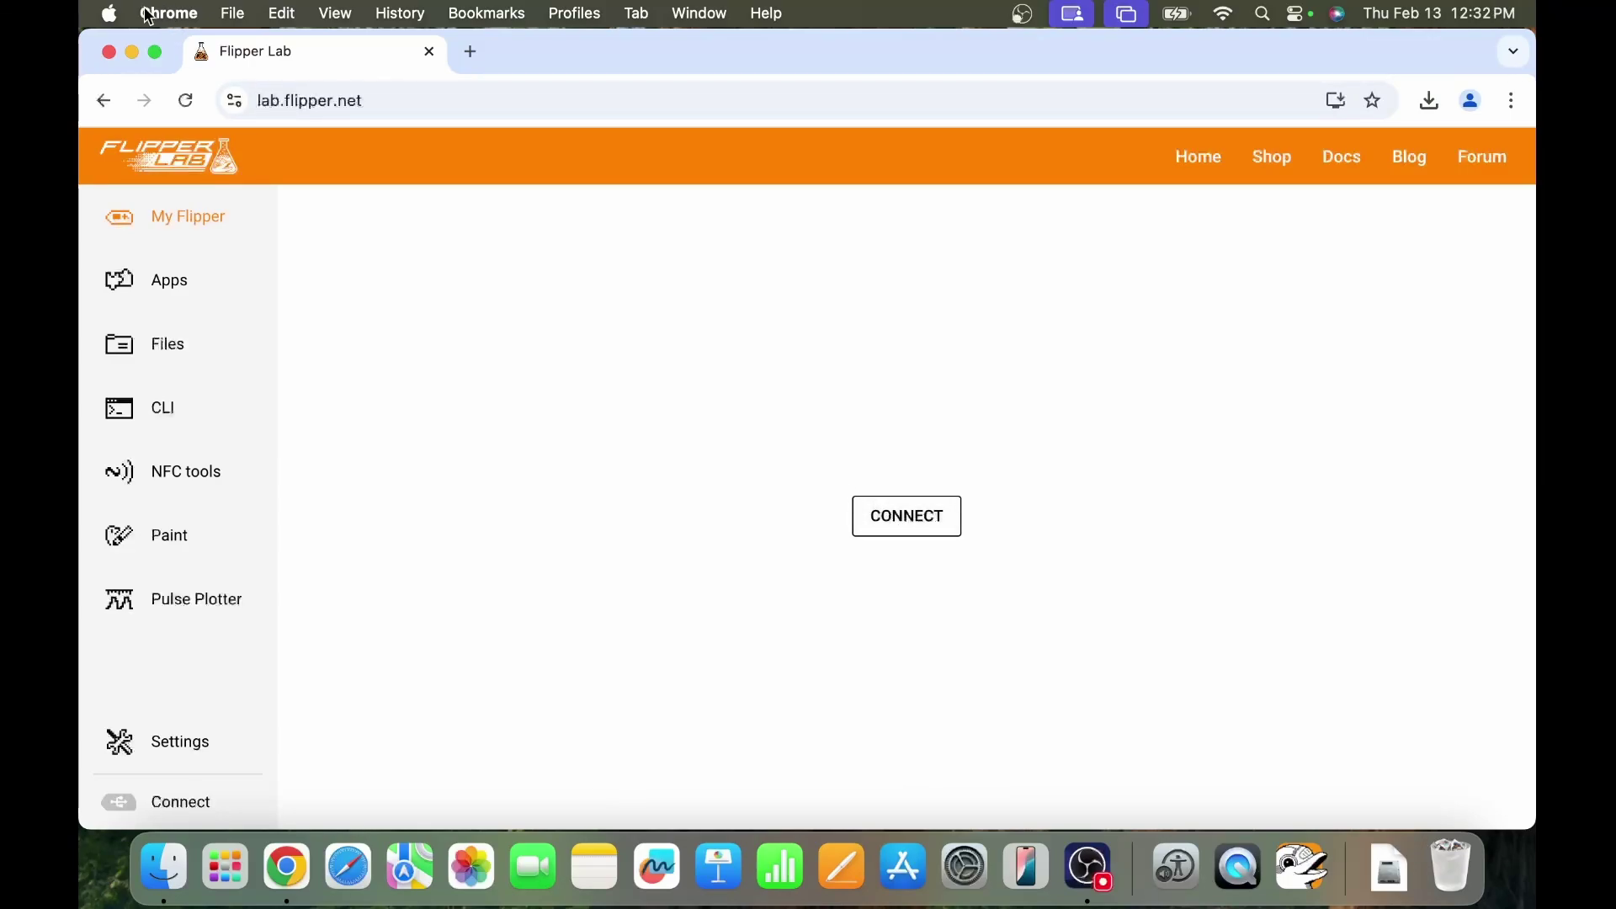
Connect Flipper Lab to the Flipper Lumyphut serial port.
{"action": "left_click", "coordinate": [920, 529]}
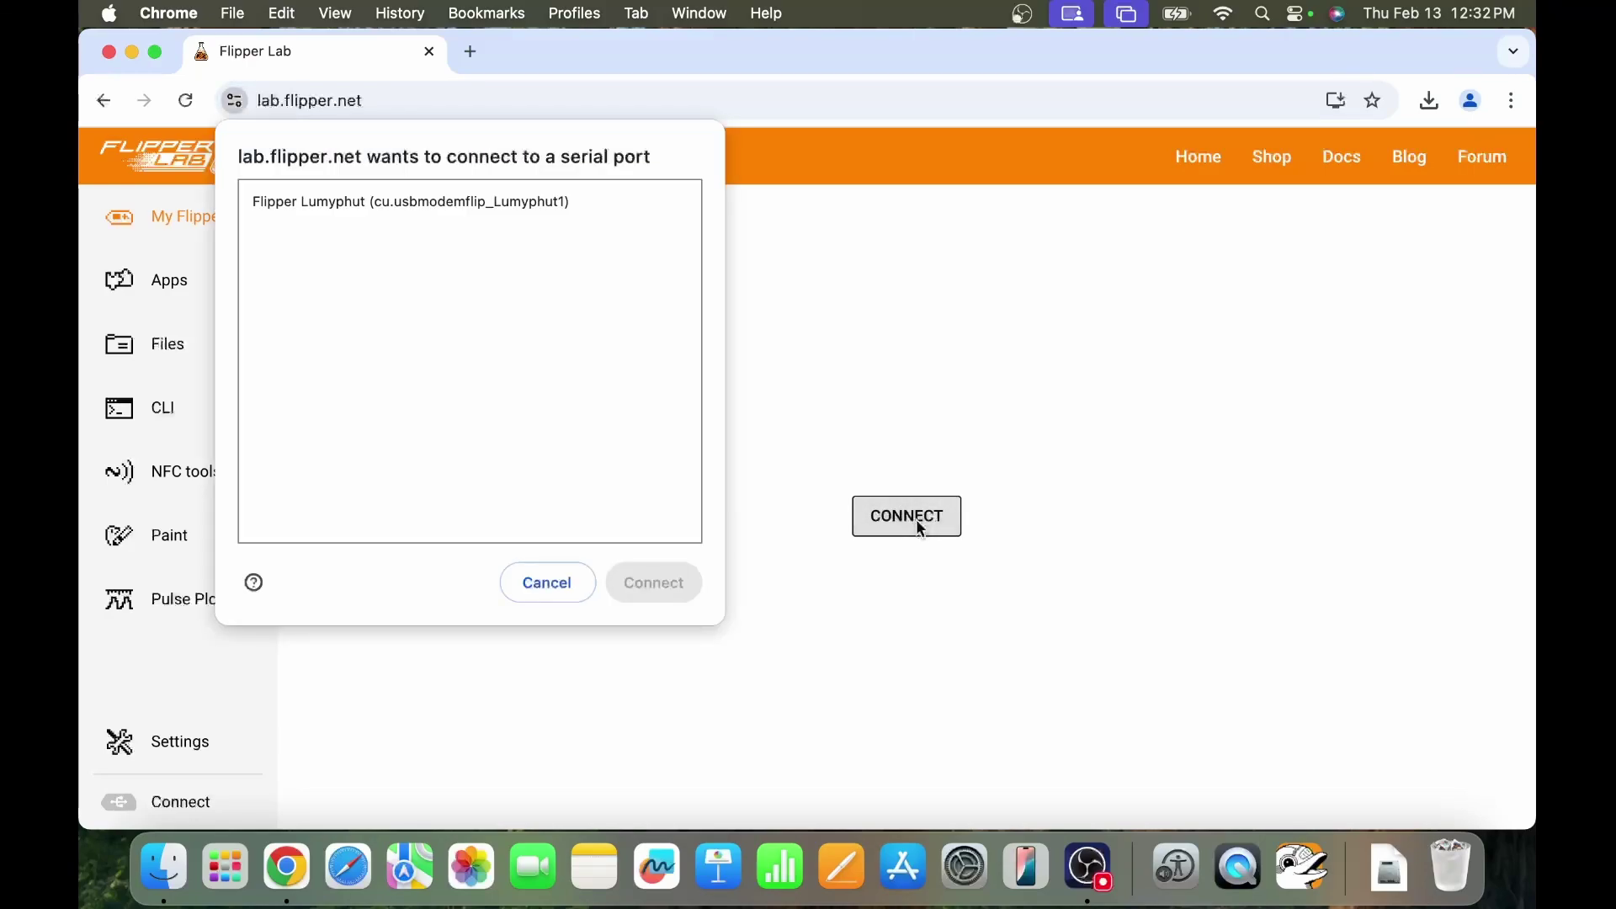
{"action": "left_click", "coordinate": [416, 205]}
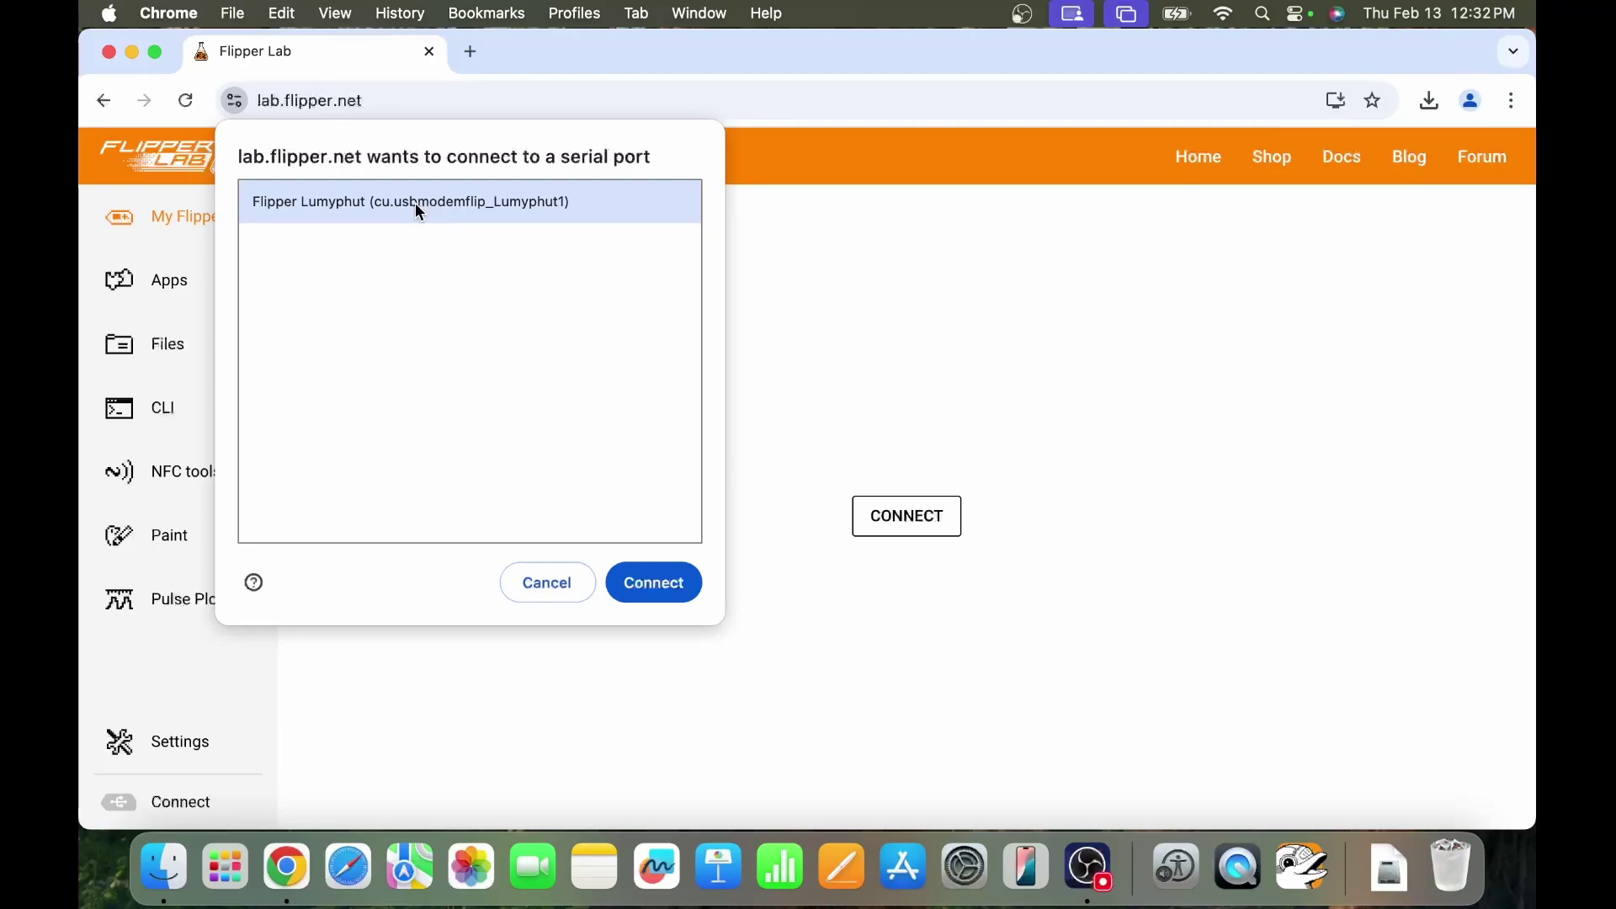
{"action": "left_click", "coordinate": [681, 592]}
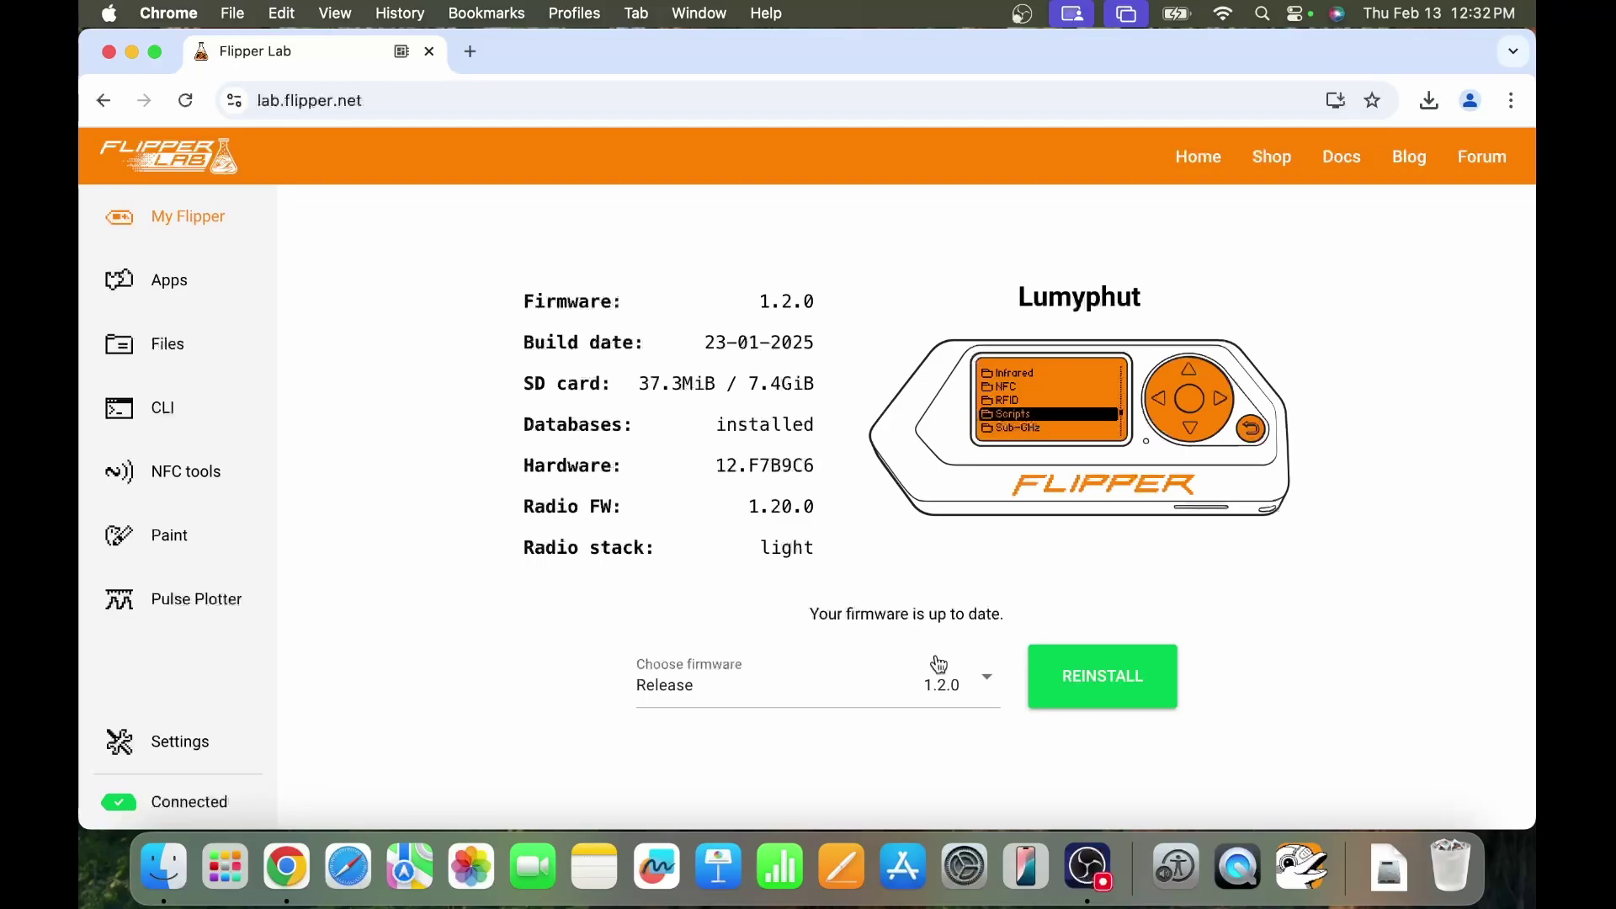
Check the firmware versions offered for the device, keep Release, and open the Apps catalog.
{"action": "left_click", "coordinate": [983, 683]}
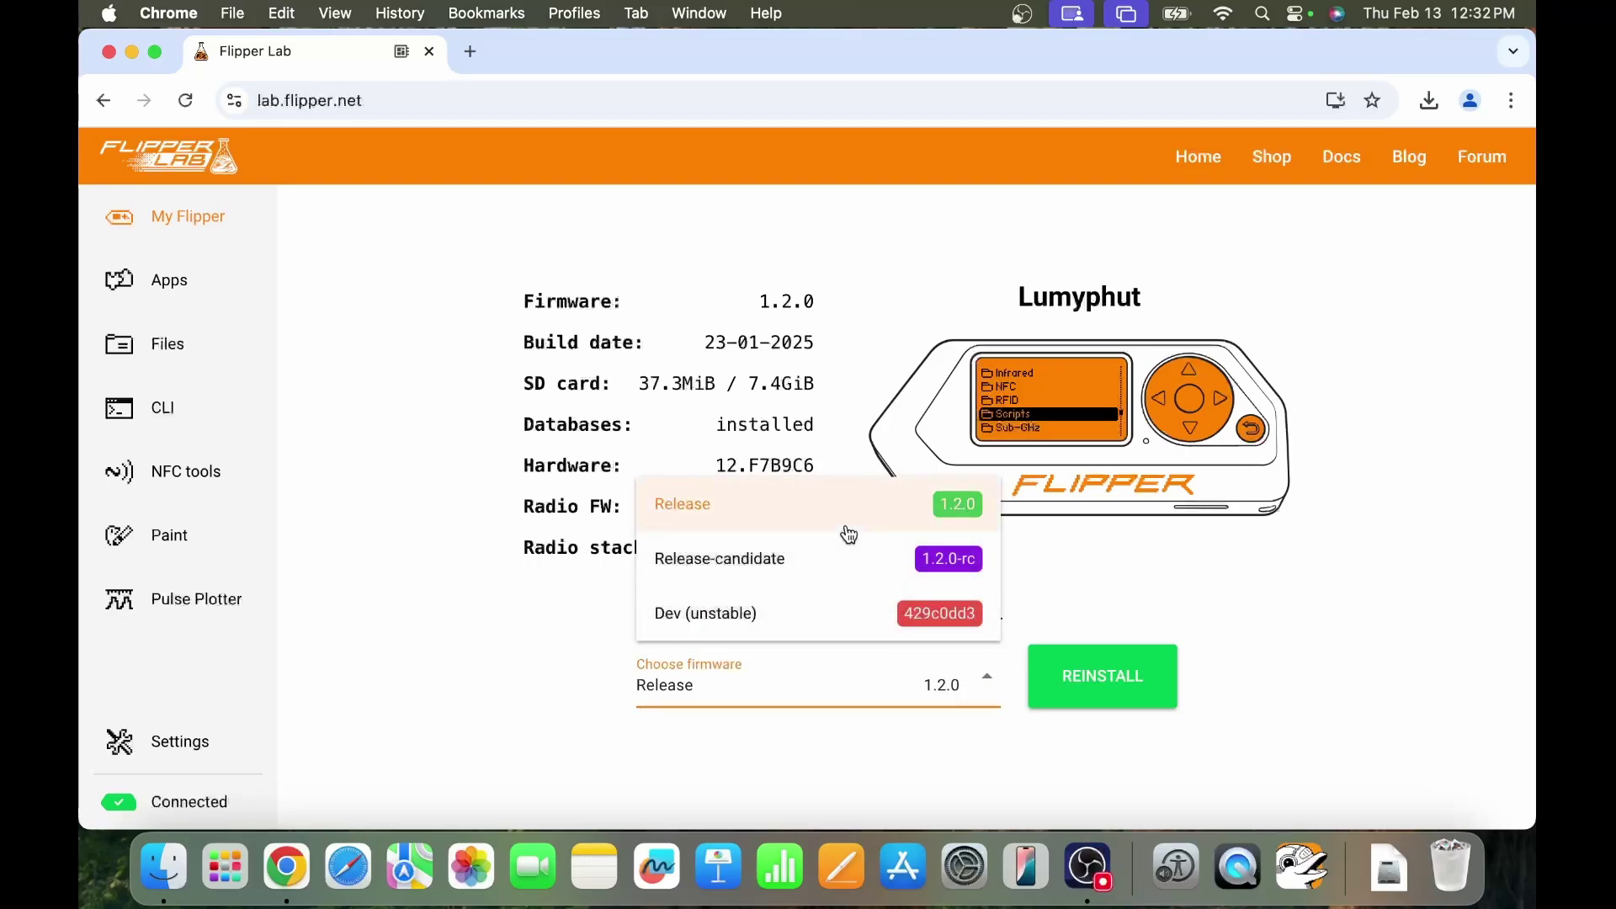
{"action": "left_click", "coordinate": [1025, 742]}
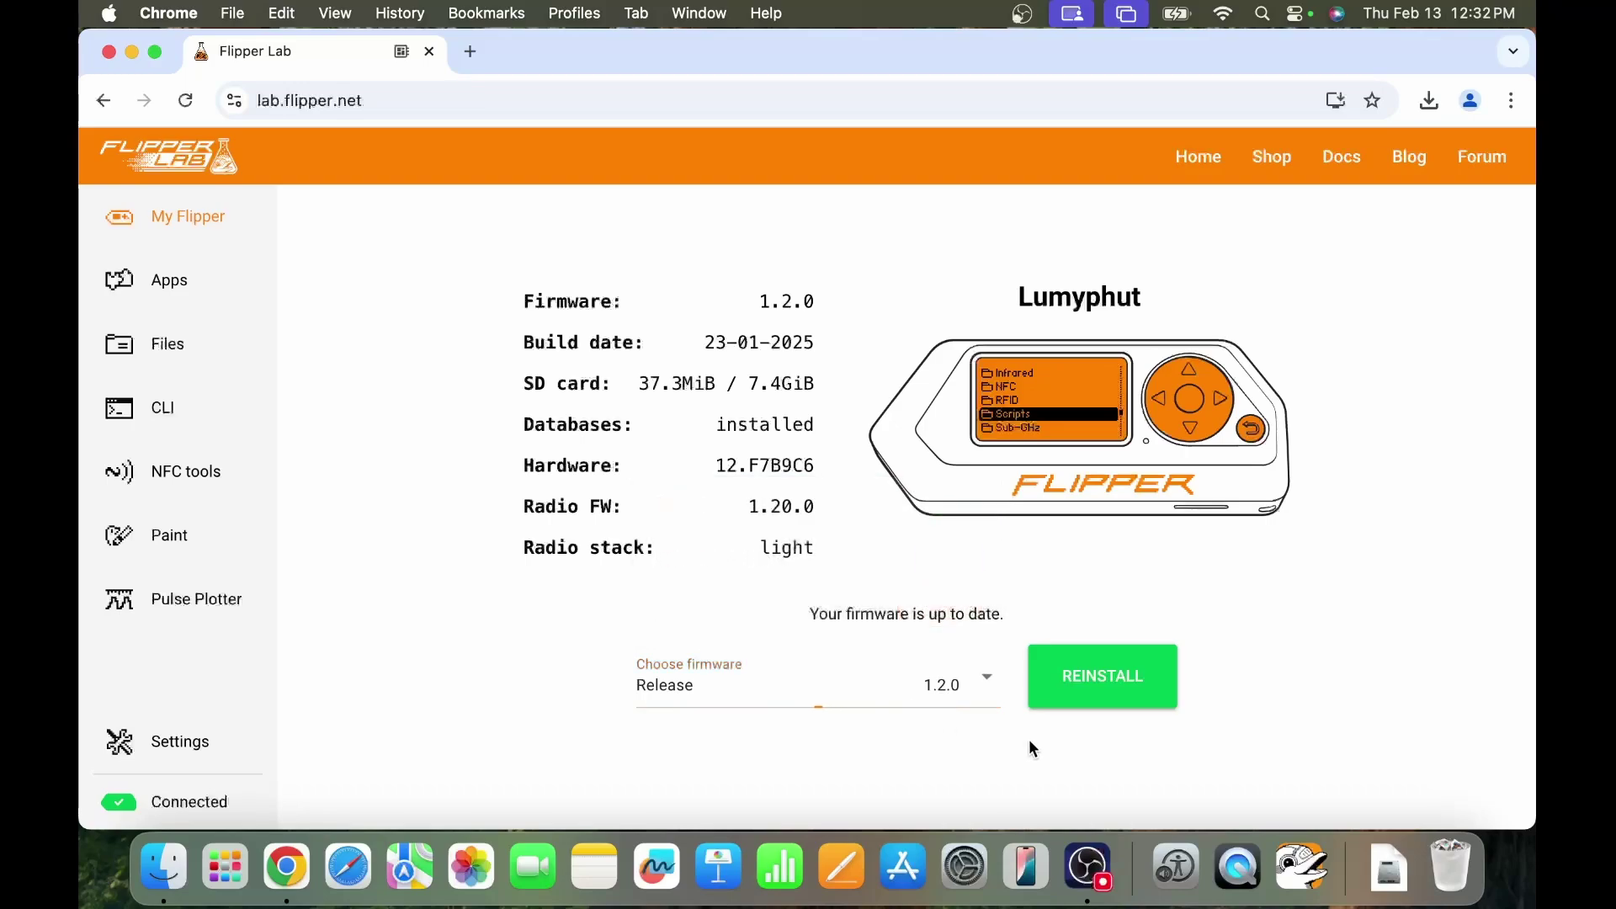
{"action": "left_click", "coordinate": [193, 298]}
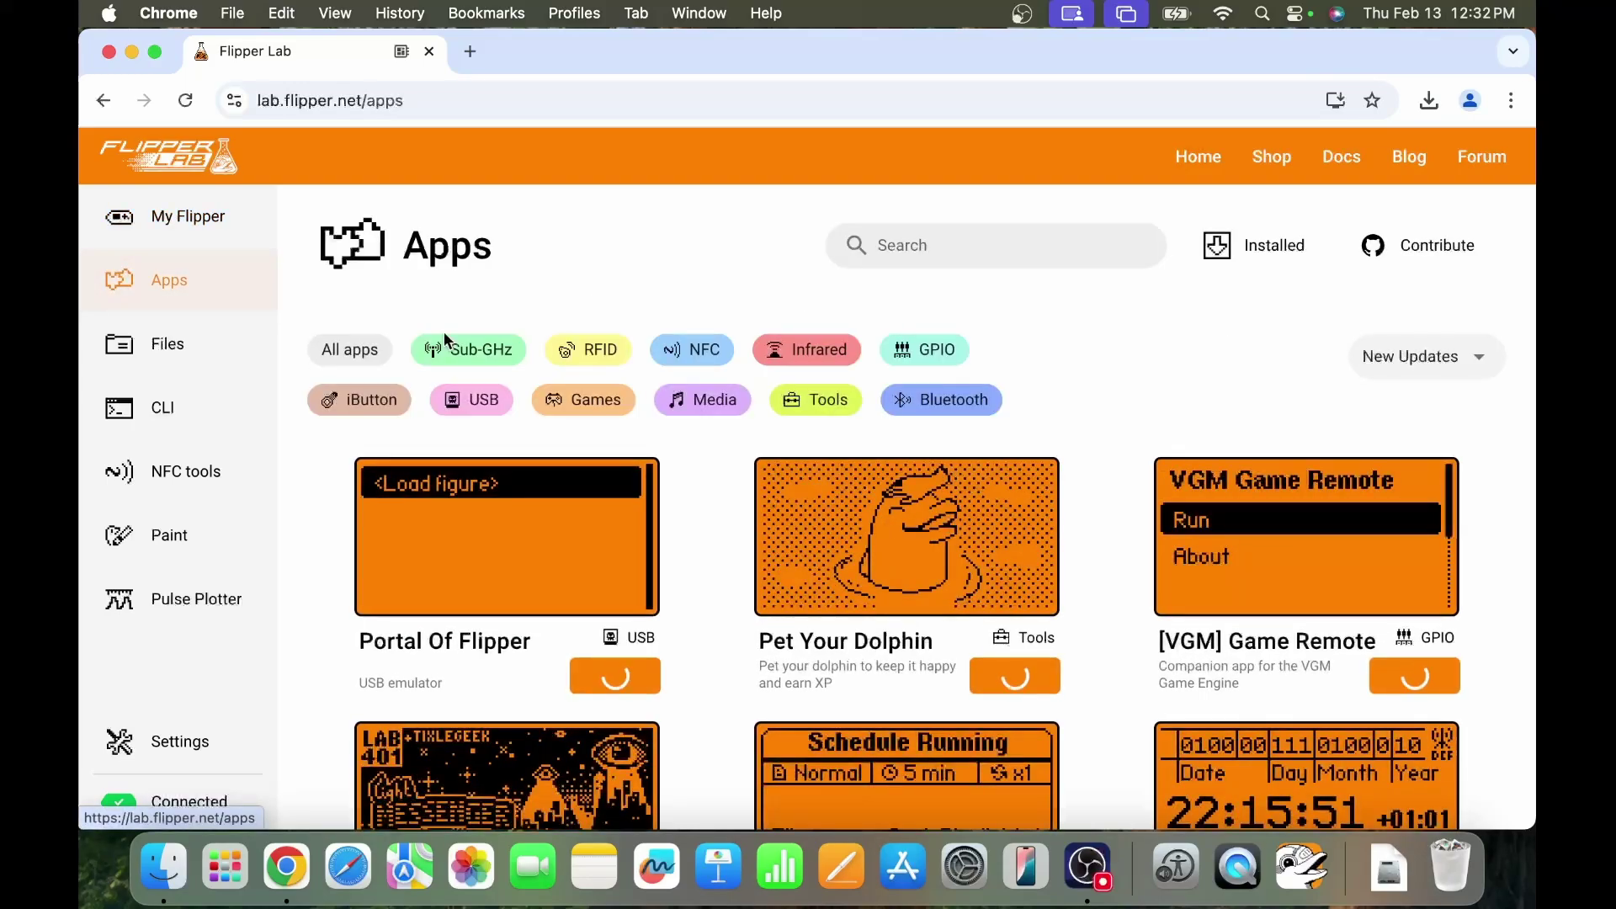
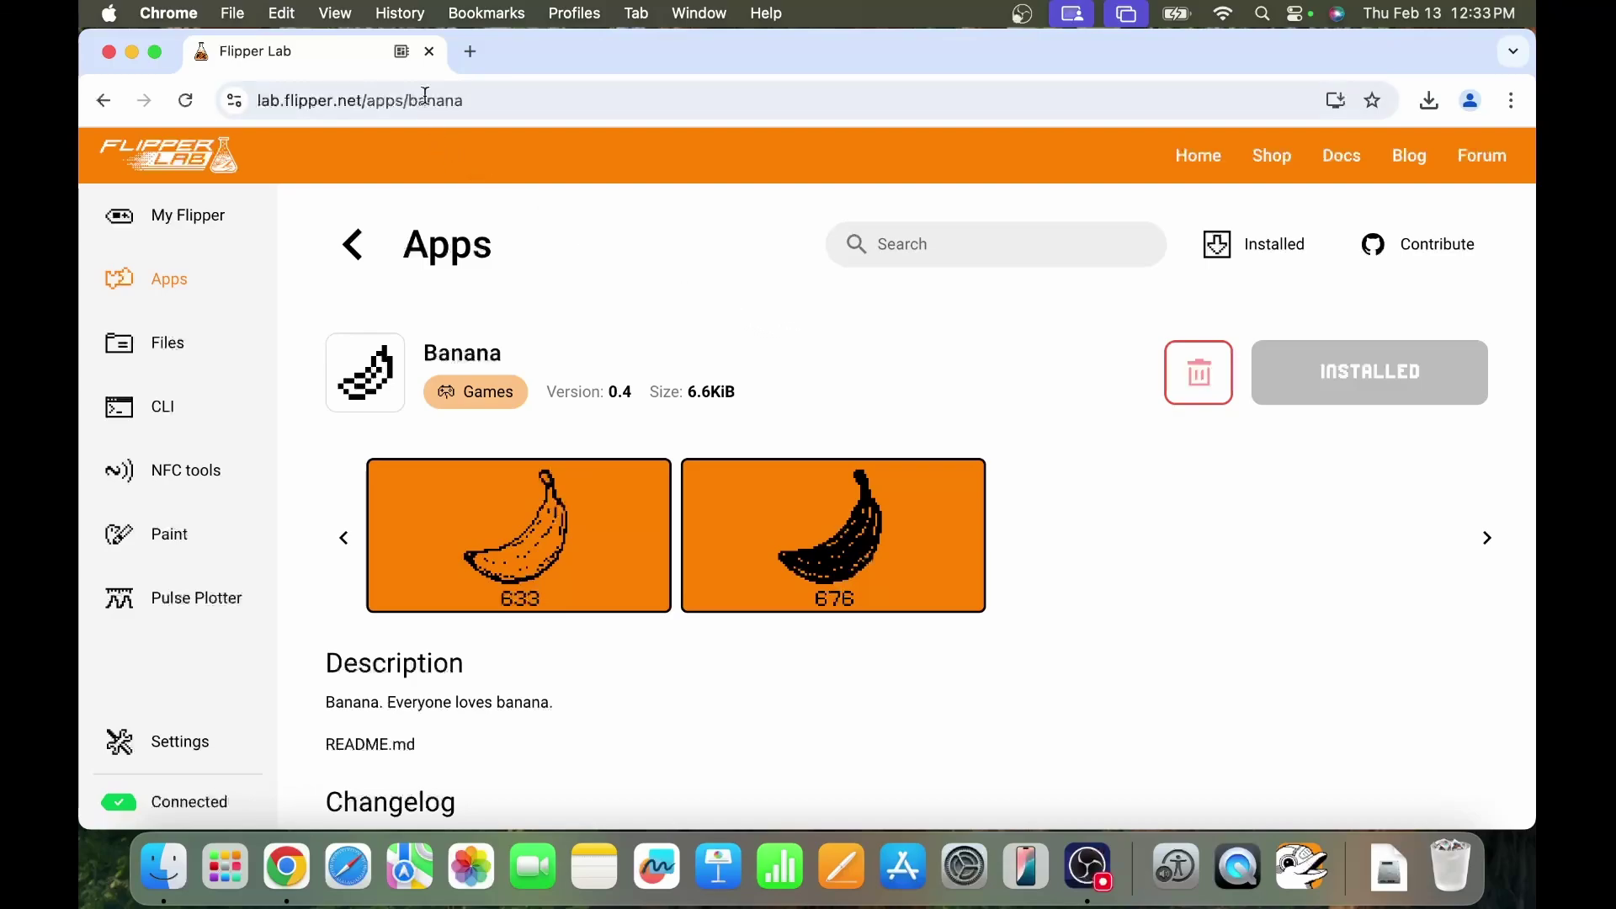
Close the Flipper Lab page and launch qFlipper through a system search.
{"action": "left_click", "coordinate": [430, 52]}
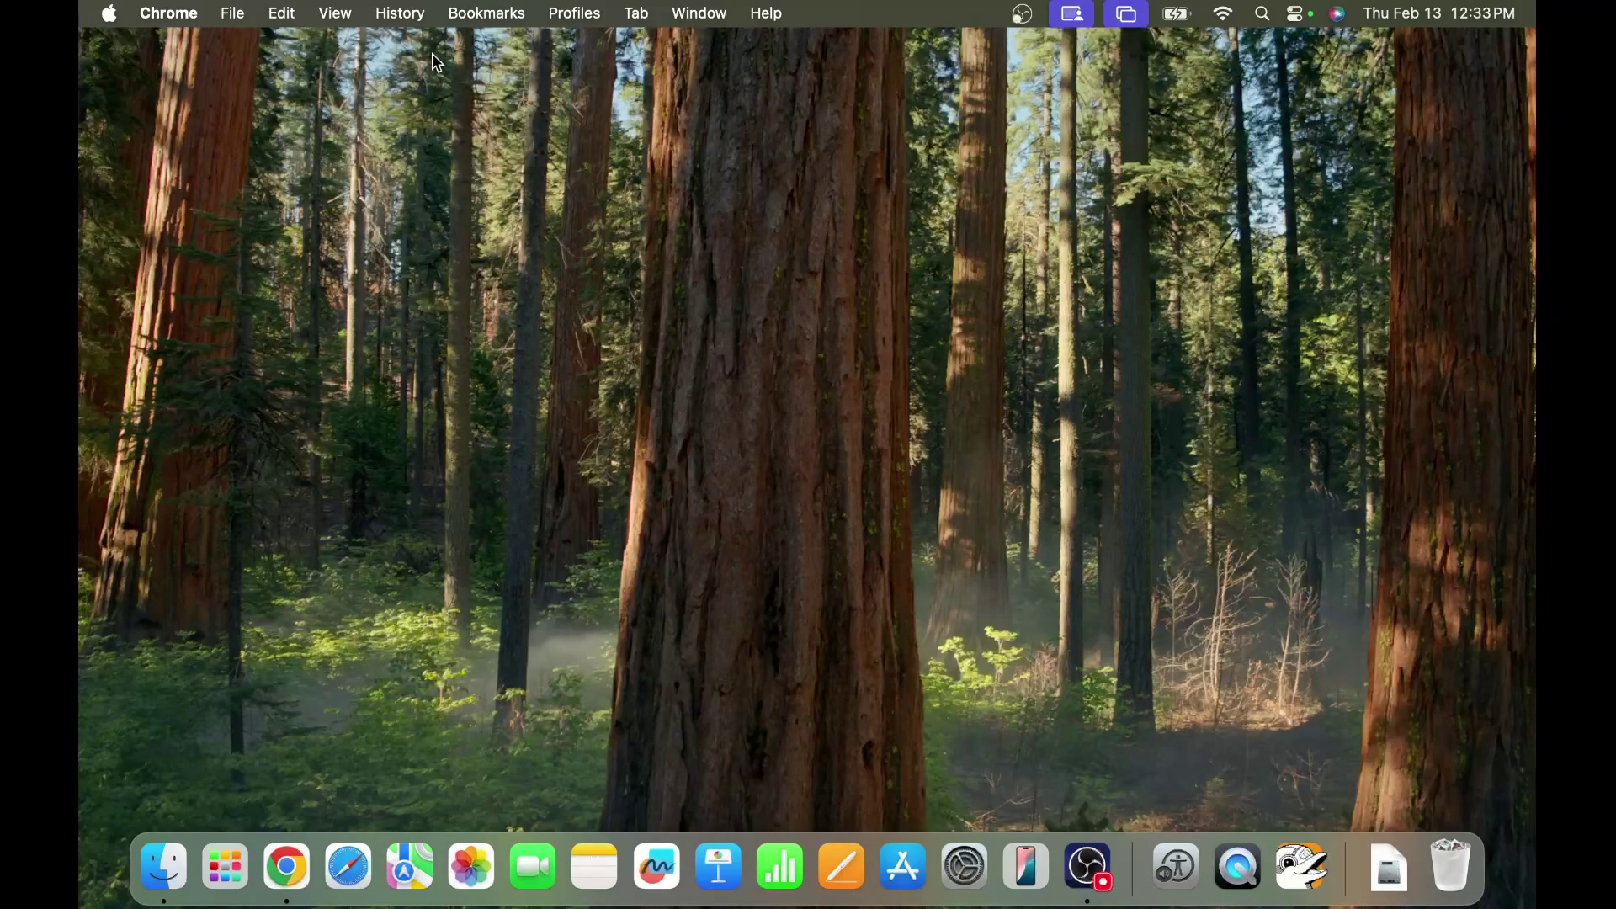
{"action": "key", "text": "super+space"}
{"action": "type", "text": "q"}
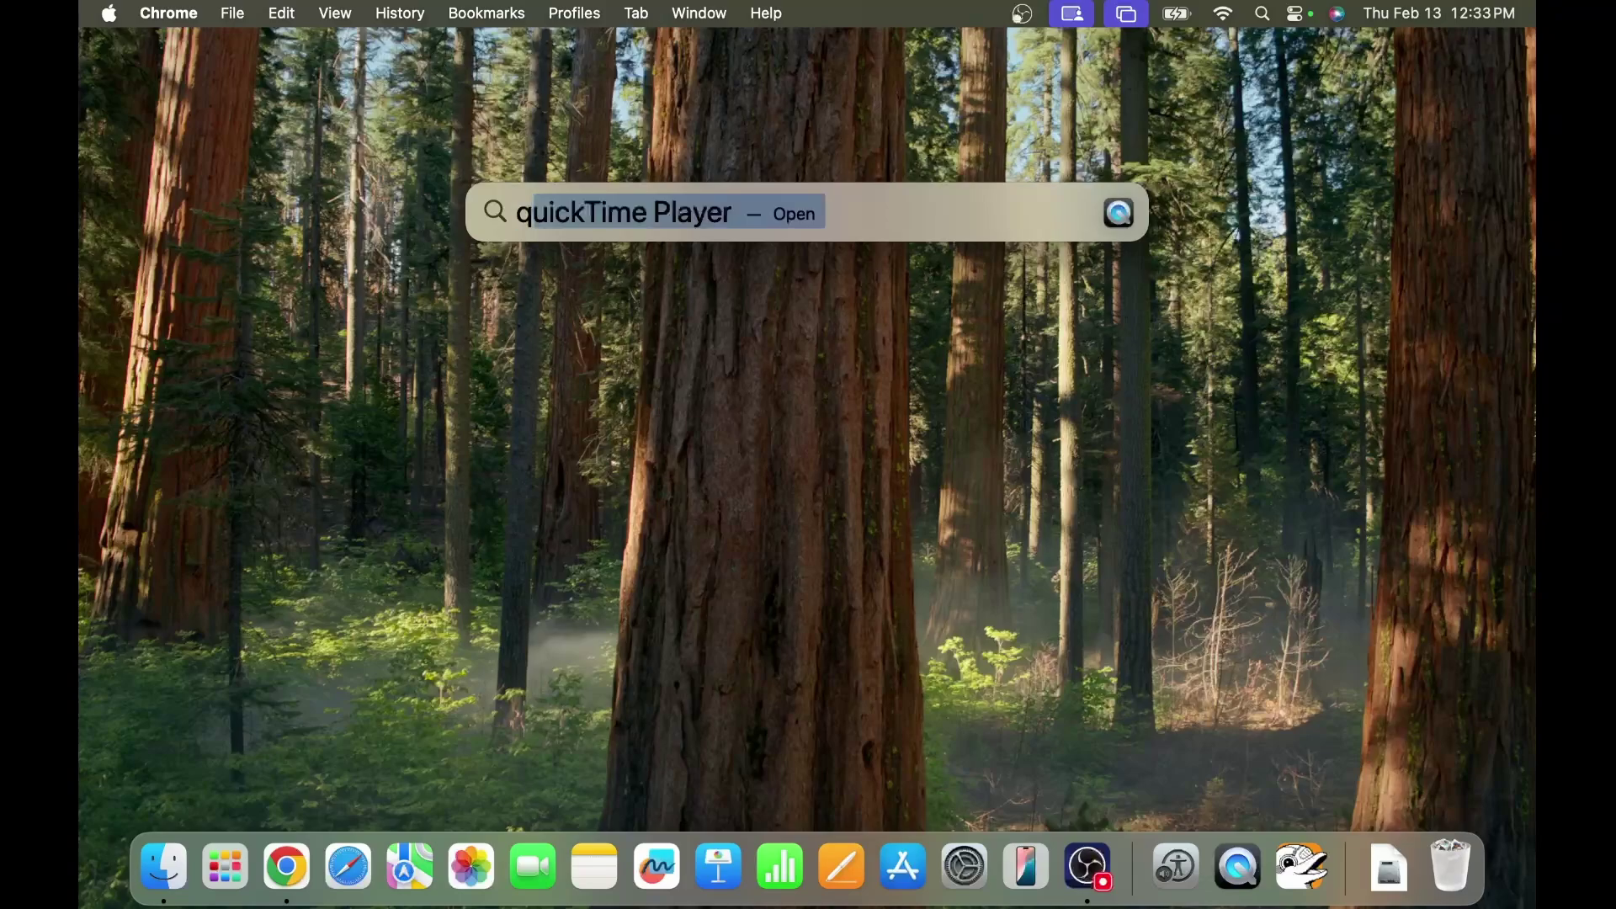
{"action": "type", "text": "f"}
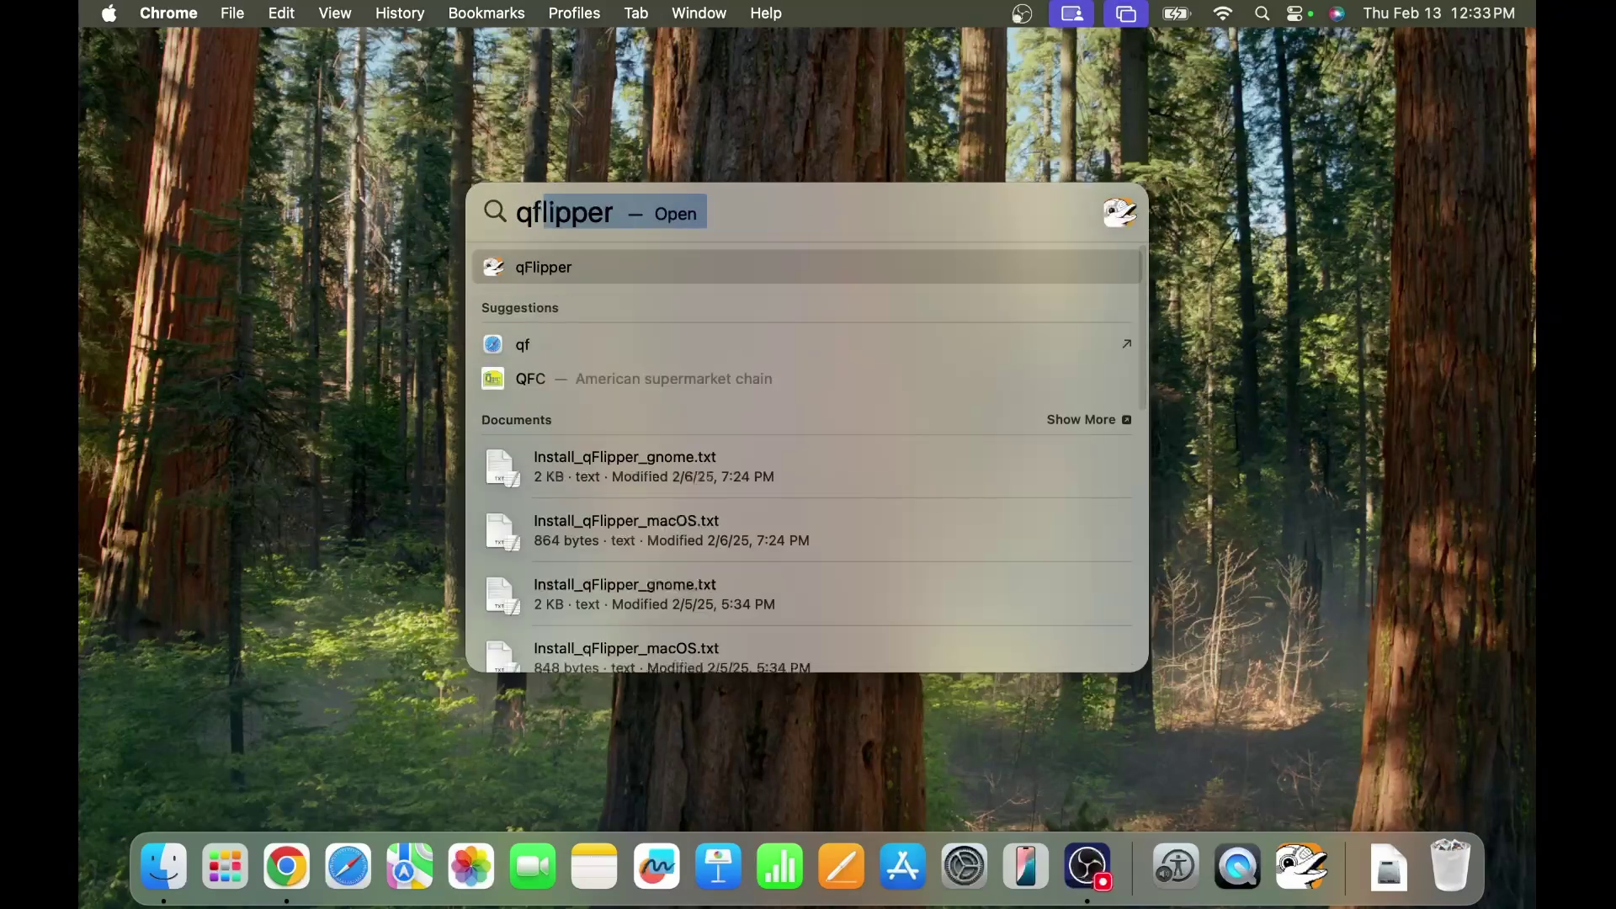
{"action": "key", "text": "Return"}
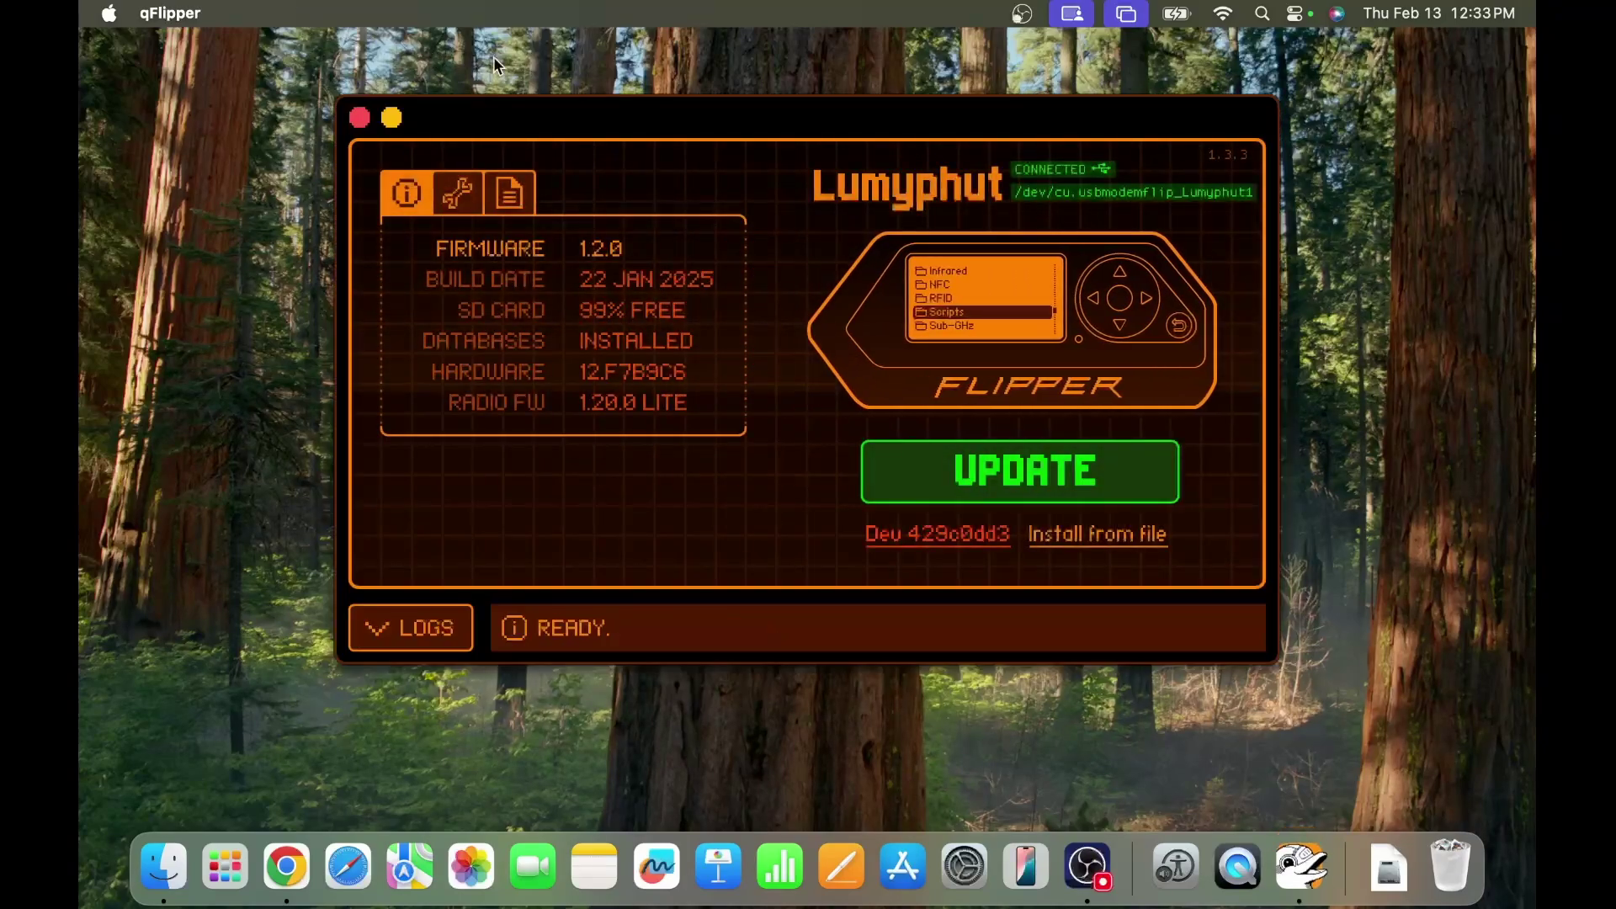
Open the mirrored device screen, return to the main menu and reopen Apps.
{"action": "left_click", "coordinate": [947, 251]}
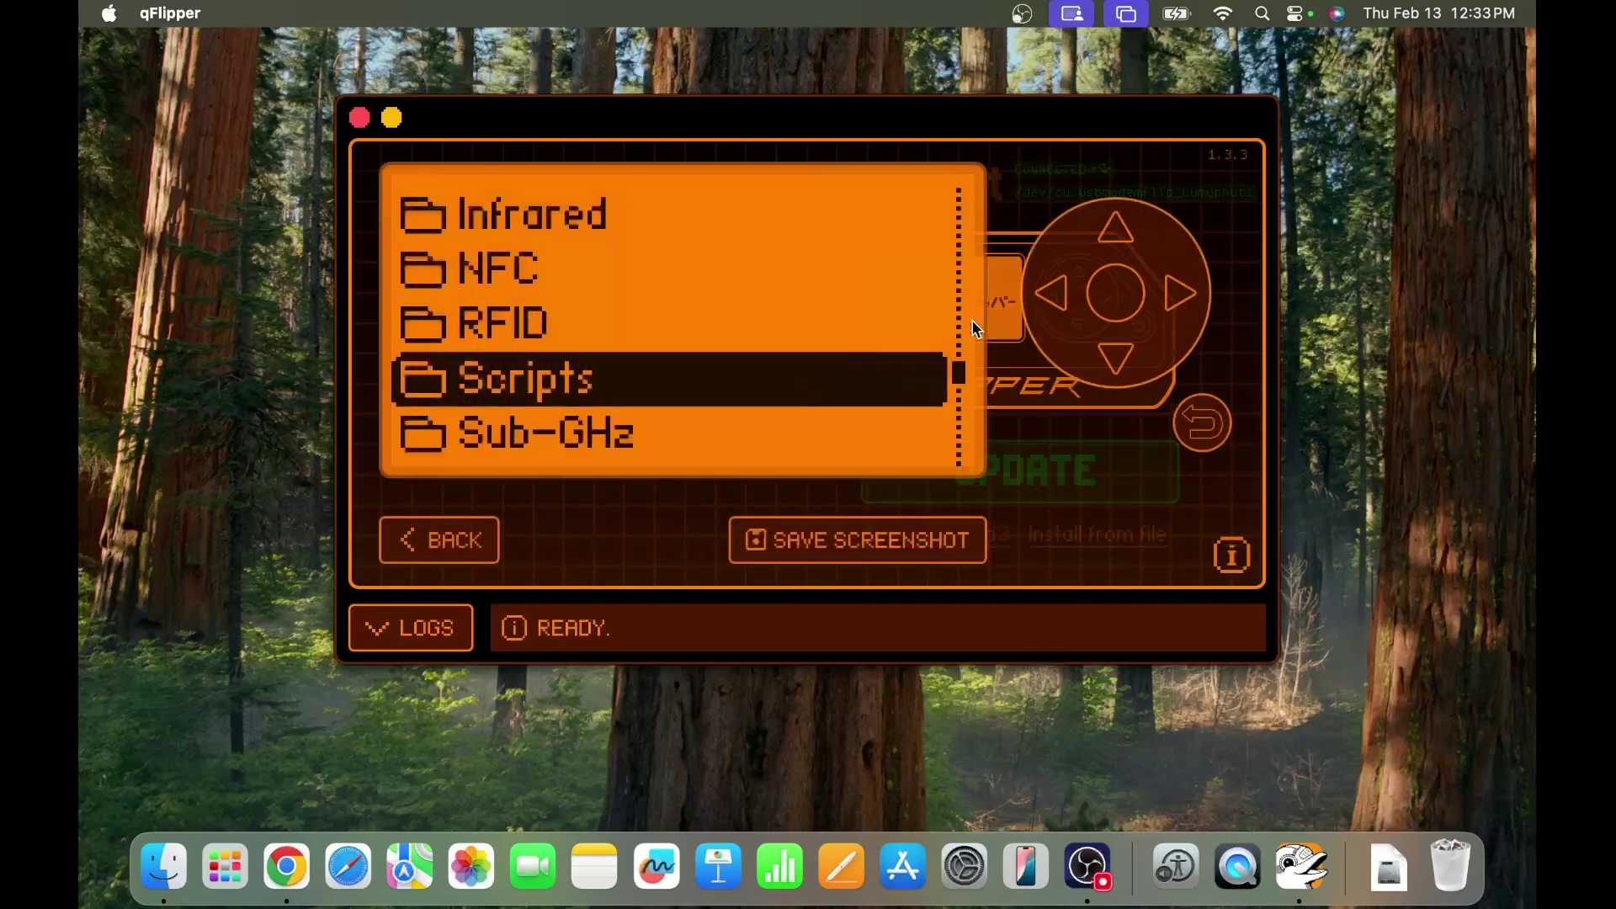
{"action": "left_click", "coordinate": [1213, 432]}
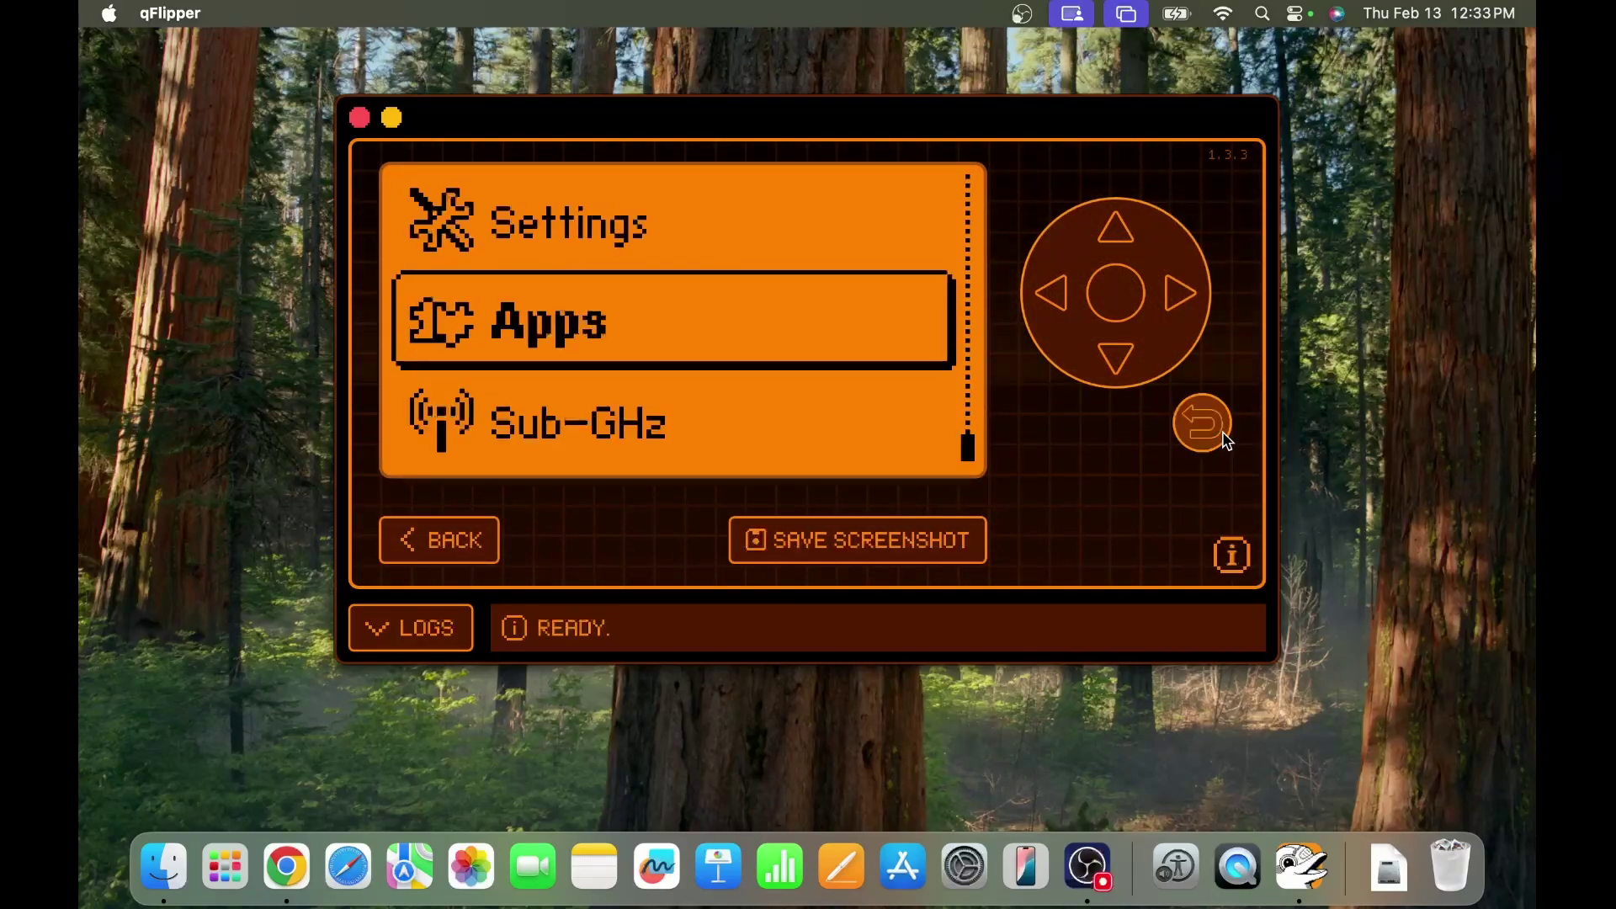
{"action": "left_click", "coordinate": [1113, 291]}
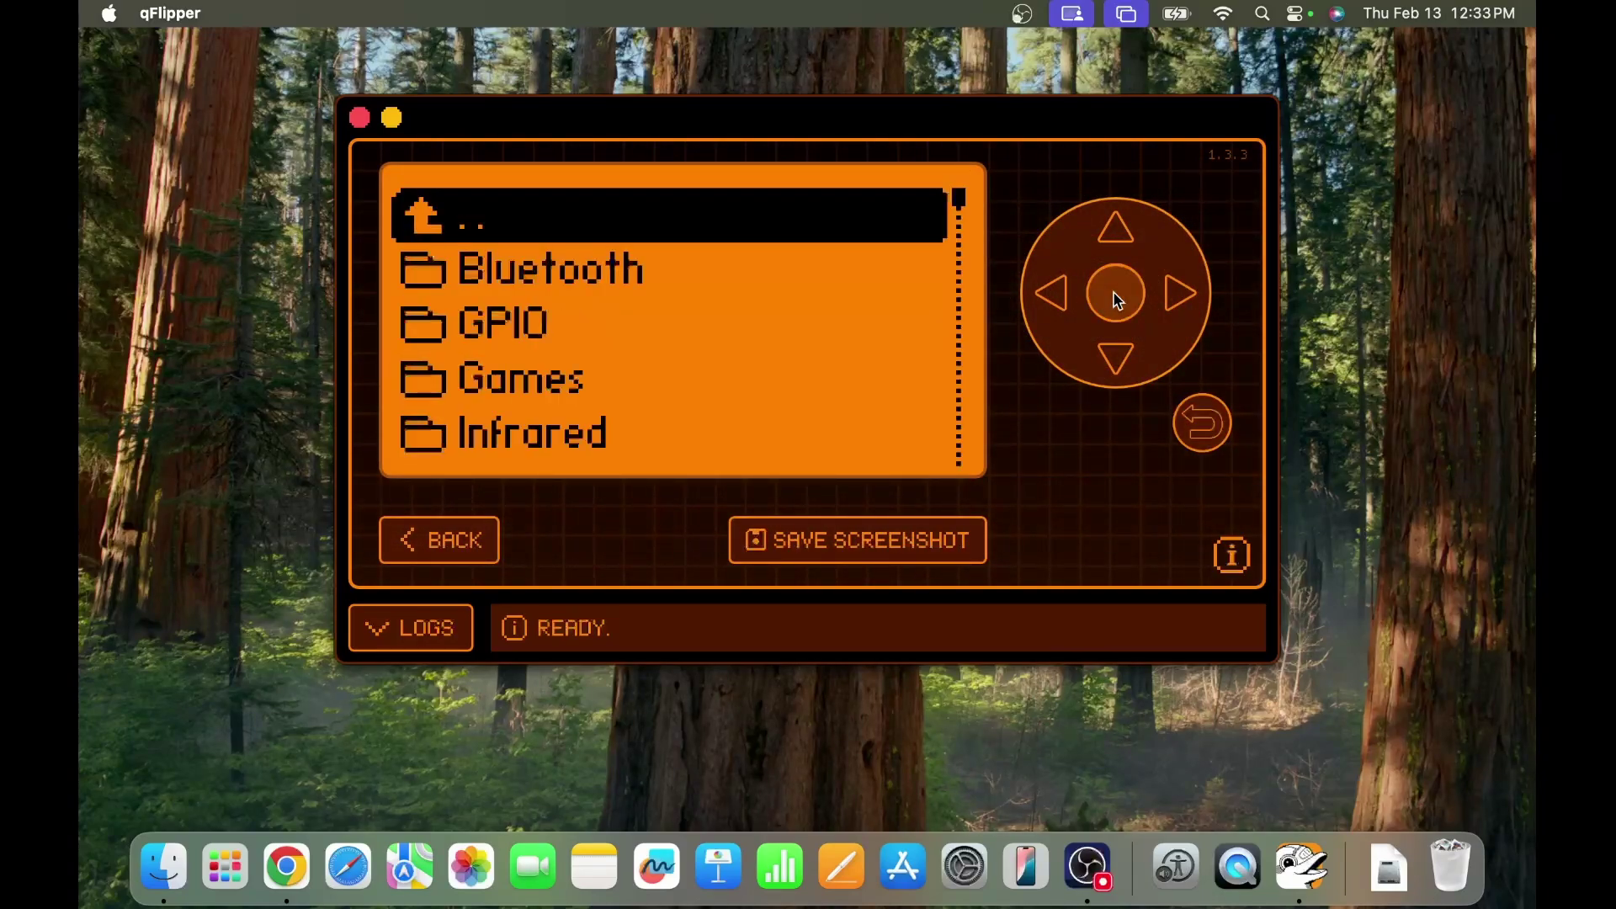
Open the Games folder on the device and launch the Banana app.
{"action": "left_click", "coordinate": [1113, 357]}
{"action": "left_click", "coordinate": [1113, 357]}
{"action": "left_click", "coordinate": [1113, 357]}
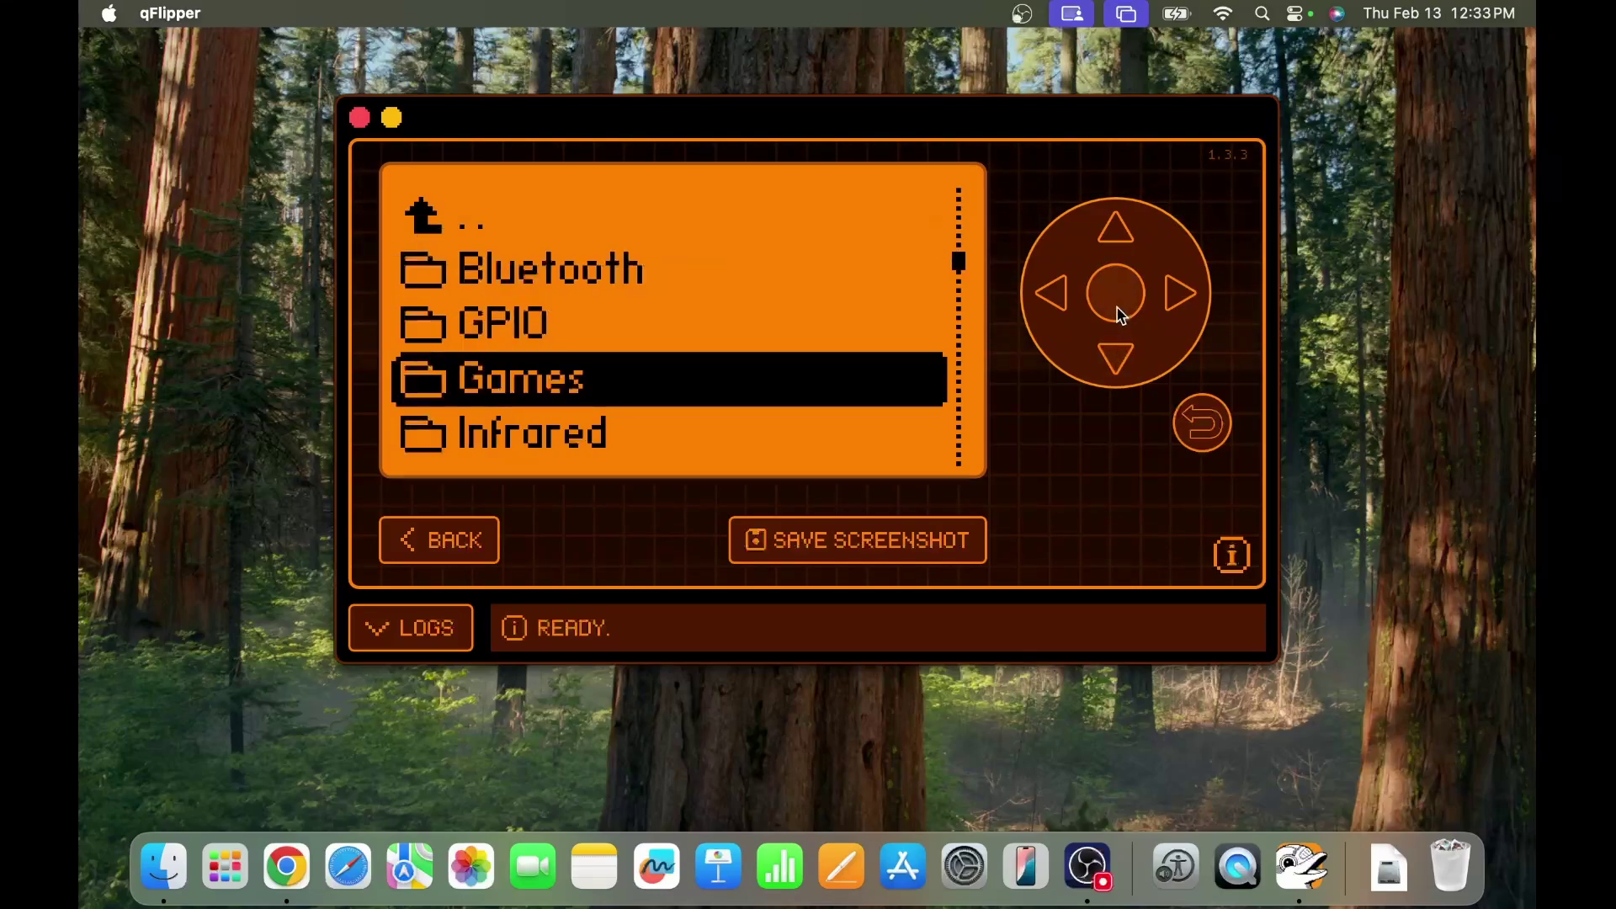
{"action": "left_click", "coordinate": [1119, 309]}
{"action": "left_click", "coordinate": [1119, 361]}
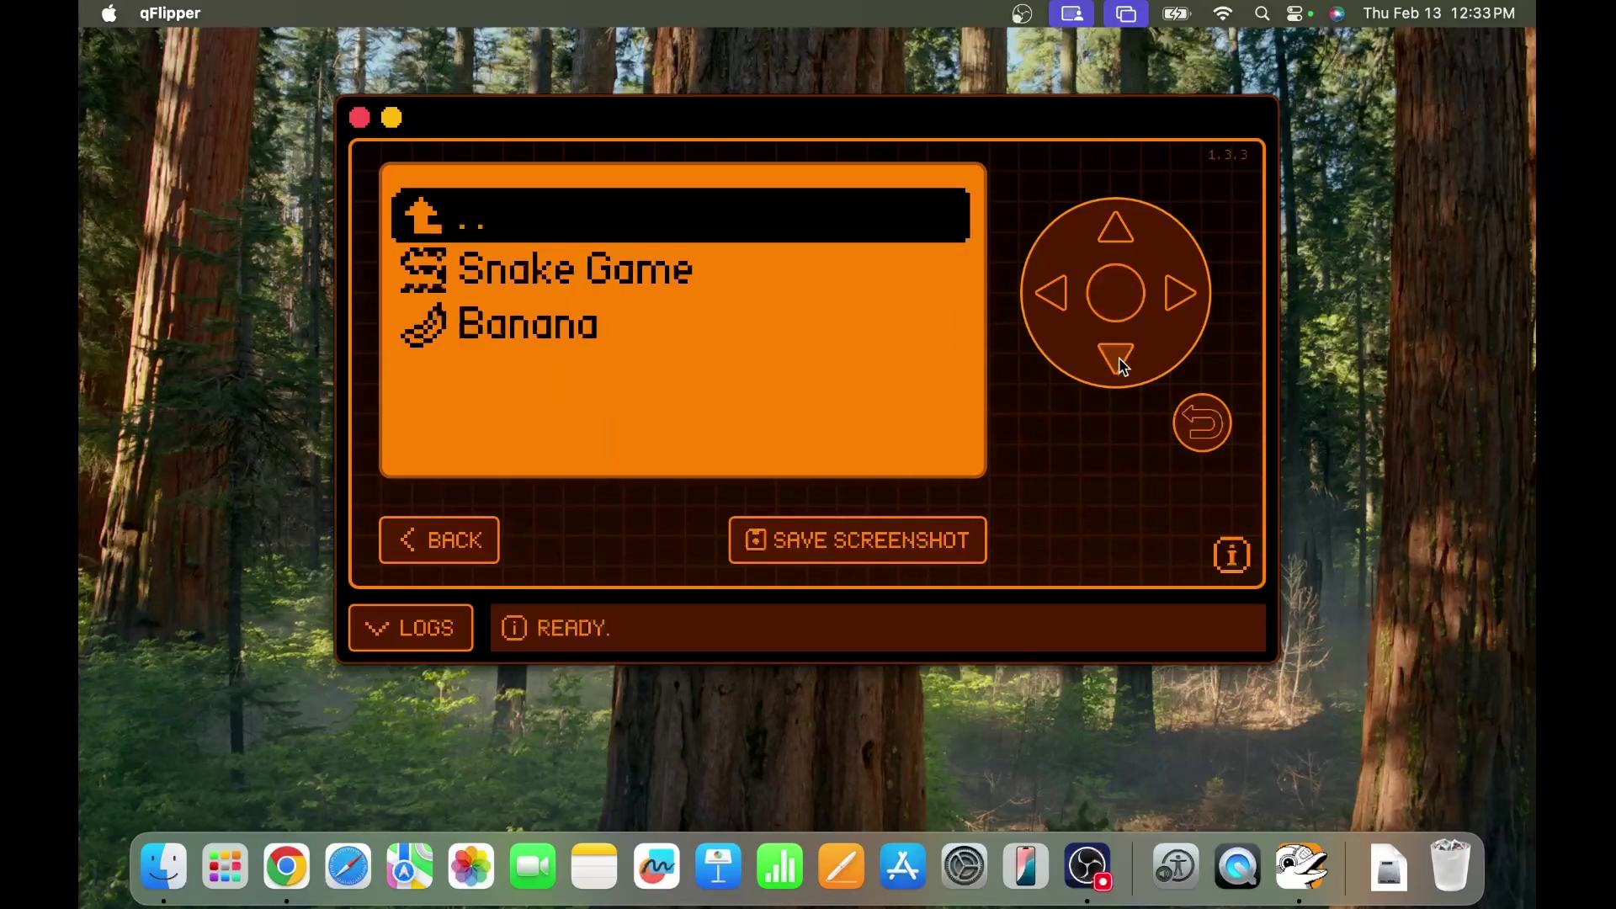
{"action": "left_click", "coordinate": [1120, 362]}
{"action": "left_click", "coordinate": [1119, 295]}
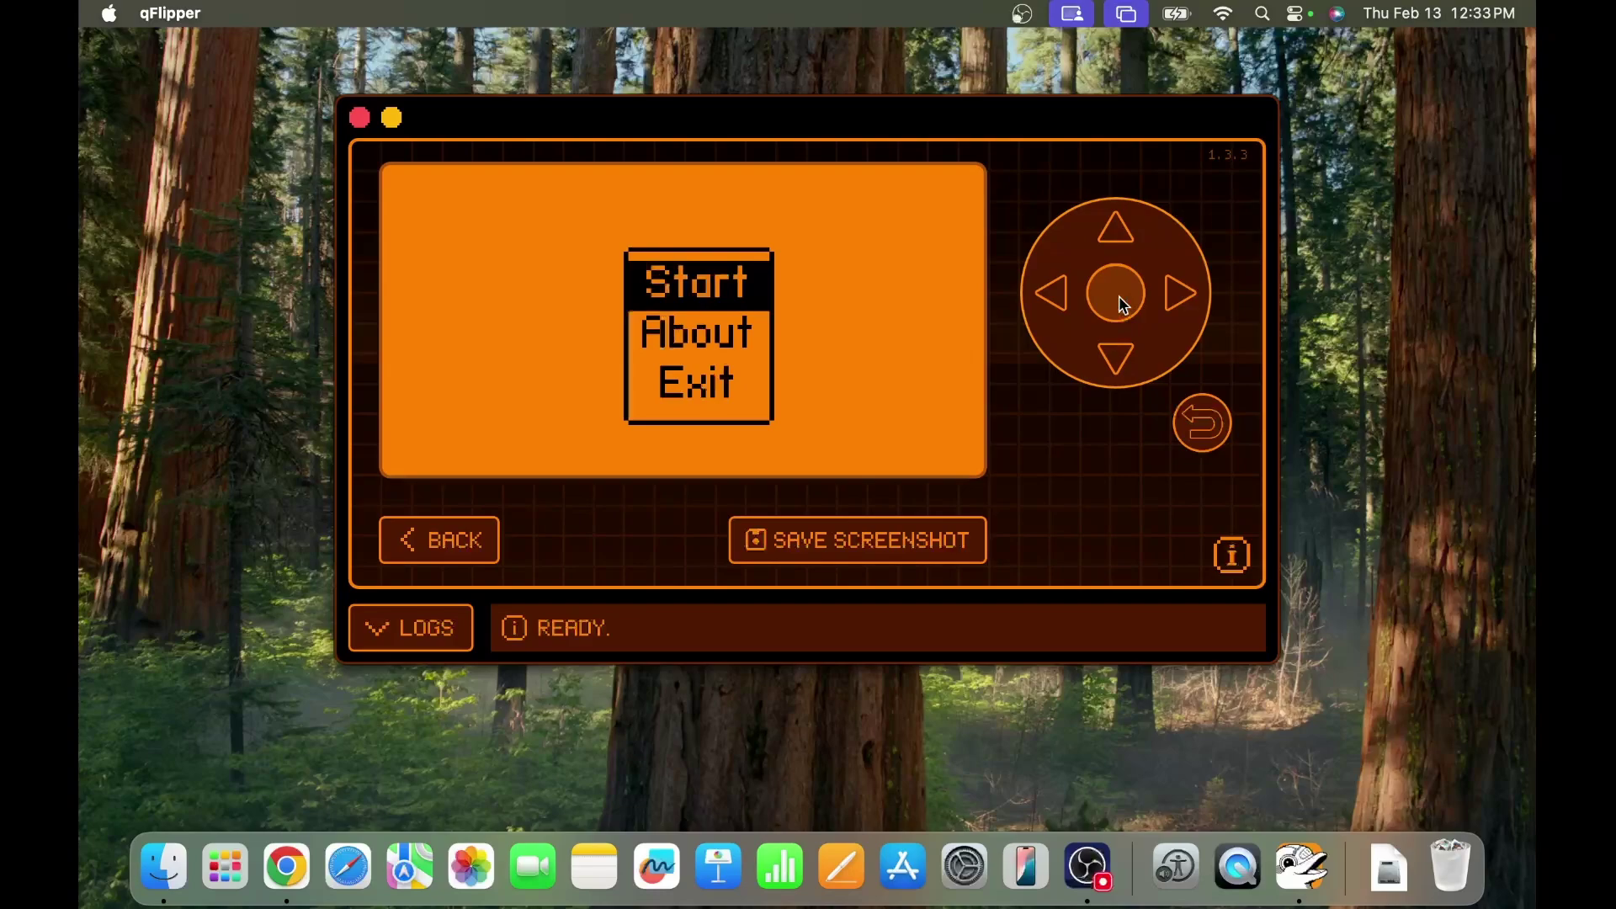
Start the Banana game on the device and tap the banana repeatedly to raise its counter.
{"action": "left_click", "coordinate": [1121, 299]}
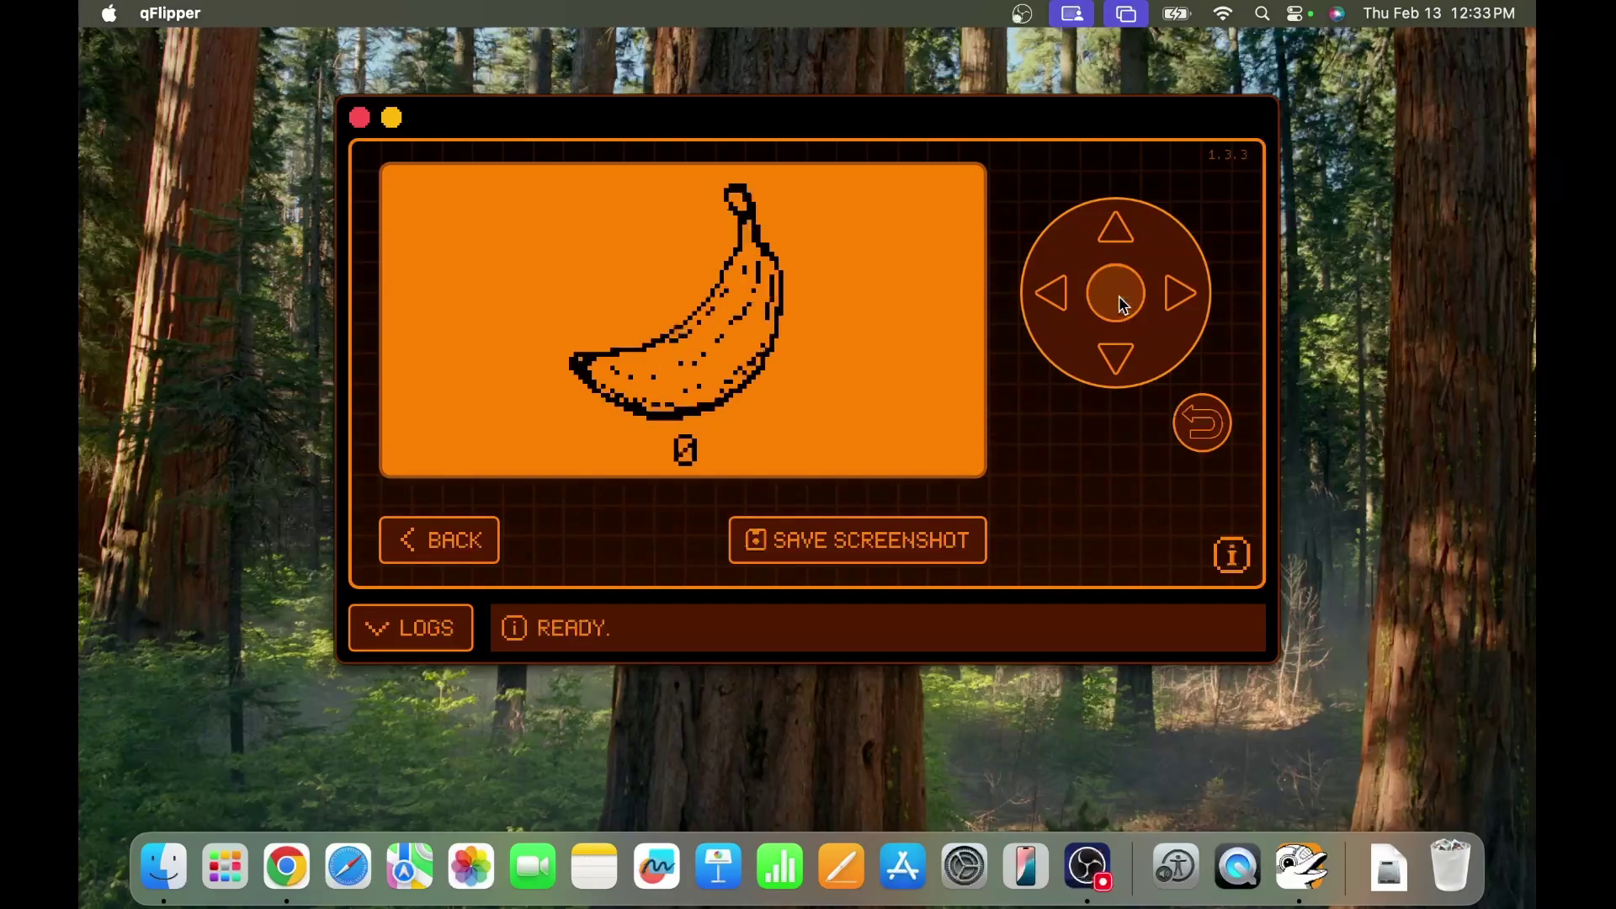
{"action": "left_click", "coordinate": [1121, 300]}
{"action": "left_click", "coordinate": [1121, 296]}
{"action": "left_click", "coordinate": [1120, 296]}
{"action": "left_click", "coordinate": [1121, 296]}
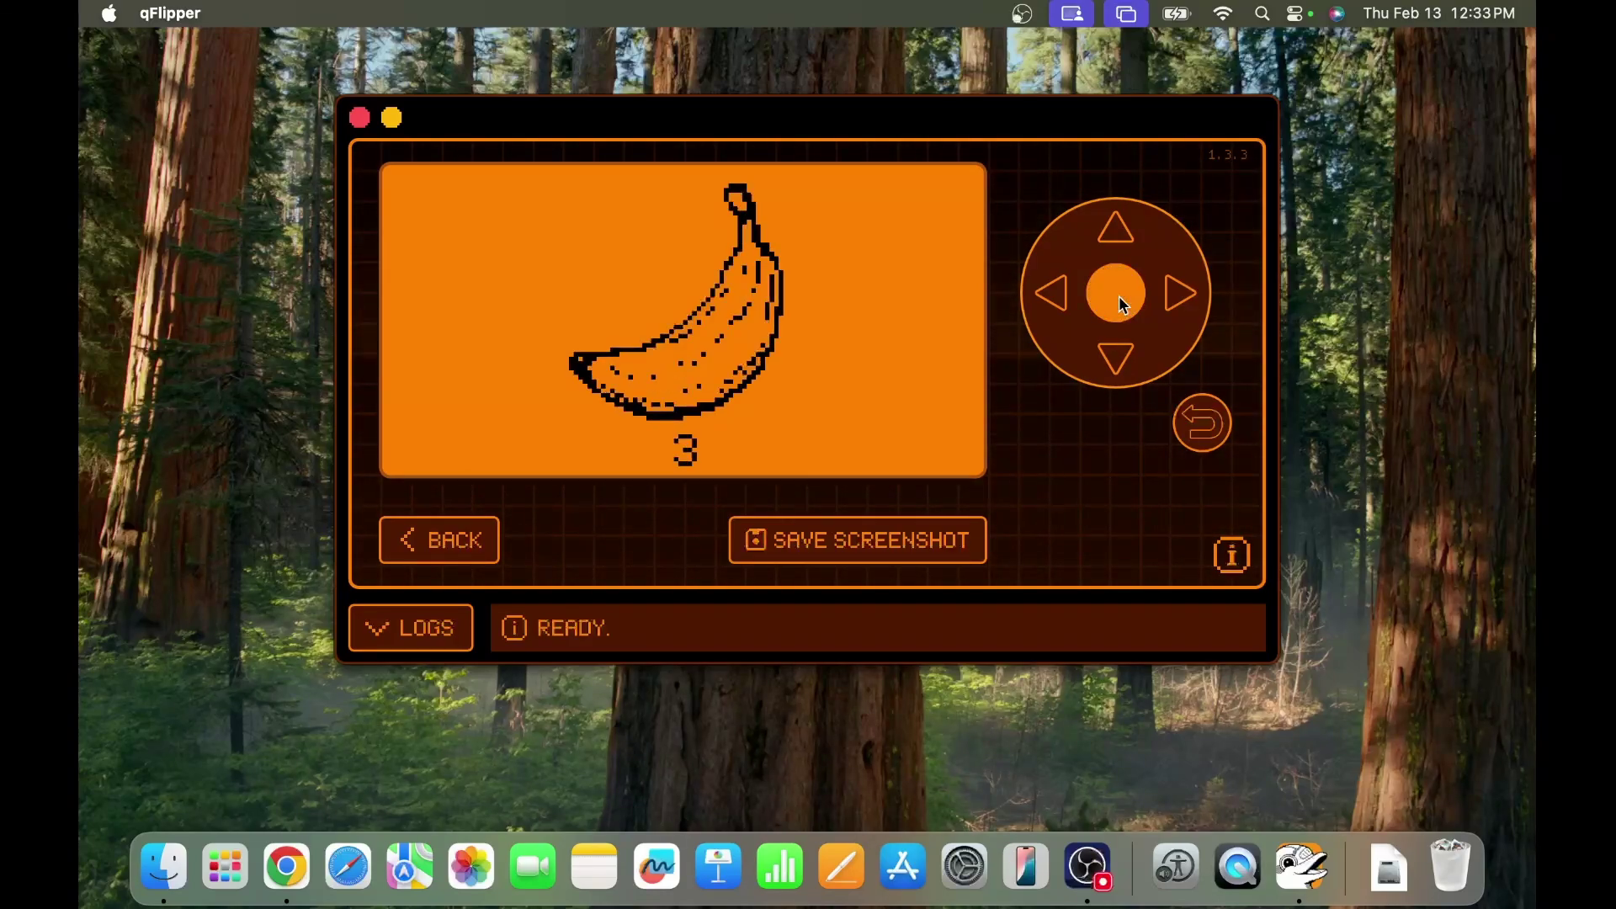
{"action": "left_click", "coordinate": [1120, 296]}
{"action": "left_click", "coordinate": [1121, 296]}
{"action": "left_click", "coordinate": [1121, 296]}
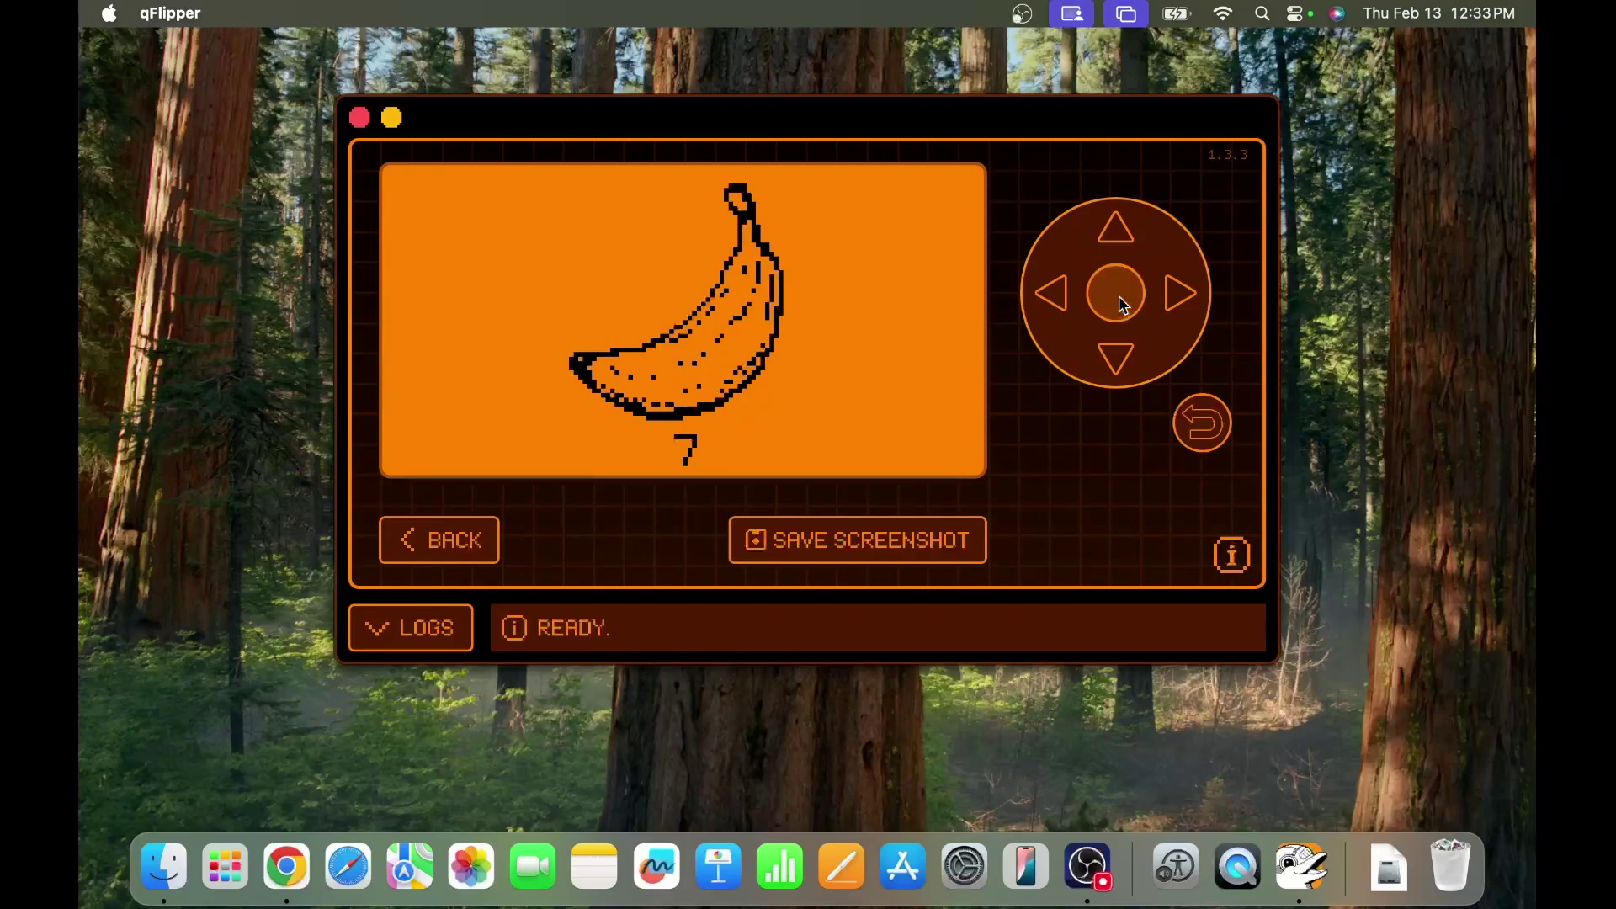
{"action": "left_click", "coordinate": [1121, 298]}
{"action": "left_click", "coordinate": [1120, 298]}
{"action": "left_click", "coordinate": [1120, 298]}
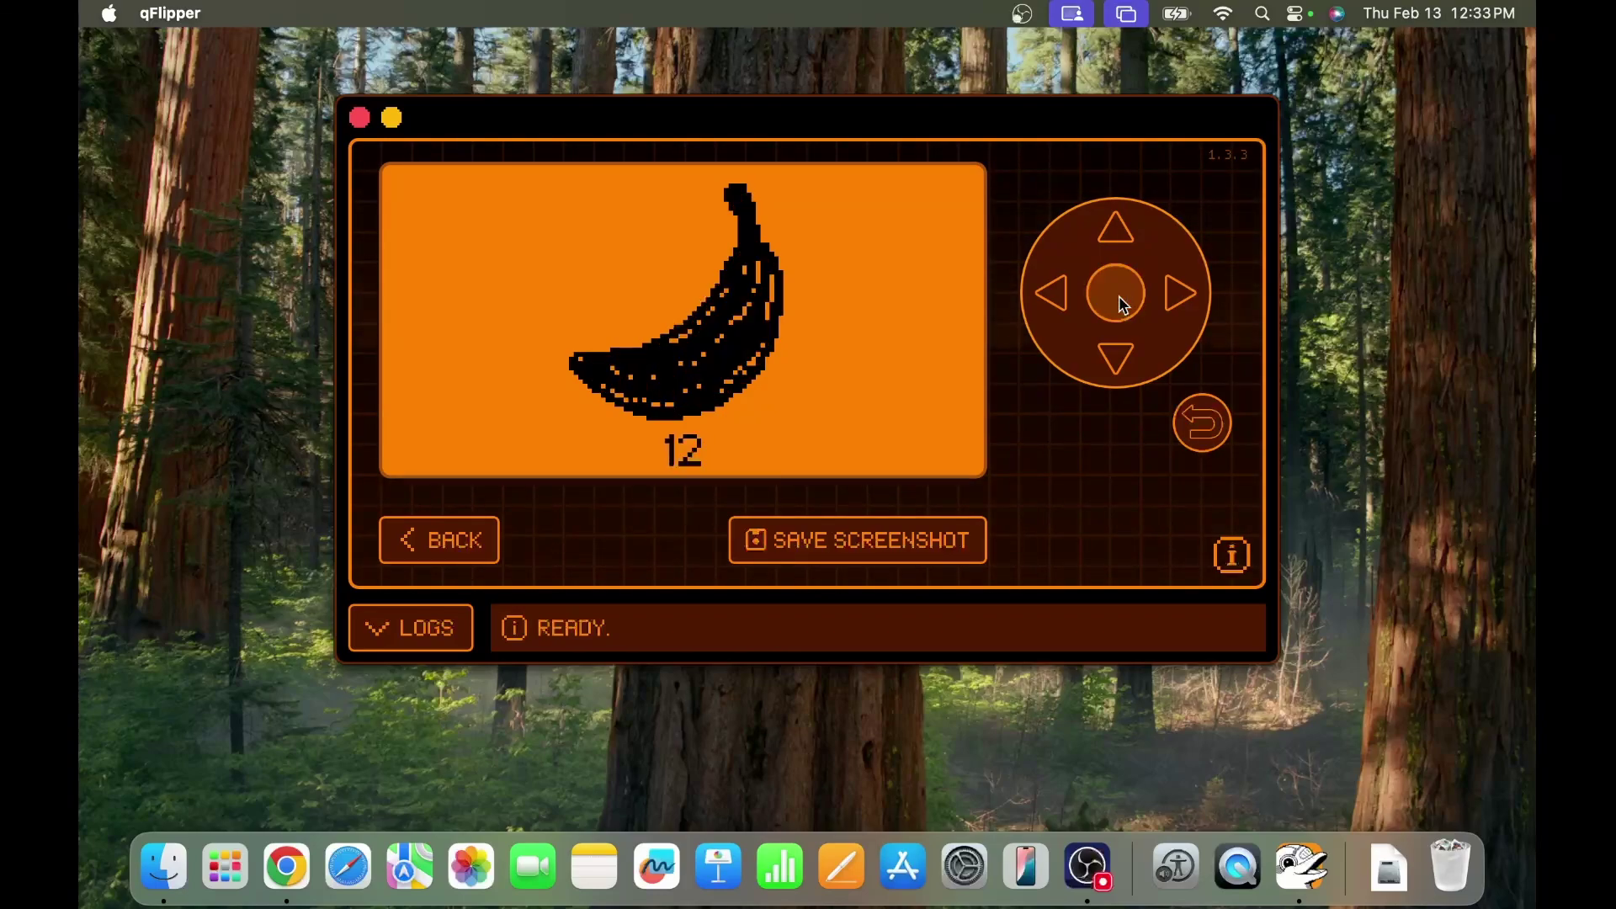
{"action": "left_click", "coordinate": [1120, 298]}
{"action": "left_click", "coordinate": [1120, 298]}
{"action": "left_click", "coordinate": [1121, 298]}
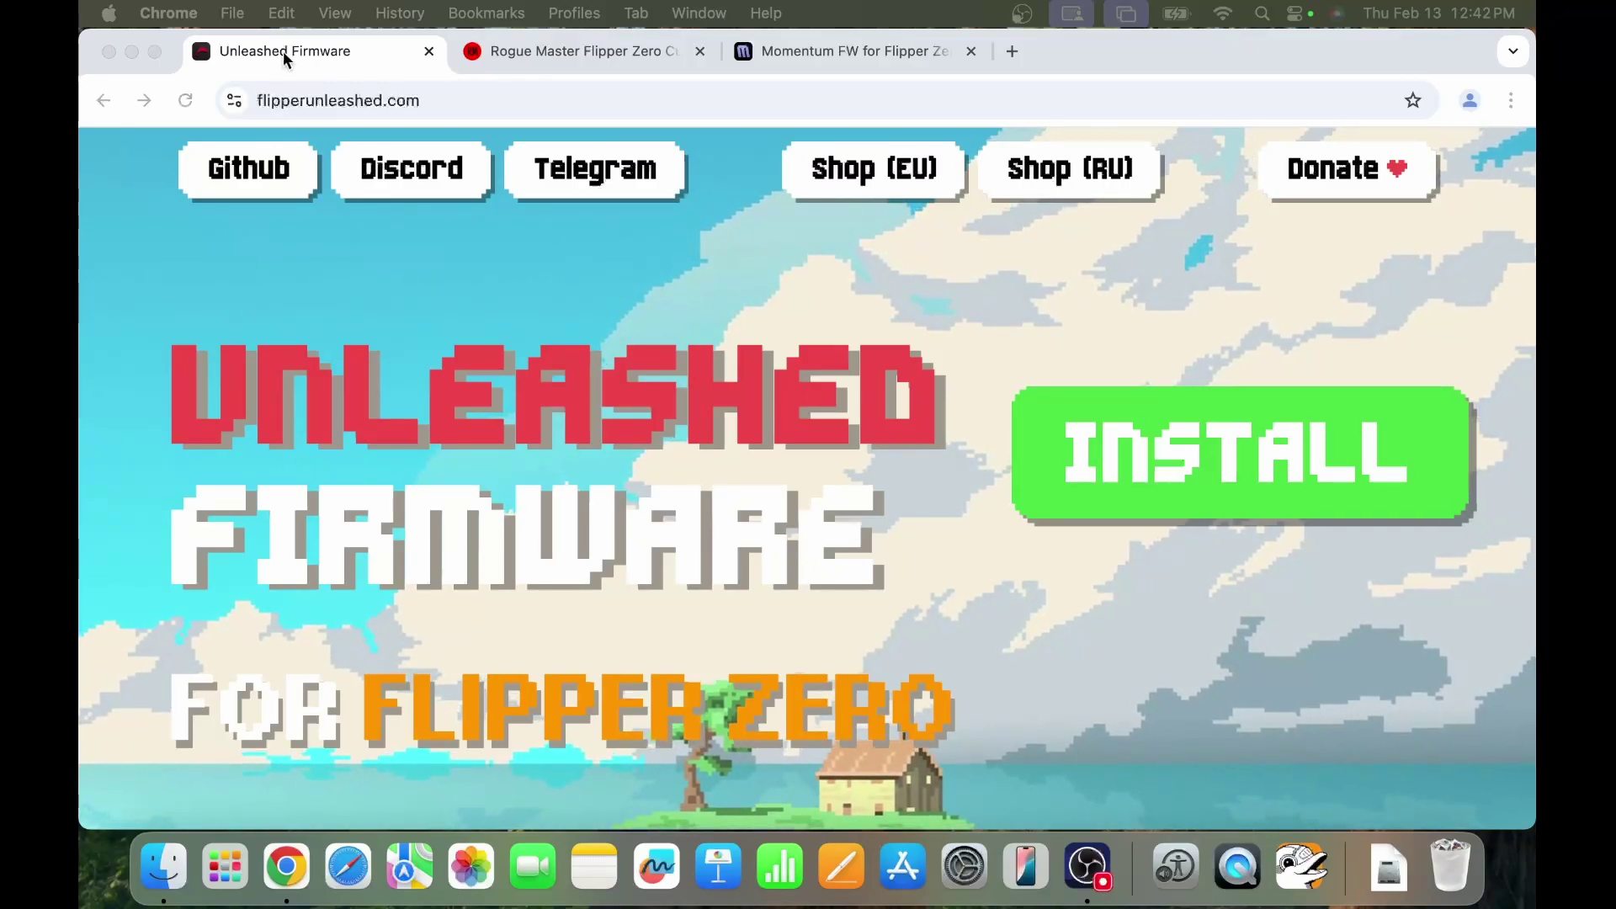
Look at the RogueMaster and Momentum firmware sites, and return to the Unleashed Firmware site.
{"action": "left_click", "coordinate": [599, 51]}
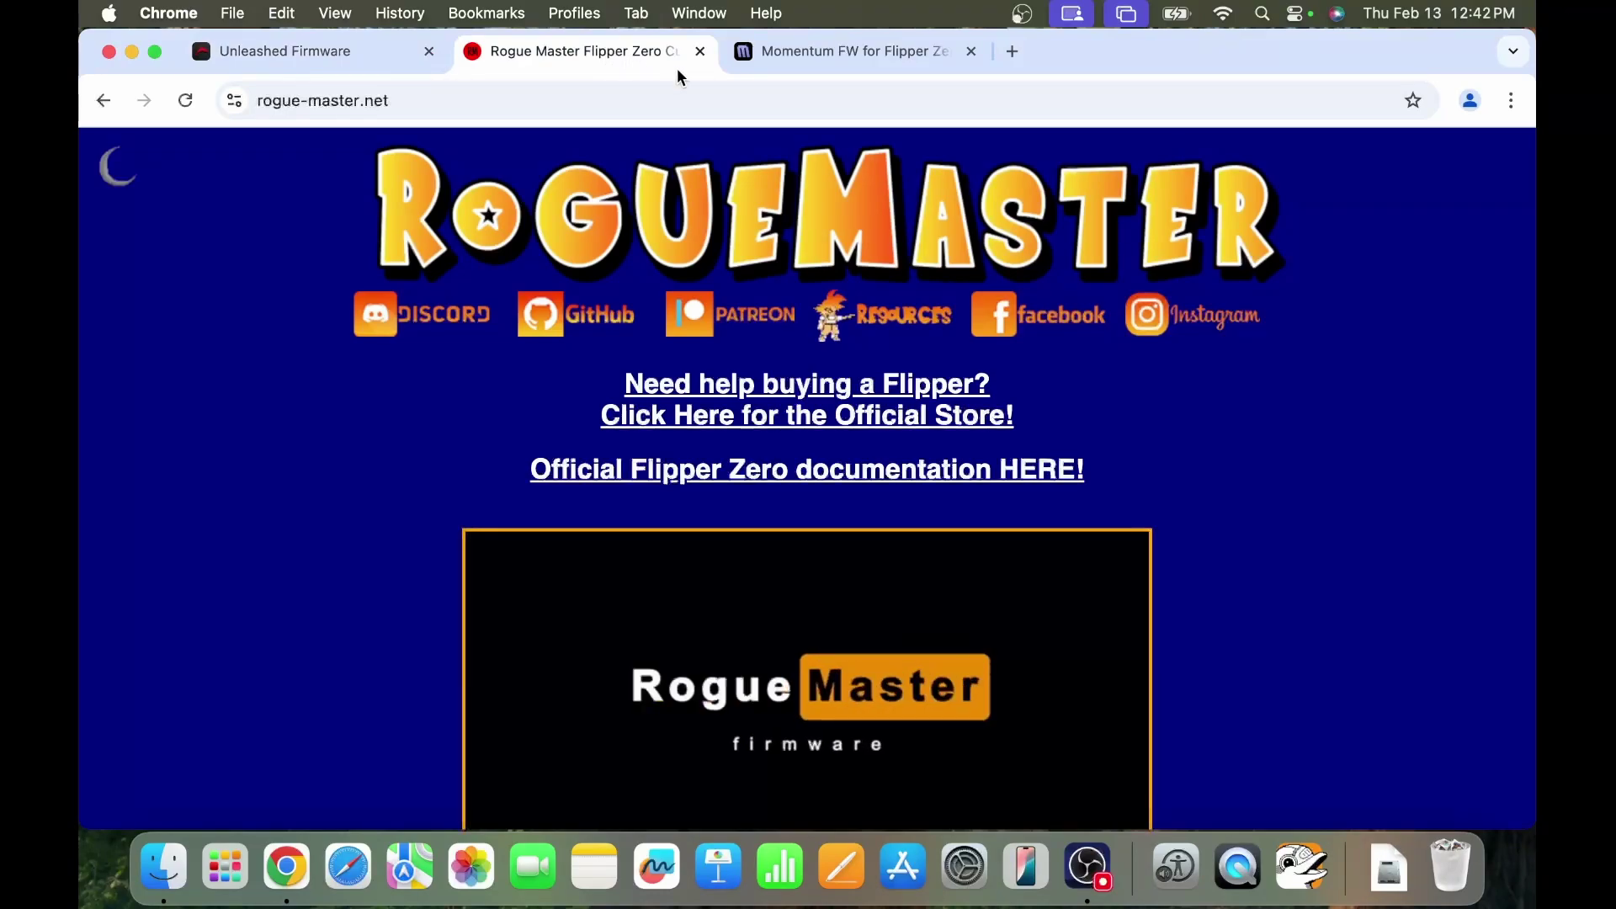
{"action": "left_click", "coordinate": [856, 52]}
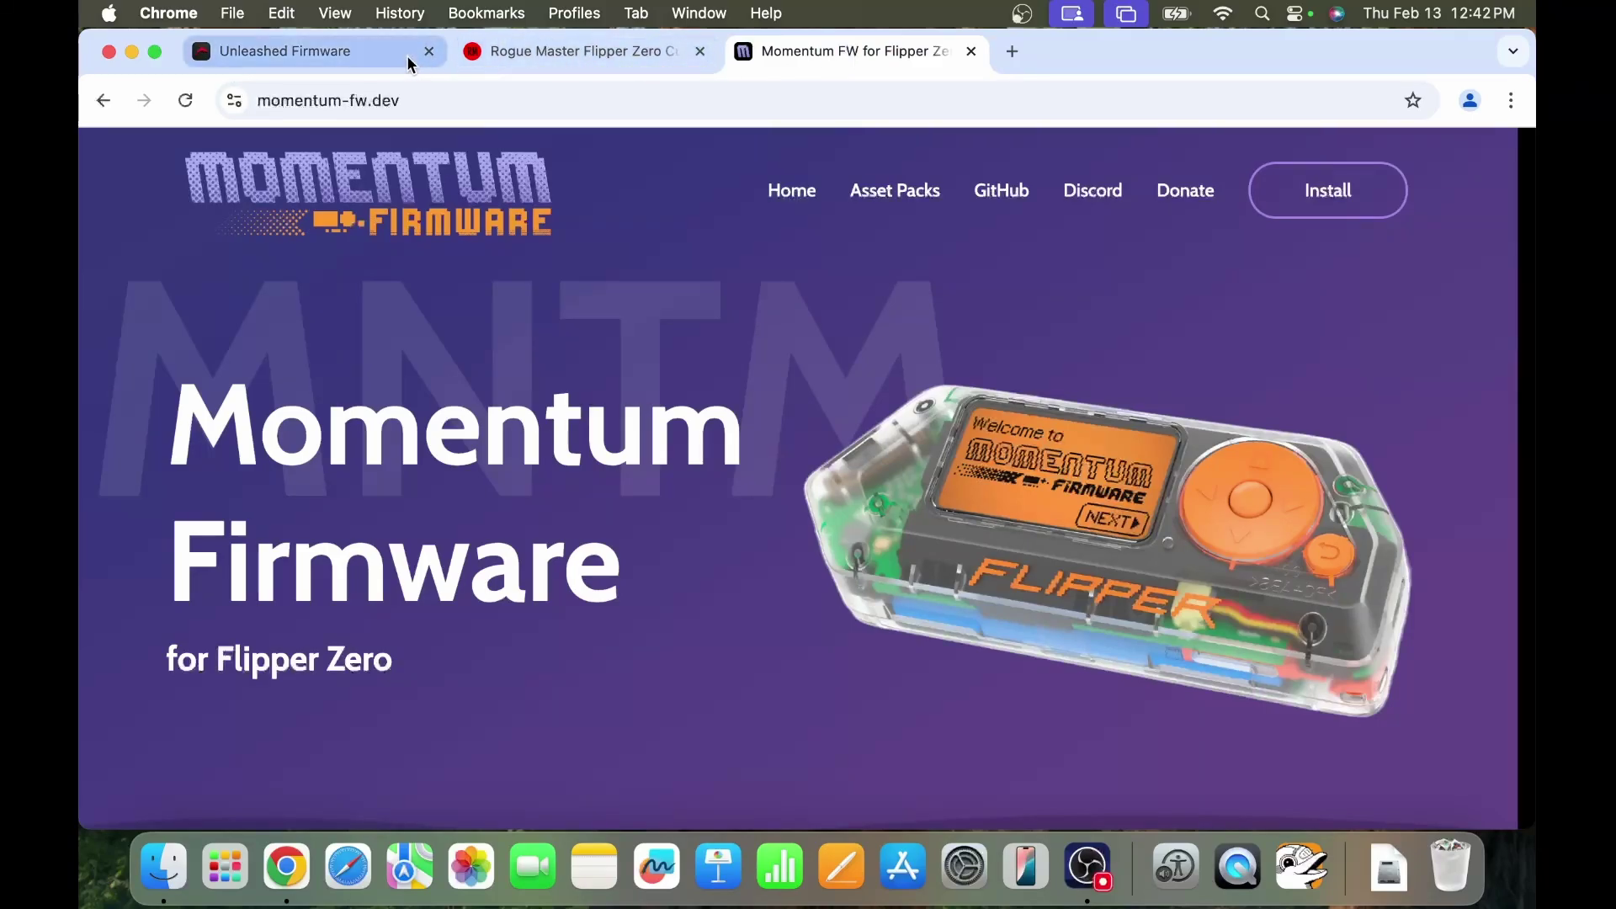
{"action": "left_click", "coordinate": [307, 59]}
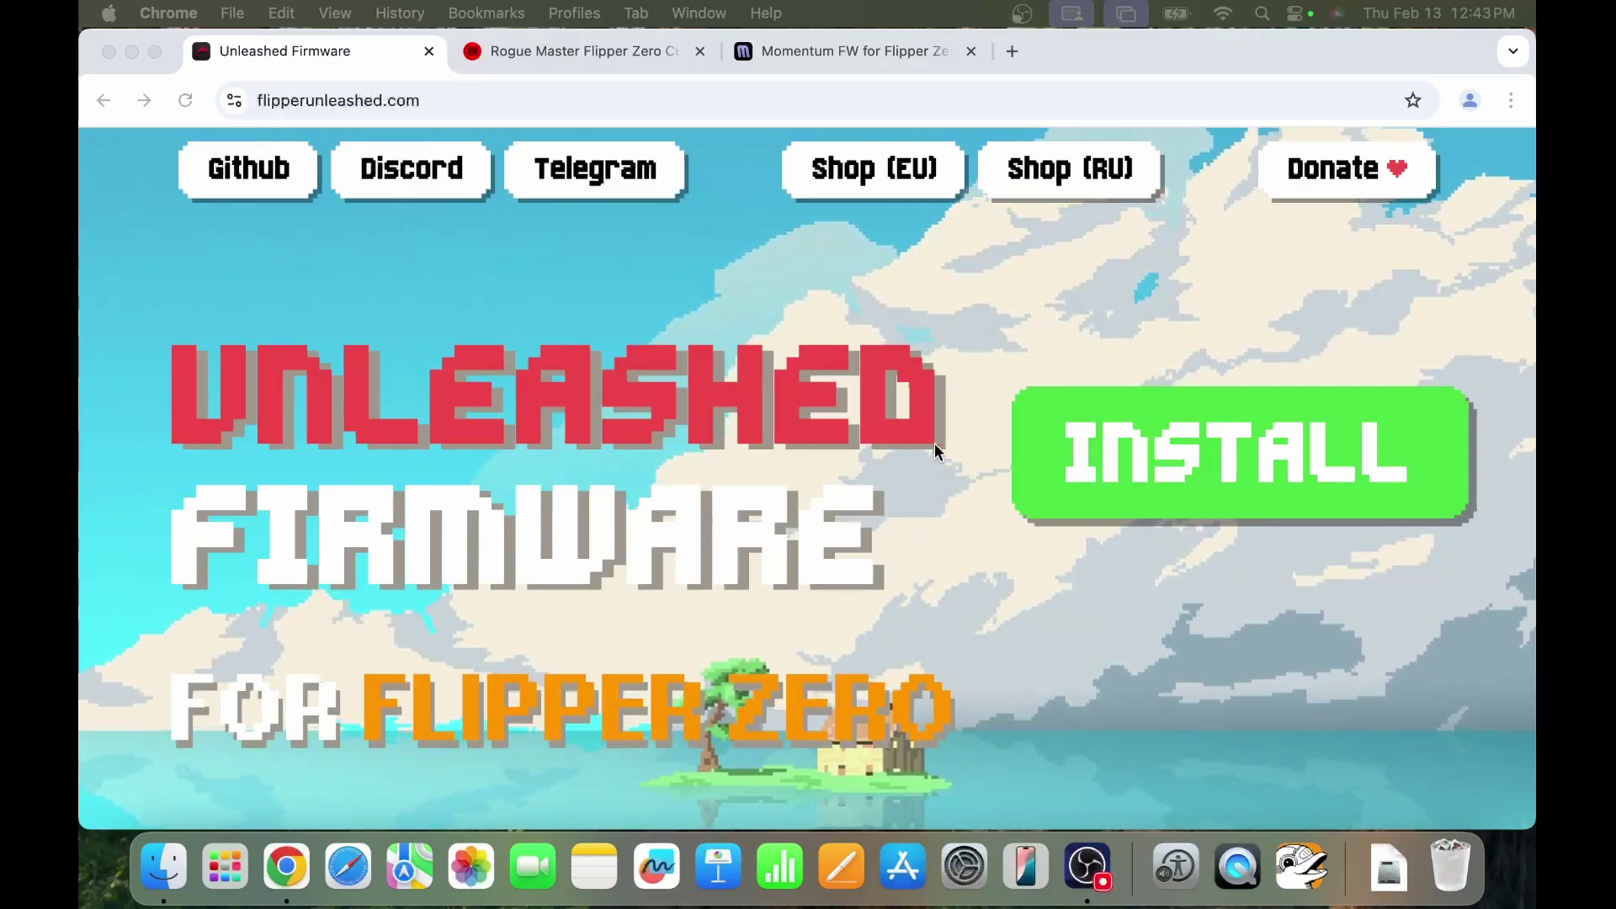
Open the Unleashed firmware's installation guide and follow its web updater instructions to the latest release page.
{"action": "left_click", "coordinate": [1224, 472]}
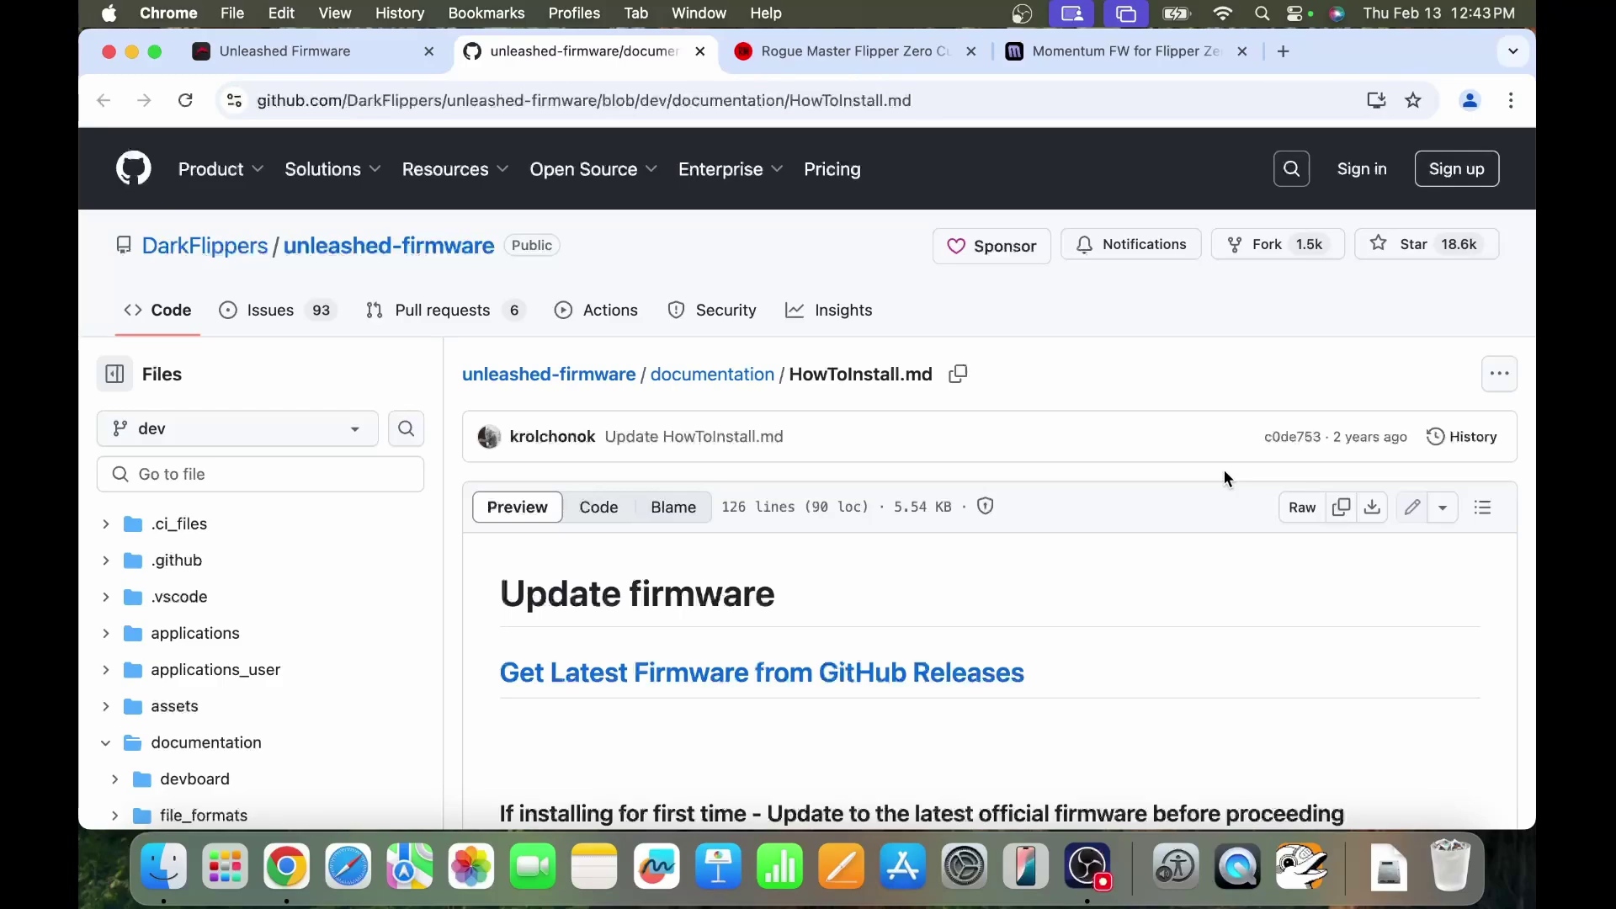
{"action": "scroll", "coordinate": [1224, 476], "scroll_direction": "down", "scroll_amount": 5}
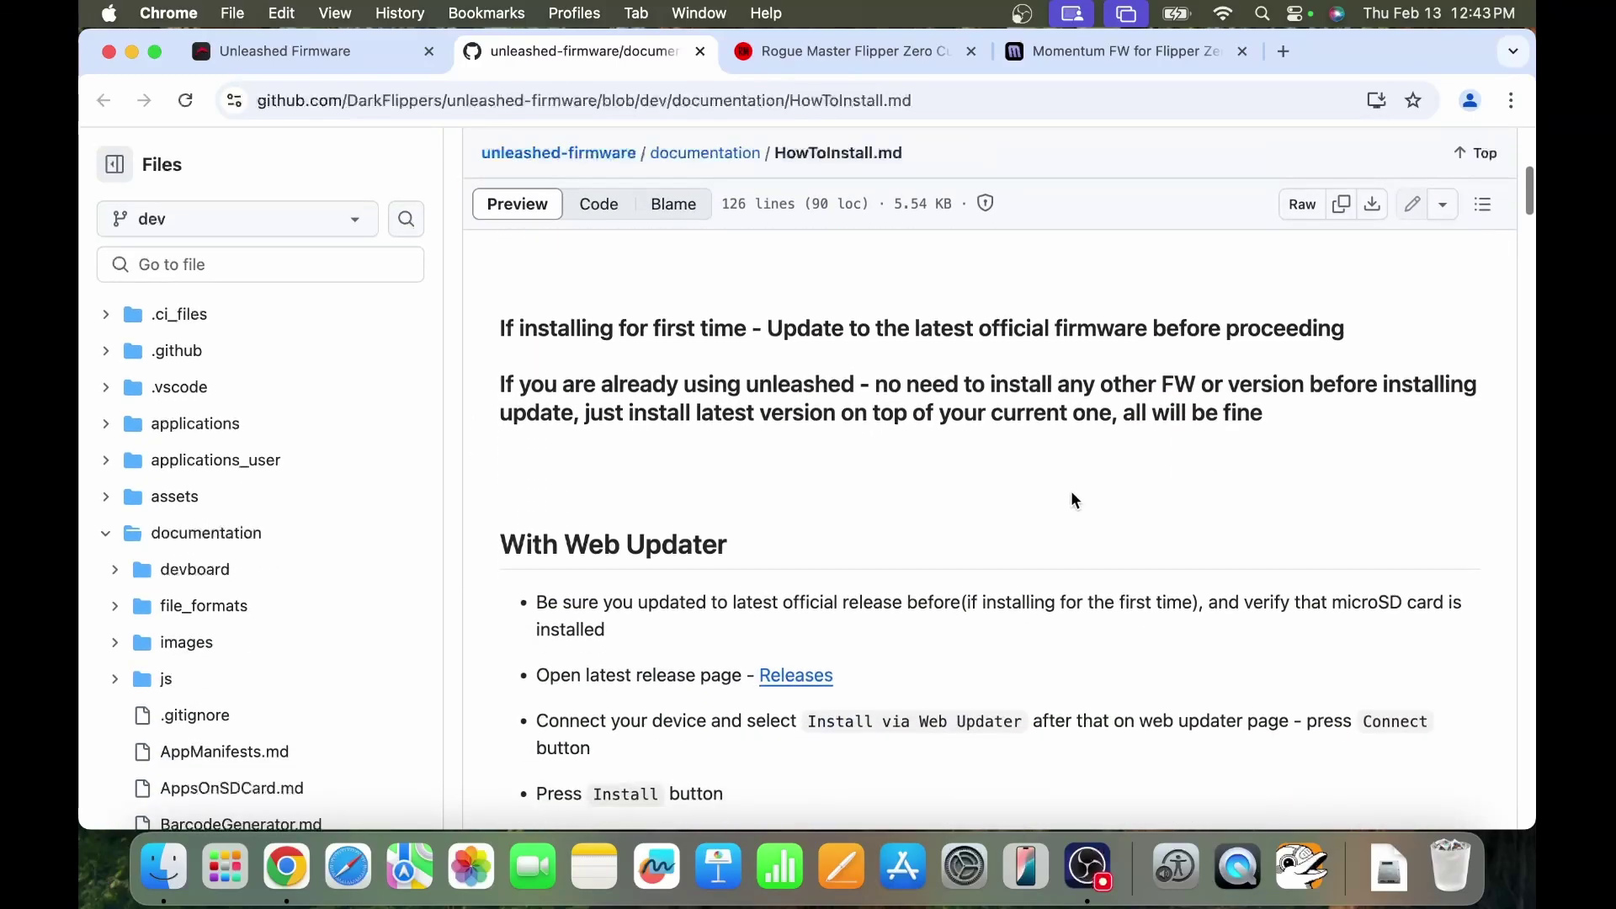
{"action": "left_click", "coordinate": [797, 679]}
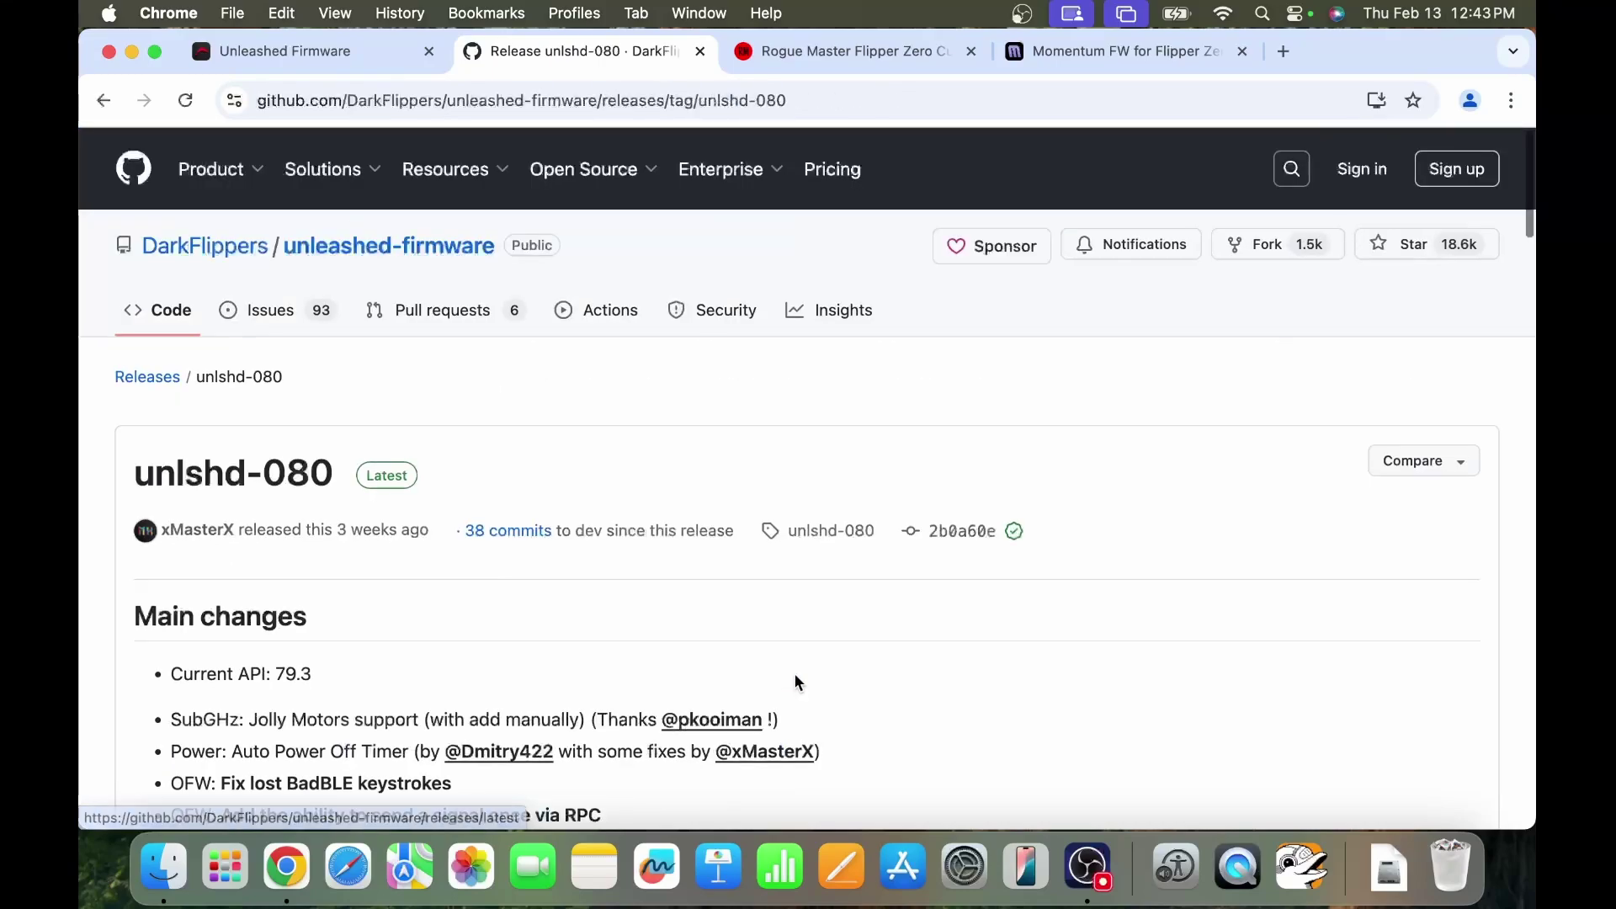
Install the Extra apps build unlshd-080e from the release page through the web updater, and allow the USB accessory to connect.
{"action": "scroll", "coordinate": [795, 673], "scroll_direction": "down", "scroll_amount": 4}
{"action": "scroll", "coordinate": [795, 673], "scroll_direction": "down", "scroll_amount": 15}
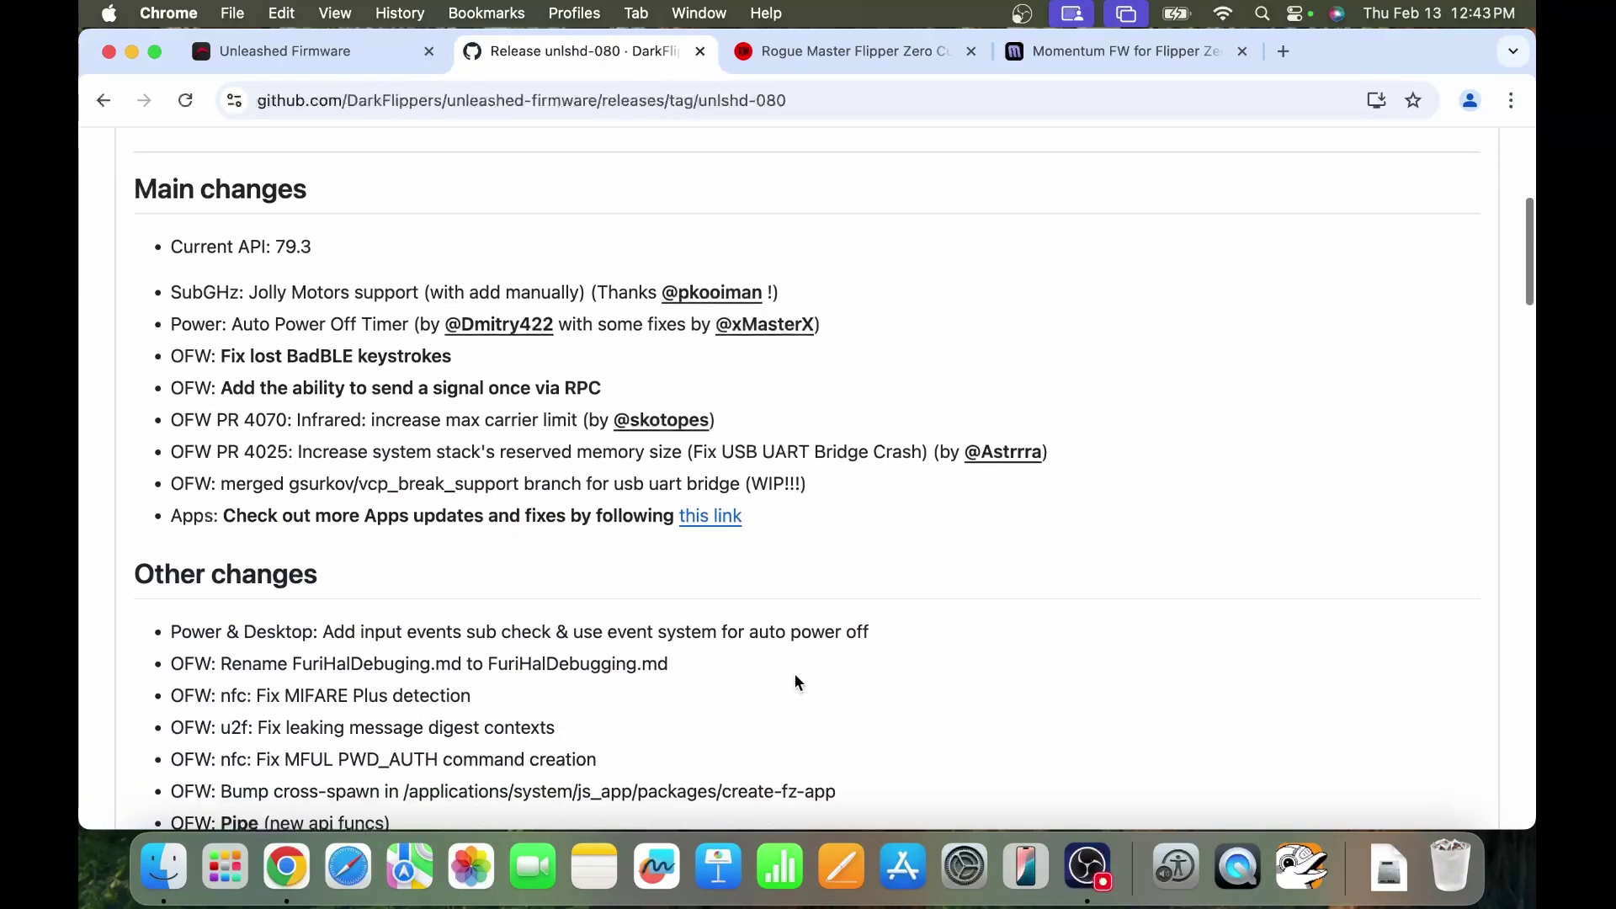
{"action": "scroll", "coordinate": [796, 680], "scroll_direction": "down", "scroll_amount": 4}
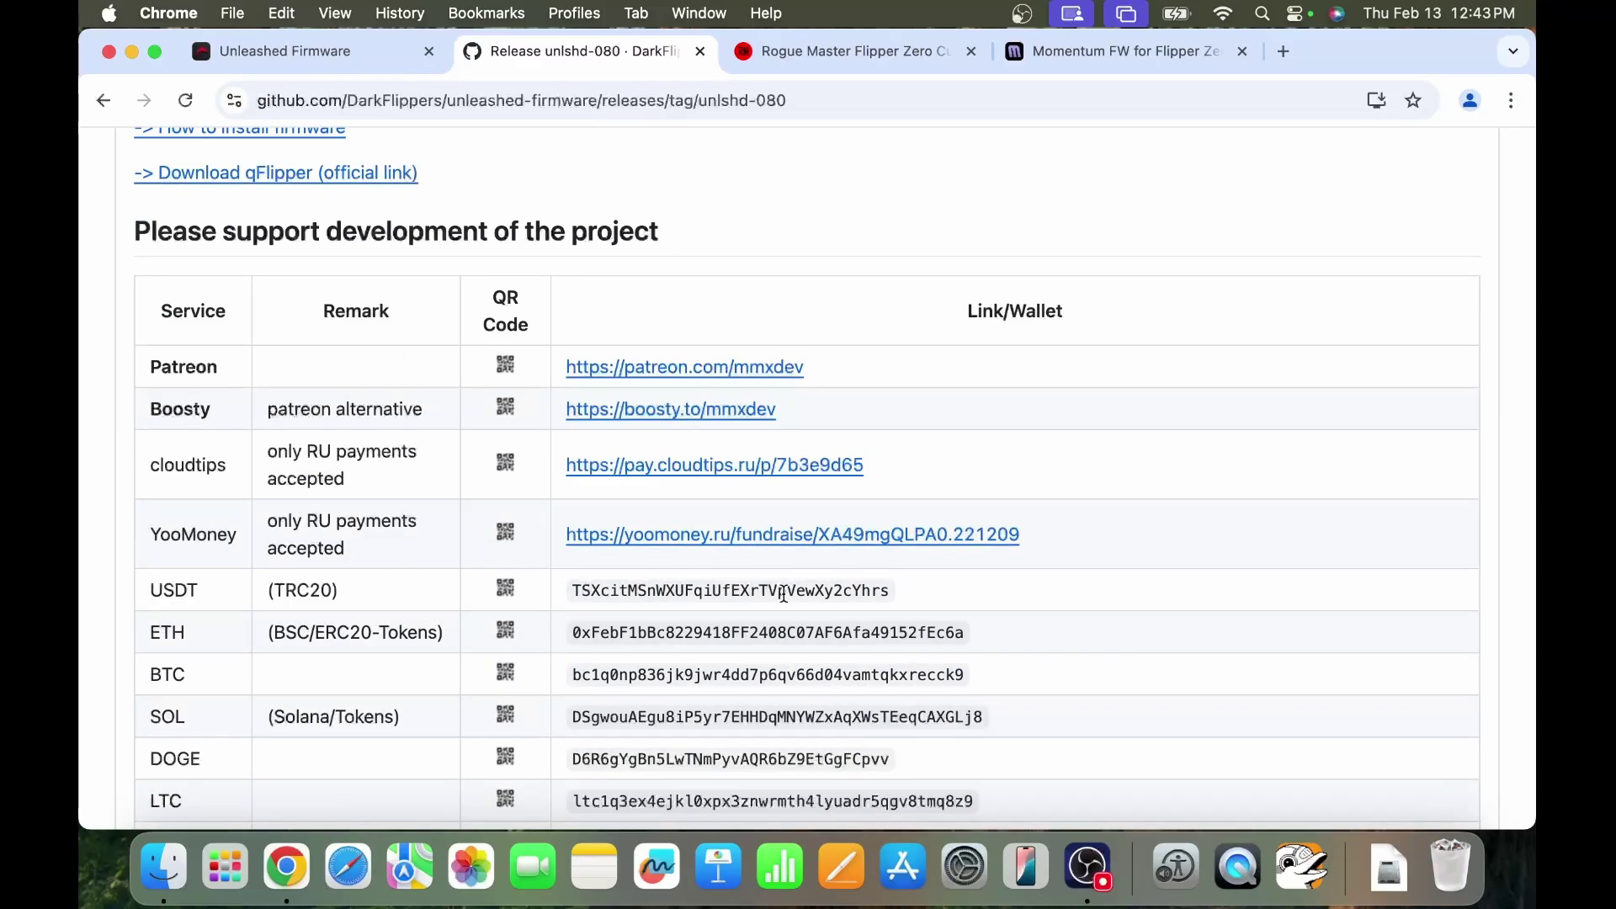
{"action": "scroll", "coordinate": [753, 603], "scroll_direction": "down", "scroll_amount": 6}
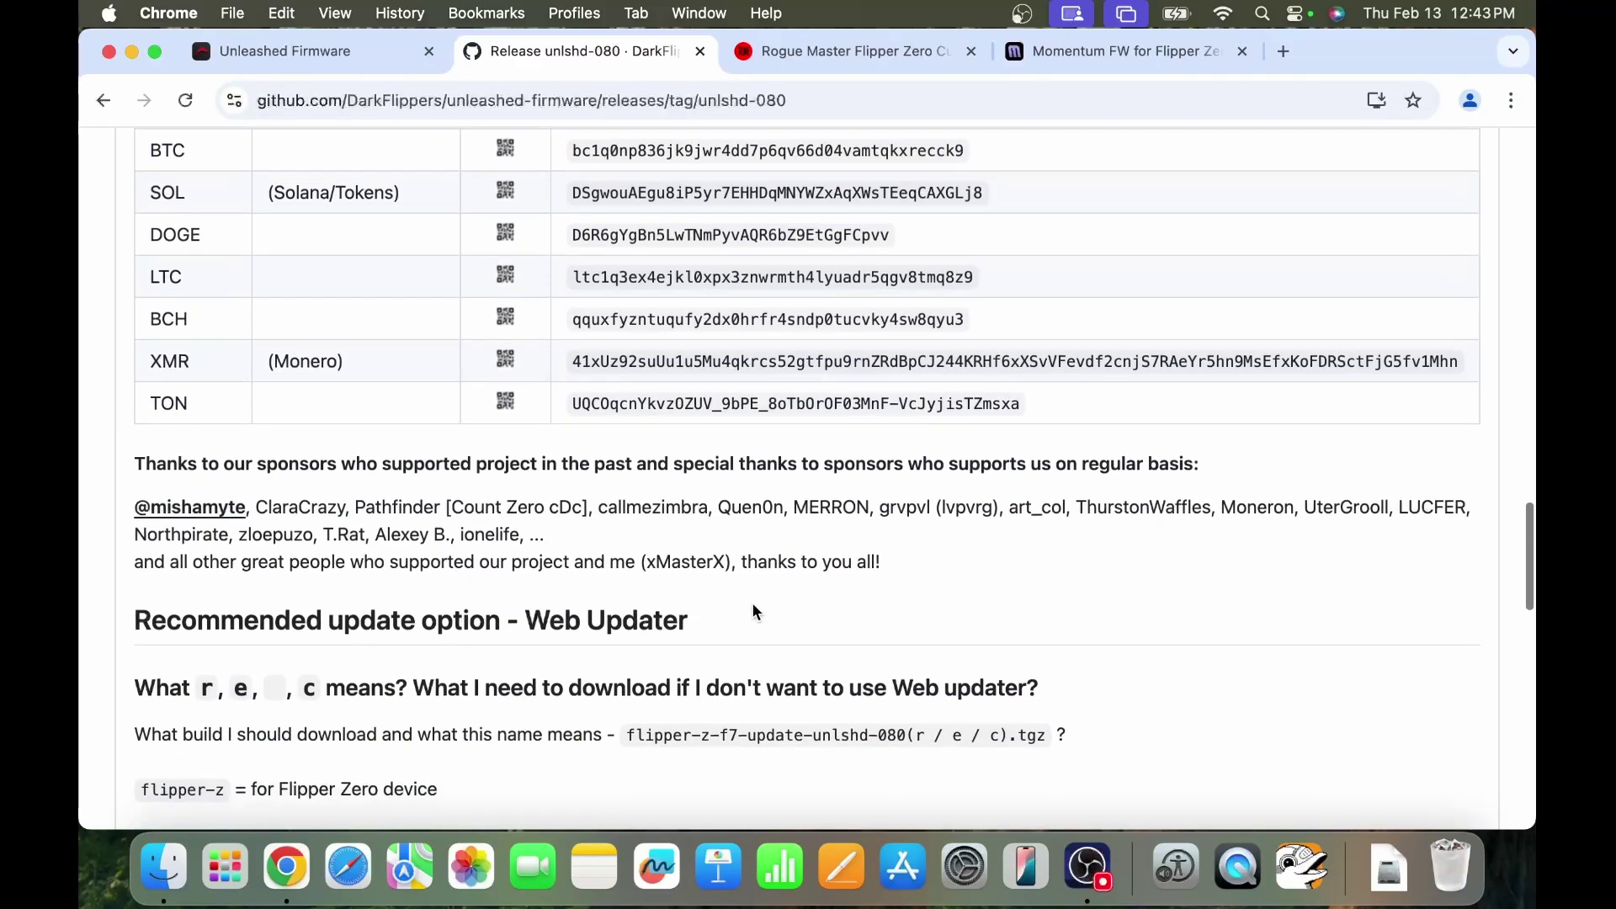
{"action": "scroll", "coordinate": [752, 606], "scroll_direction": "down", "scroll_amount": 9}
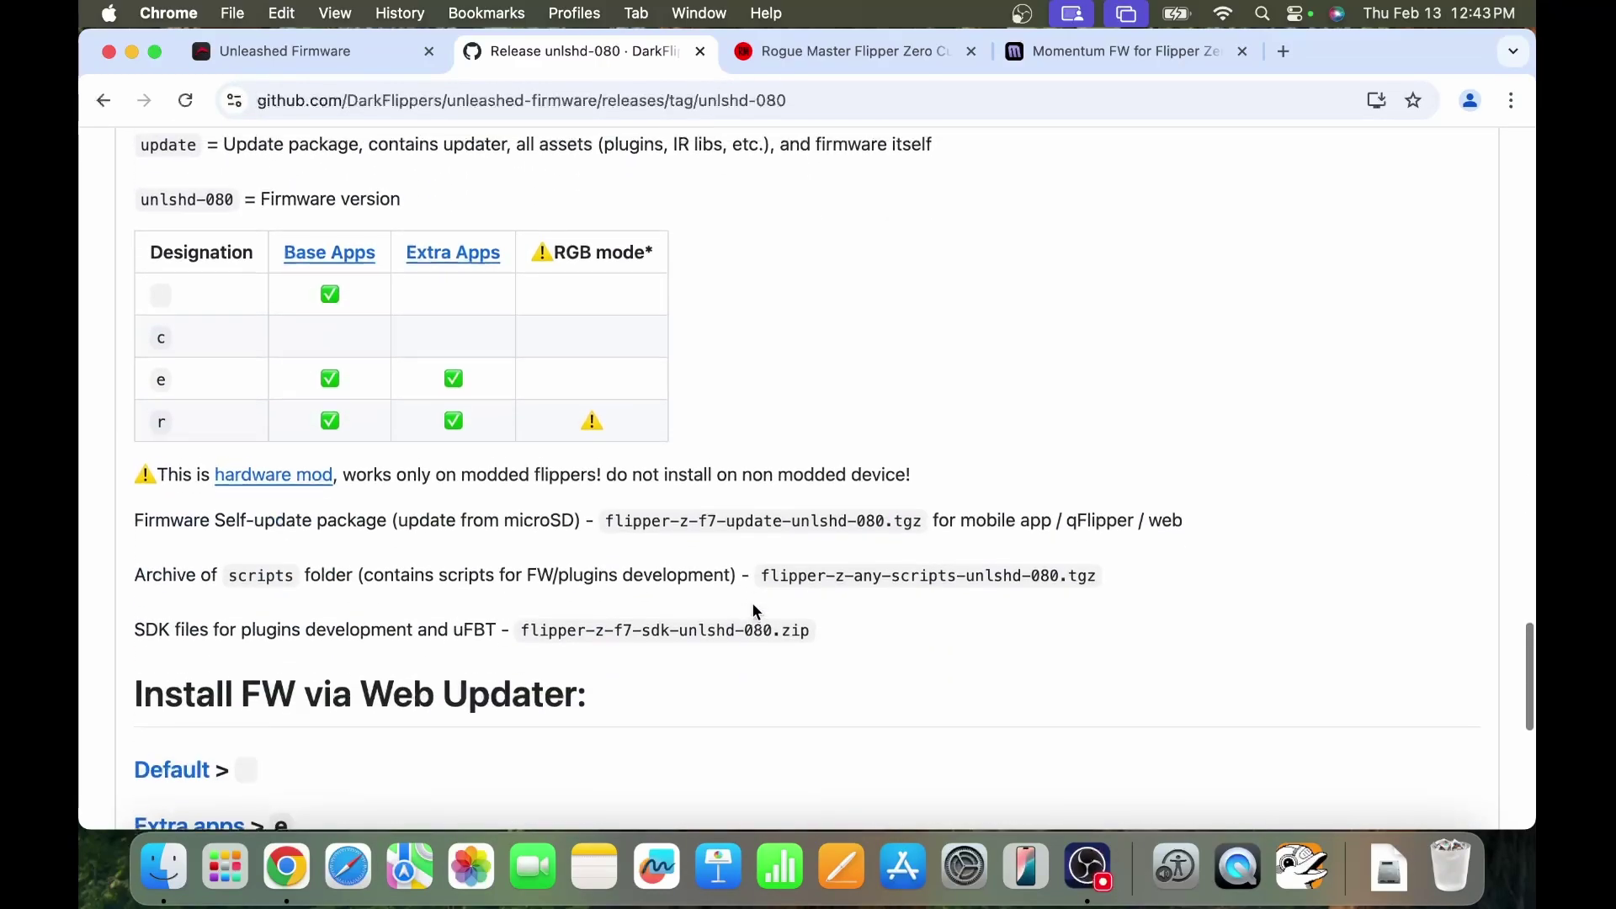
{"action": "scroll", "coordinate": [752, 611], "scroll_direction": "down", "scroll_amount": 1}
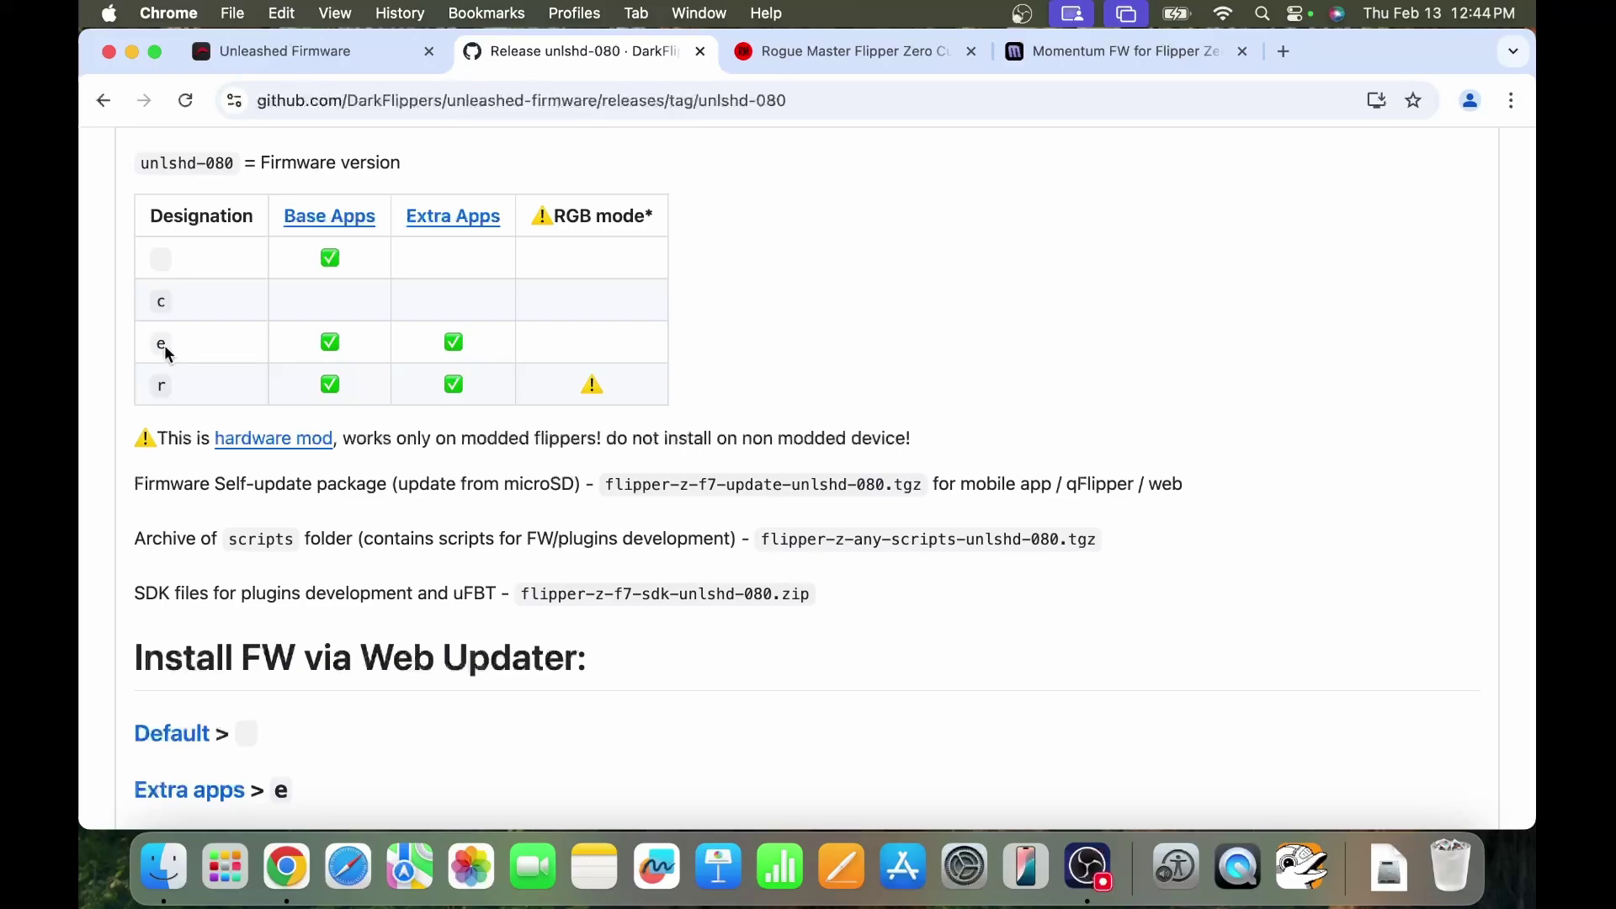
{"action": "scroll", "coordinate": [181, 347], "scroll_direction": "down", "scroll_amount": 5}
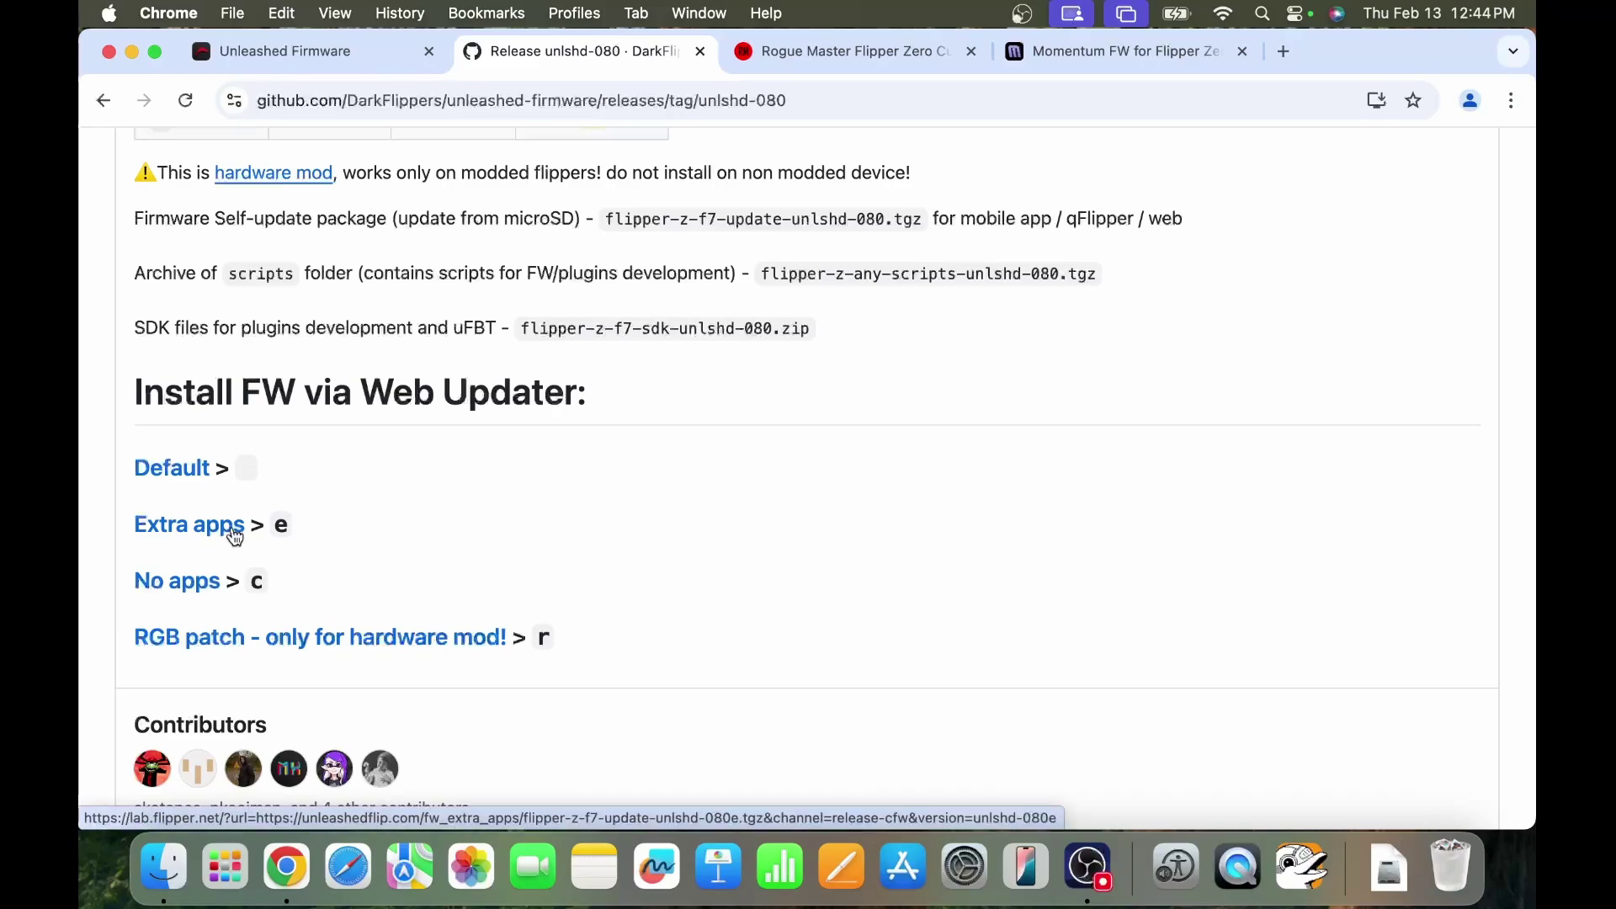
{"action": "left_click", "coordinate": [235, 536]}
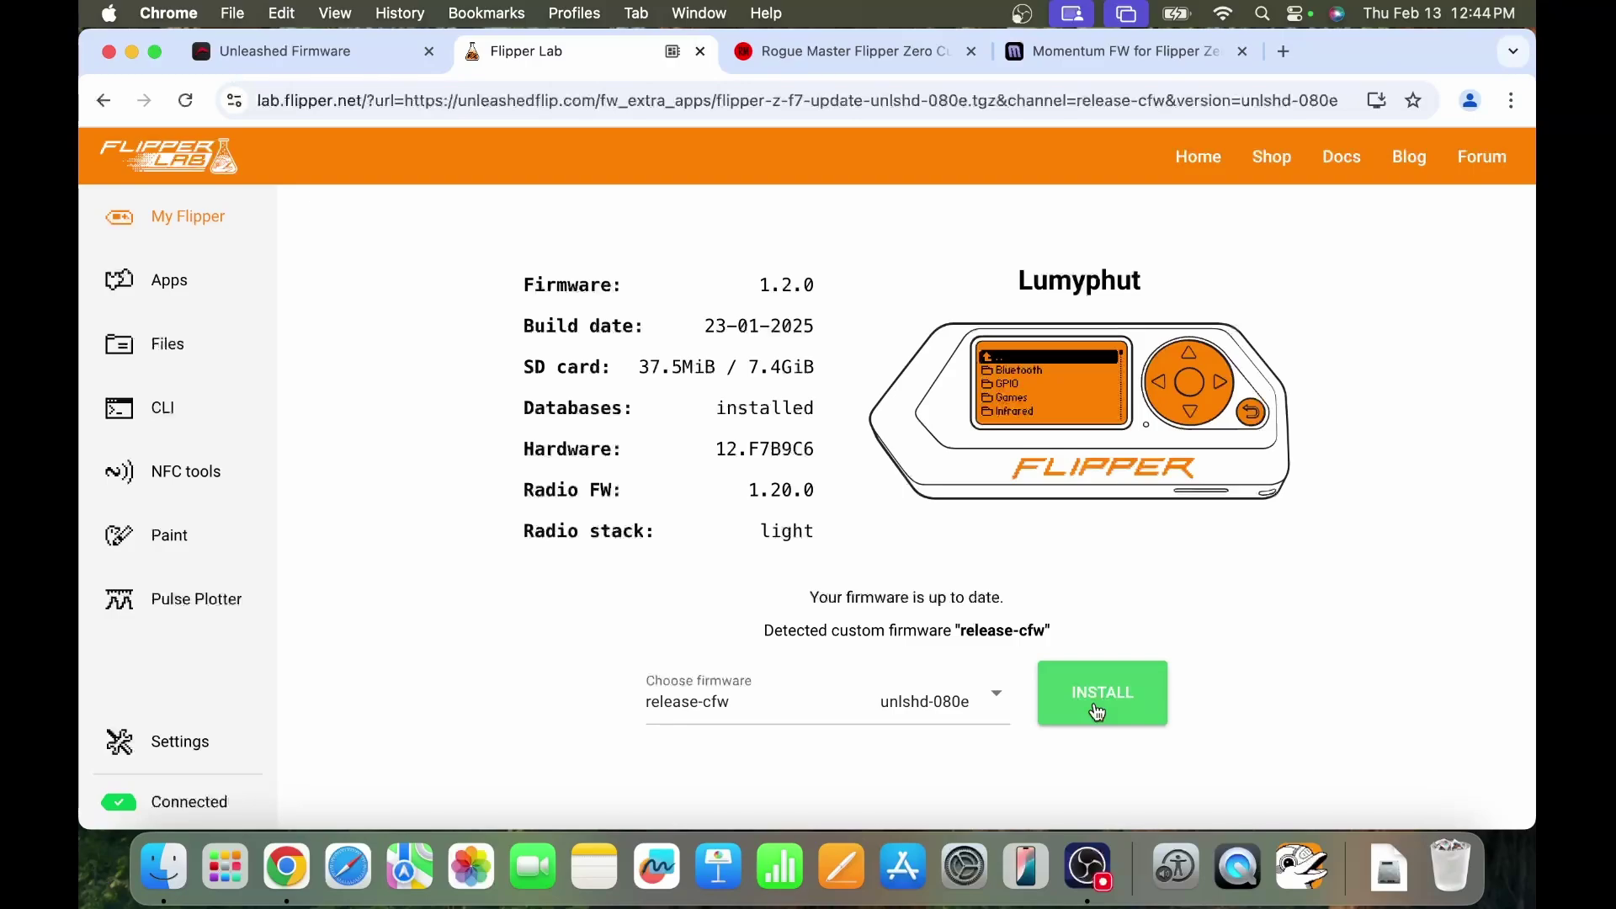
{"action": "left_click", "coordinate": [1097, 713]}
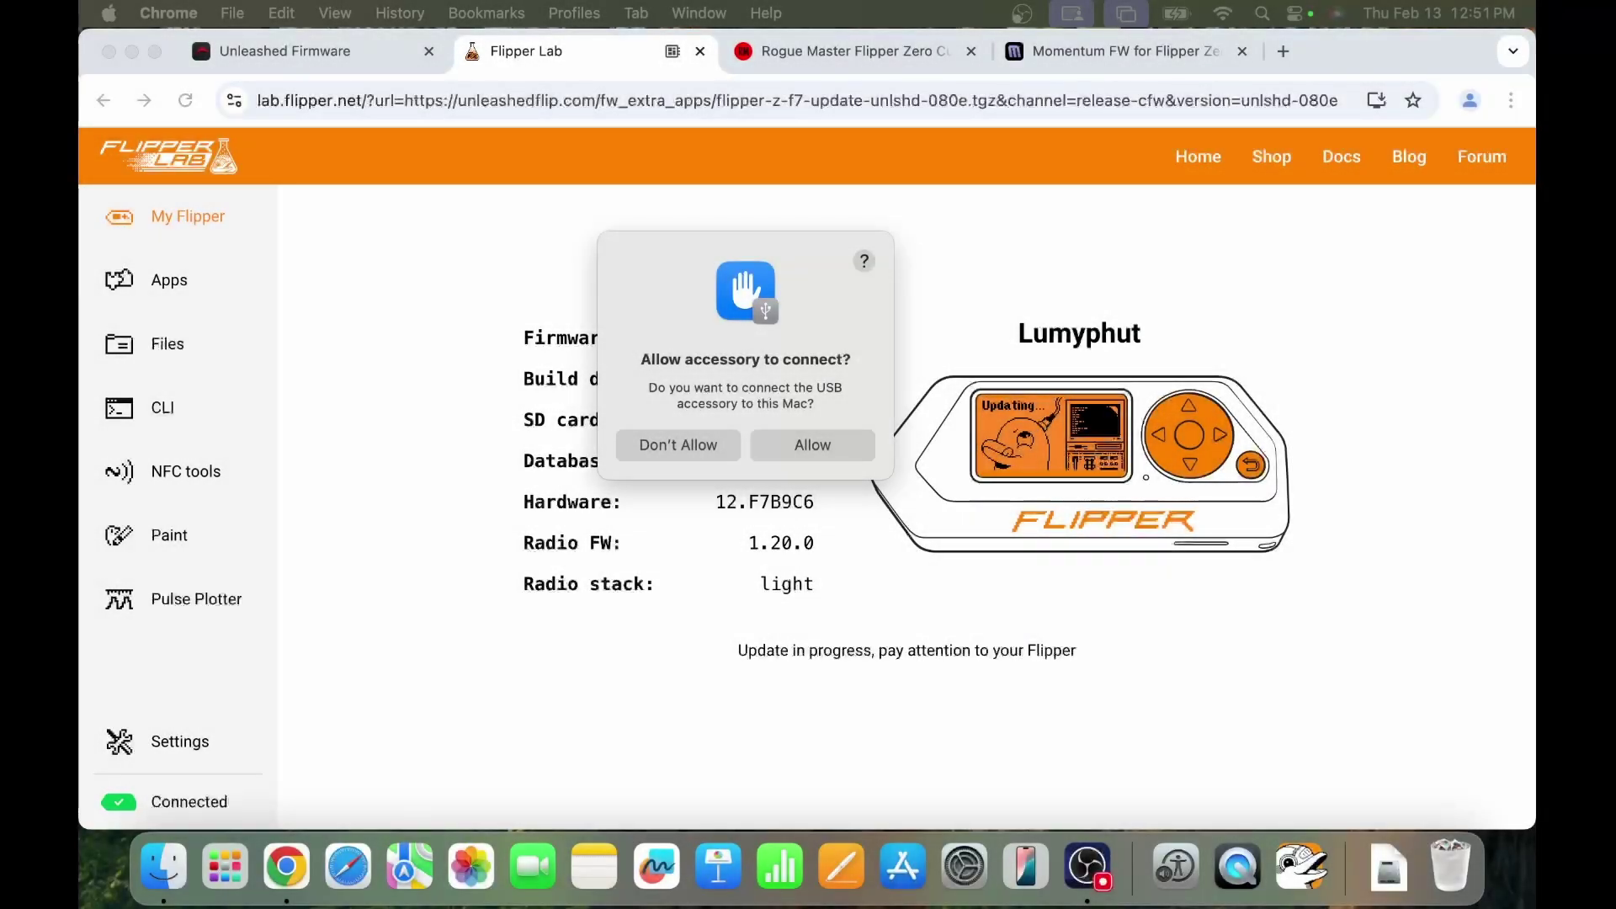
{"action": "left_click", "coordinate": [811, 453]}
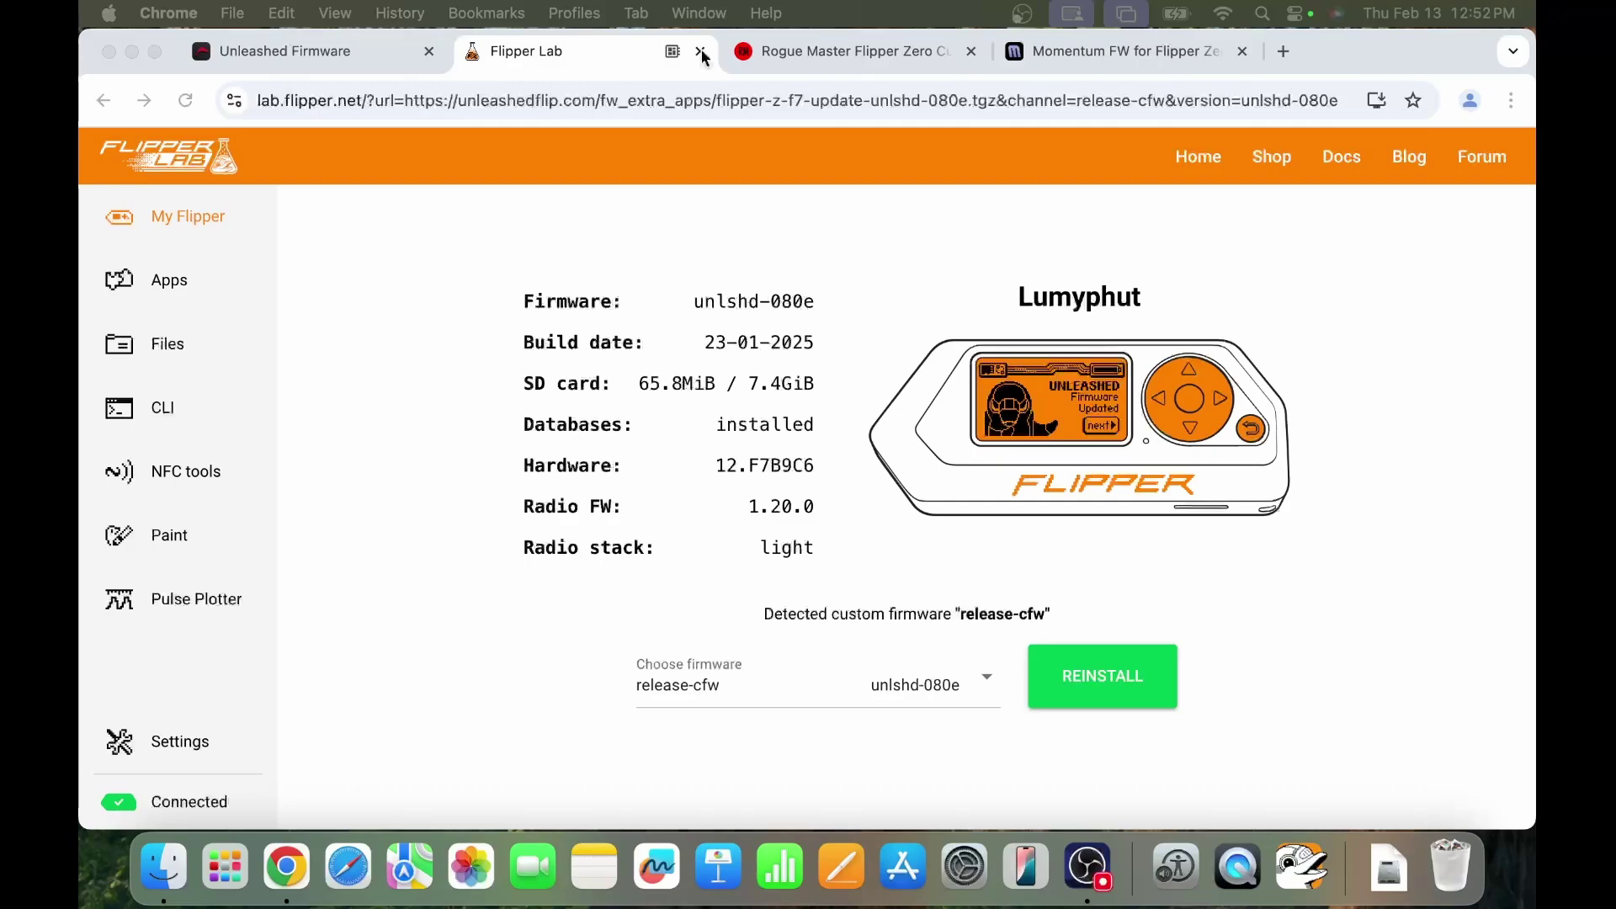
Close the Flipper Lab page and switch to qFlipper by searching the system for "qflipper".
{"action": "left_click", "coordinate": [701, 52]}
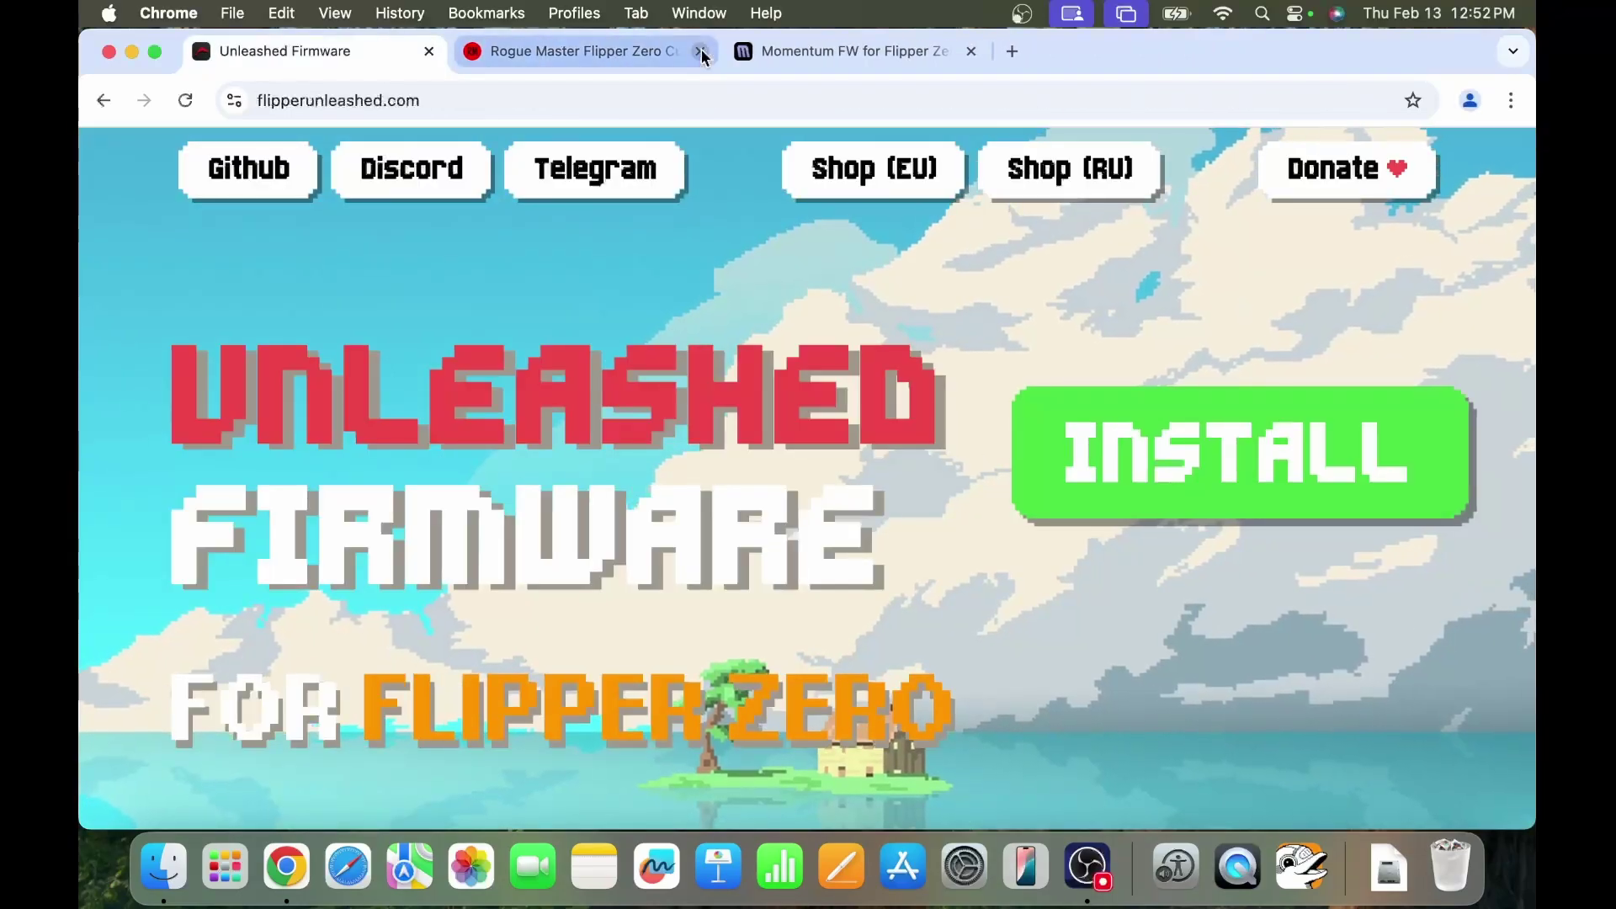
{"action": "key", "text": "super+space"}
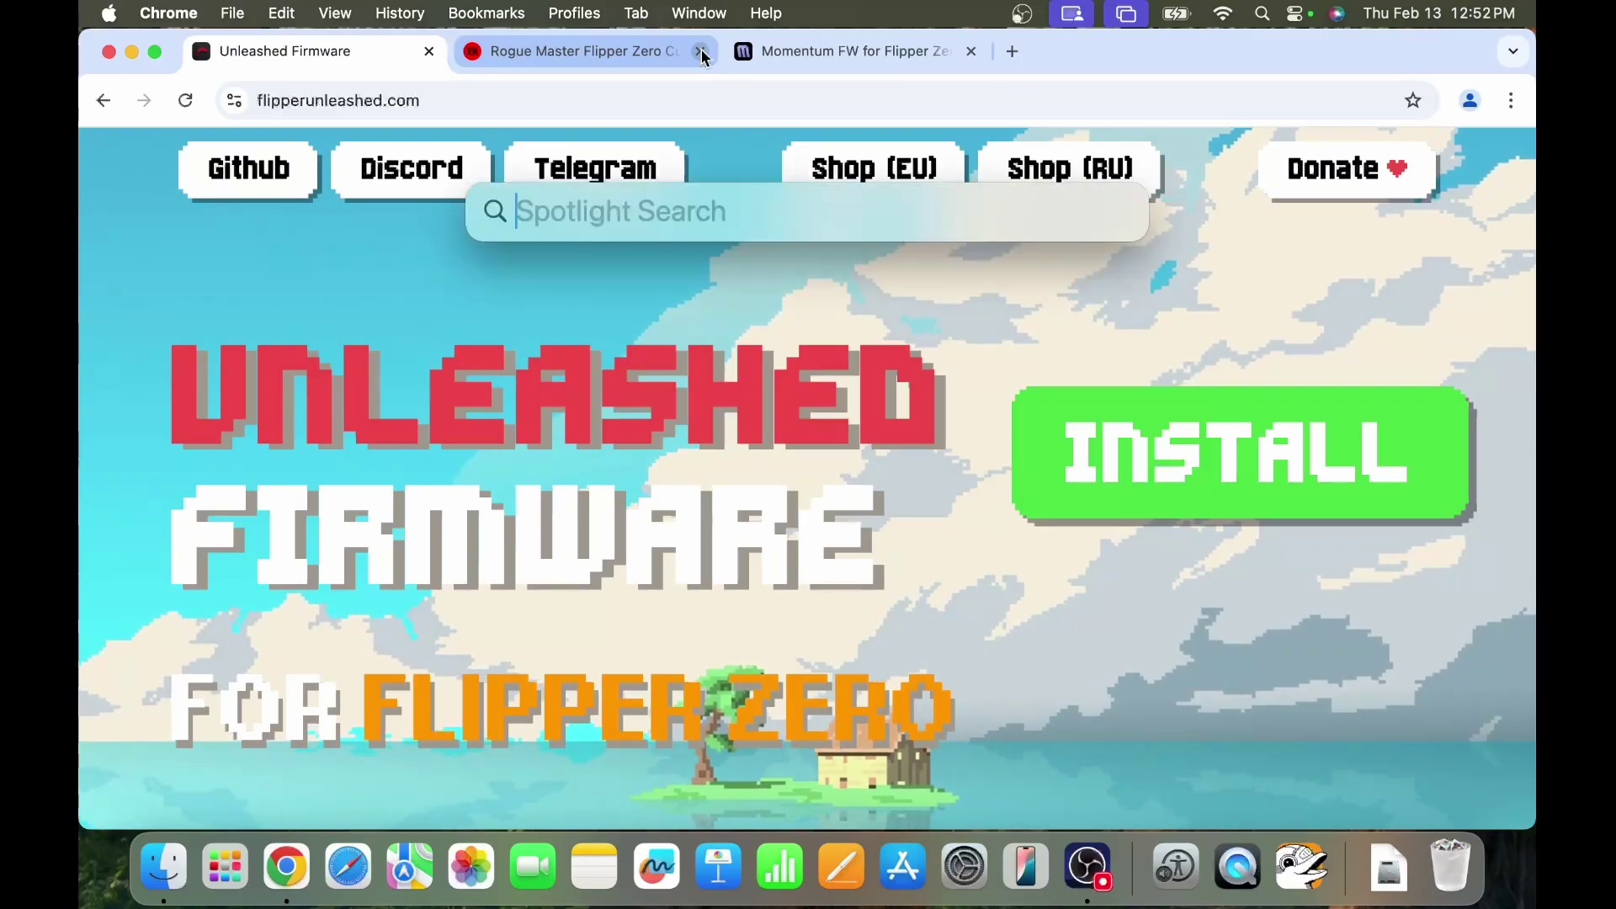
{"action": "type", "text": "qflipper"}
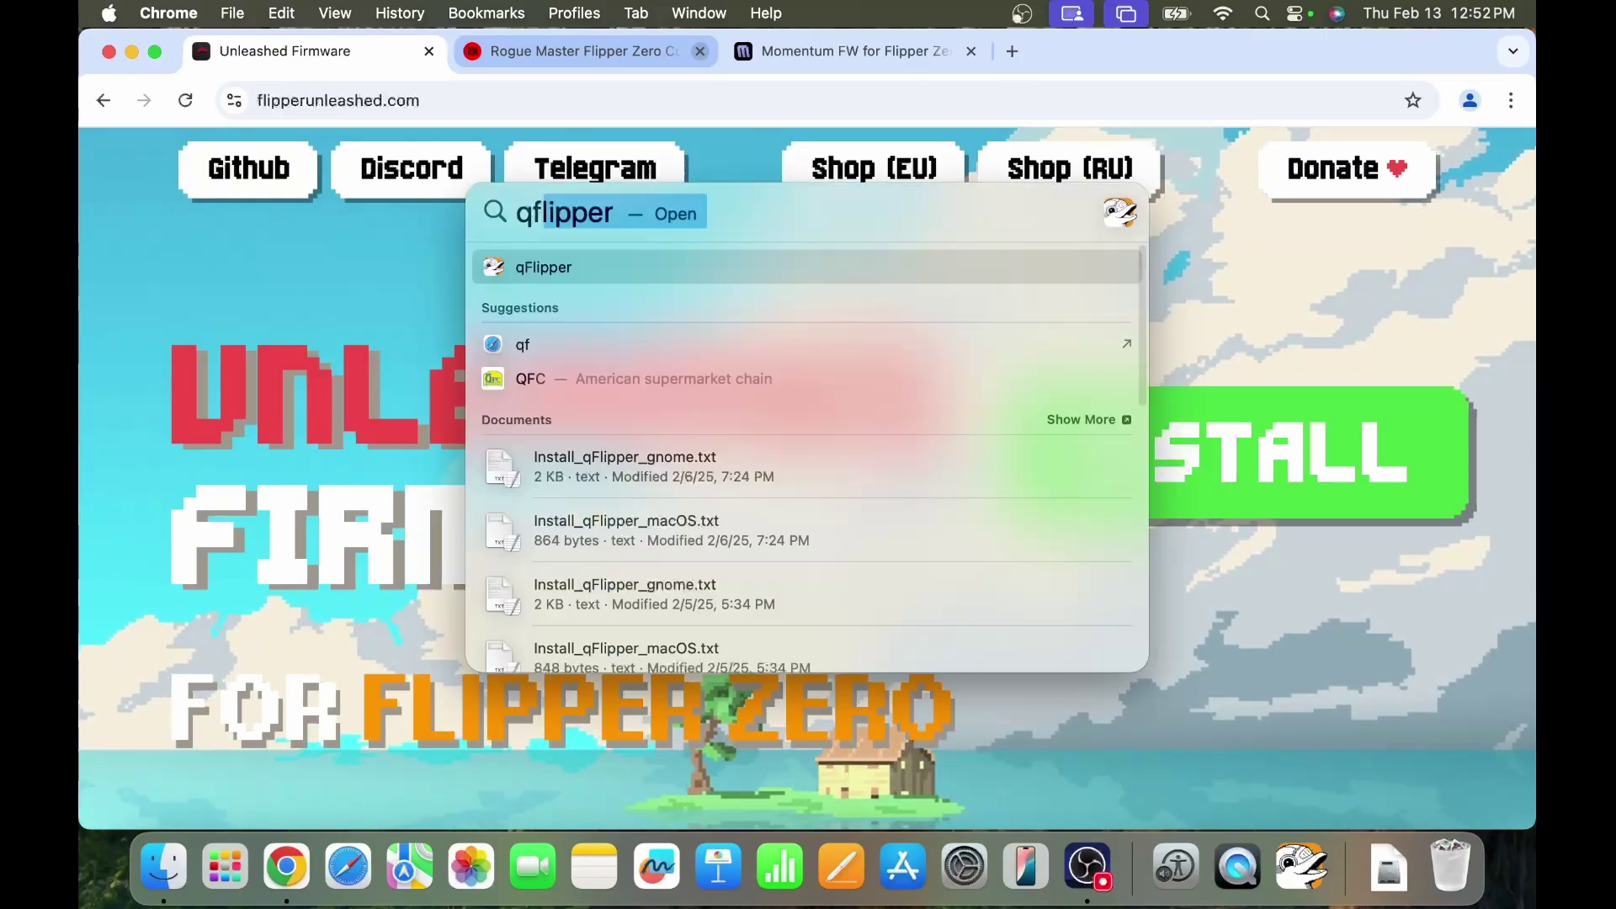
{"action": "key", "text": "Return"}
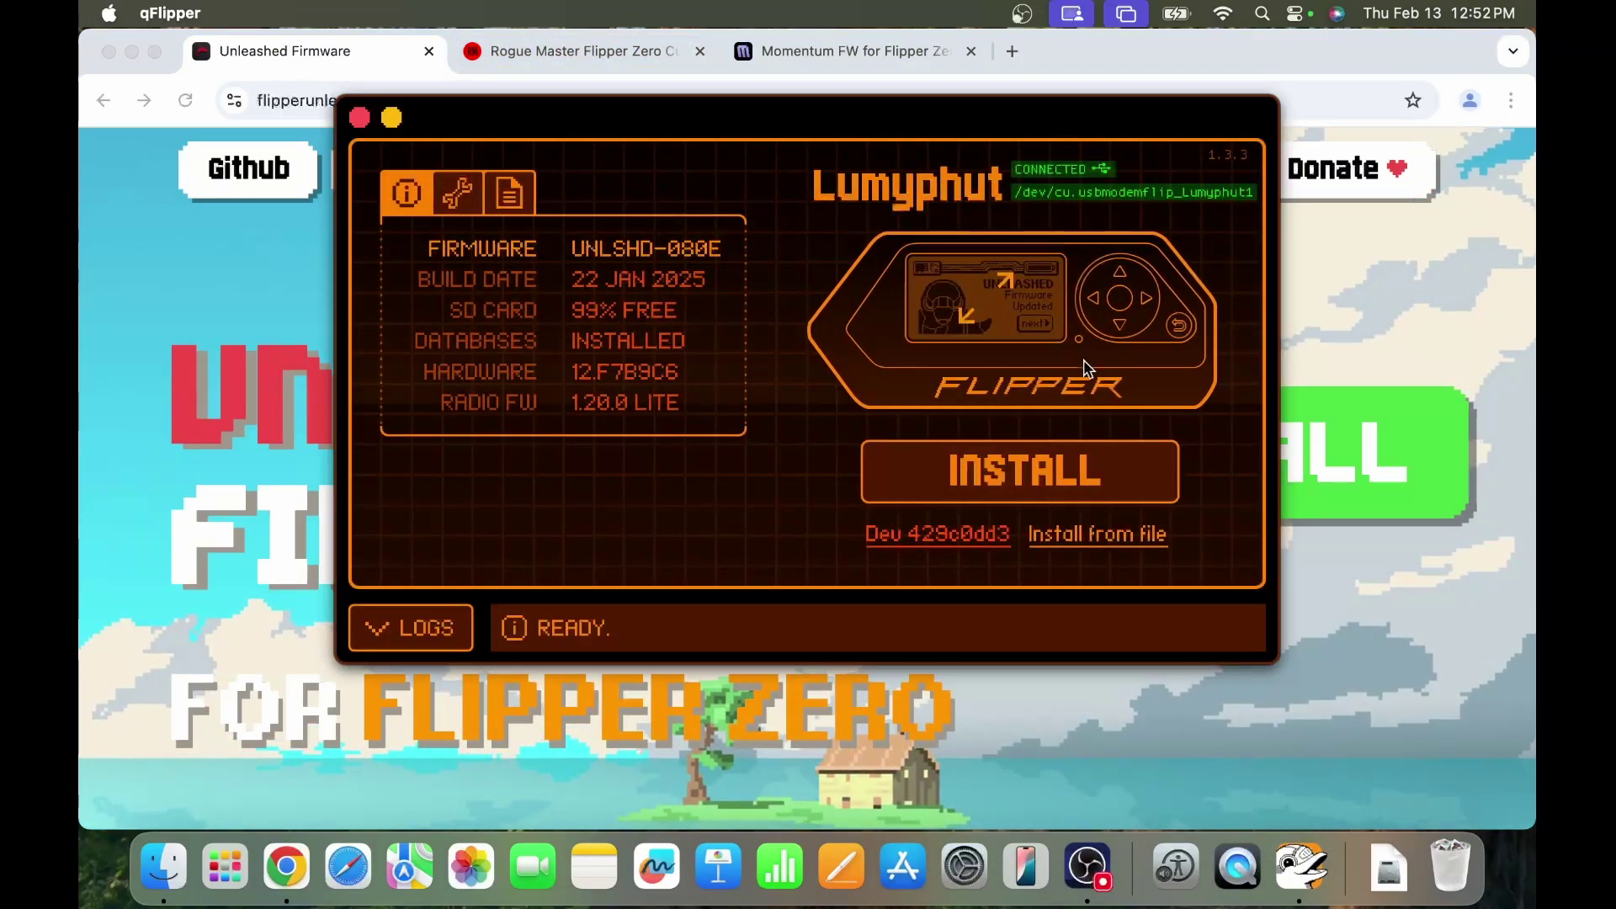
Open the mirrored device screen and go through the Unleashed welcome pages to the device's desktop.
{"action": "left_click", "coordinate": [1086, 369]}
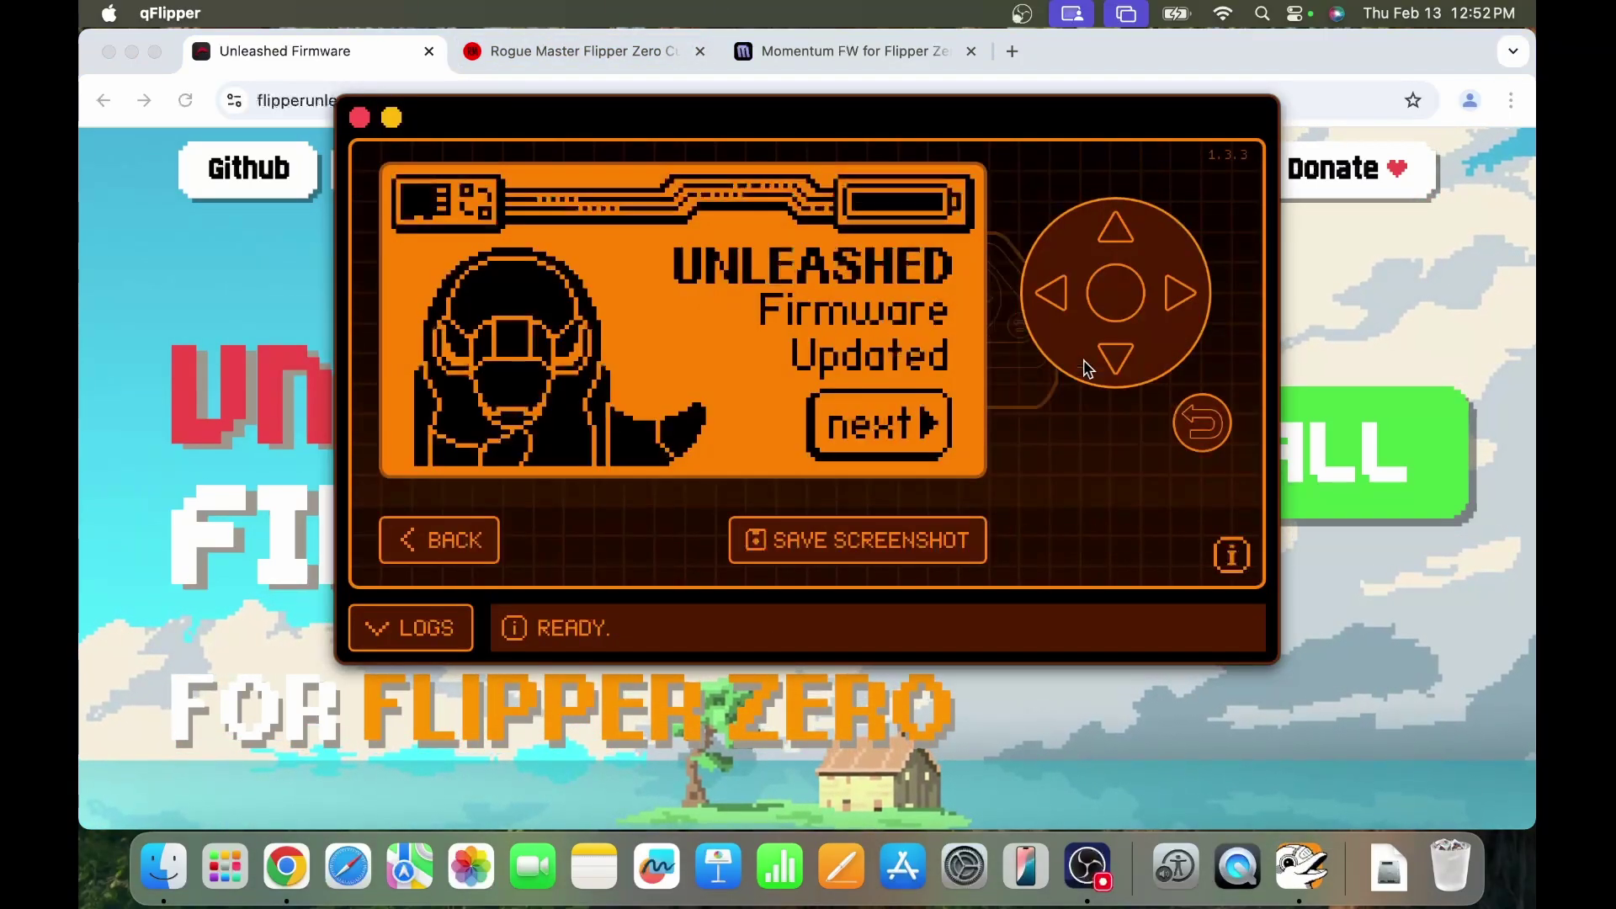
{"action": "left_click", "coordinate": [1182, 294]}
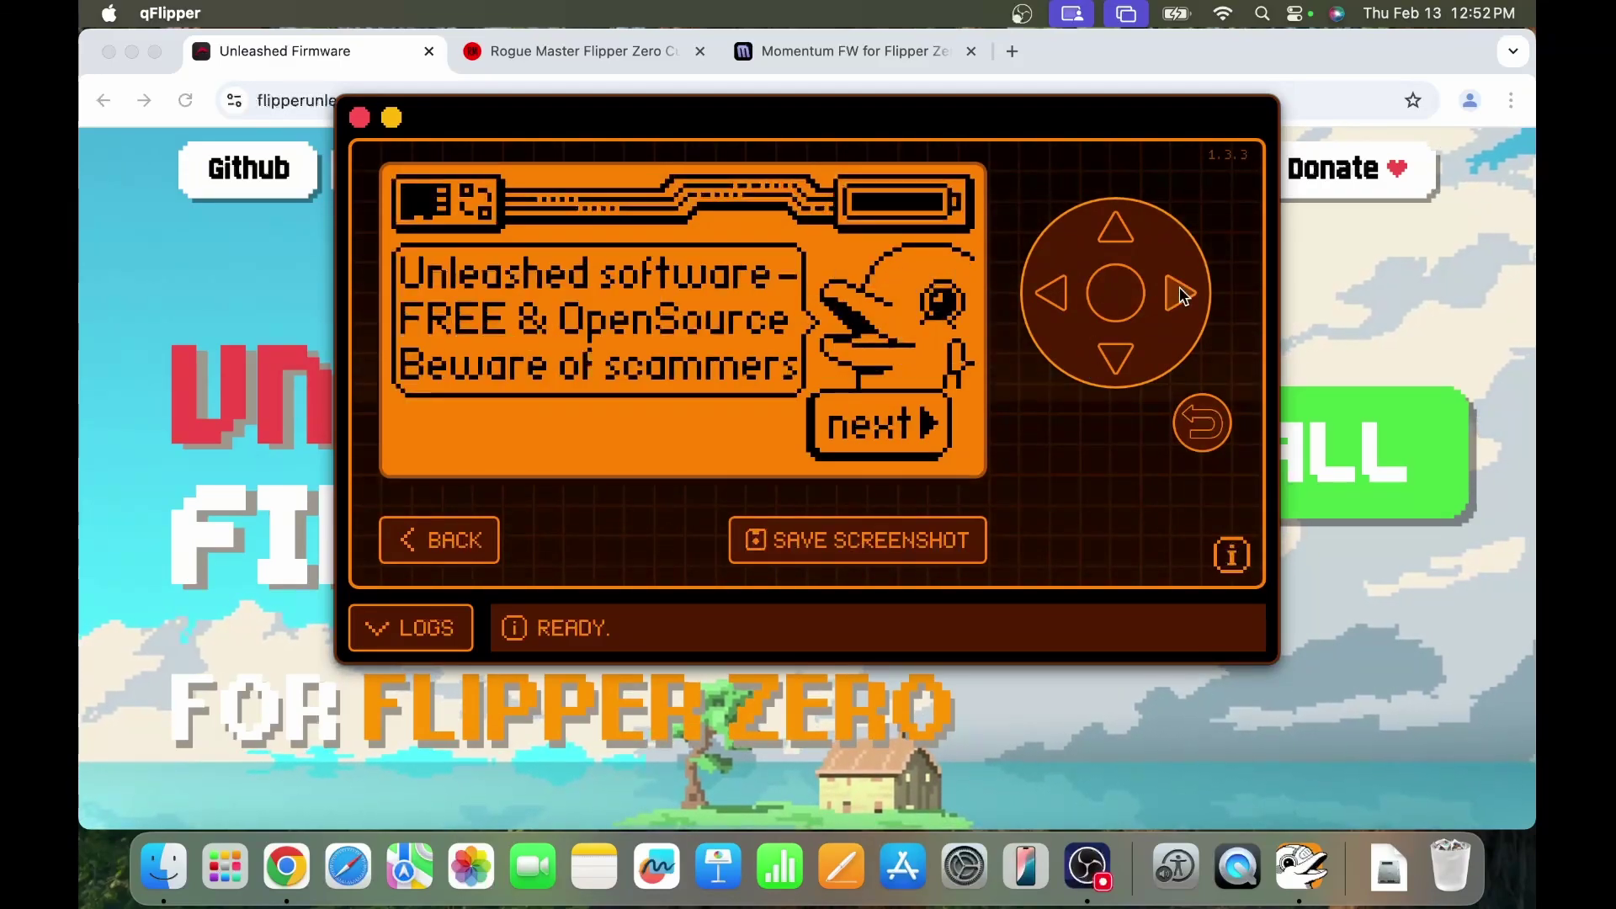
{"action": "left_click", "coordinate": [1181, 295]}
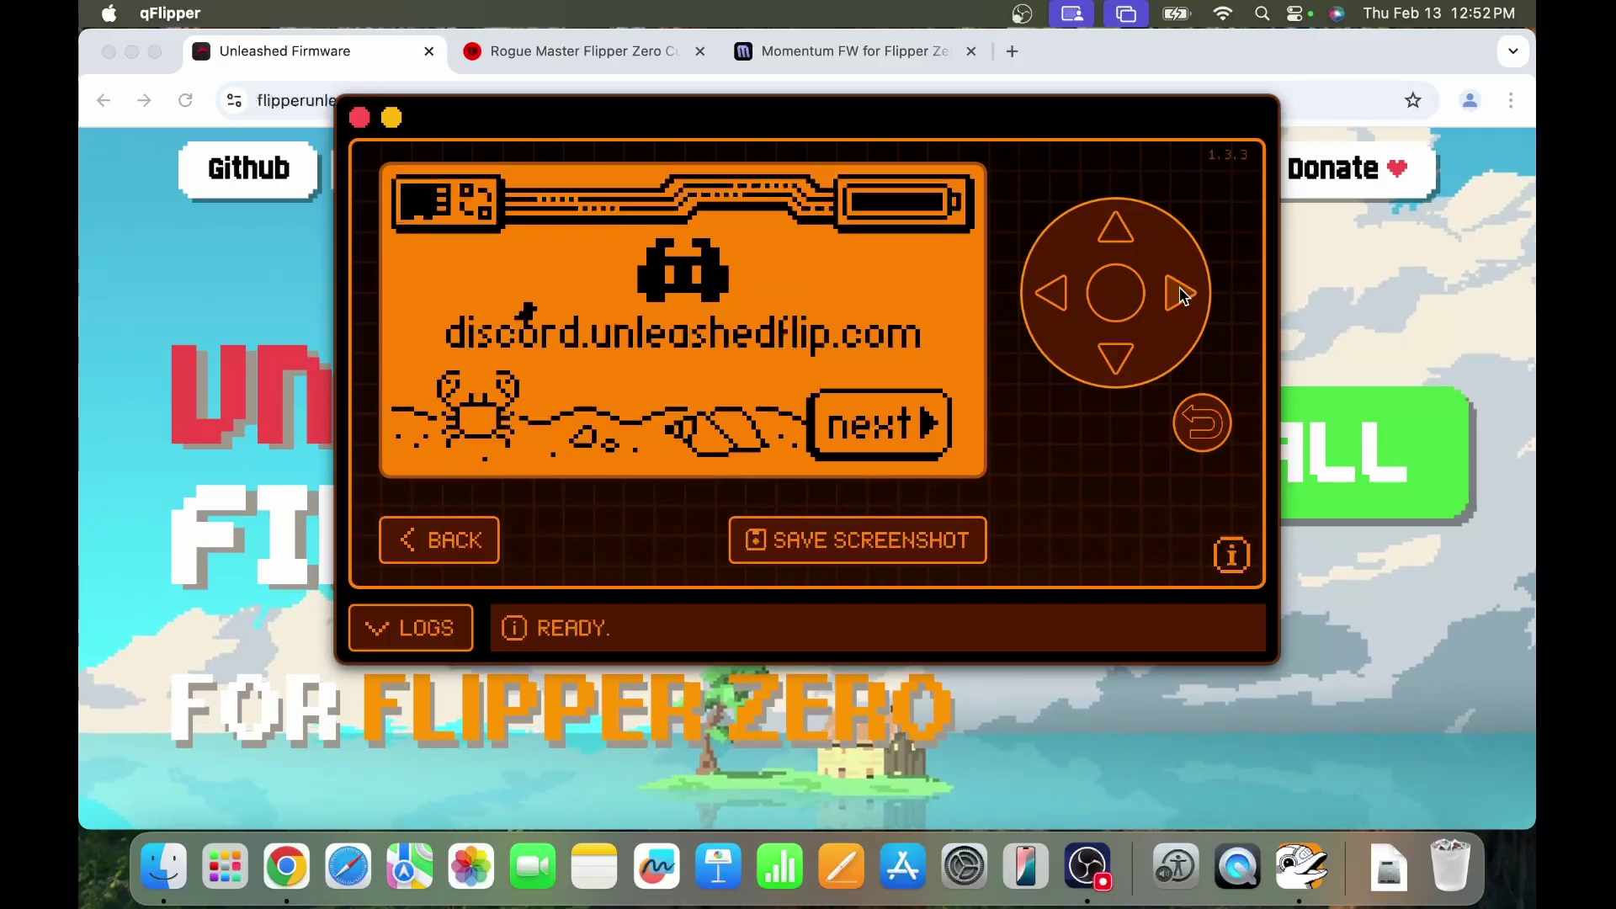
{"action": "left_click", "coordinate": [1181, 295]}
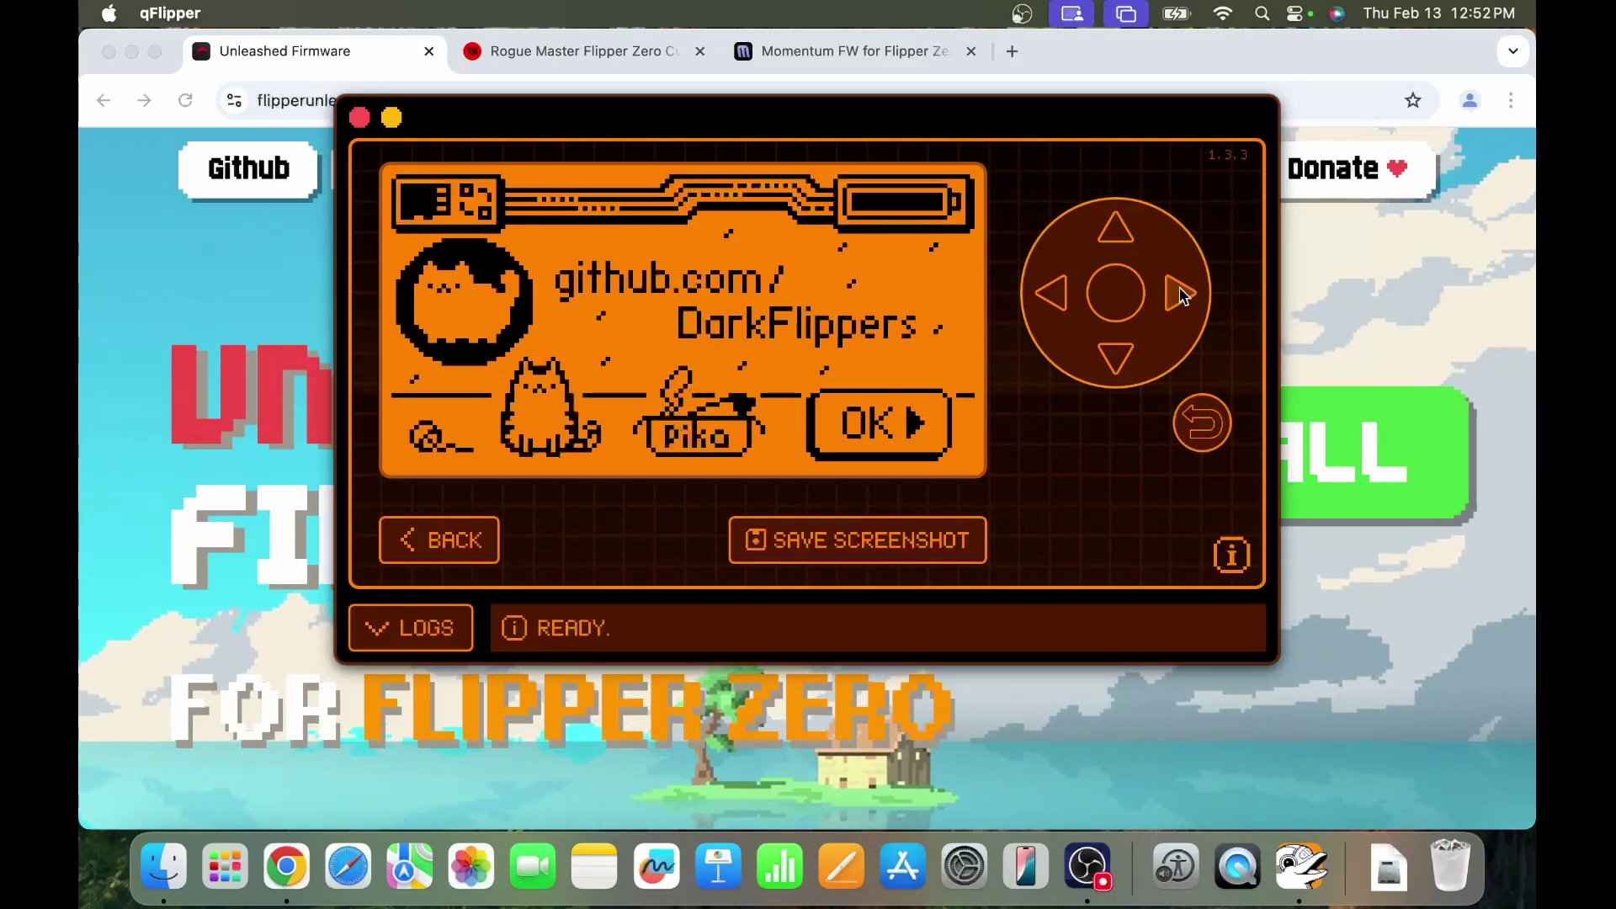
{"action": "left_click", "coordinate": [1181, 294]}
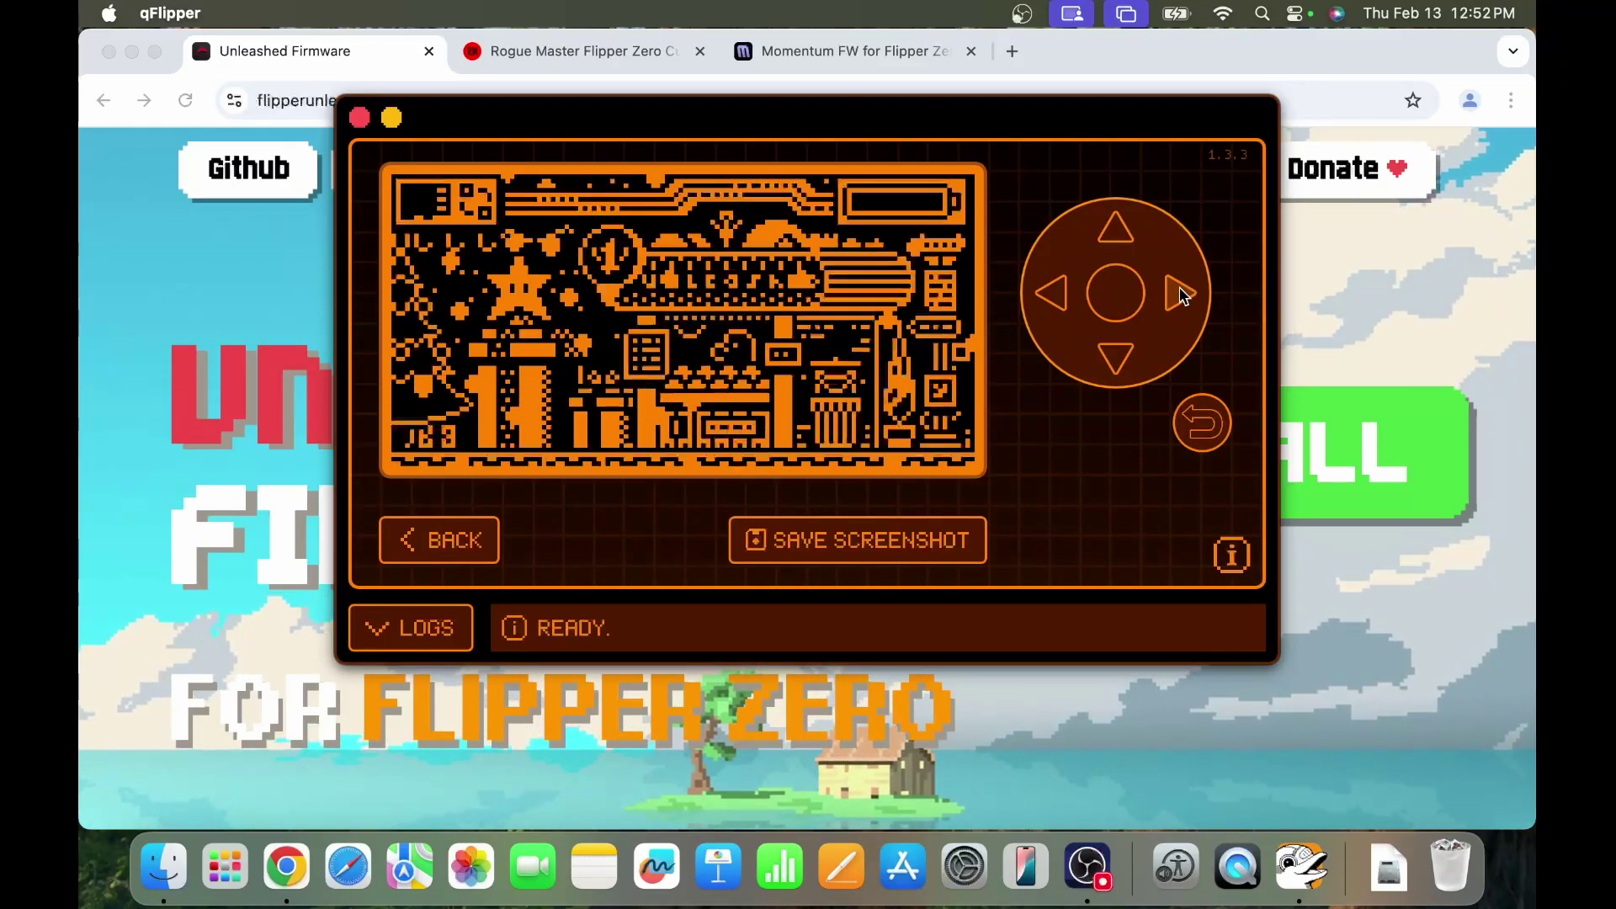
Open the device's main menu, enter Apps and open the Games folder.
{"action": "left_click", "coordinate": [1115, 292]}
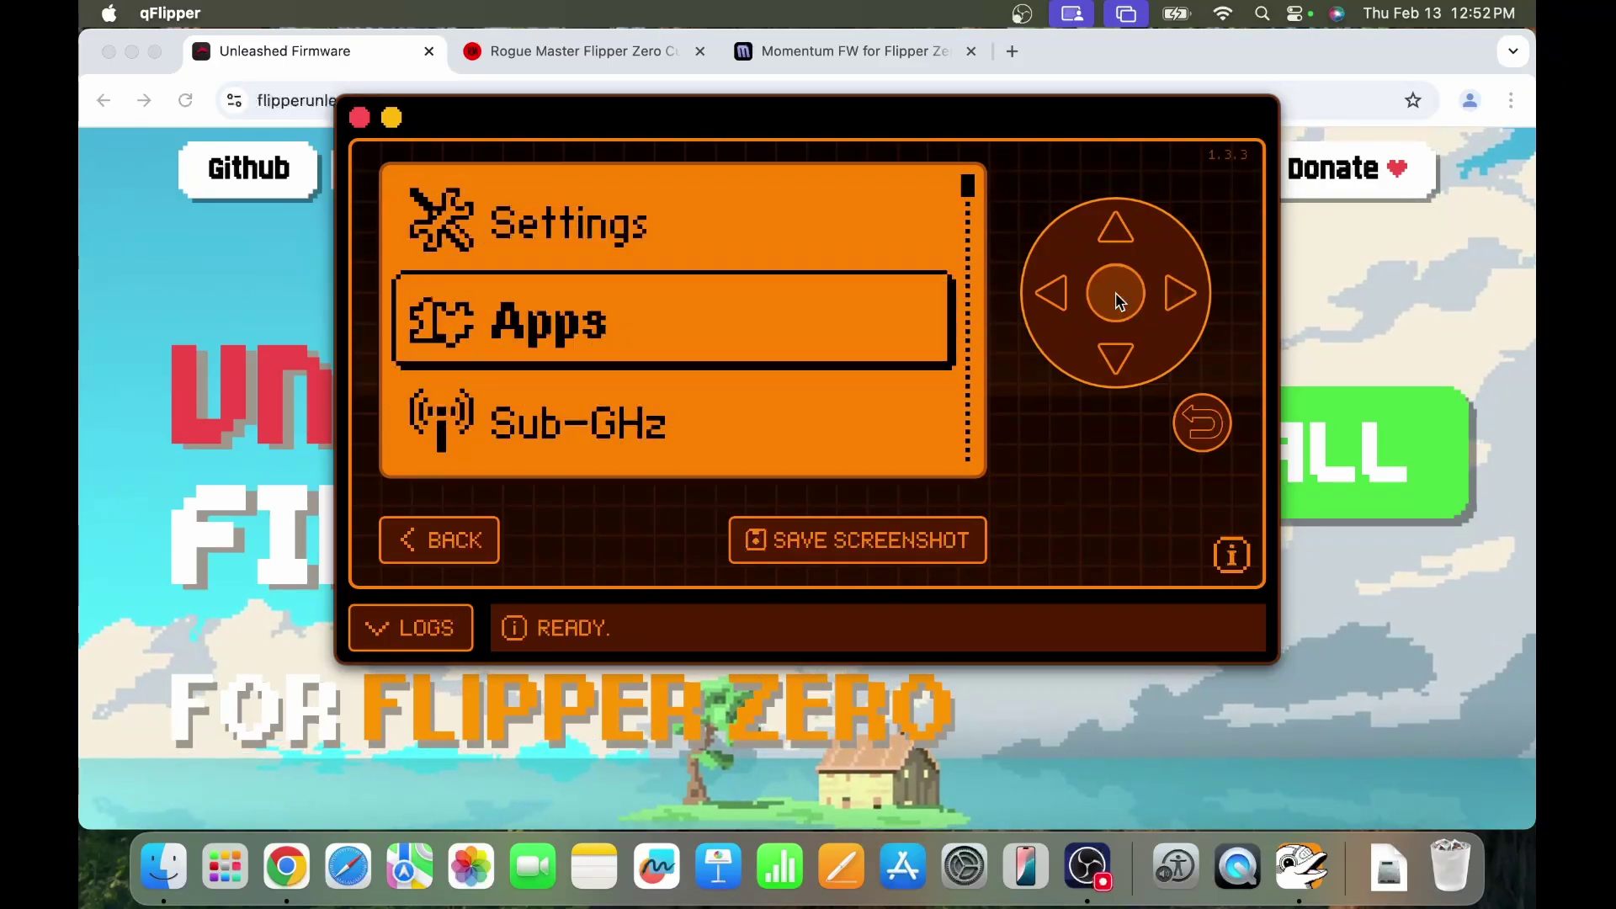
{"action": "left_click", "coordinate": [1115, 292]}
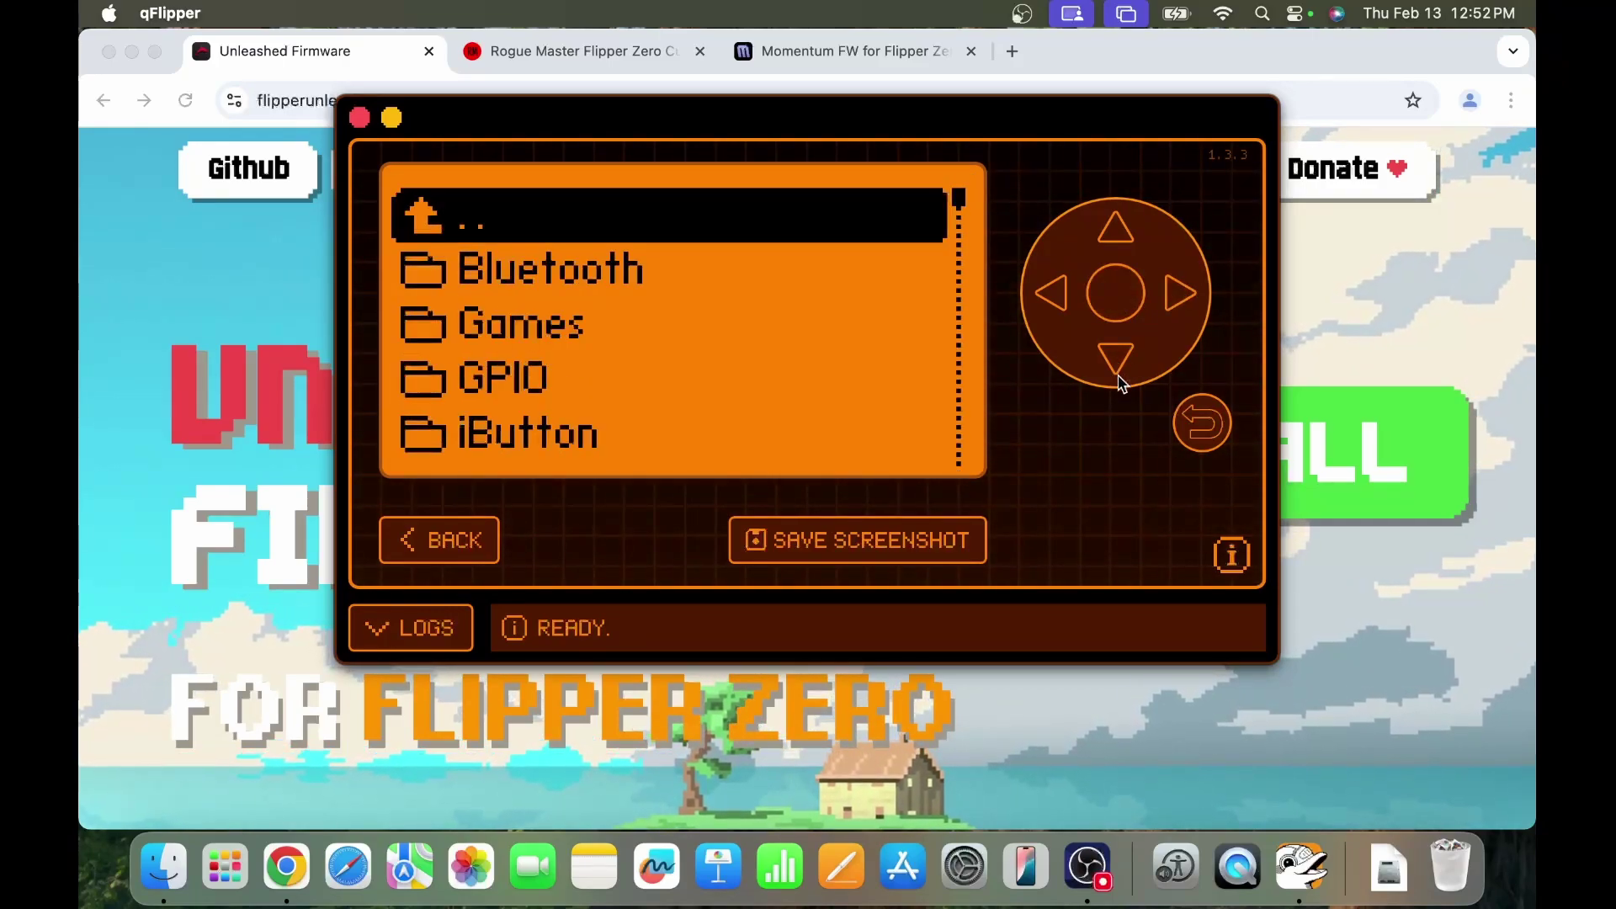
{"action": "left_click", "coordinate": [1117, 360]}
{"action": "left_click", "coordinate": [1117, 361]}
{"action": "left_click", "coordinate": [1118, 303]}
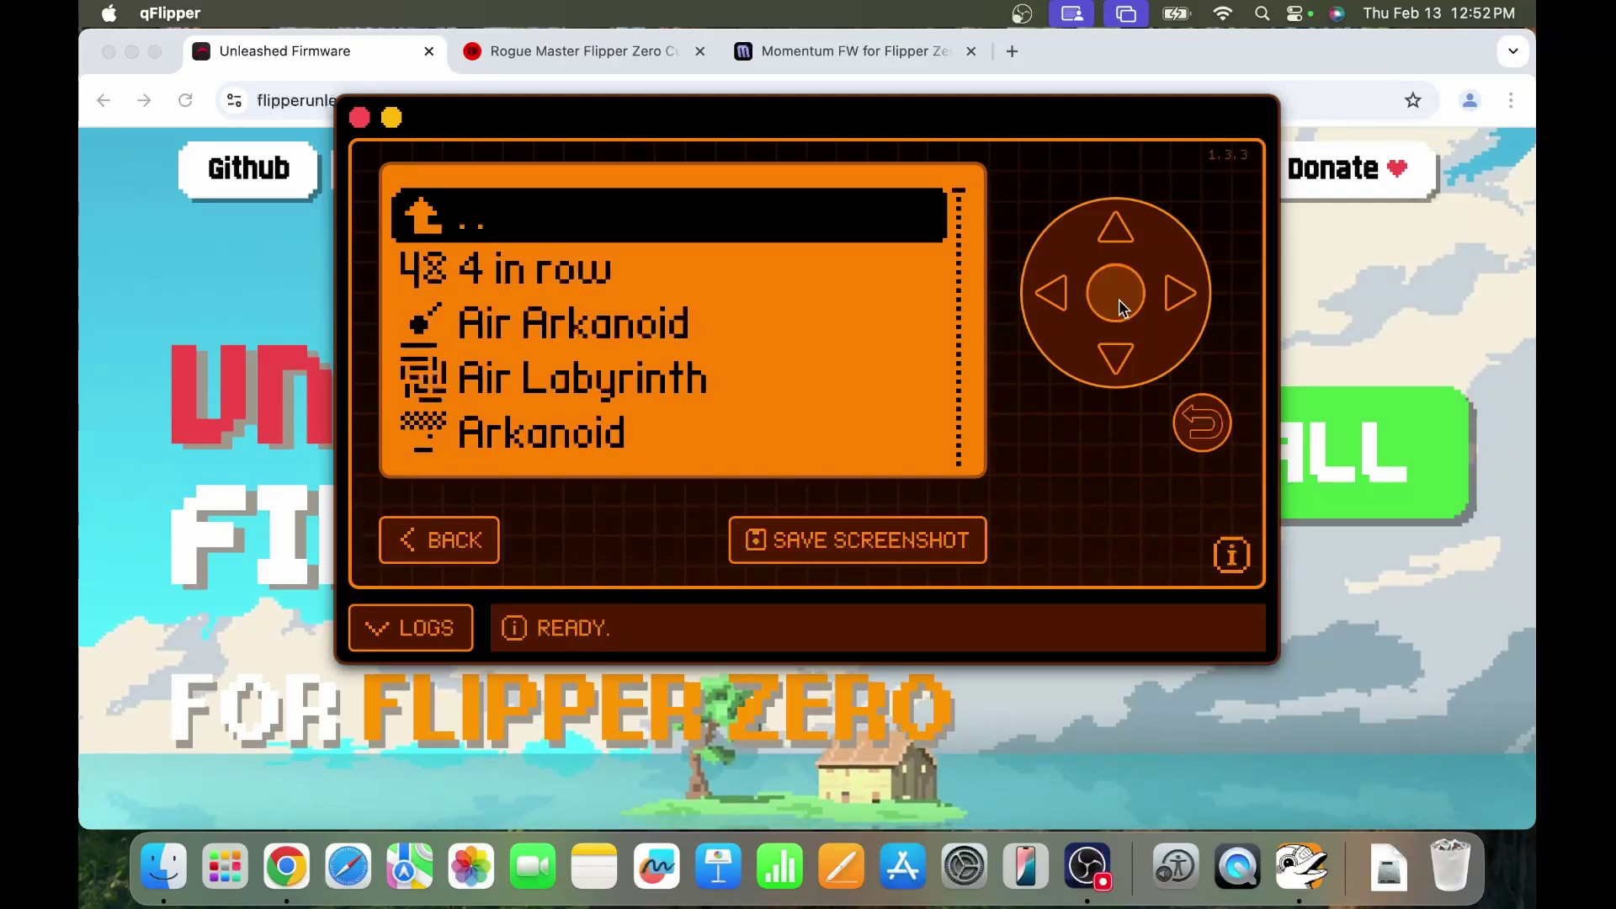
Browse the device's Games list down to its last entry, Zombiez, and close qFlipper.
{"action": "left_click", "coordinate": [1116, 361]}
{"action": "left_click", "coordinate": [1119, 364]}
{"action": "left_click", "coordinate": [1119, 364]}
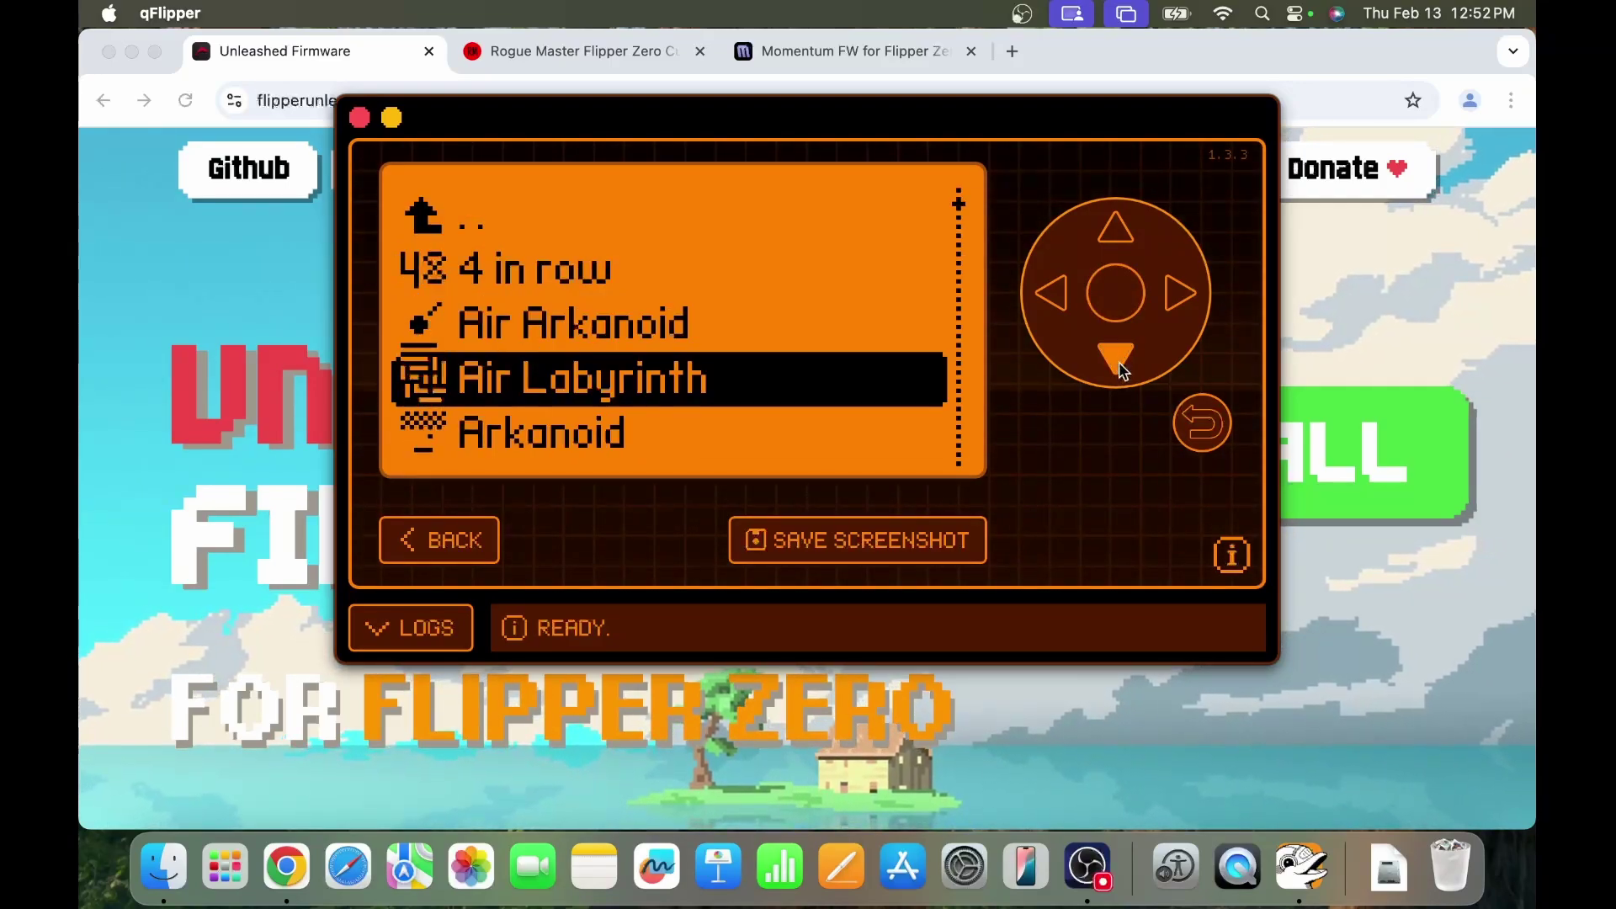
{"action": "left_click", "coordinate": [1119, 364]}
{"action": "left_click", "coordinate": [1119, 364]}
{"action": "left_click", "coordinate": [1119, 363]}
{"action": "left_click", "coordinate": [1118, 364]}
{"action": "left_click", "coordinate": [1119, 363]}
{"action": "left_click", "coordinate": [1119, 363]}
{"action": "left_click", "coordinate": [1119, 363]}
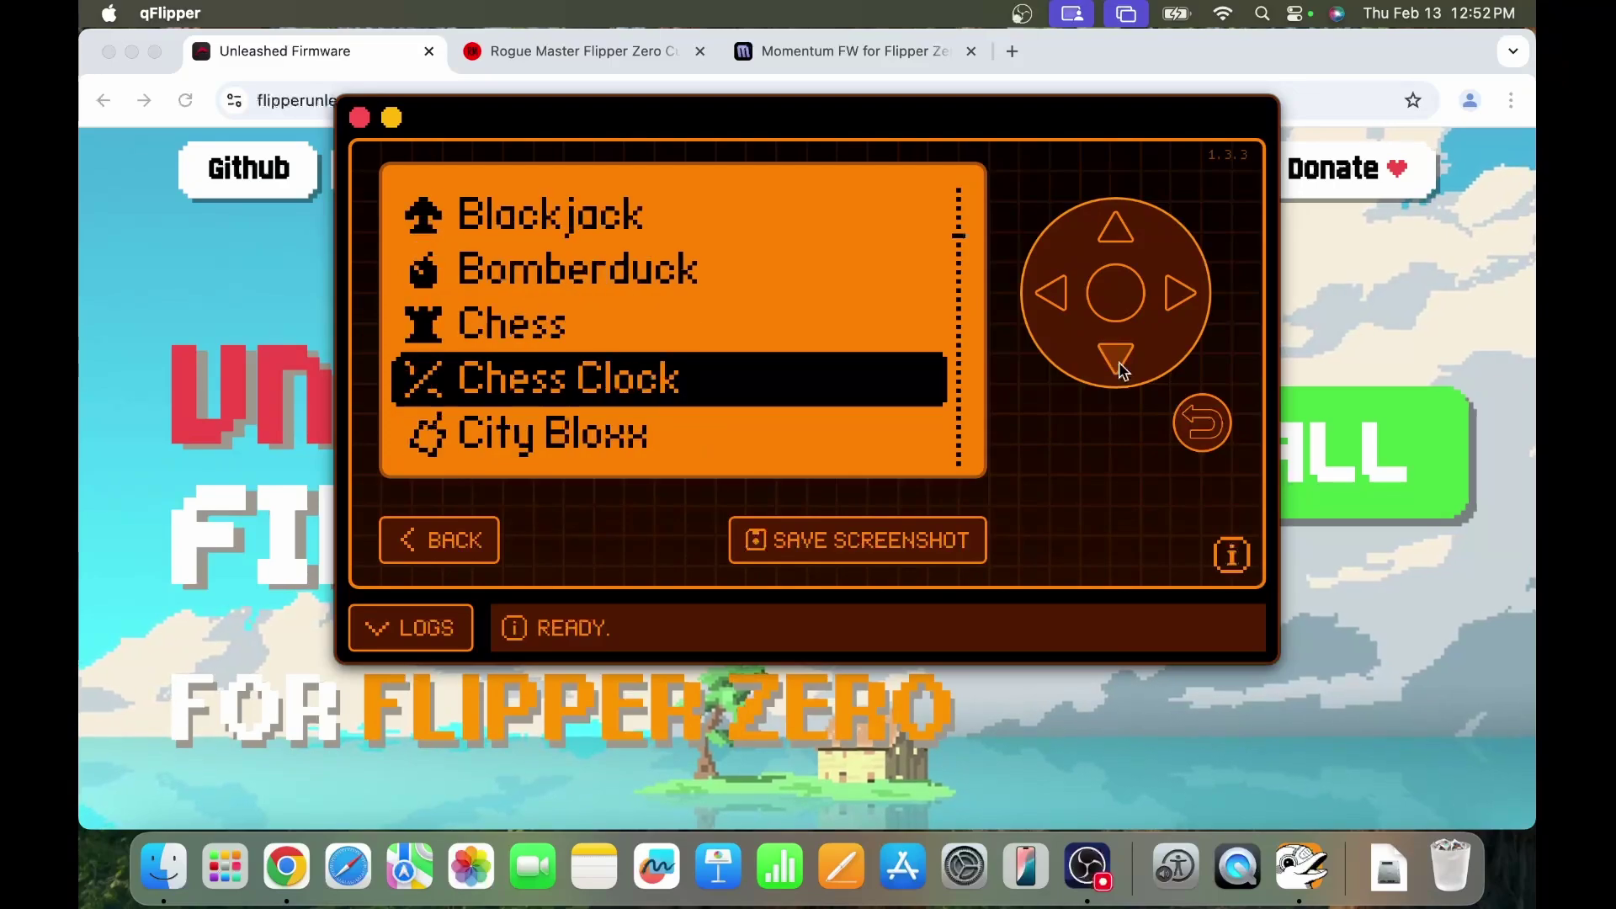
{"action": "left_click", "coordinate": [1119, 363]}
{"action": "left_click", "coordinate": [1118, 364]}
{"action": "left_click", "coordinate": [1119, 364]}
{"action": "left_click", "coordinate": [1119, 364]}
{"action": "left_click", "coordinate": [1119, 364]}
{"action": "left_click", "coordinate": [1119, 363]}
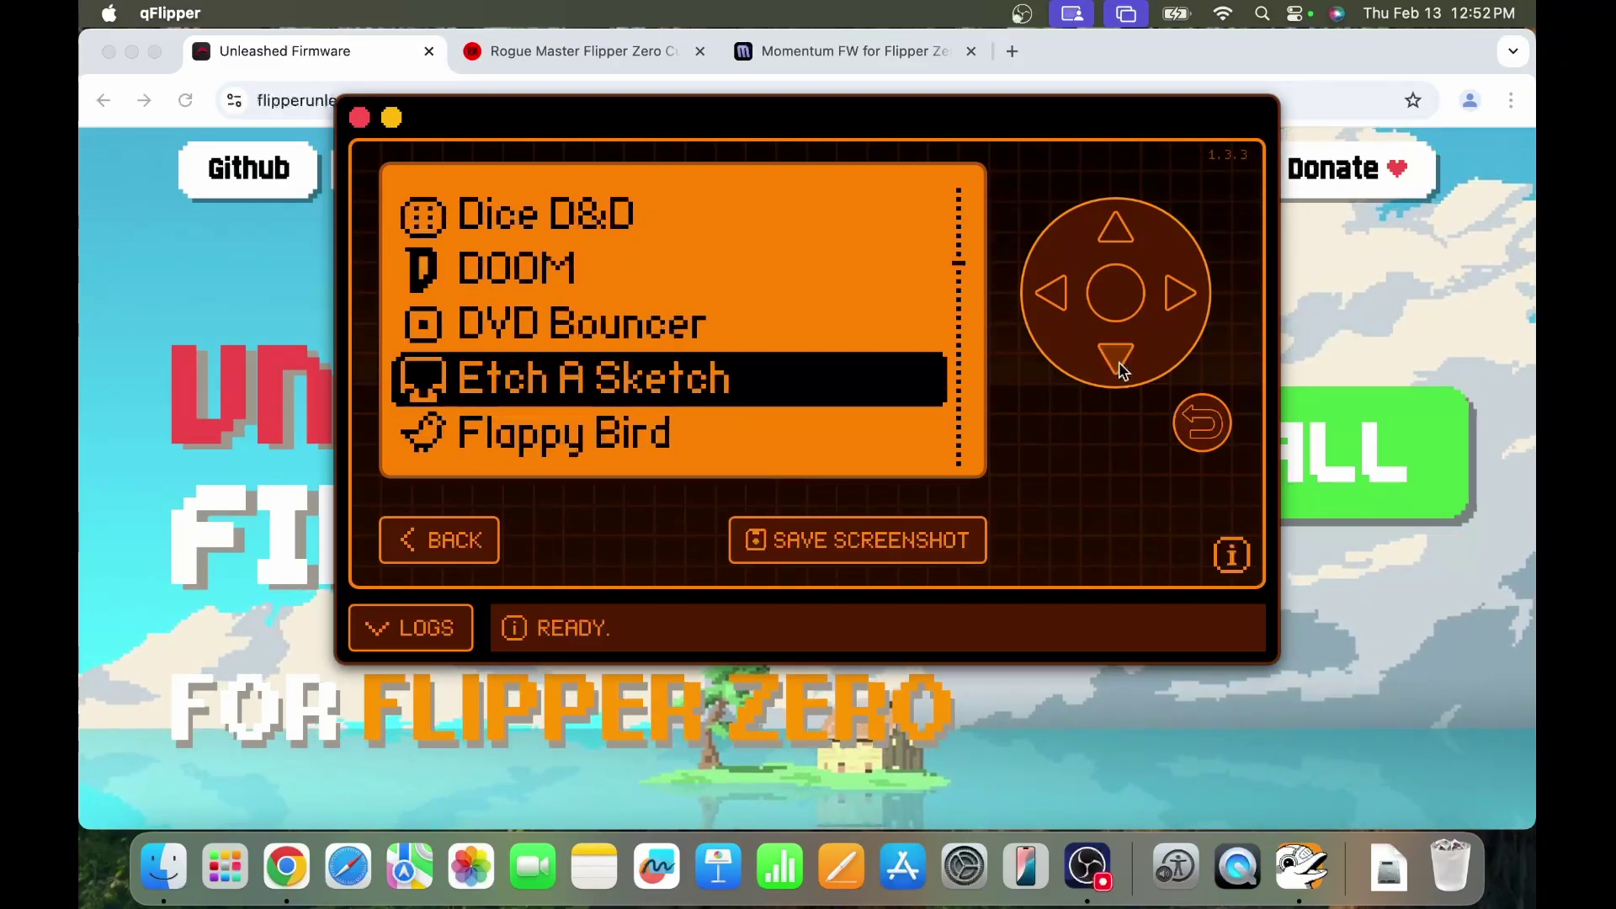
{"action": "left_click", "coordinate": [1119, 363]}
{"action": "left_click", "coordinate": [1118, 364]}
{"action": "left_click", "coordinate": [1118, 363]}
{"action": "left_click", "coordinate": [1119, 364]}
{"action": "left_click", "coordinate": [1119, 364]}
{"action": "left_click", "coordinate": [1119, 364]}
{"action": "left_click", "coordinate": [1118, 364]}
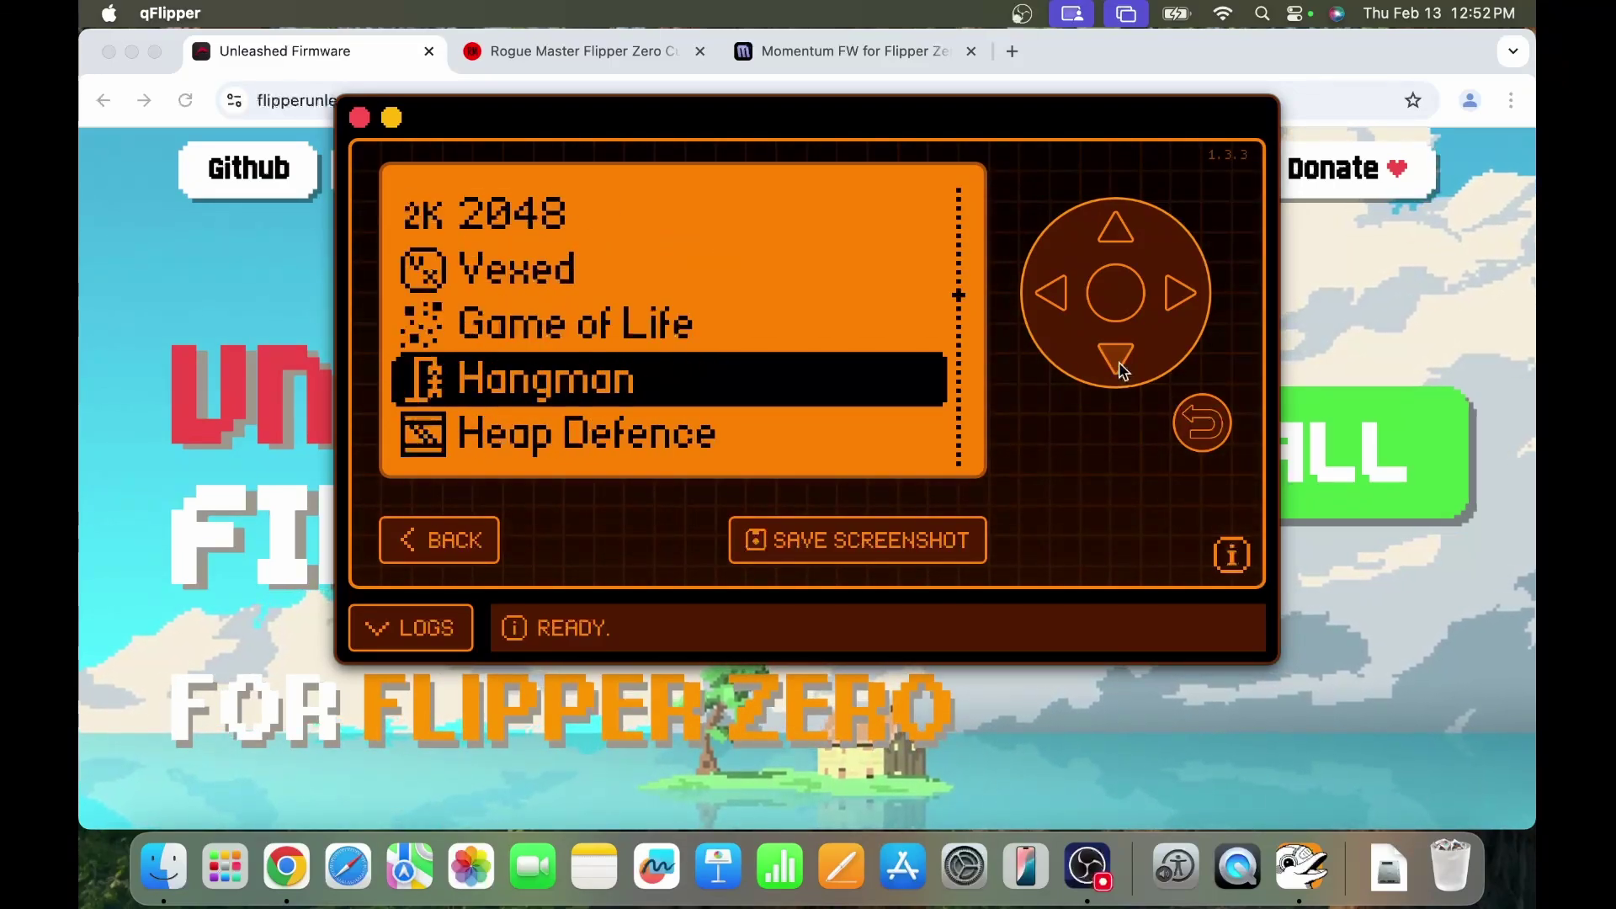
{"action": "left_click", "coordinate": [1119, 364]}
{"action": "left_click", "coordinate": [1119, 364]}
{"action": "left_click", "coordinate": [1118, 364]}
{"action": "left_click", "coordinate": [1118, 364]}
{"action": "left_click", "coordinate": [1119, 364]}
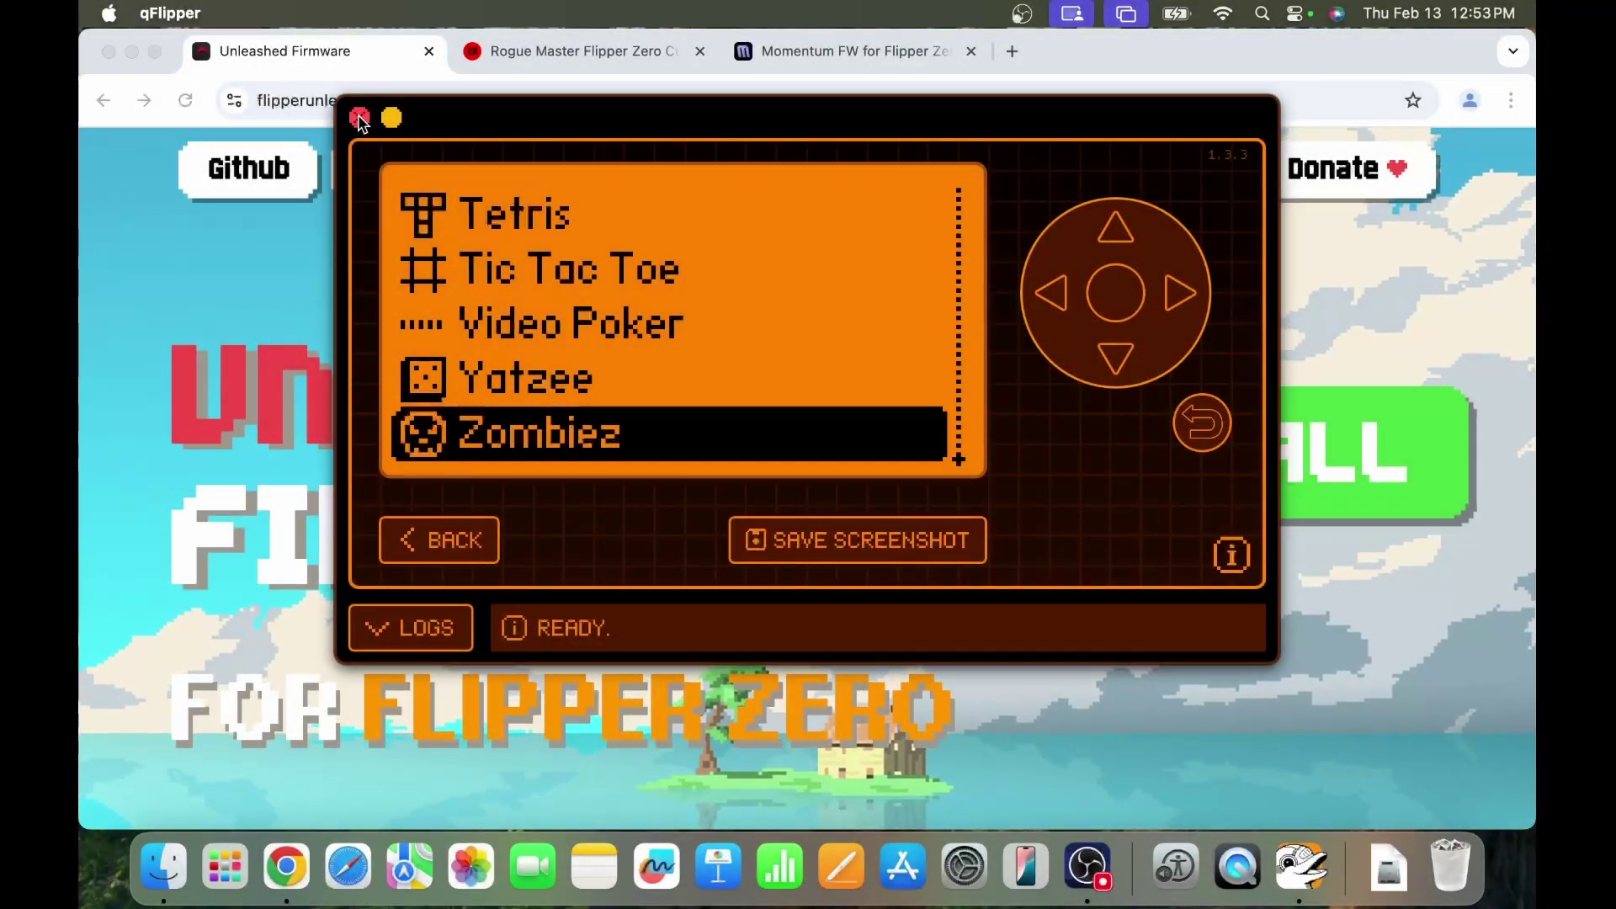
{"action": "left_click", "coordinate": [359, 118]}
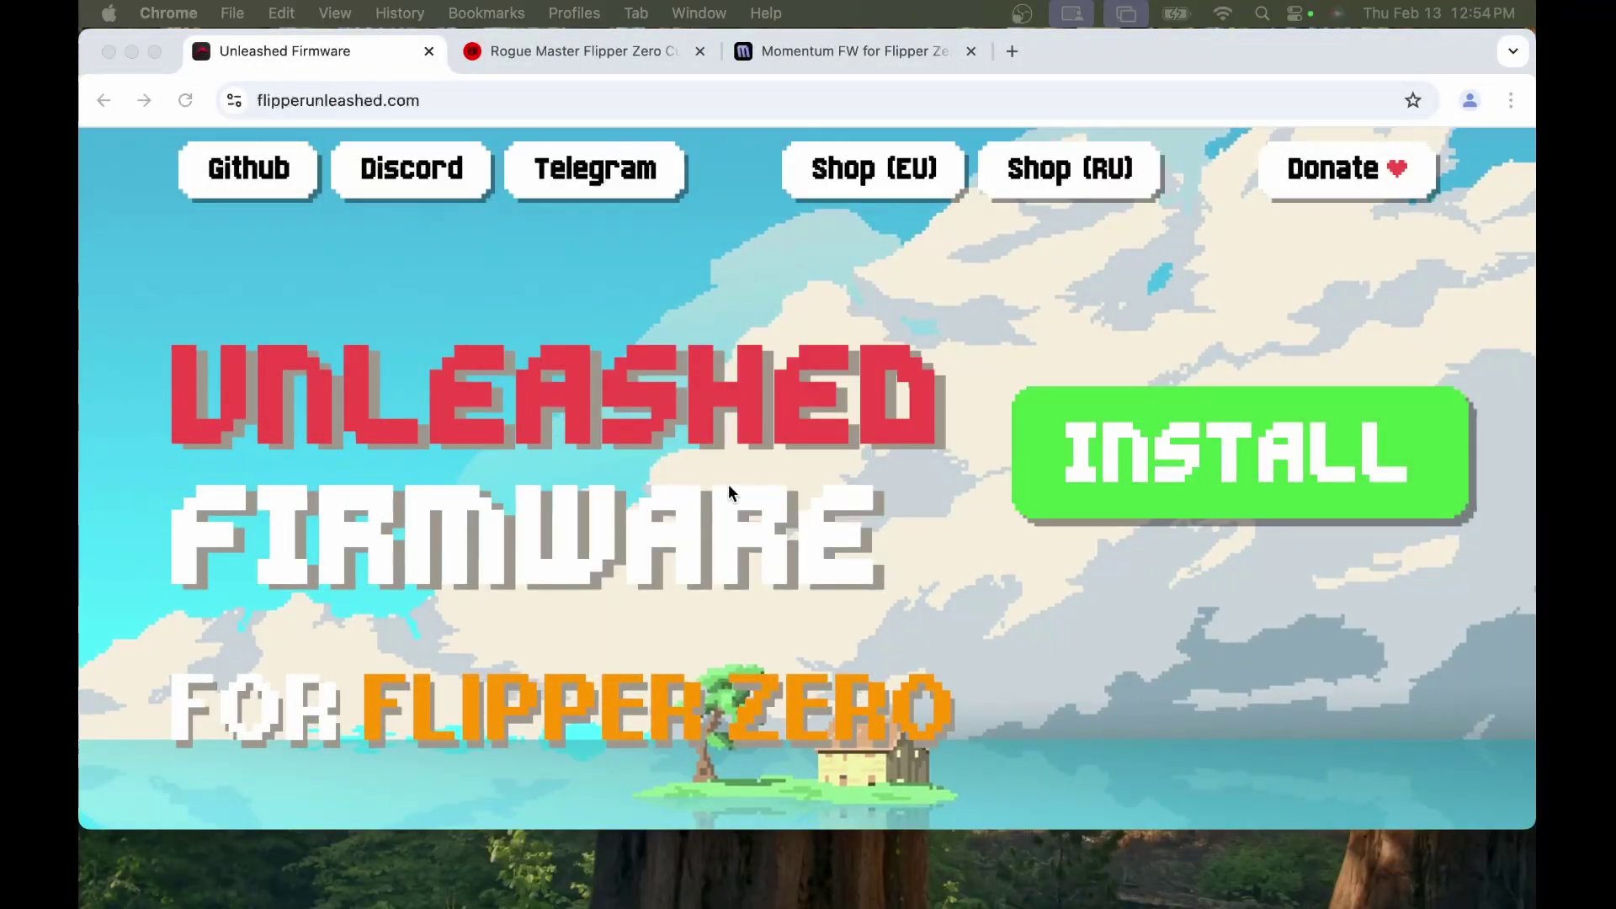
Install RogueMaster firmware RM0208-2035-0.420.0-f0143c6 from its GitHub release page through the web installer, and allow the USB accessory to connect.
{"action": "left_click", "coordinate": [562, 52]}
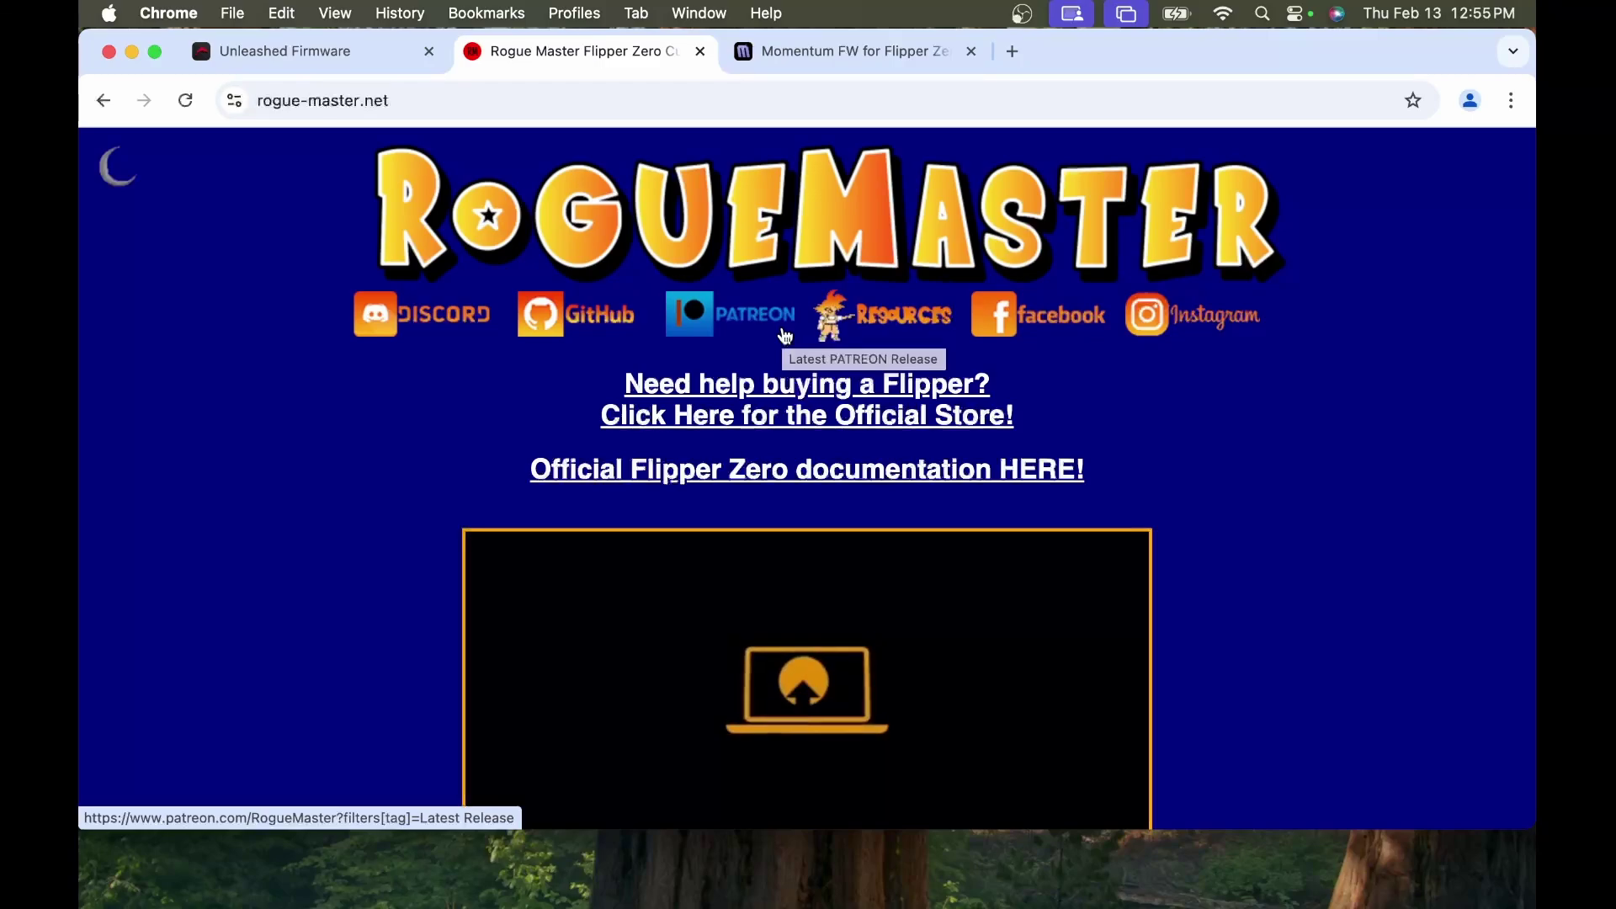
{"action": "left_click", "coordinate": [615, 337]}
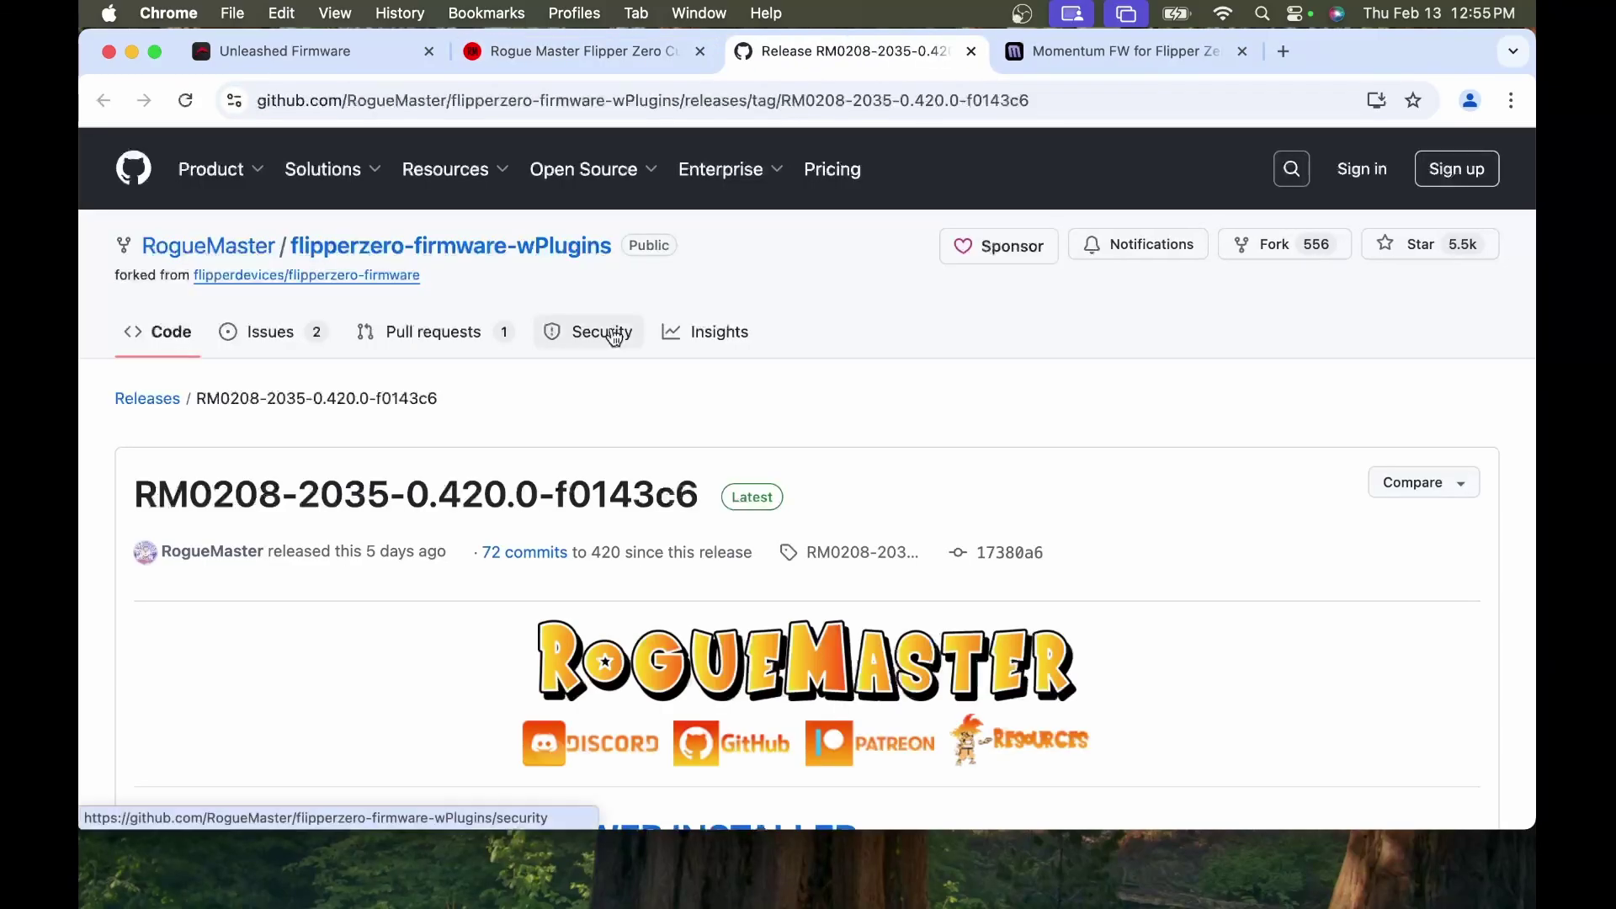
{"action": "scroll", "coordinate": [614, 337], "scroll_direction": "down", "scroll_amount": 4}
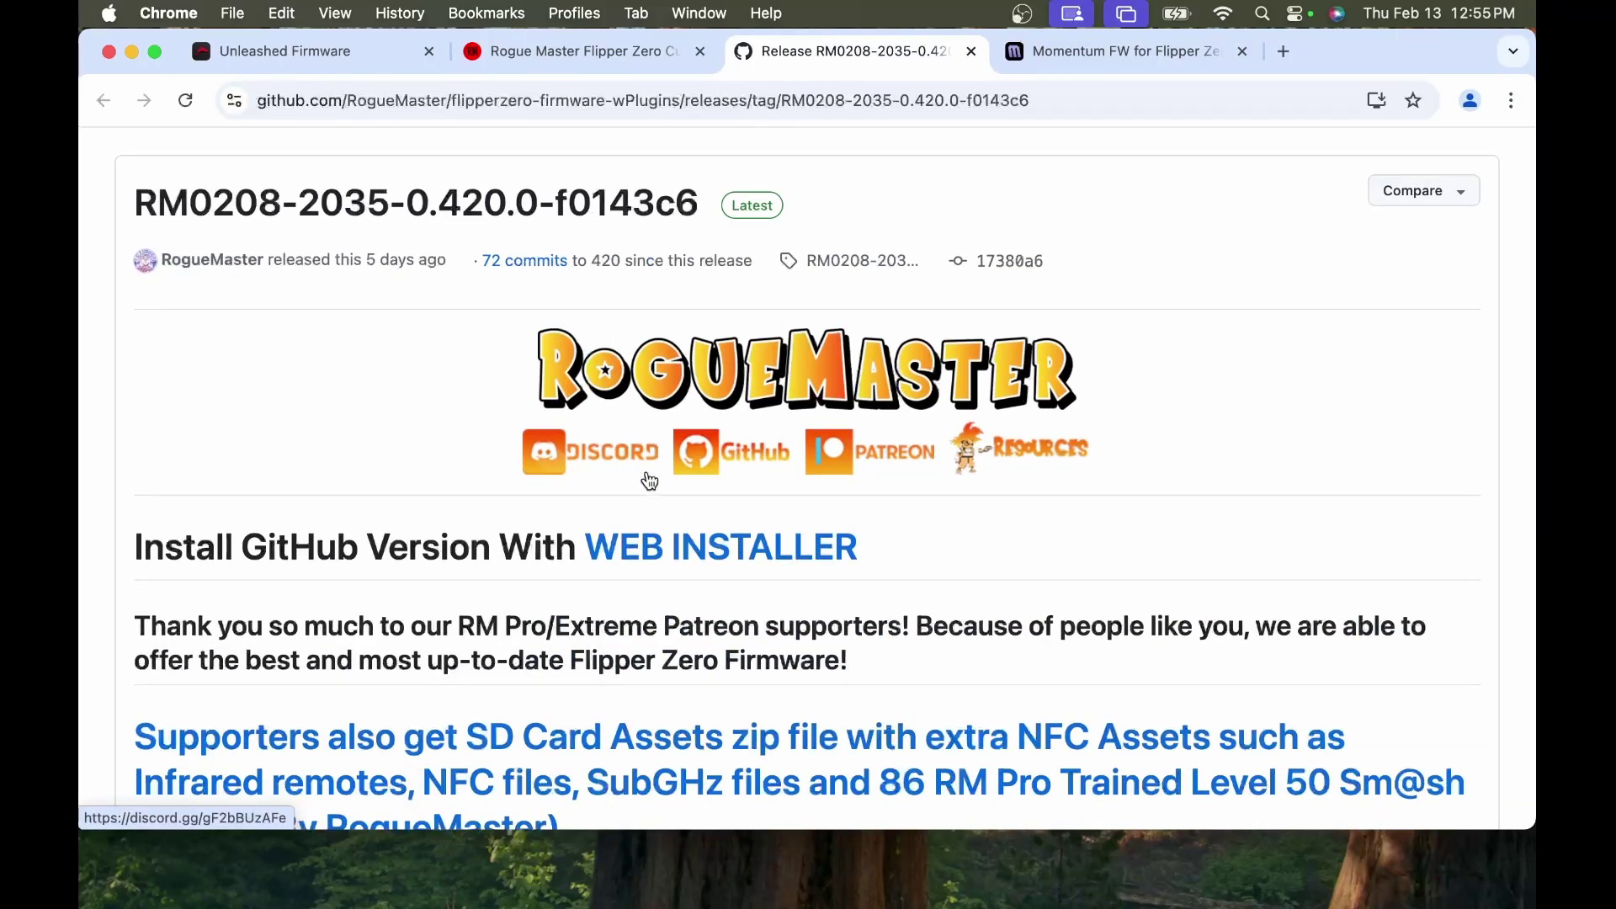
{"action": "left_click", "coordinate": [748, 556]}
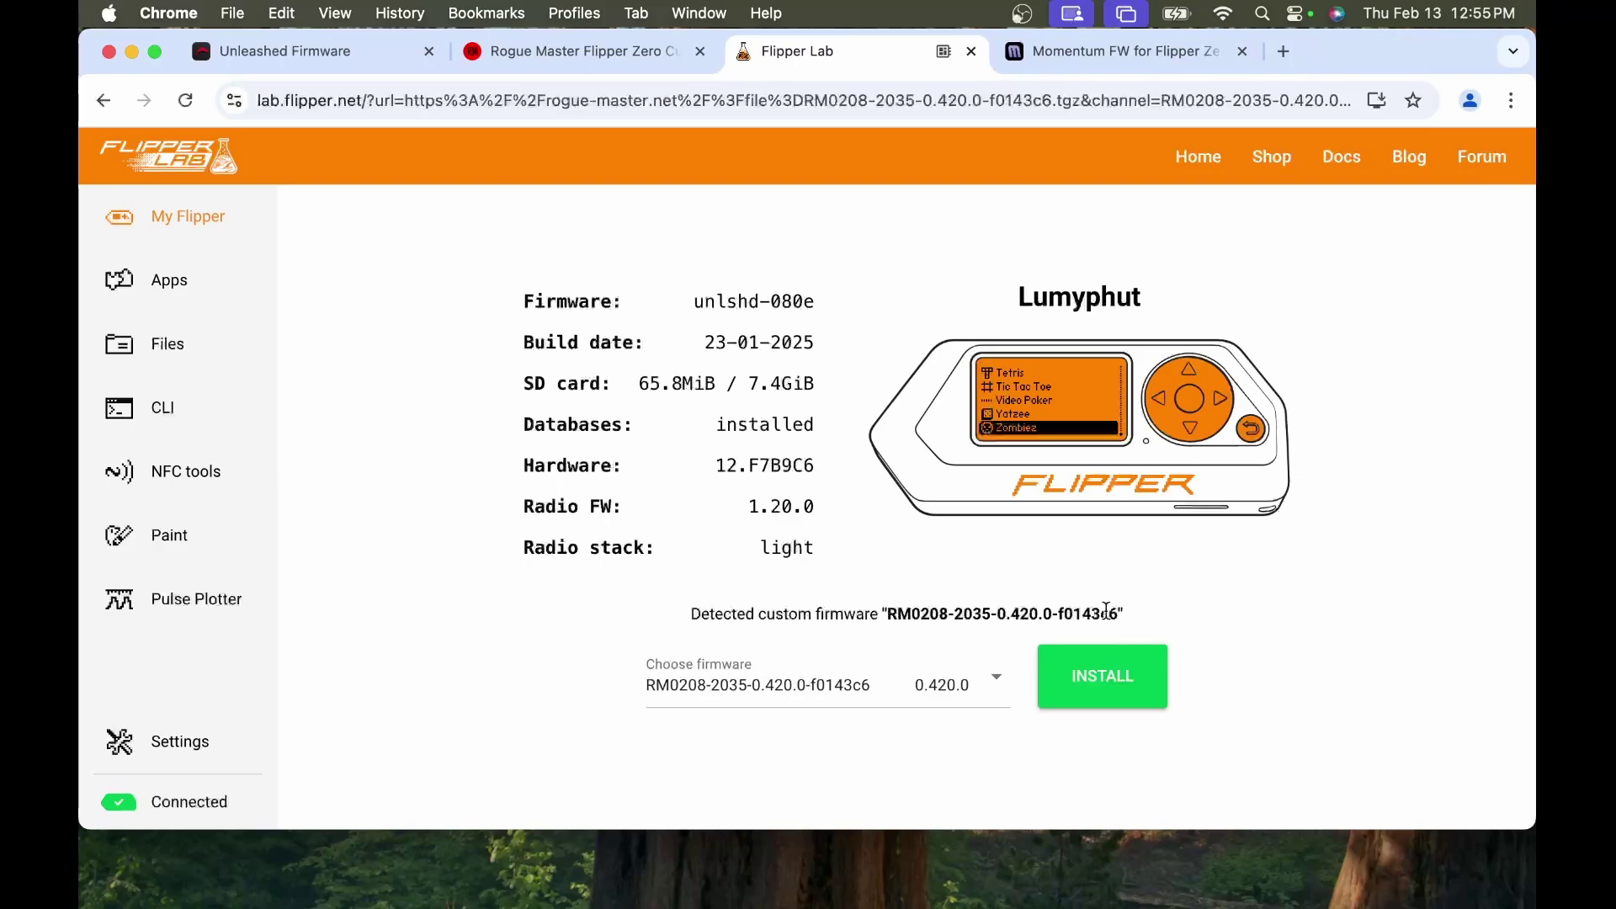
{"action": "left_click", "coordinate": [1092, 689]}
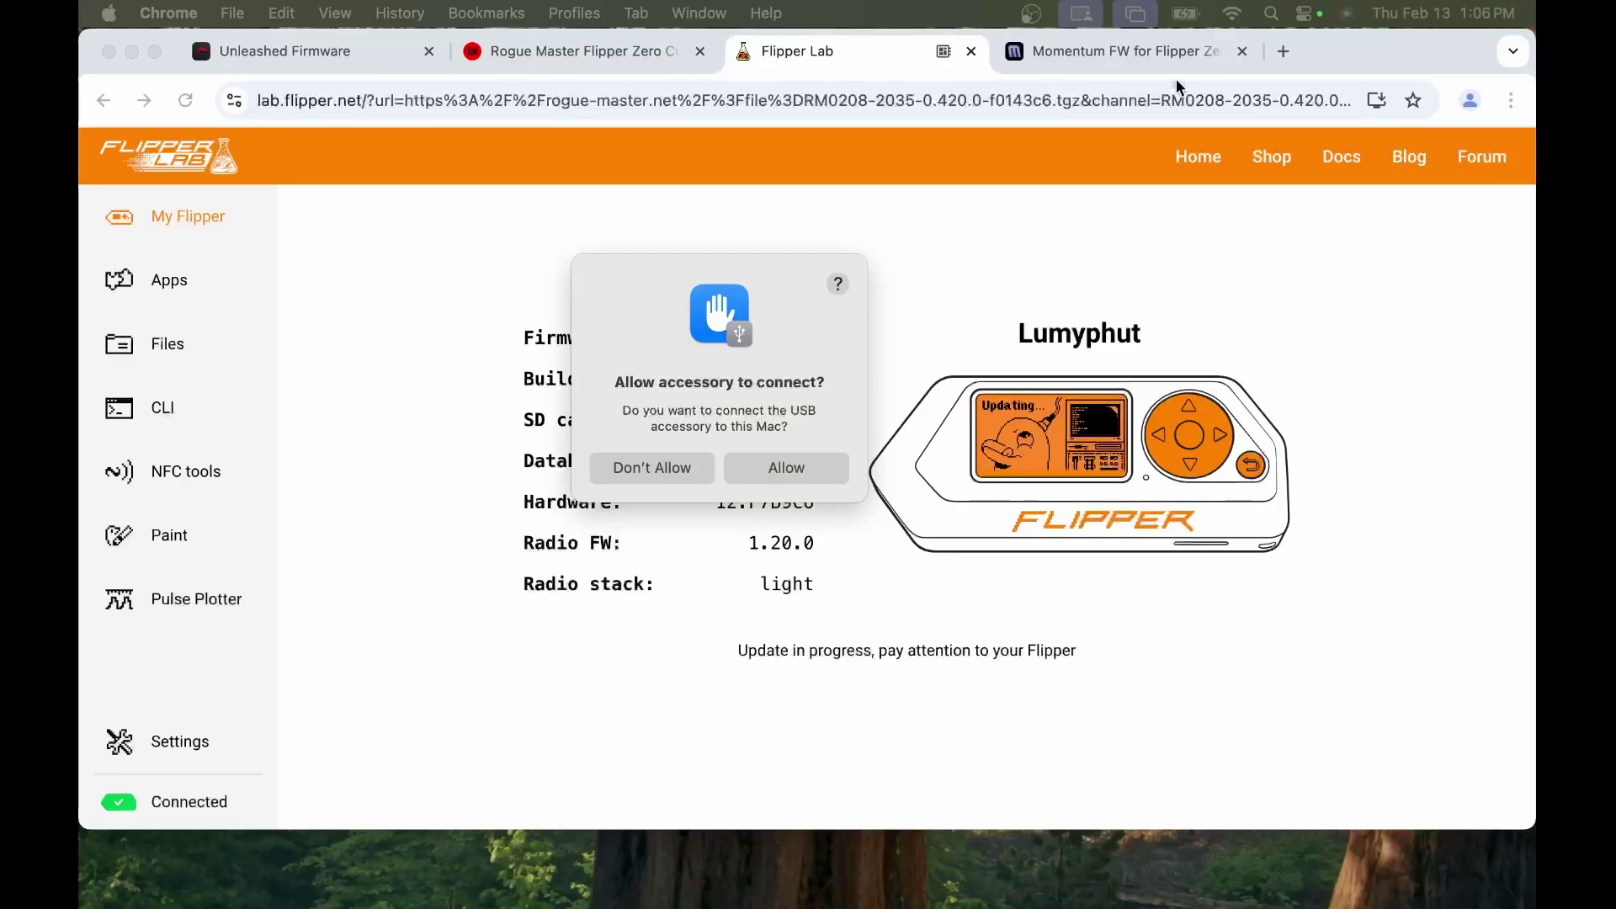
{"action": "left_click", "coordinate": [792, 468]}
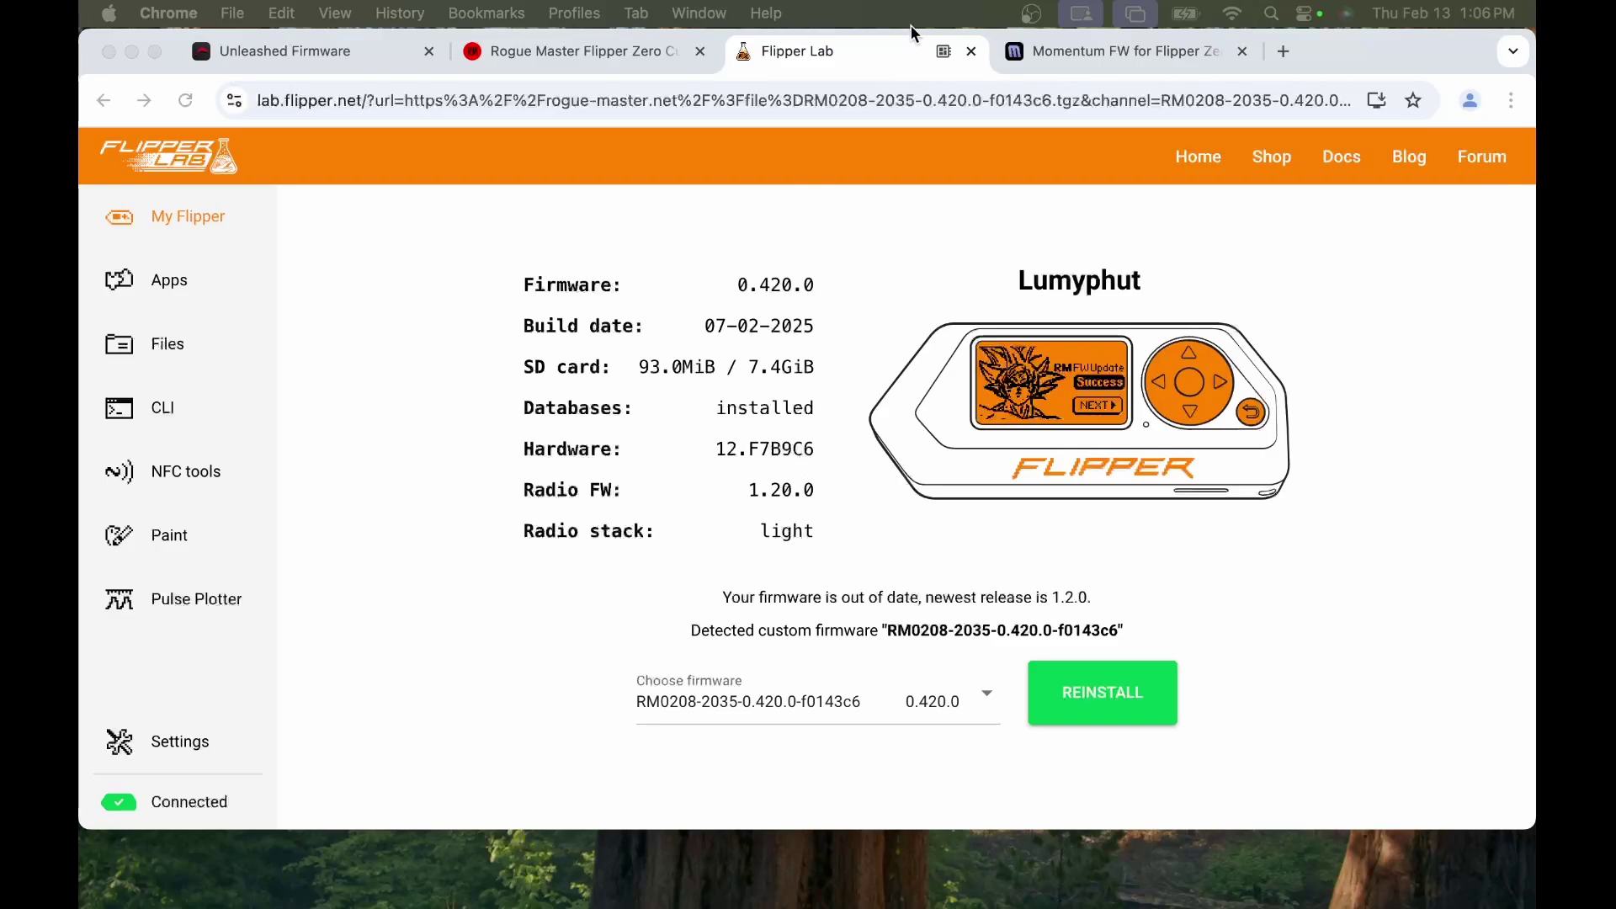
Close the Flipper Lab page and switch to qFlipper by searching the system for "qf".
{"action": "left_click", "coordinate": [972, 53]}
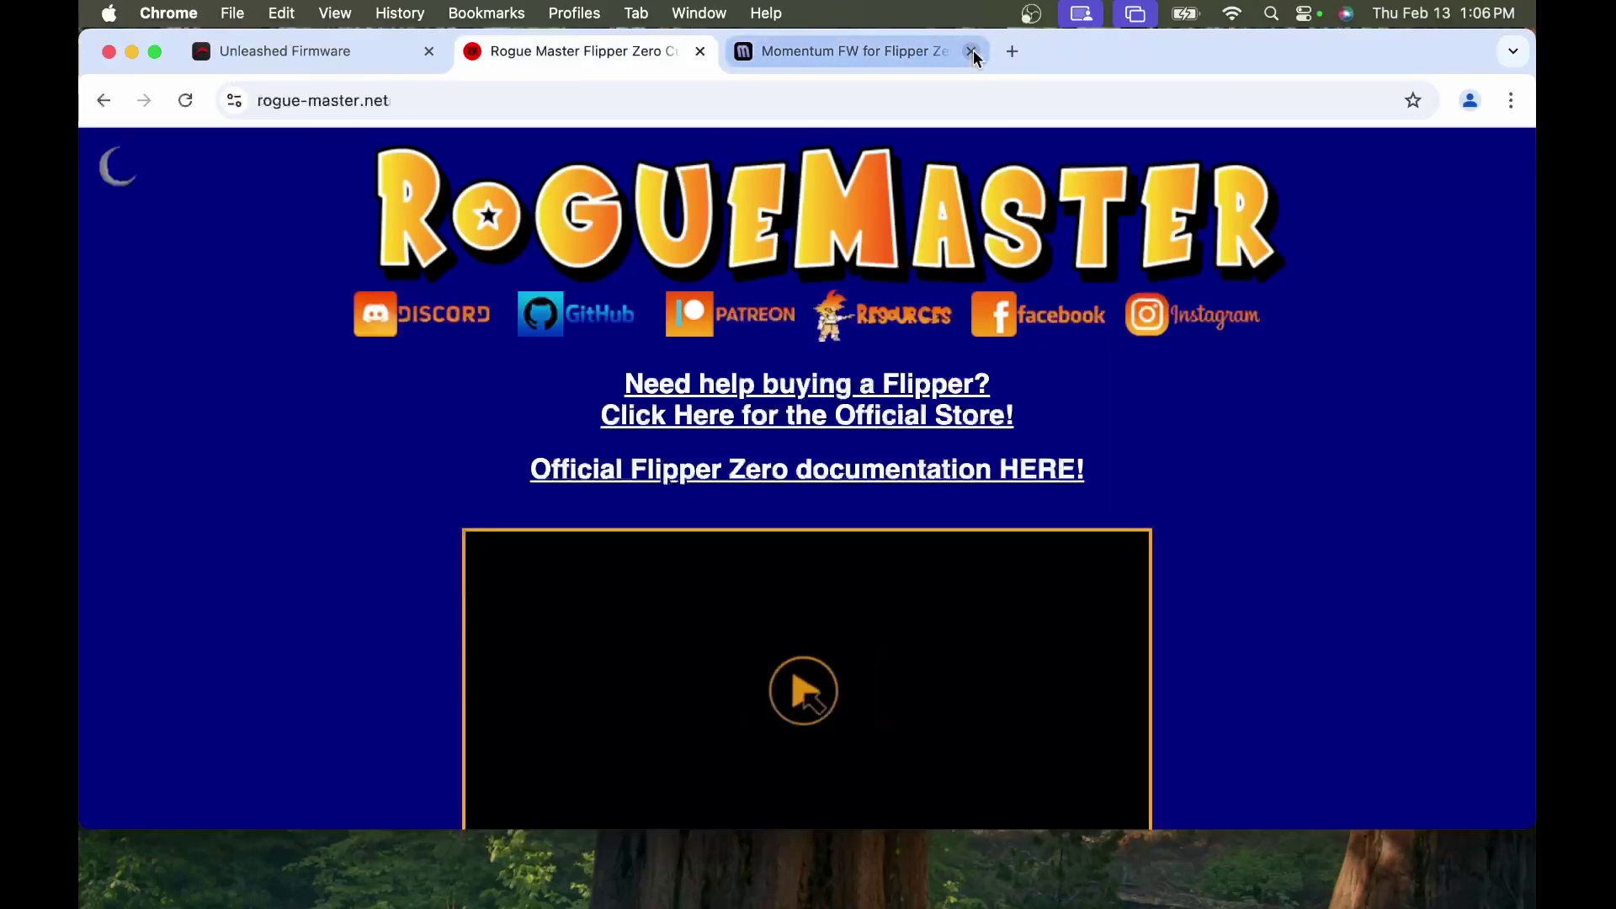
{"action": "key", "text": "super+space"}
{"action": "type", "text": "qf"}
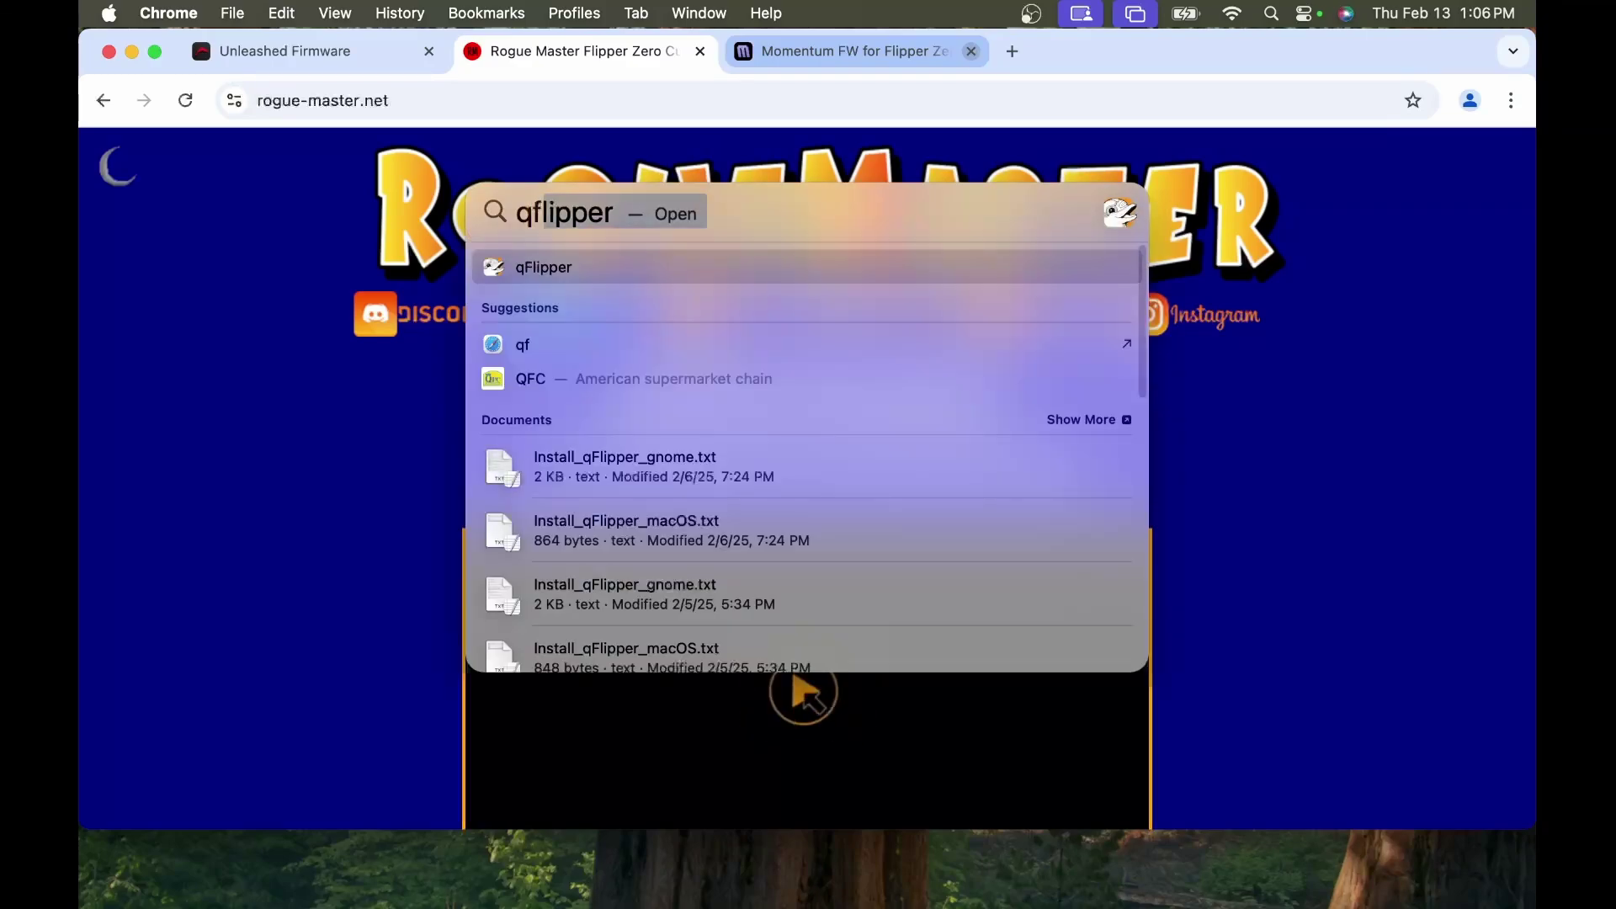
{"action": "key", "text": "Return"}
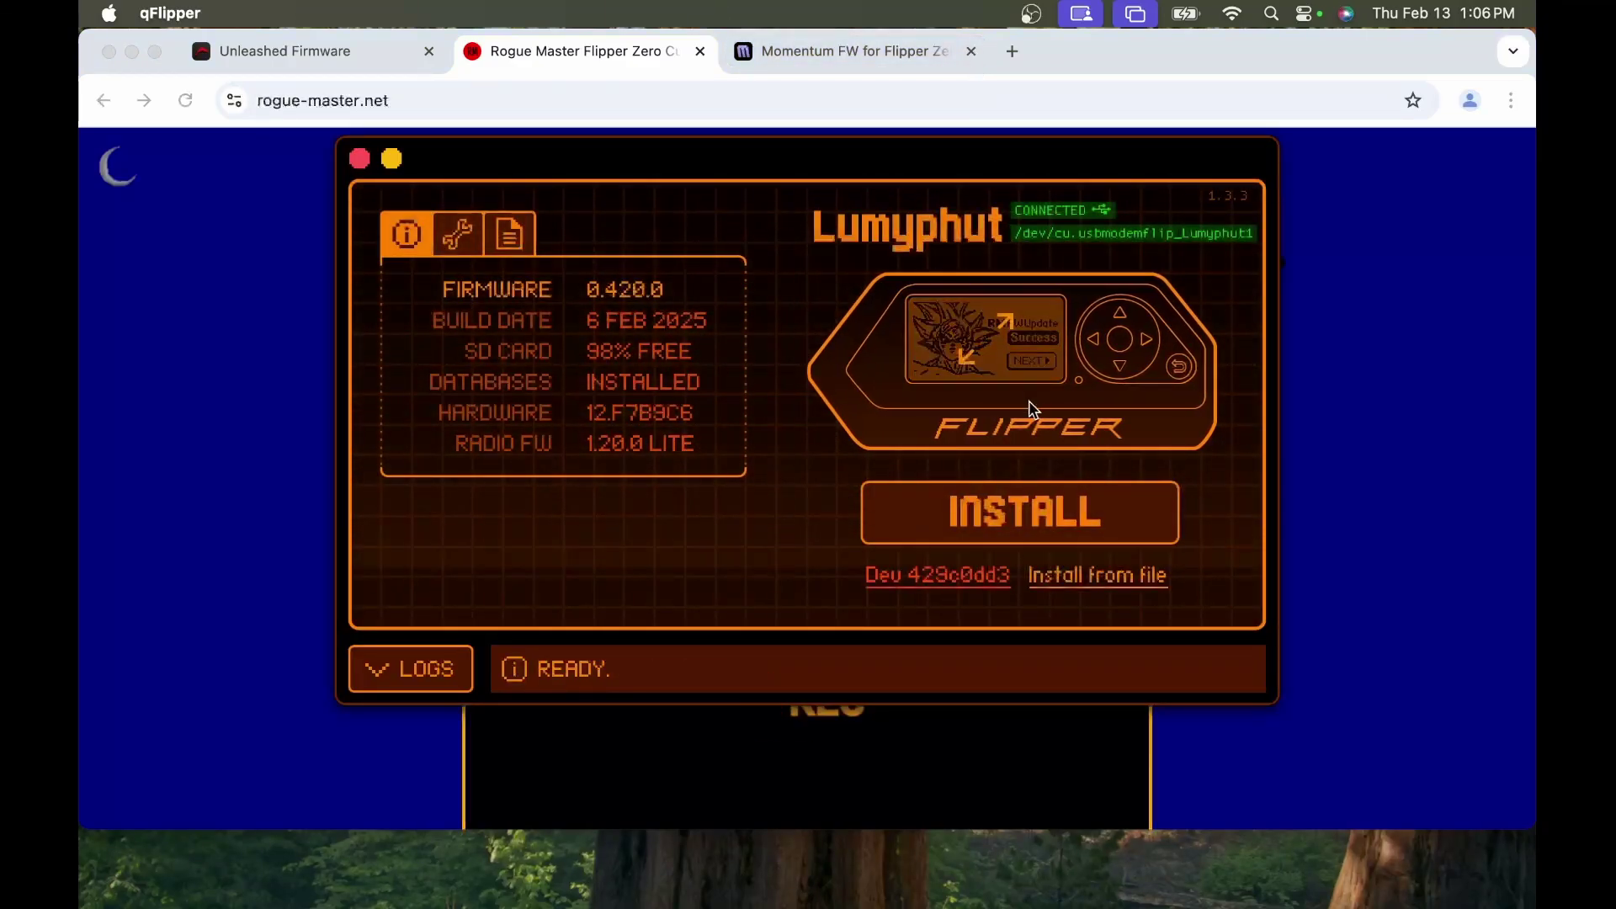
Open the mirrored device screen and go through the RogueMaster update pages to the device's desktop.
{"action": "left_click", "coordinate": [1030, 408]}
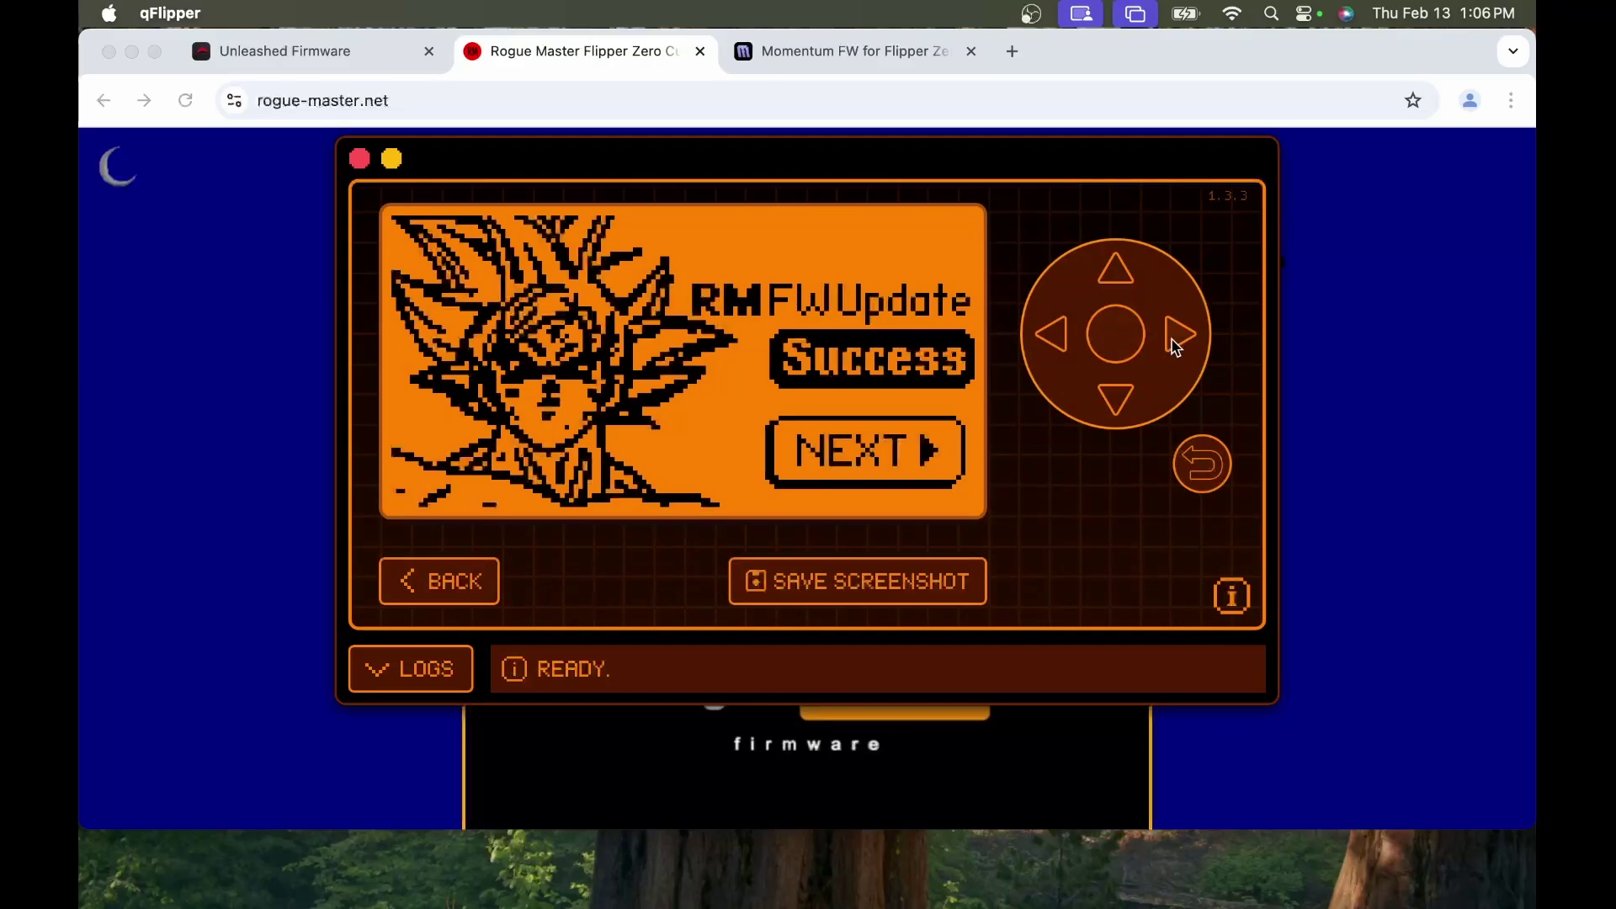
{"action": "left_click", "coordinate": [1178, 341]}
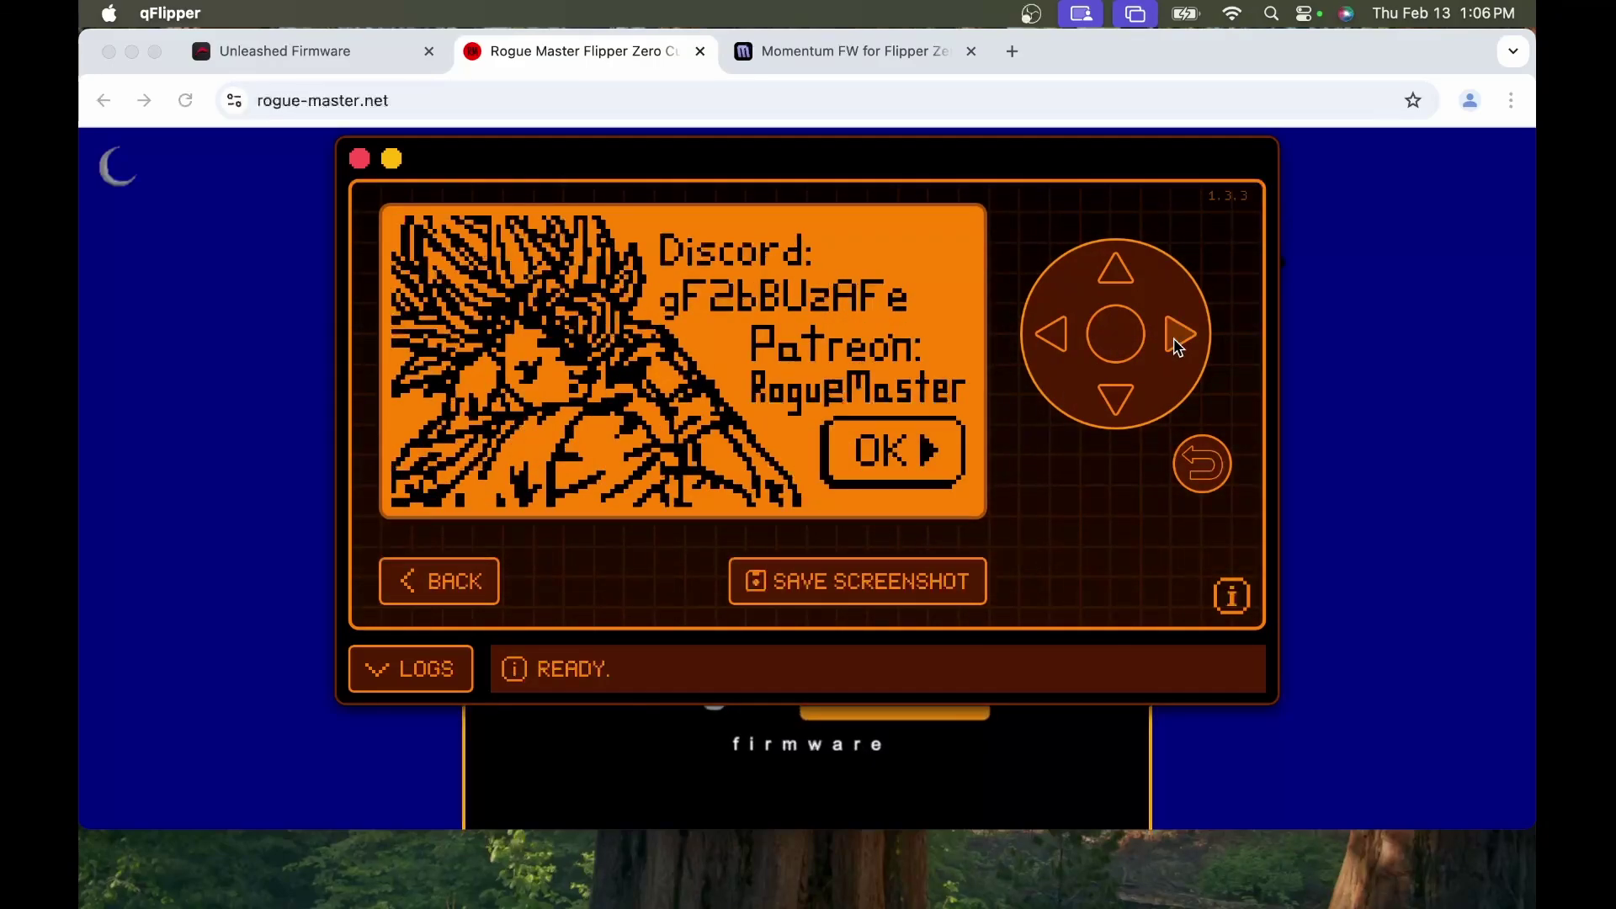
{"action": "left_click", "coordinate": [1179, 341]}
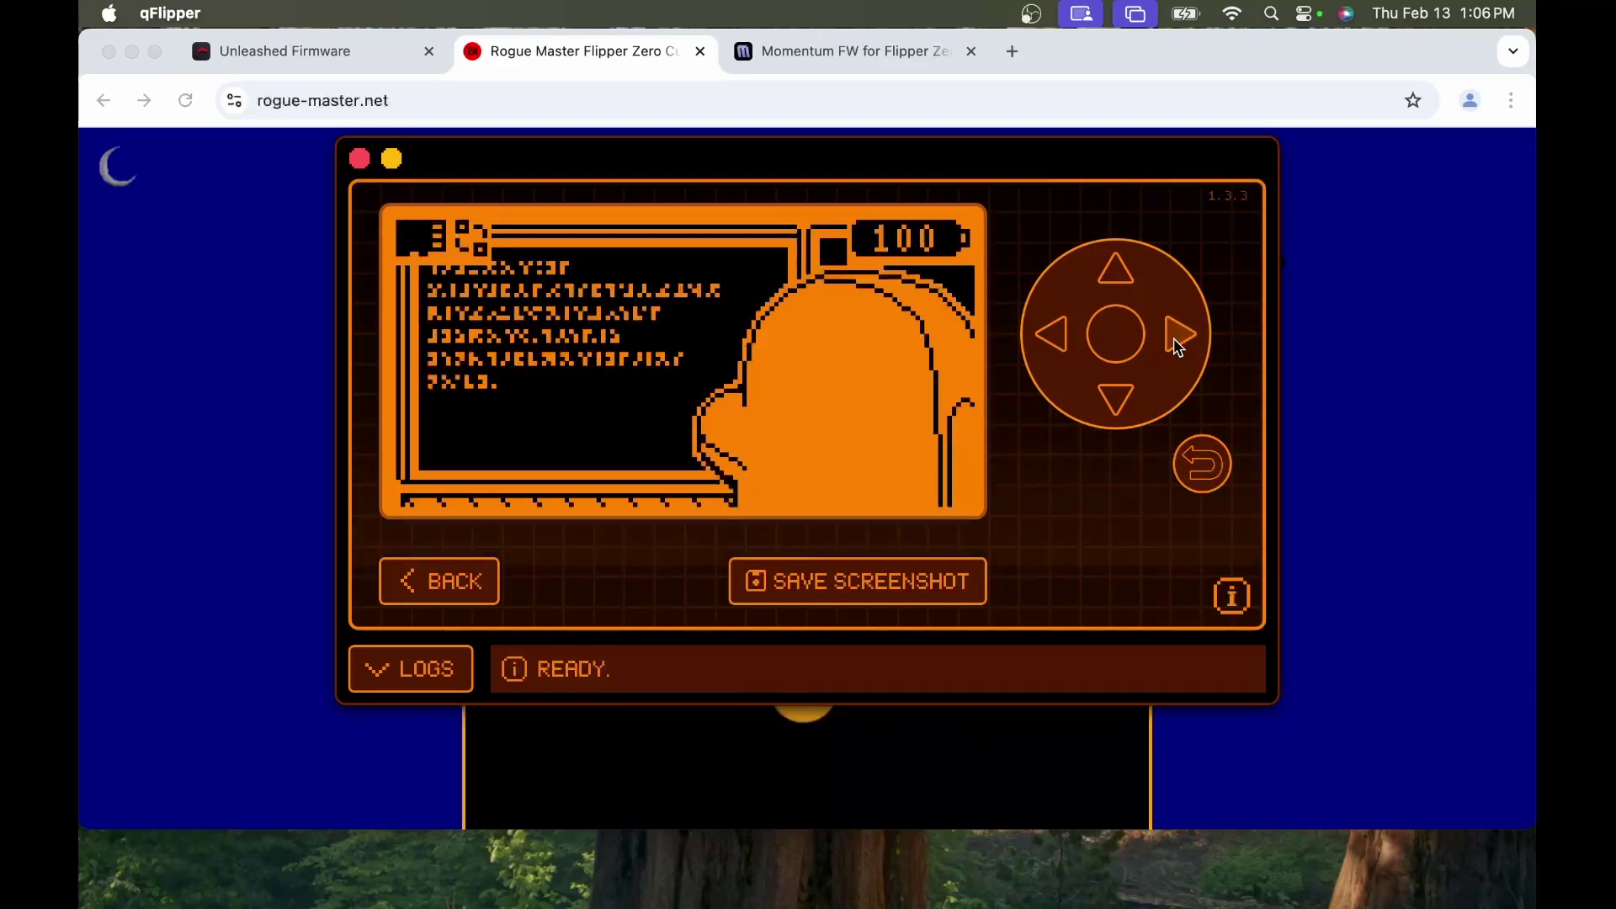
Open the Browser settings under CFW Settings > Interface on the device, and close qFlipper.
{"action": "left_click", "coordinate": [1118, 338]}
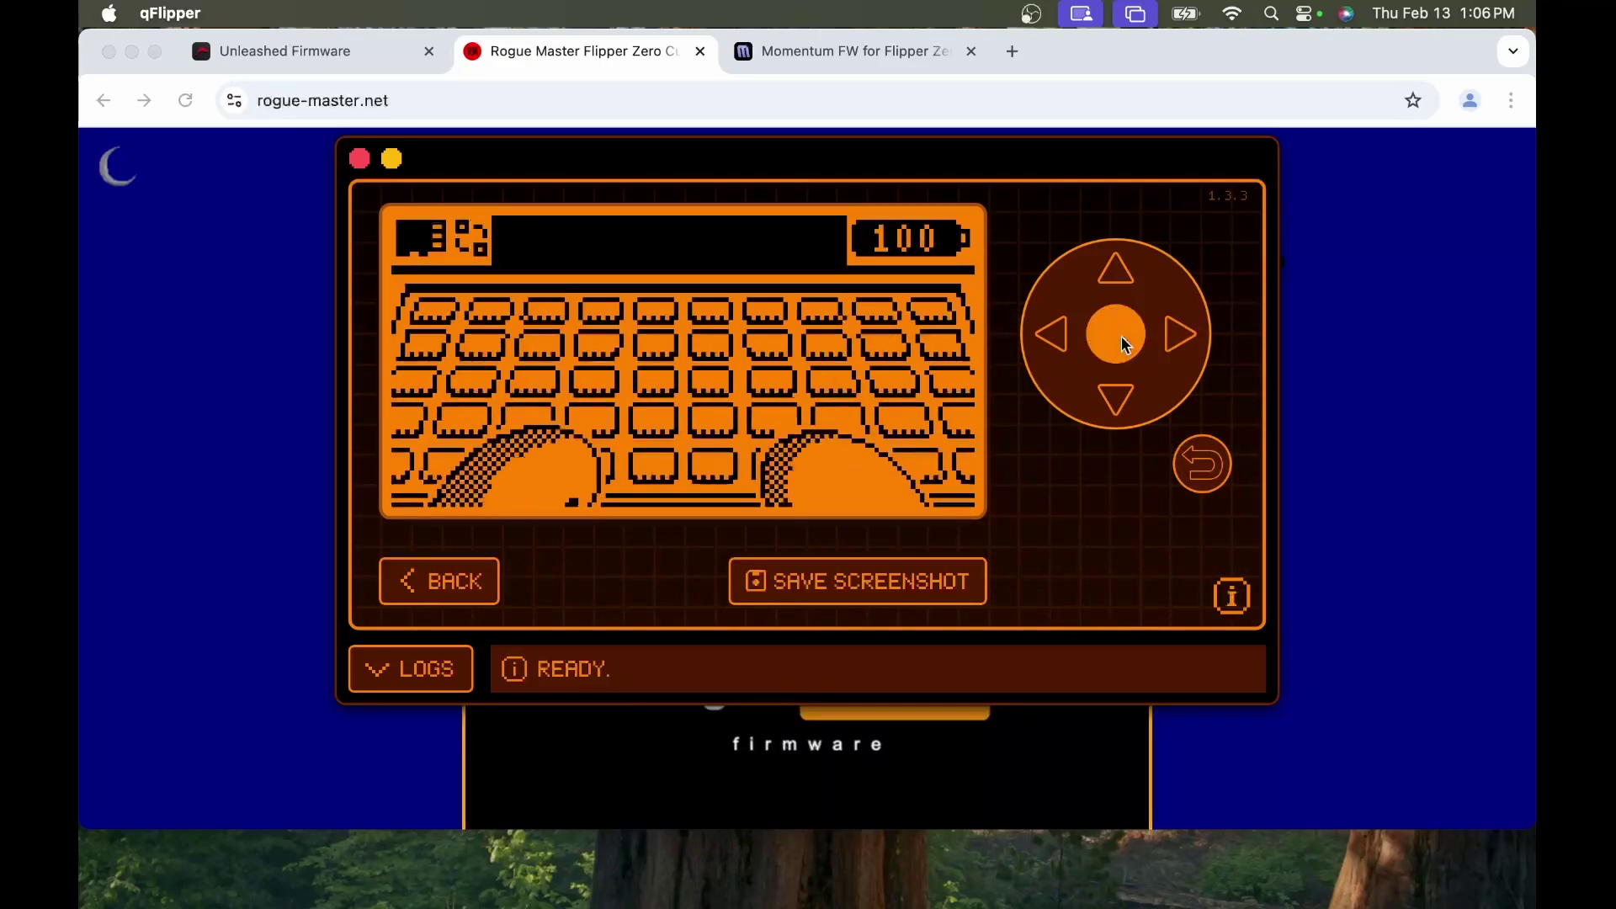
{"action": "left_click", "coordinate": [1116, 269]}
{"action": "left_click", "coordinate": [1117, 270]}
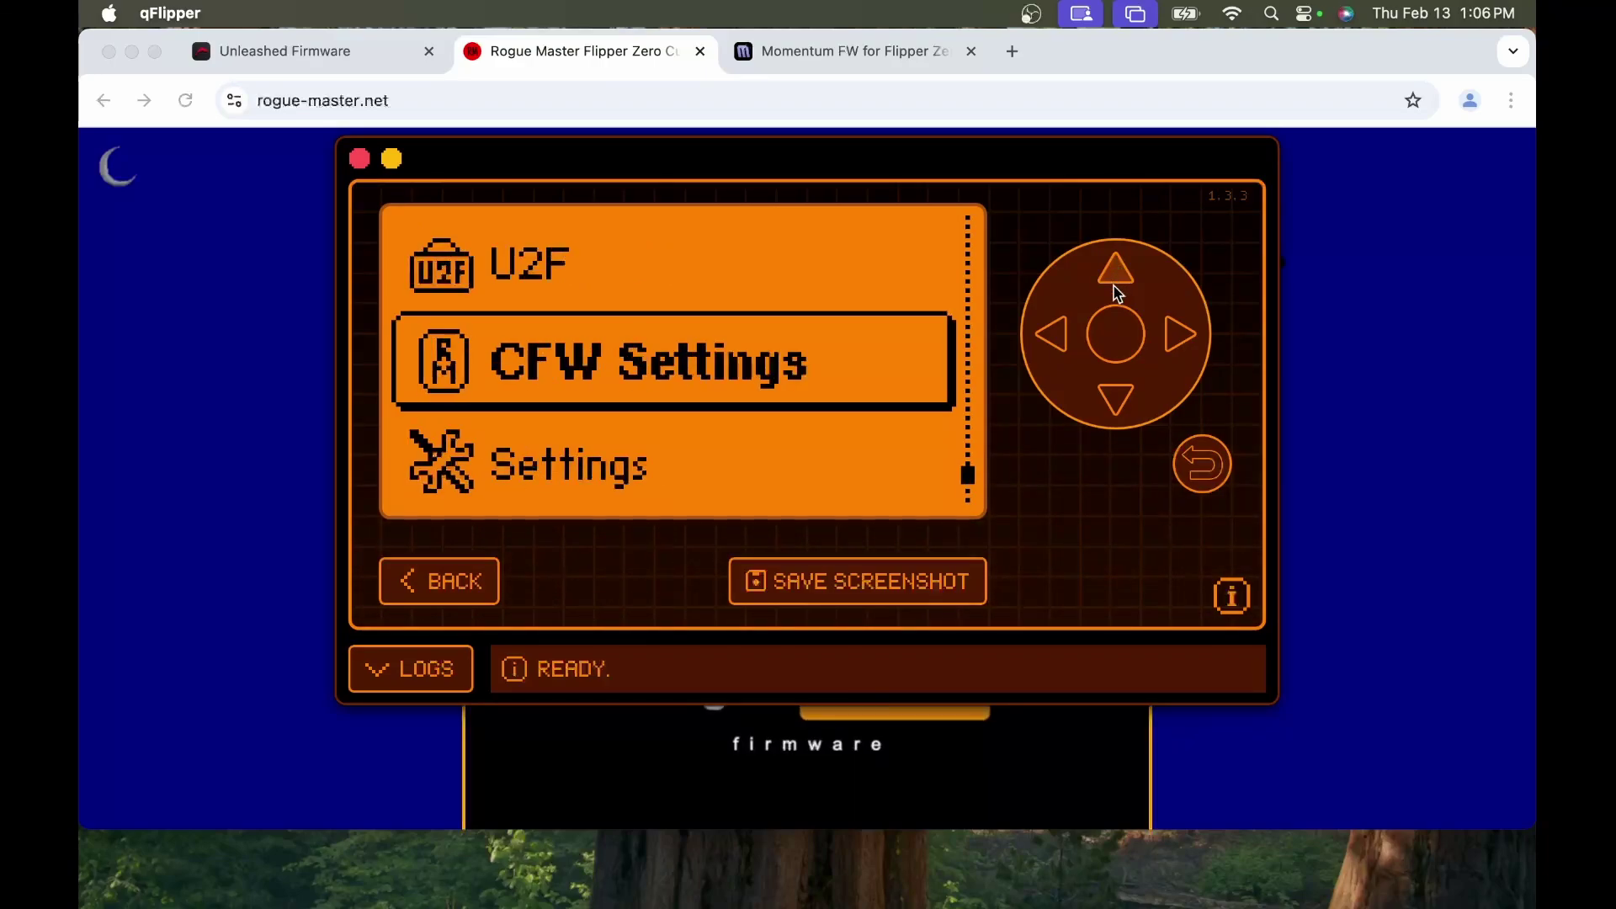
{"action": "left_click", "coordinate": [1118, 336]}
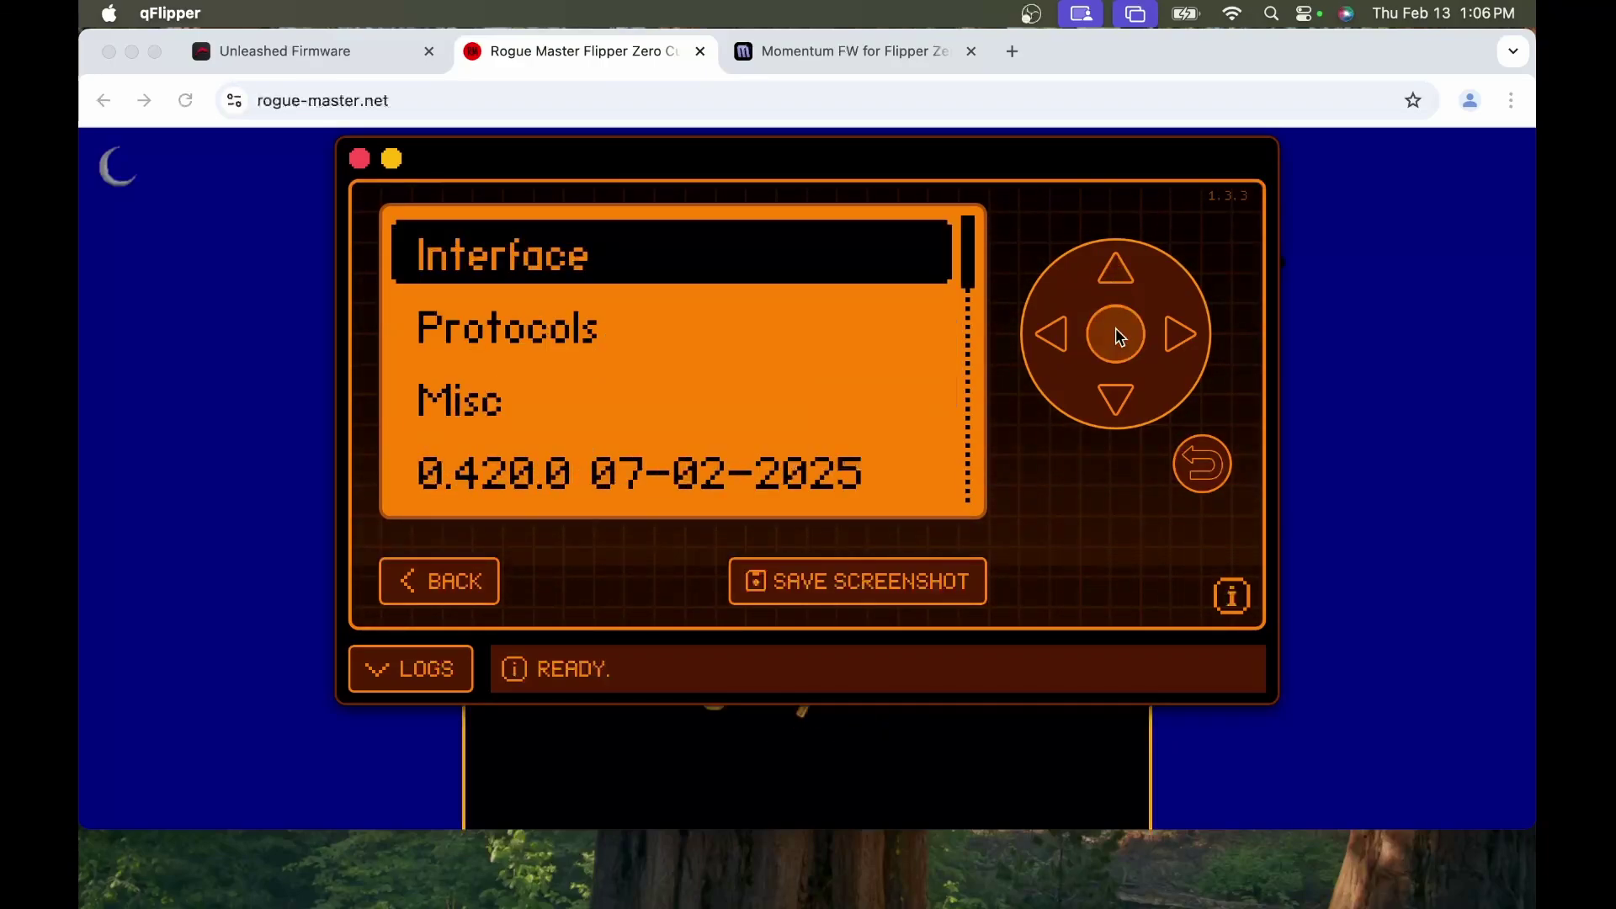
{"action": "left_click", "coordinate": [1116, 335]}
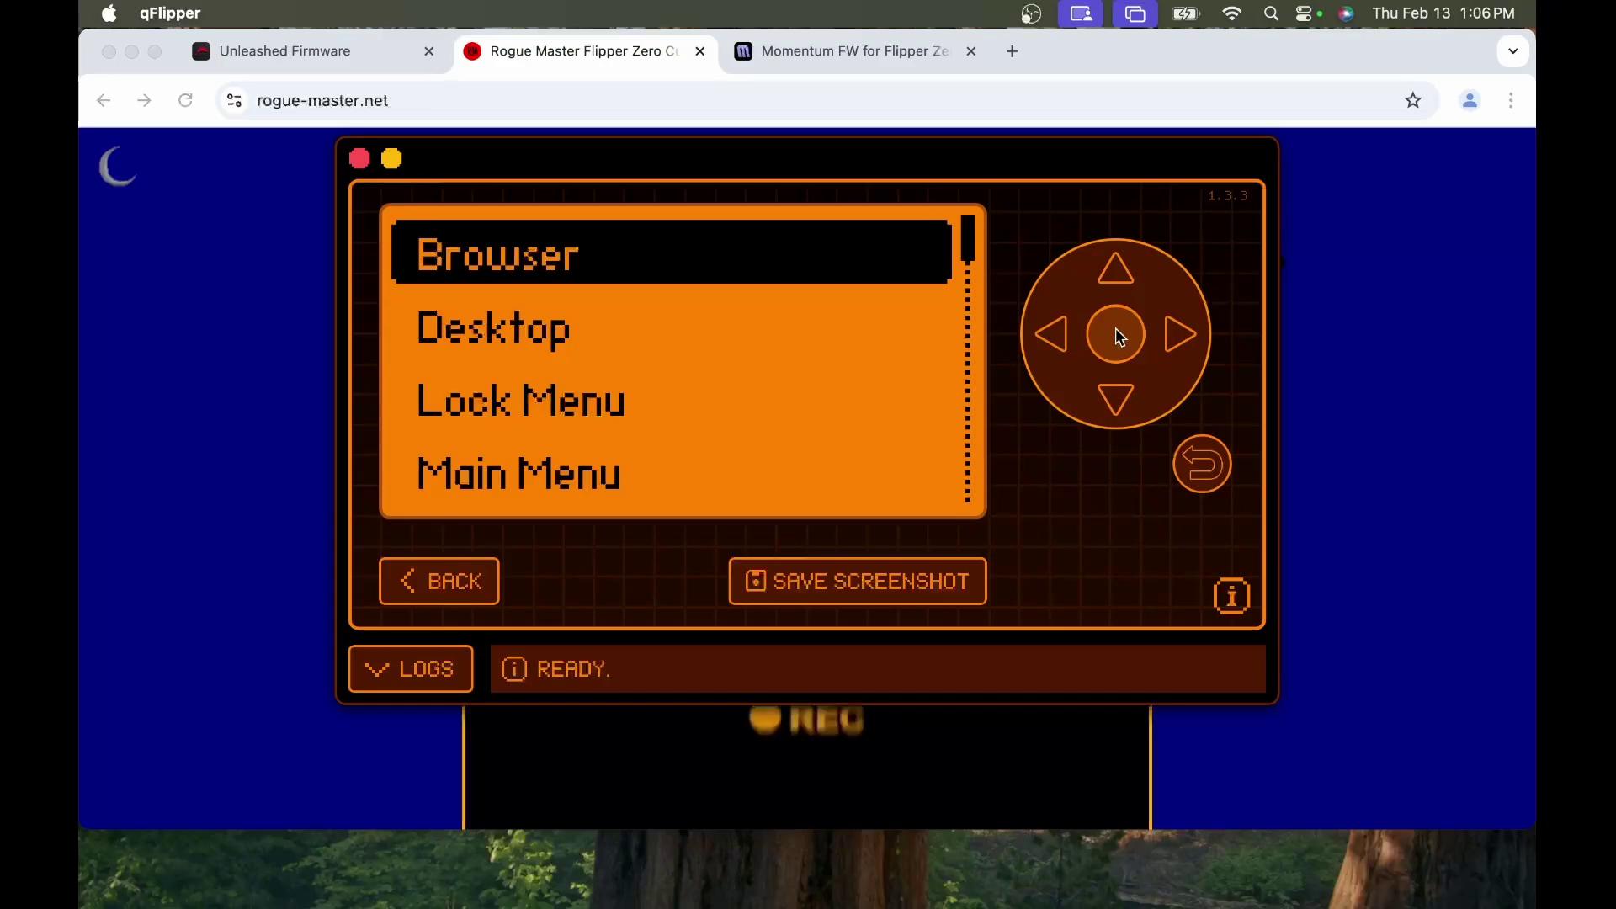
{"action": "left_click", "coordinate": [1116, 335]}
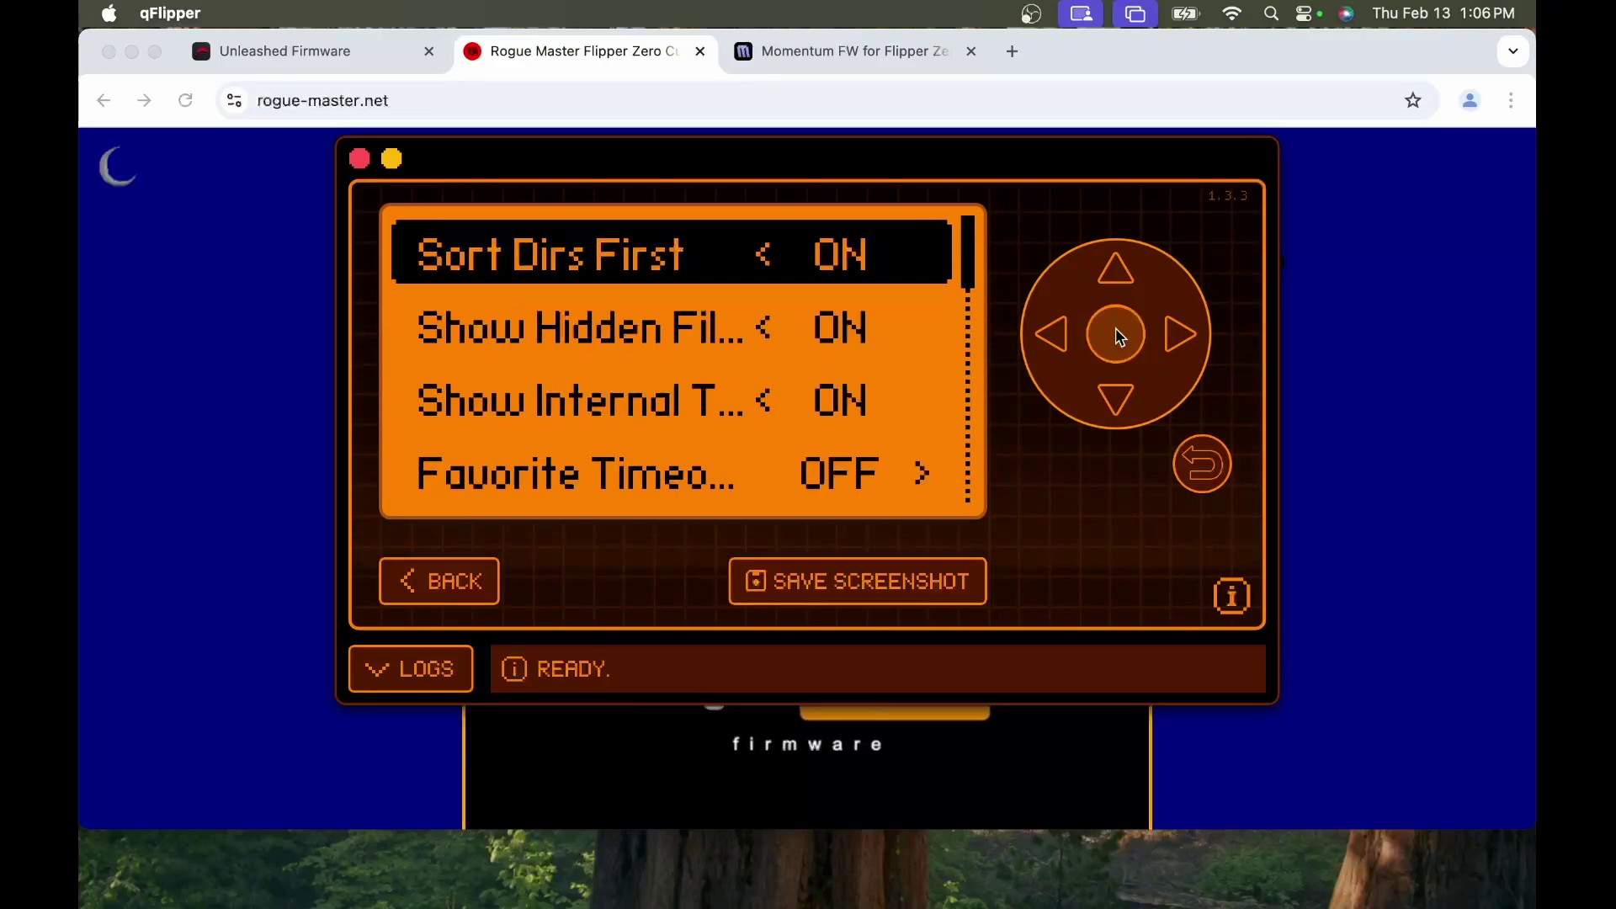
{"action": "left_click", "coordinate": [316, 212]}
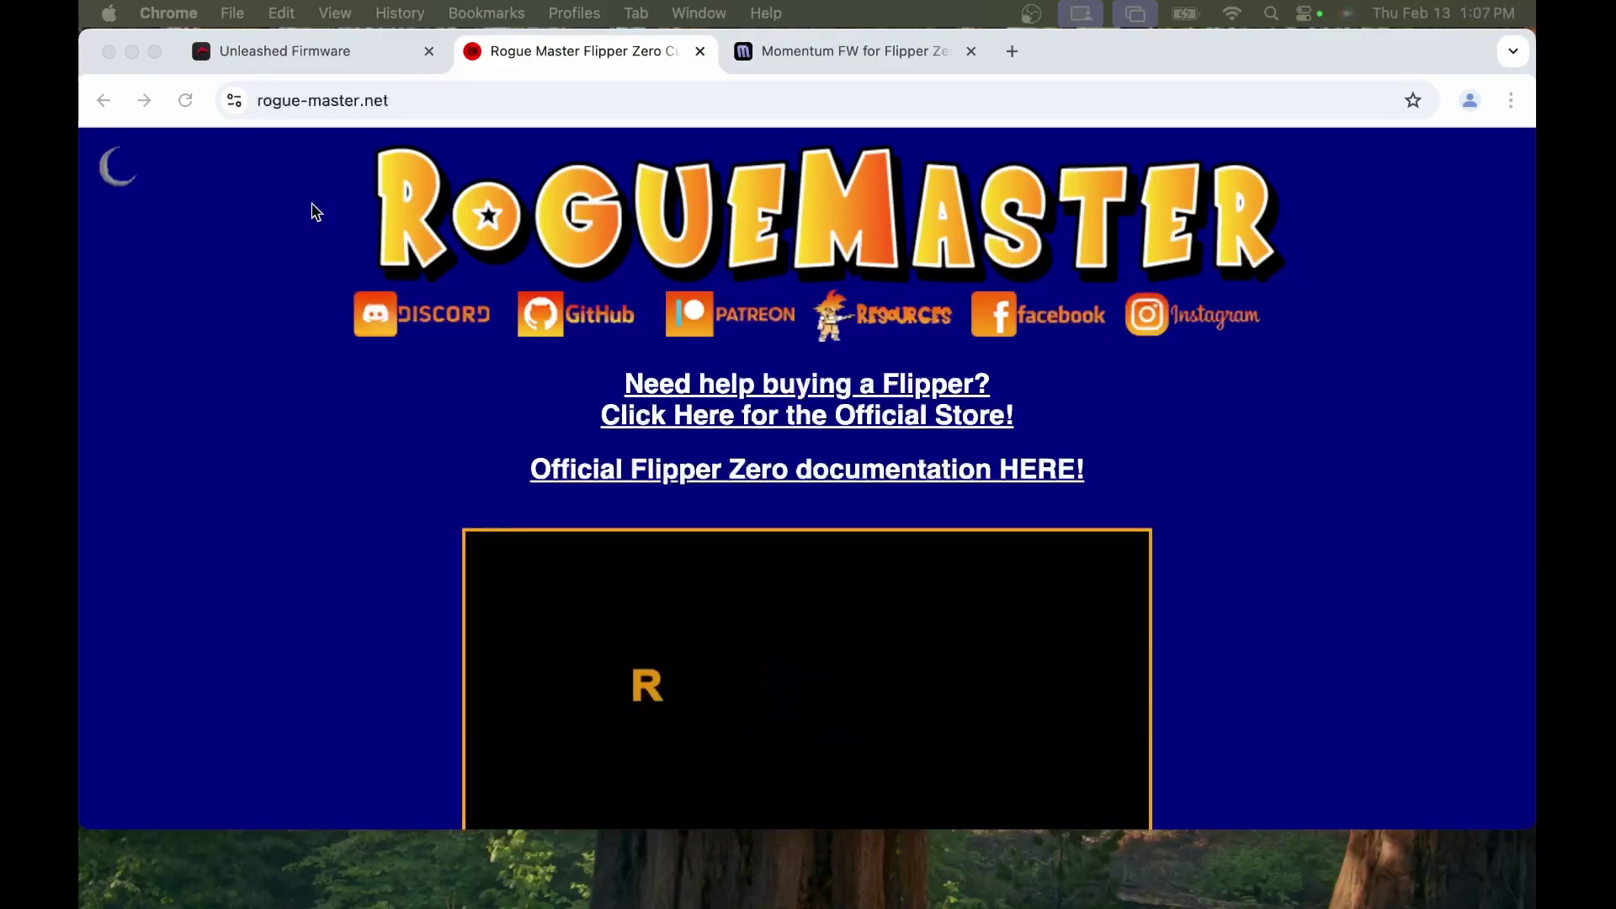
Open the Momentum web updater in Chrome and connect it to the Flipper's serial port.
{"action": "left_click", "coordinate": [857, 49]}
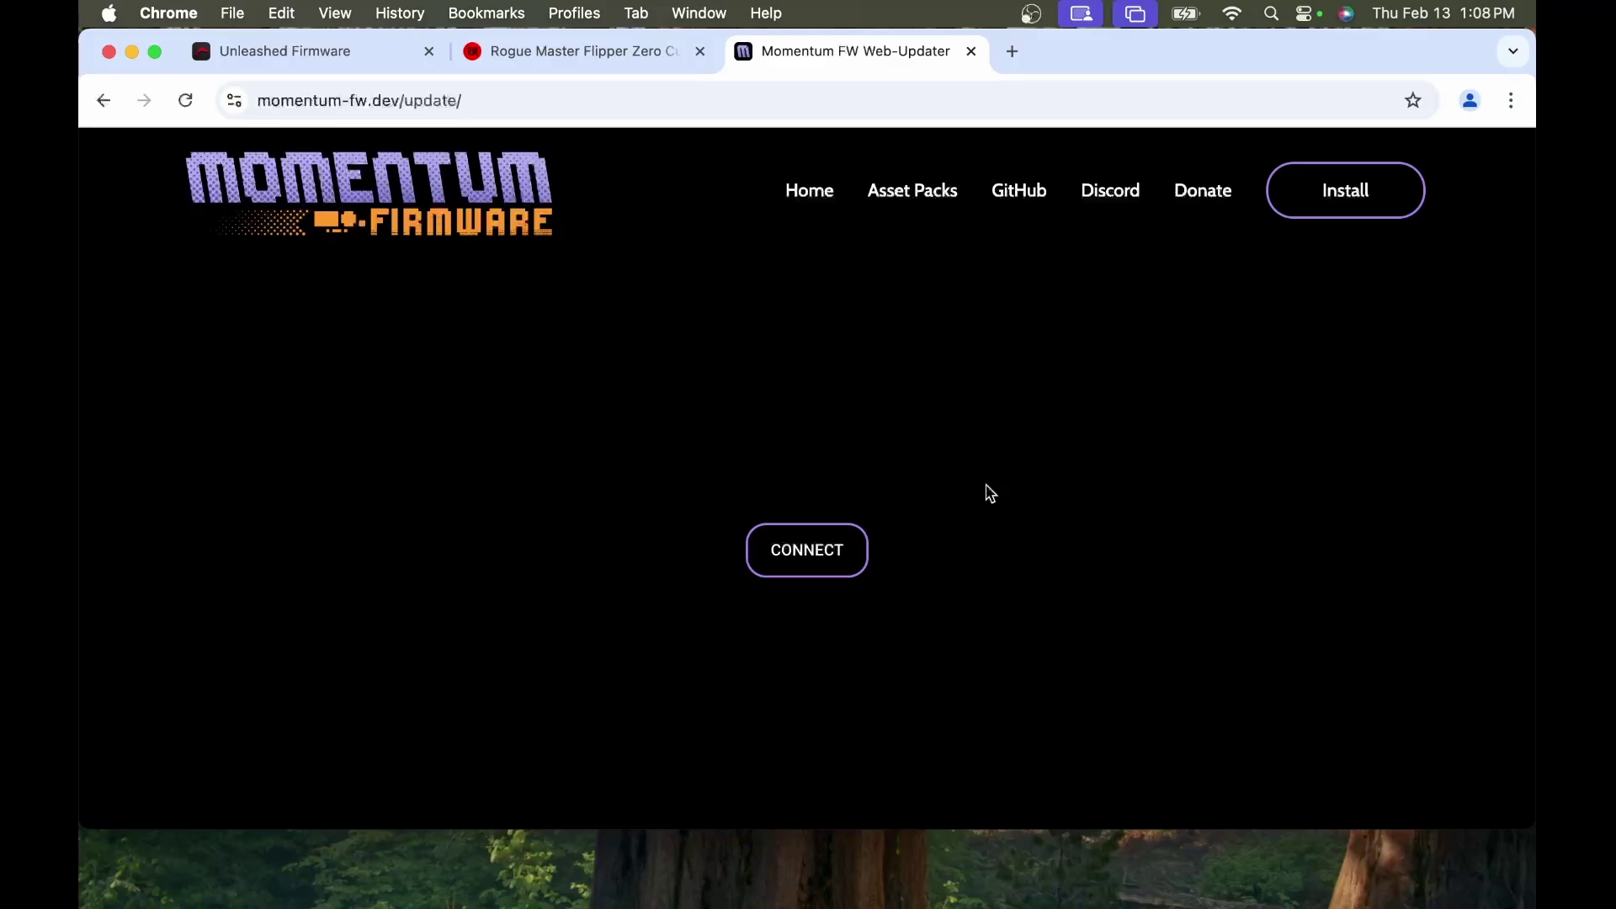
{"action": "left_click", "coordinate": [809, 576]}
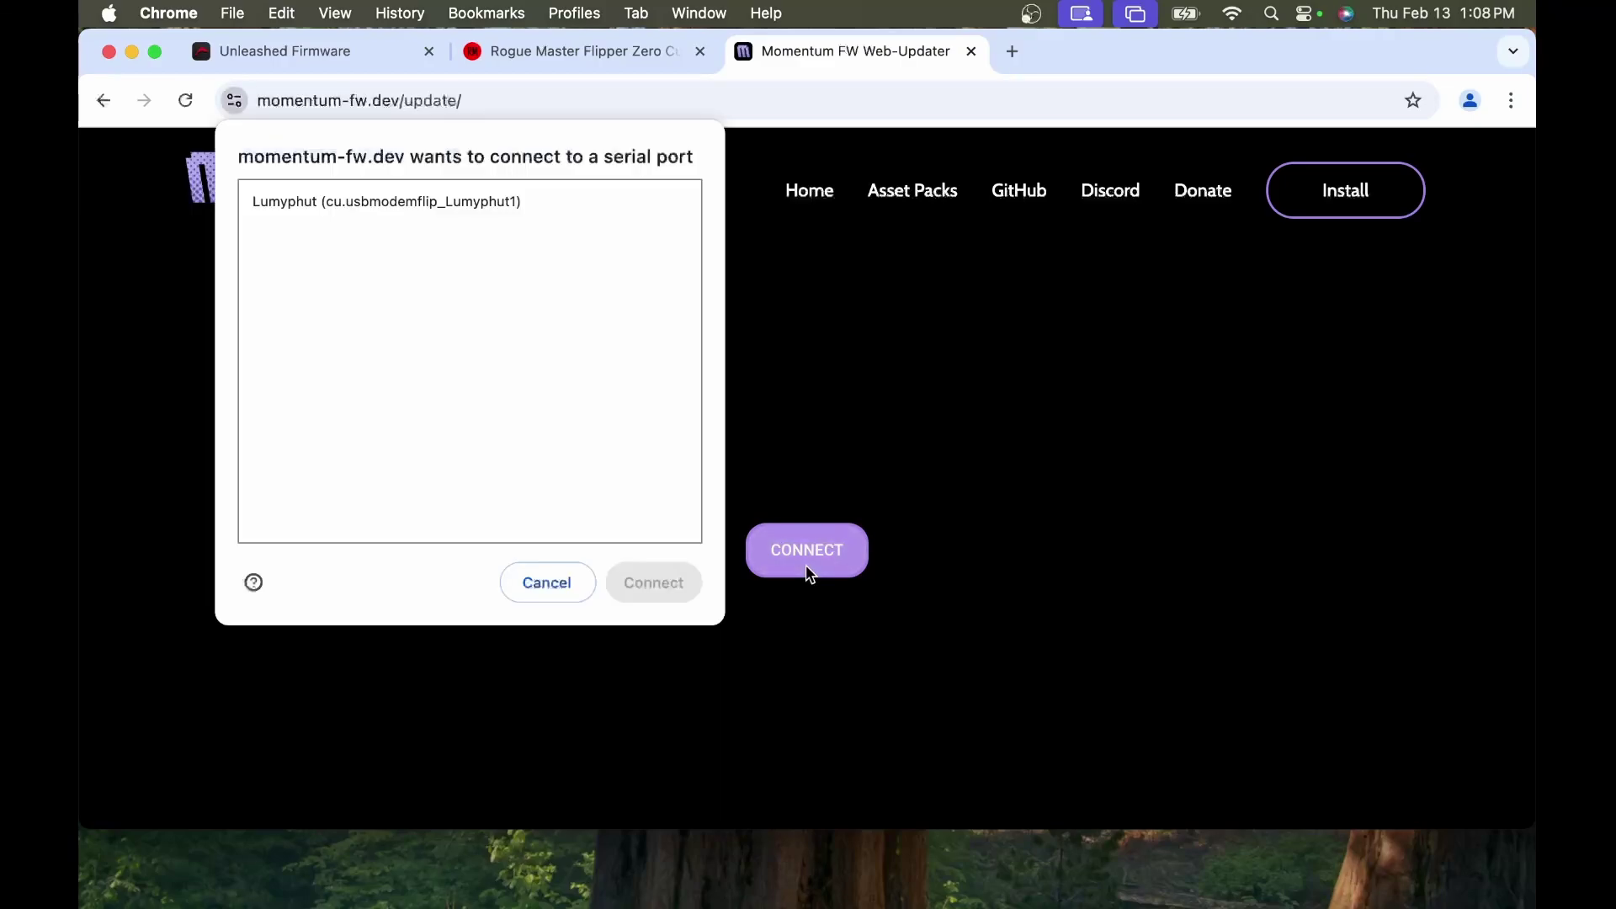
{"action": "left_click", "coordinate": [415, 202]}
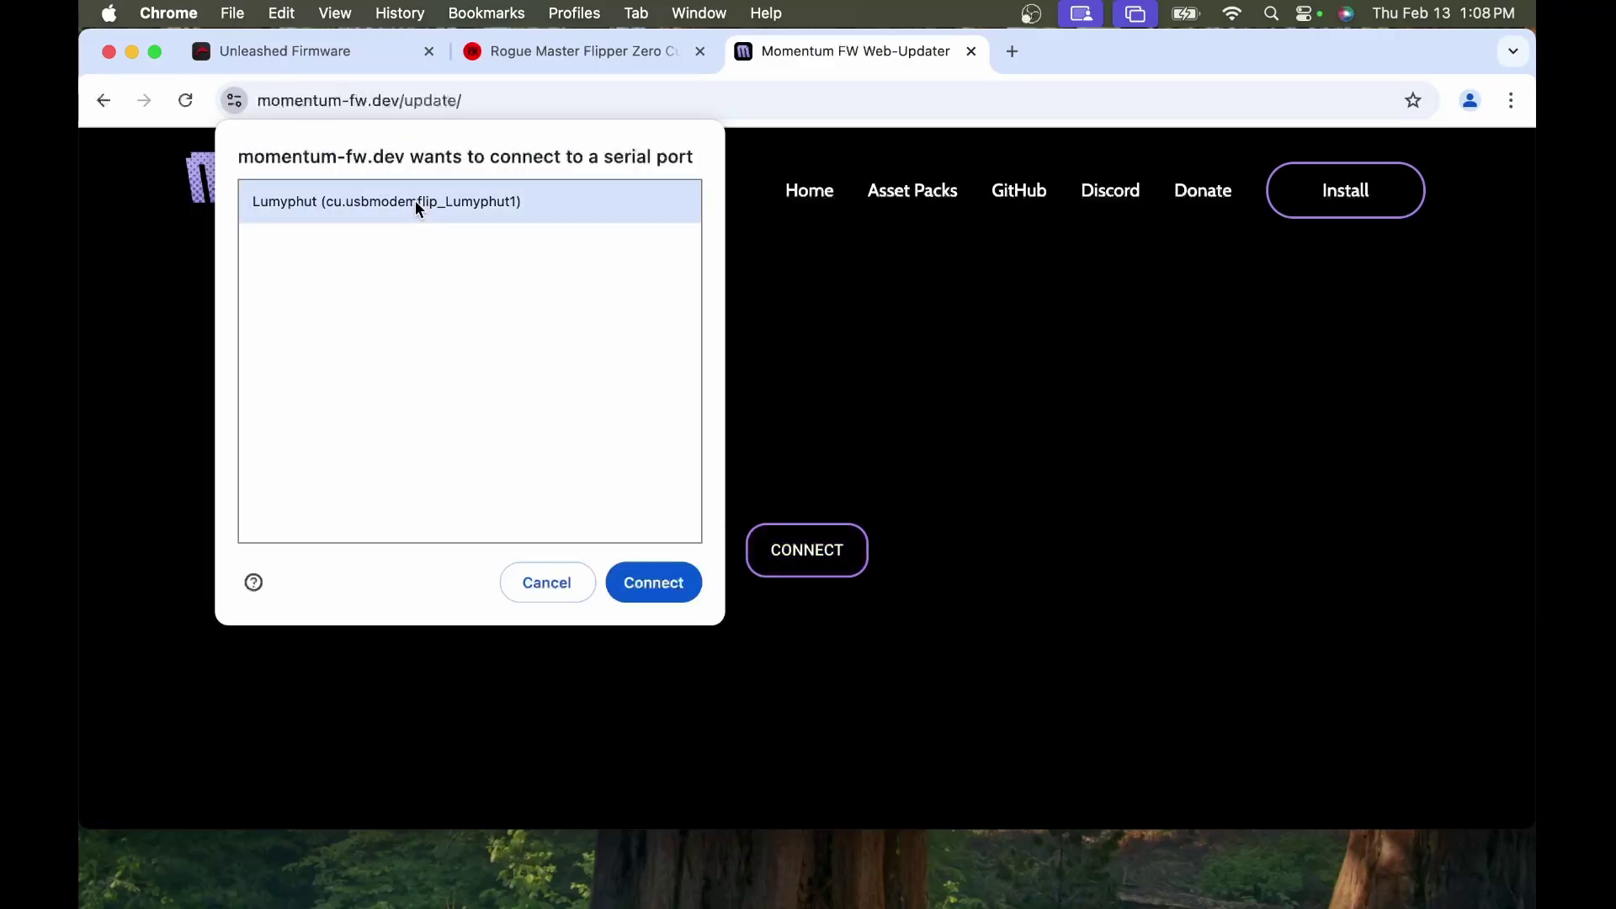
{"action": "left_click", "coordinate": [667, 584]}
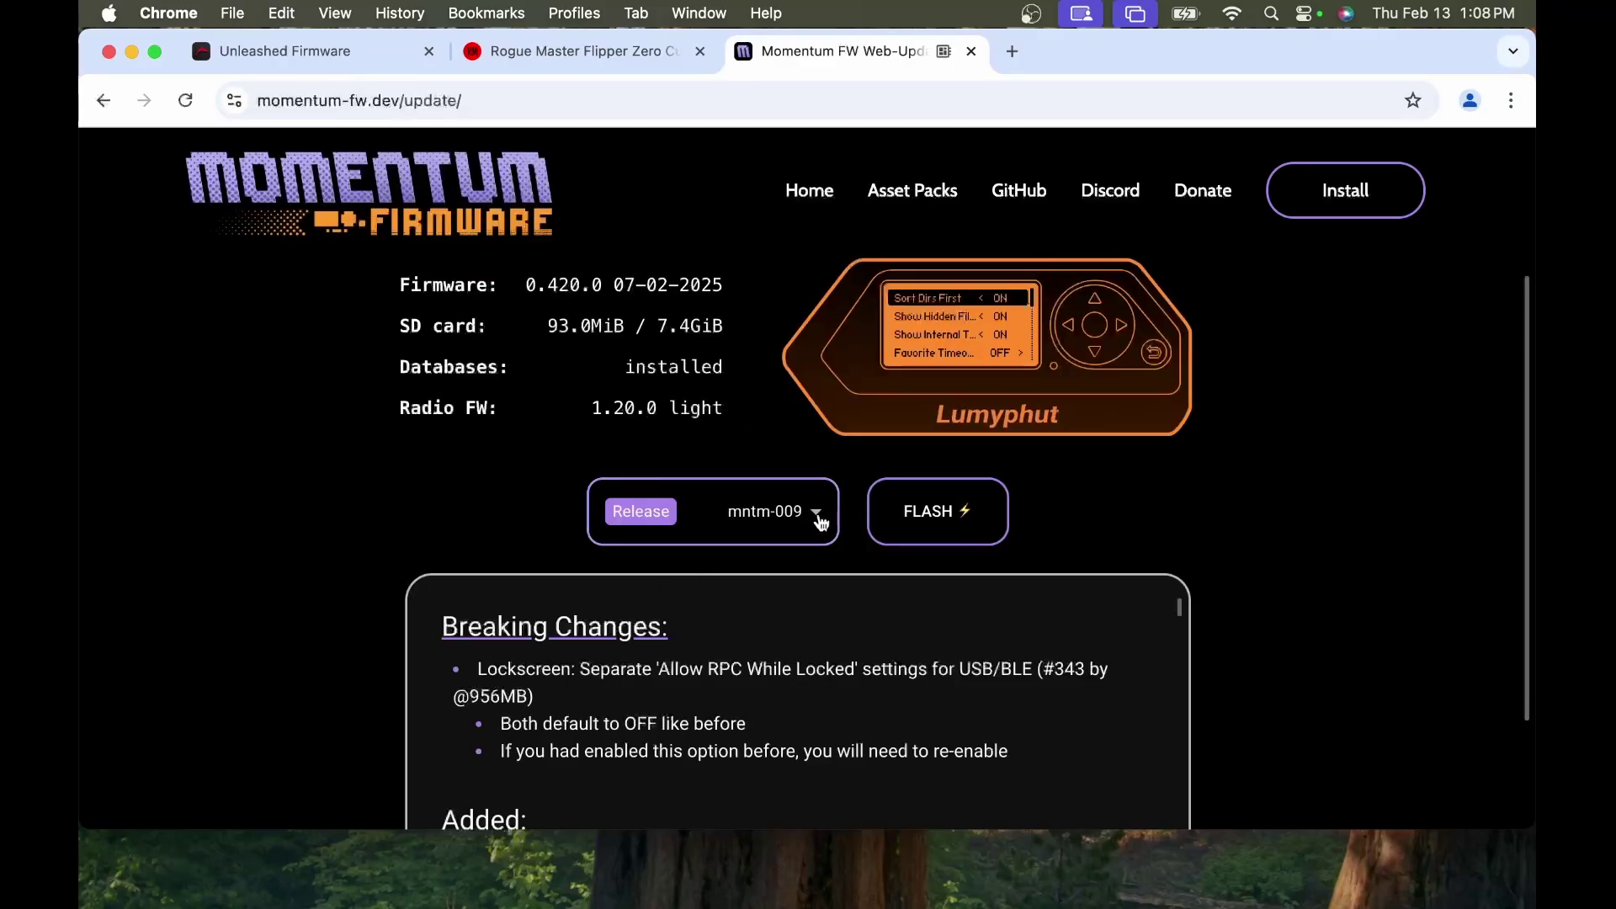
Switch the Momentum firmware channel to Dev 539766b3 and look through its changelog.
{"action": "left_click", "coordinate": [821, 521]}
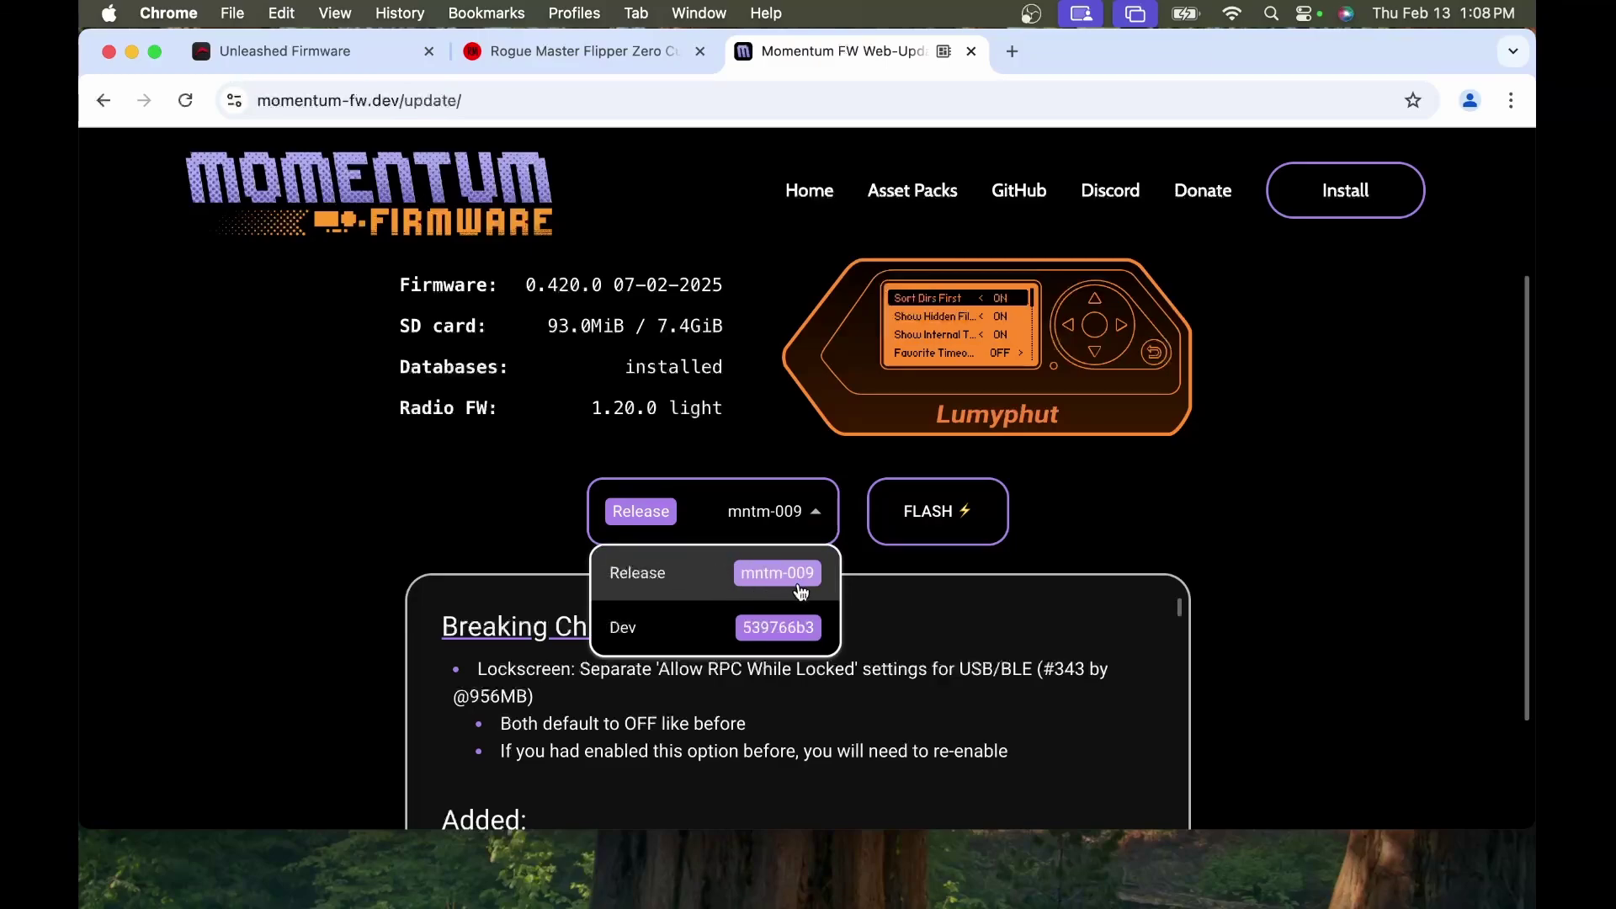
{"action": "left_click", "coordinate": [679, 651]}
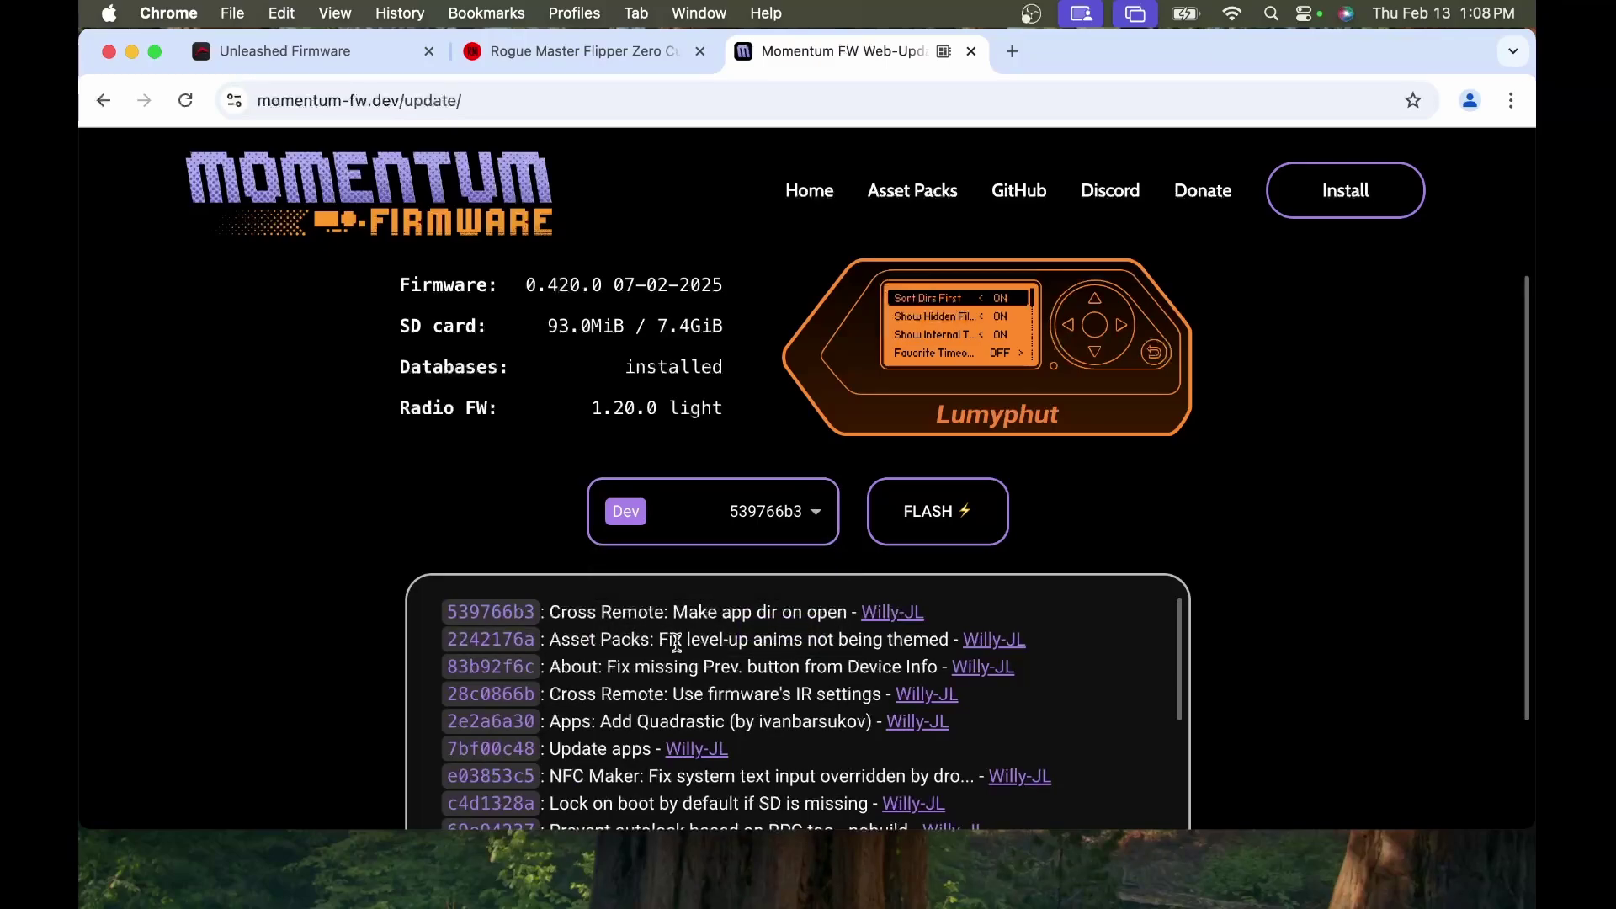
{"action": "scroll", "coordinate": [677, 642], "scroll_direction": "down", "scroll_amount": 5}
{"action": "scroll", "coordinate": [677, 642], "scroll_direction": "up", "scroll_amount": 2}
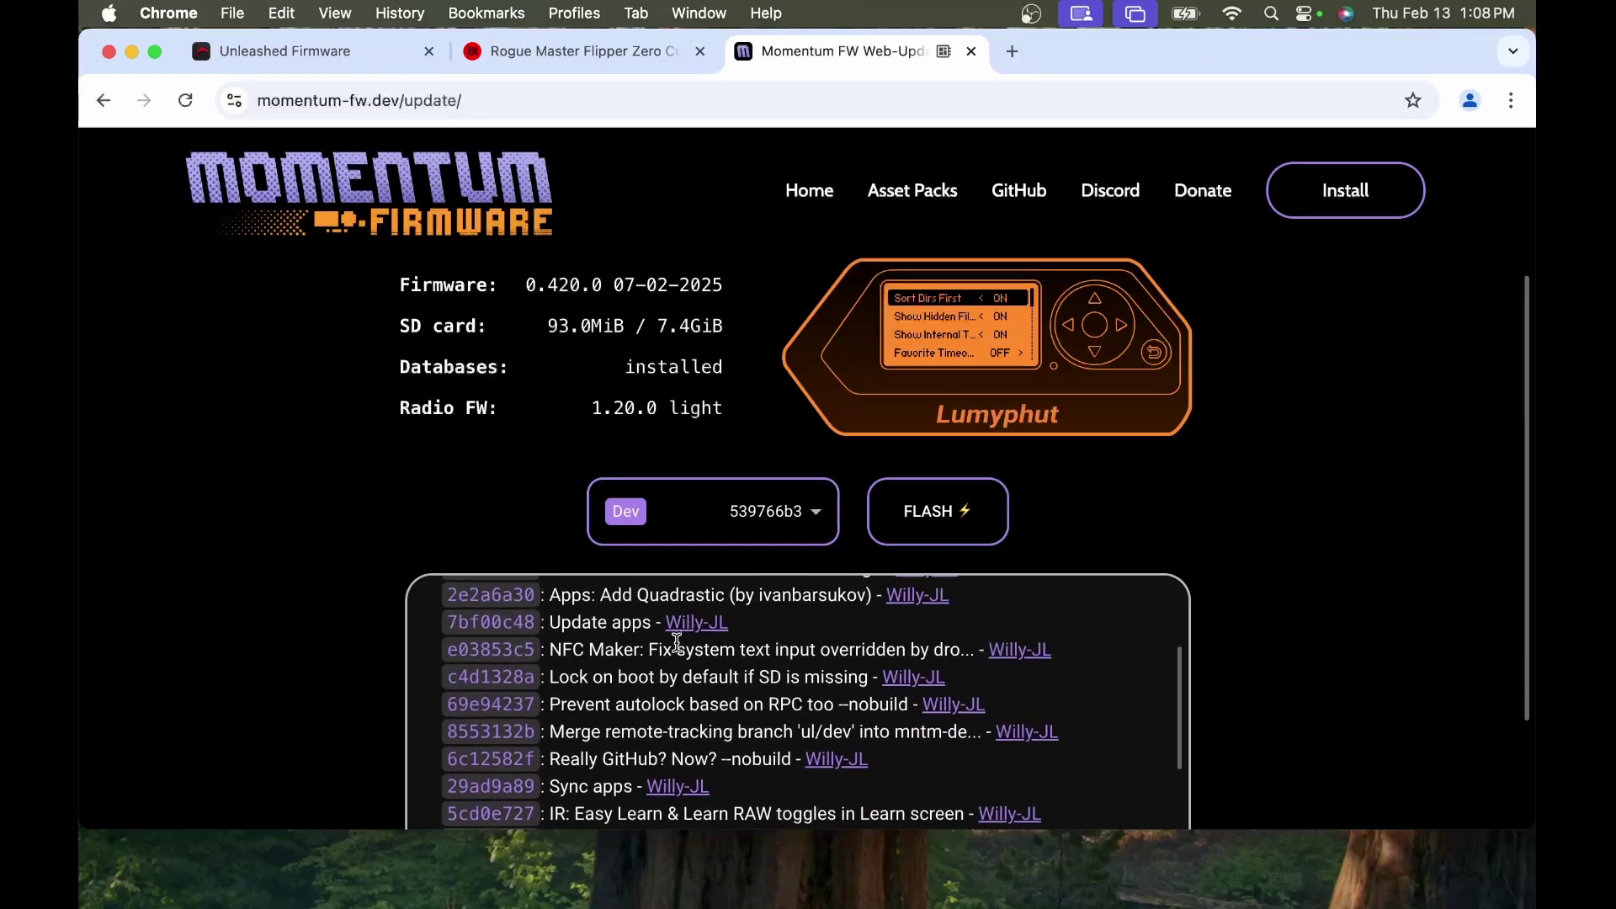
{"action": "scroll", "coordinate": [677, 642], "scroll_direction": "up", "scroll_amount": 3}
Select the Release channel mntm-009, flash it to the Flipper, and allow the USB accessory to connect.
{"action": "left_click", "coordinate": [817, 514]}
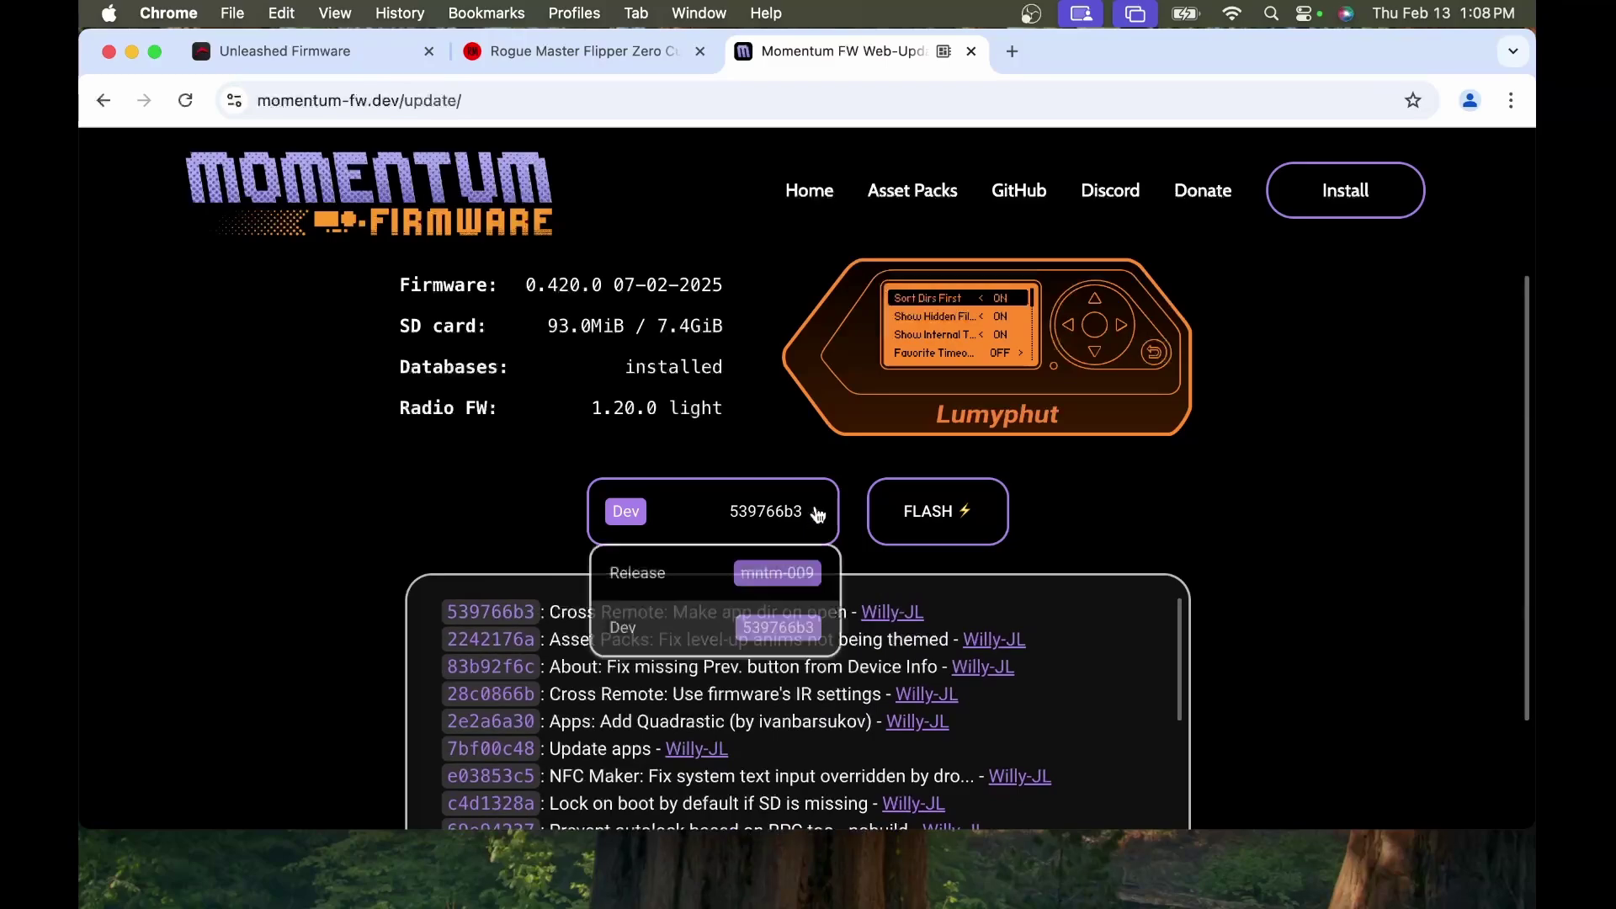
{"action": "left_click", "coordinate": [695, 577]}
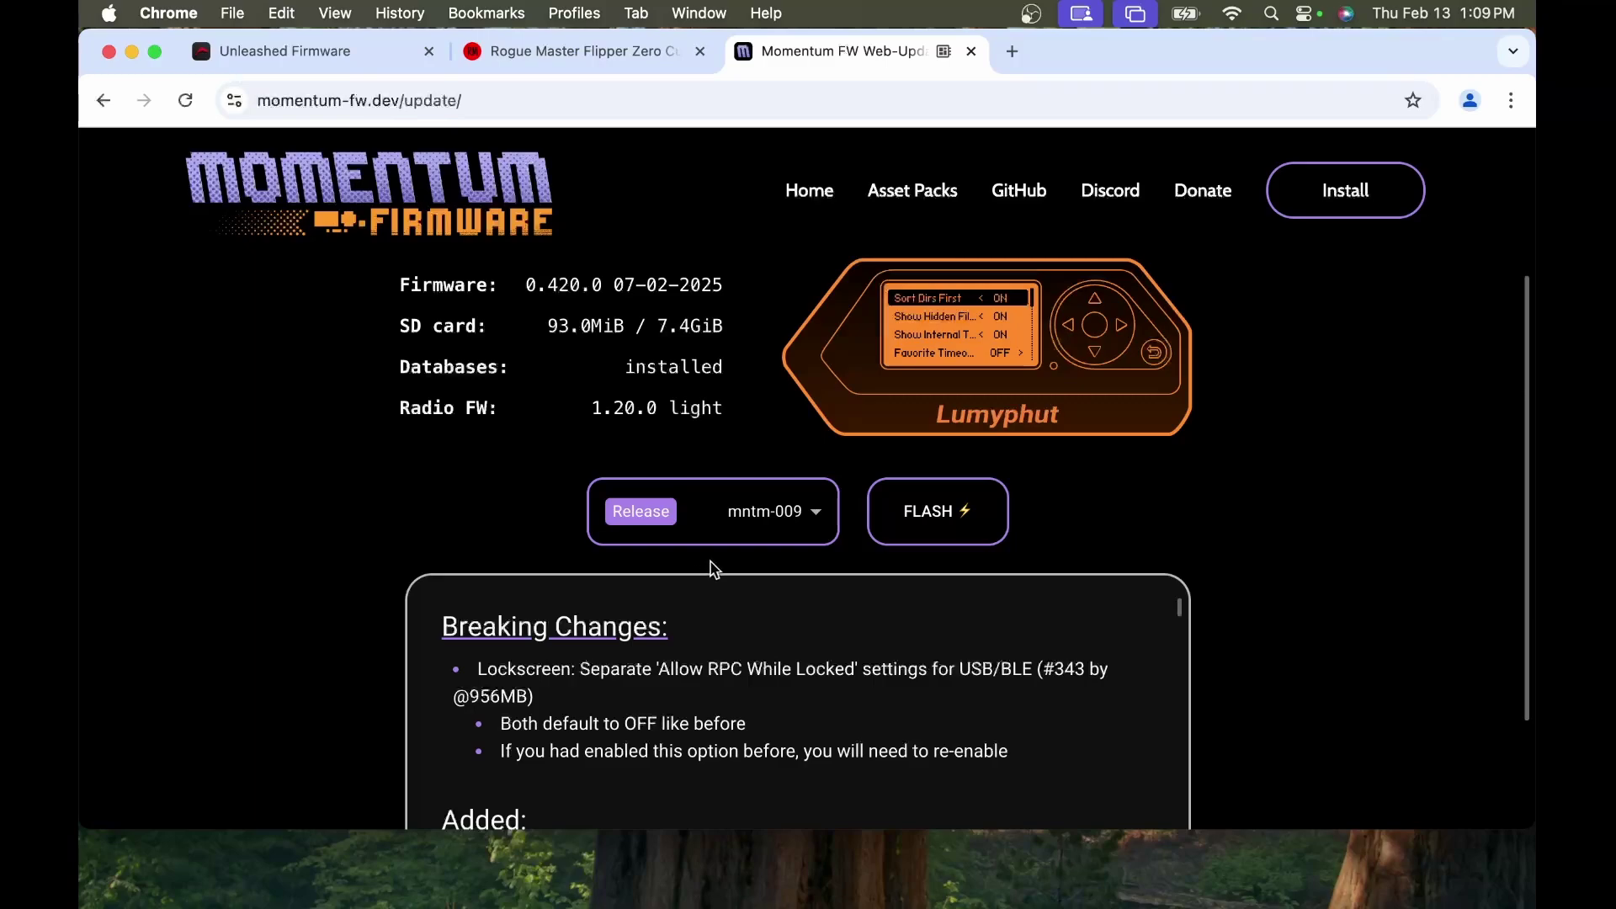
{"action": "left_click", "coordinate": [945, 515]}
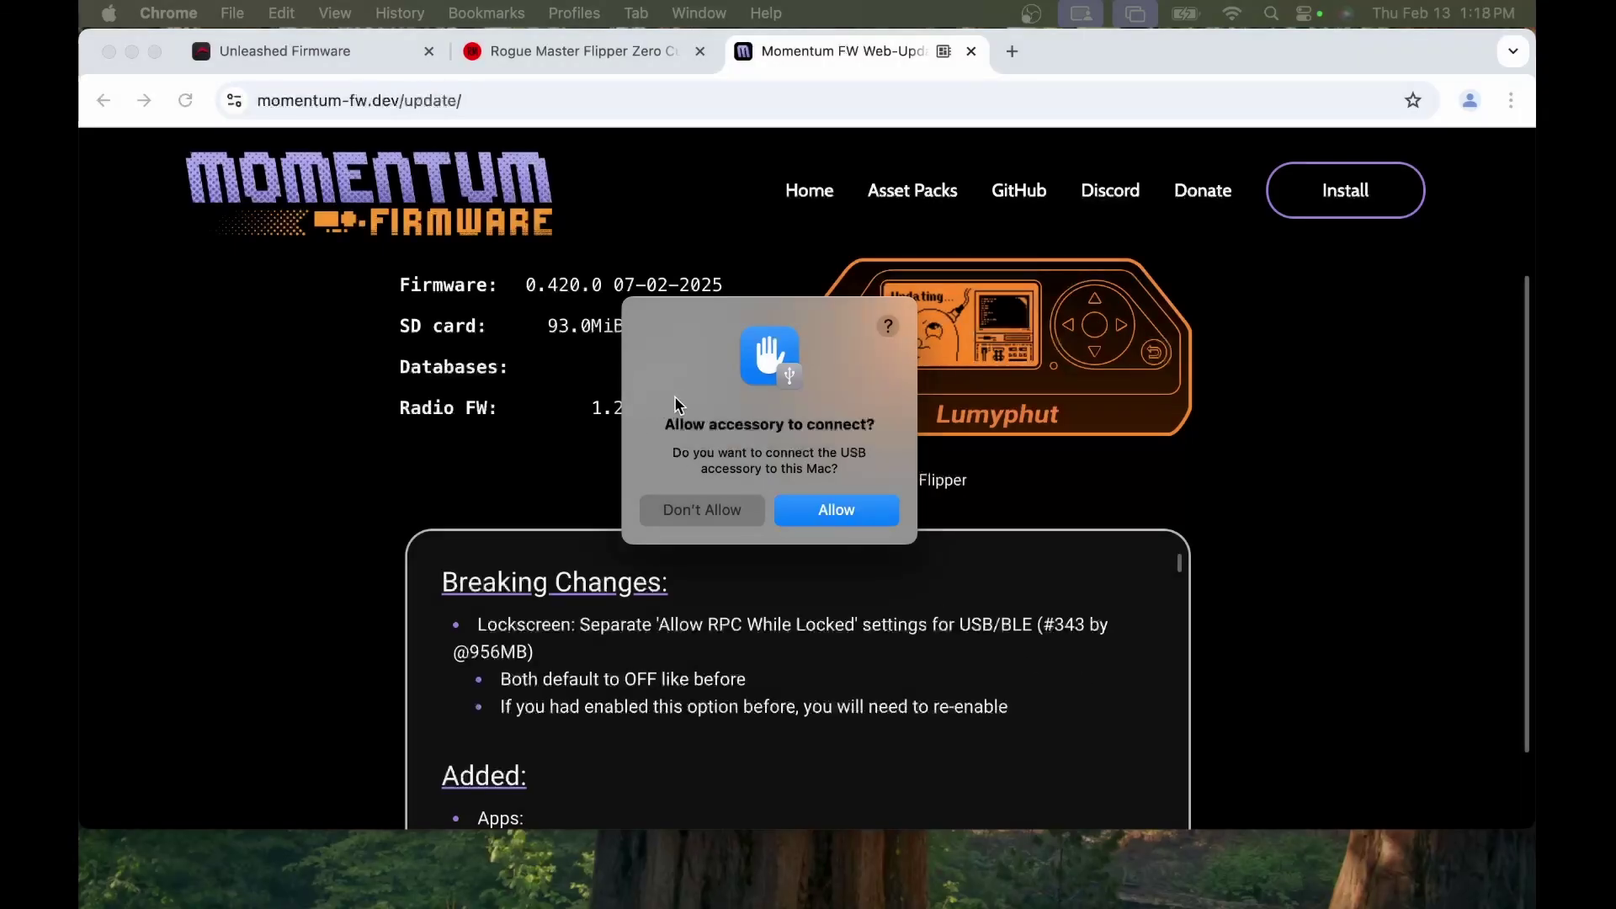
{"action": "left_click", "coordinate": [845, 517]}
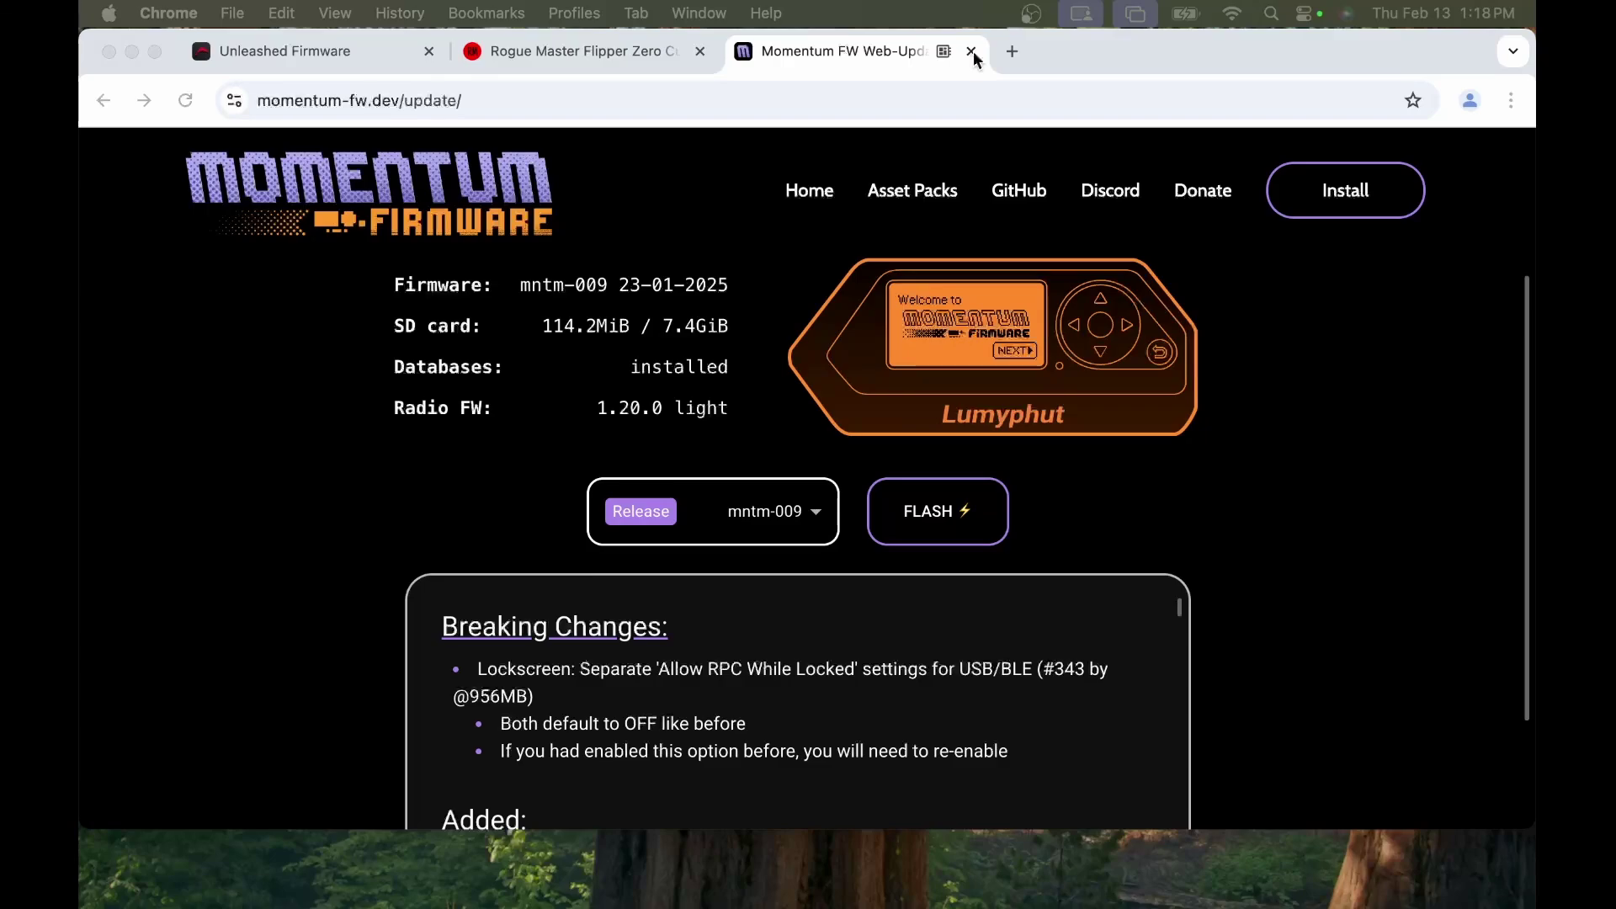
Close the Momentum web updater, switch to qFlipper and open the remote control view of the Flipper's screen.
{"action": "left_click", "coordinate": [971, 52]}
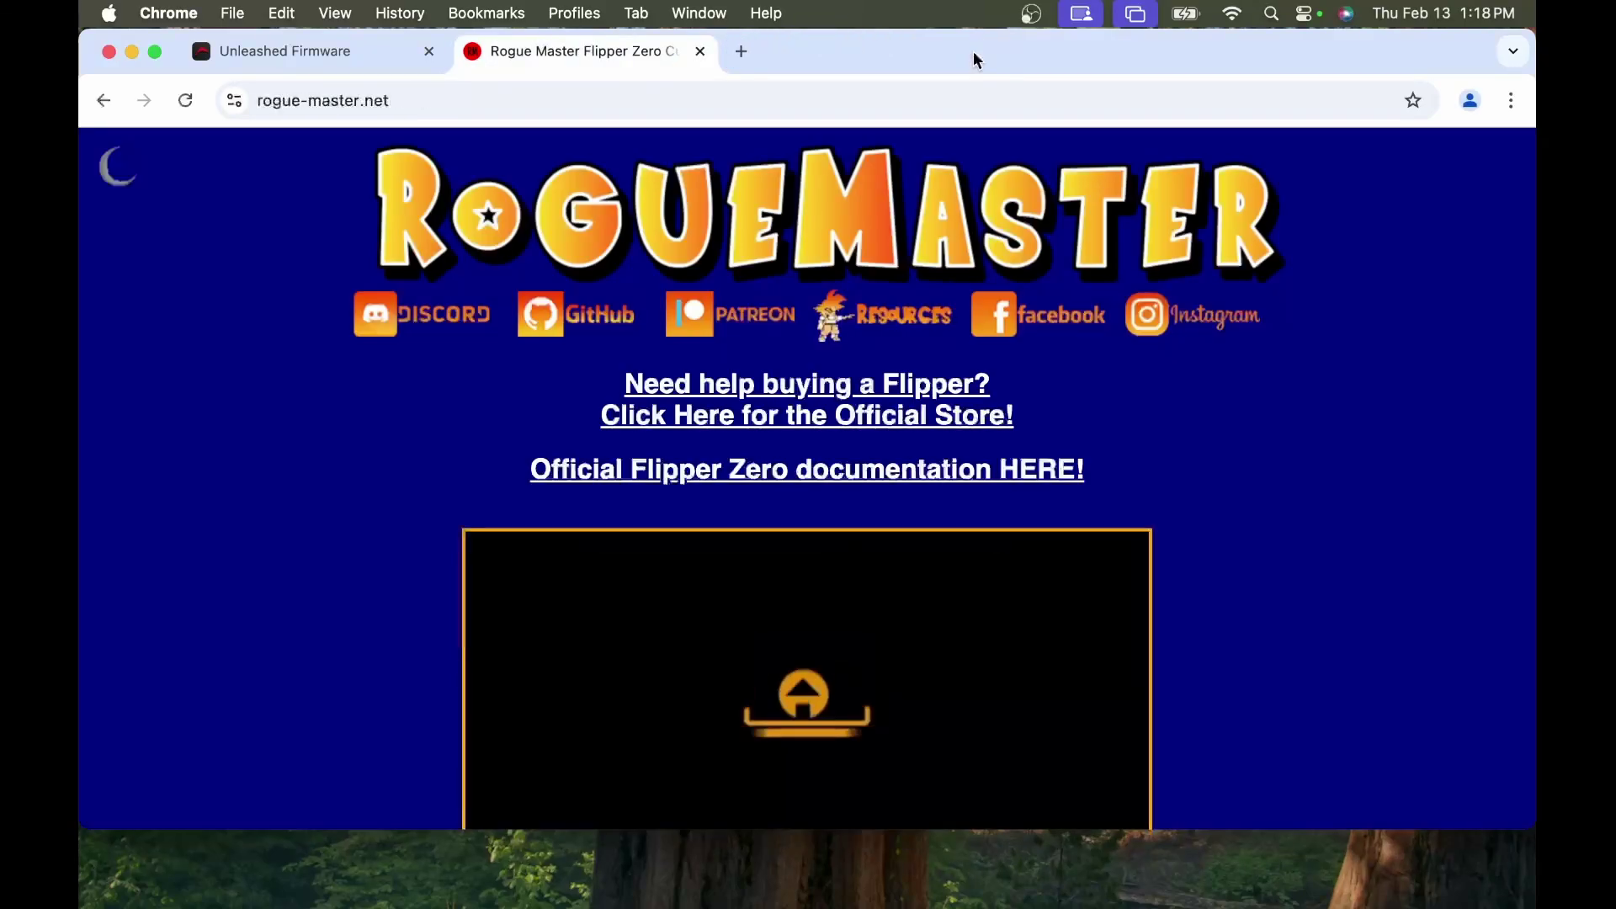
{"action": "key", "text": "super+space"}
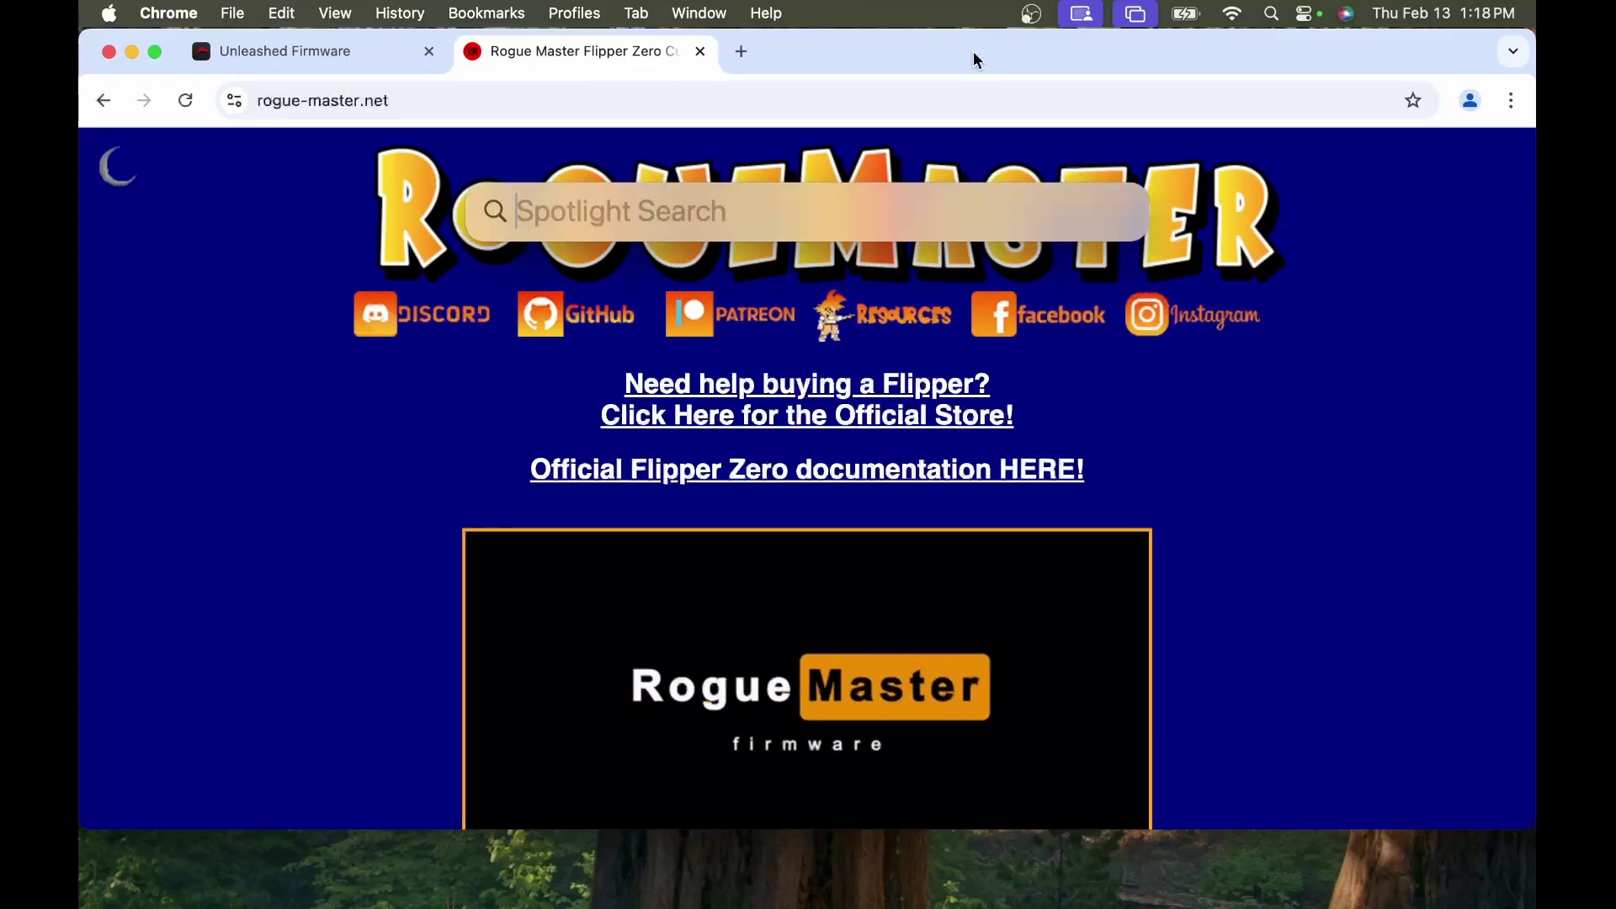
{"action": "type", "text": "qflipper"}
{"action": "key", "text": "Return"}
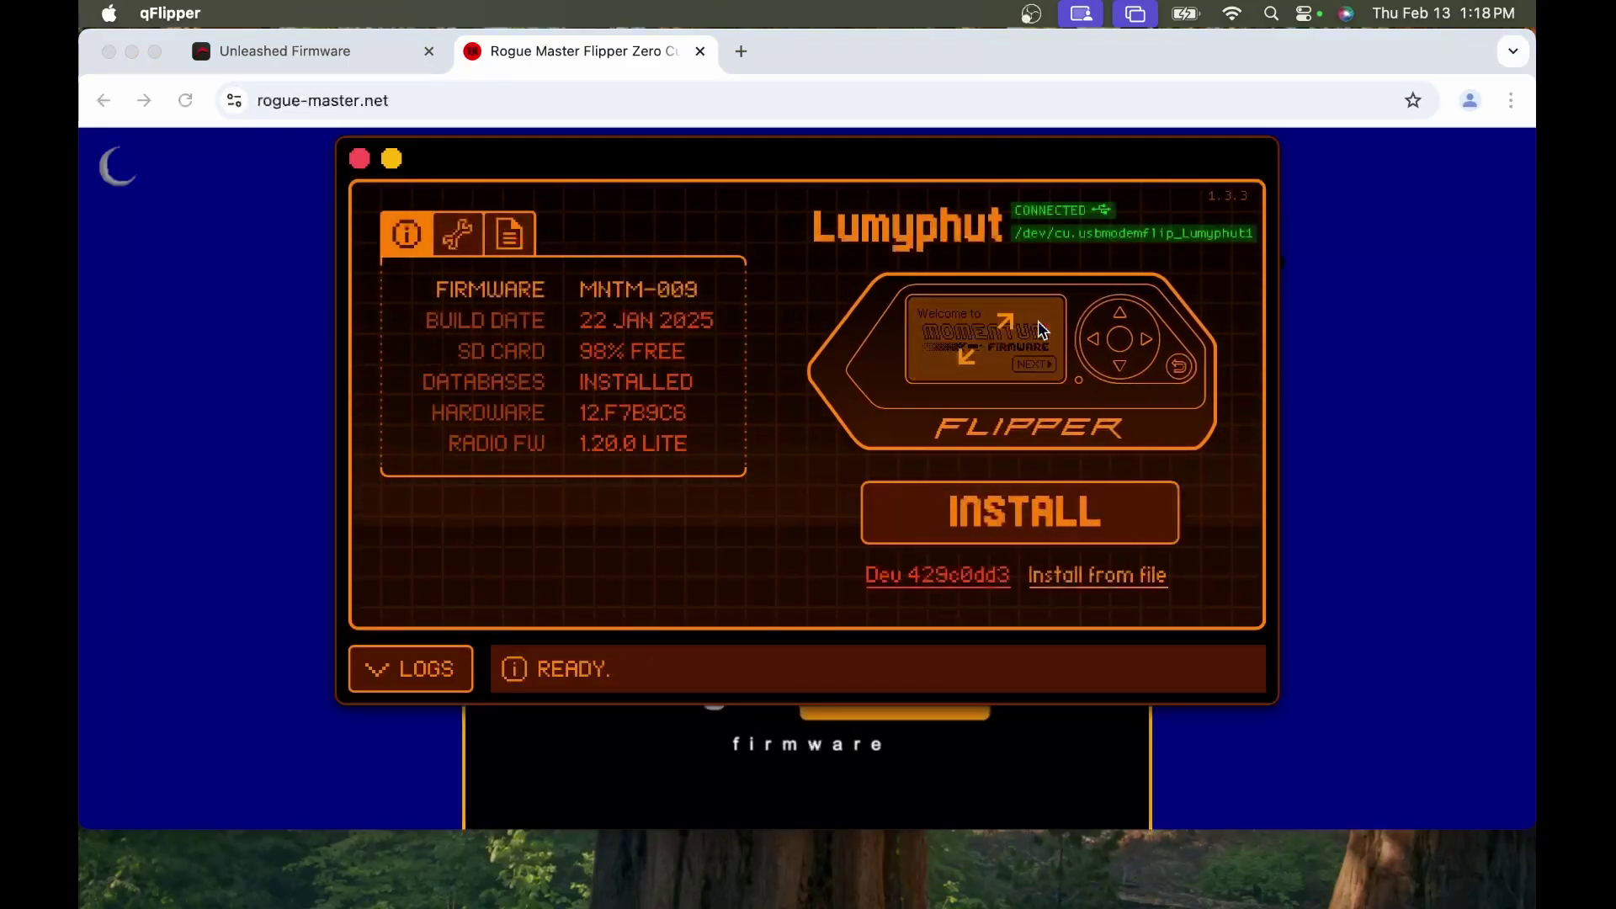
{"action": "left_click", "coordinate": [1042, 328]}
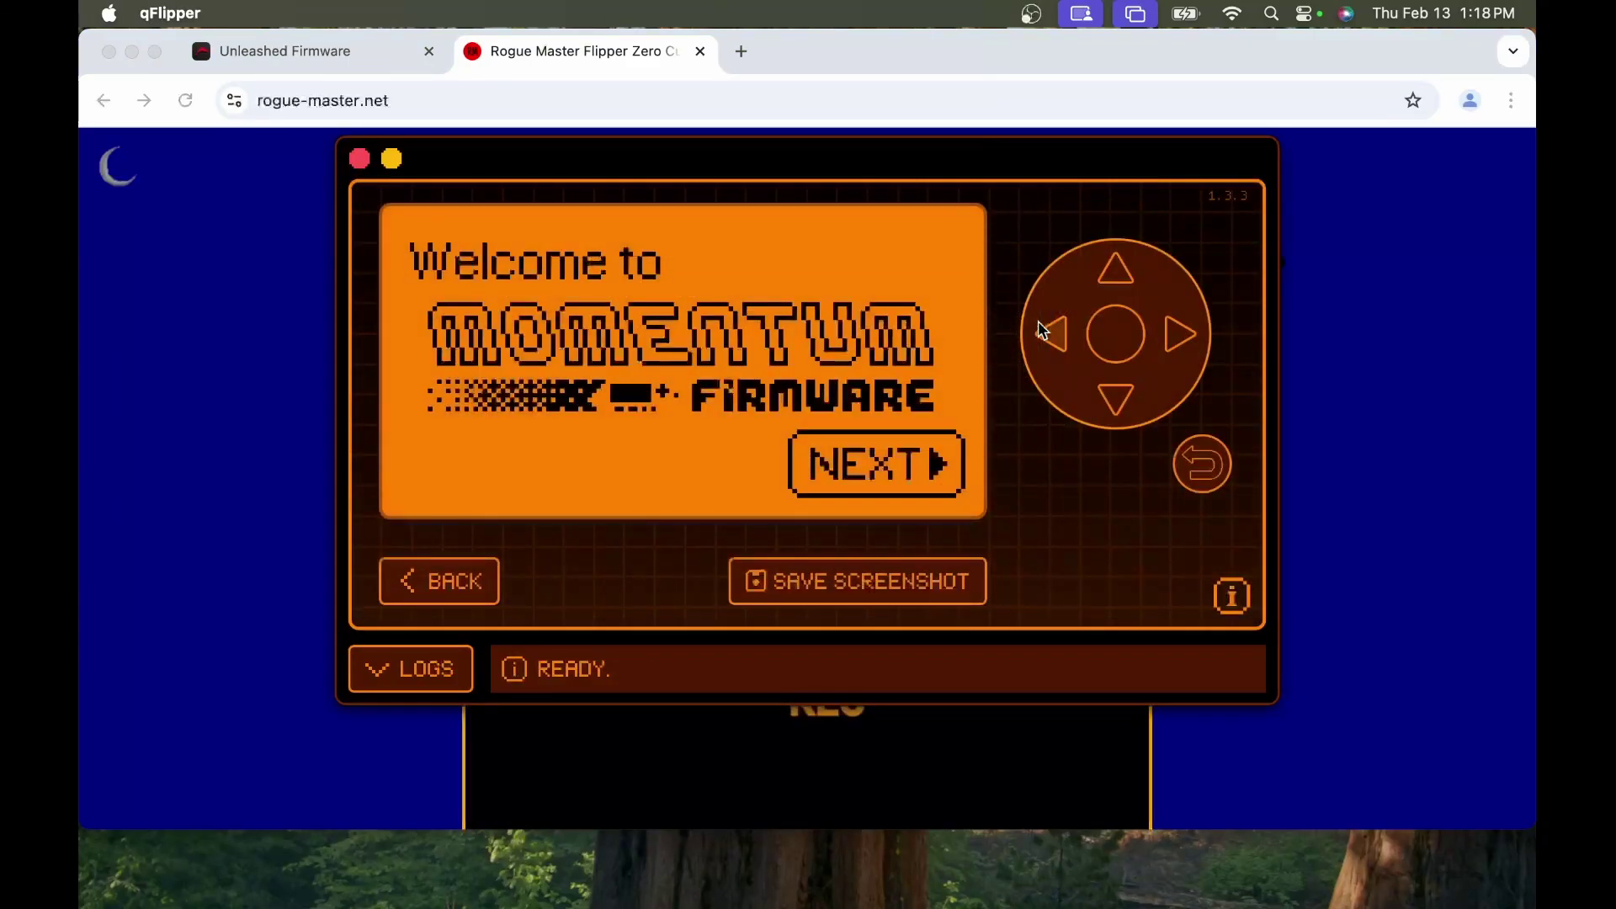
Go through all pages of the Momentum welcome tutorial on the device and finish it to reach the desktop.
{"action": "left_click", "coordinate": [1182, 337]}
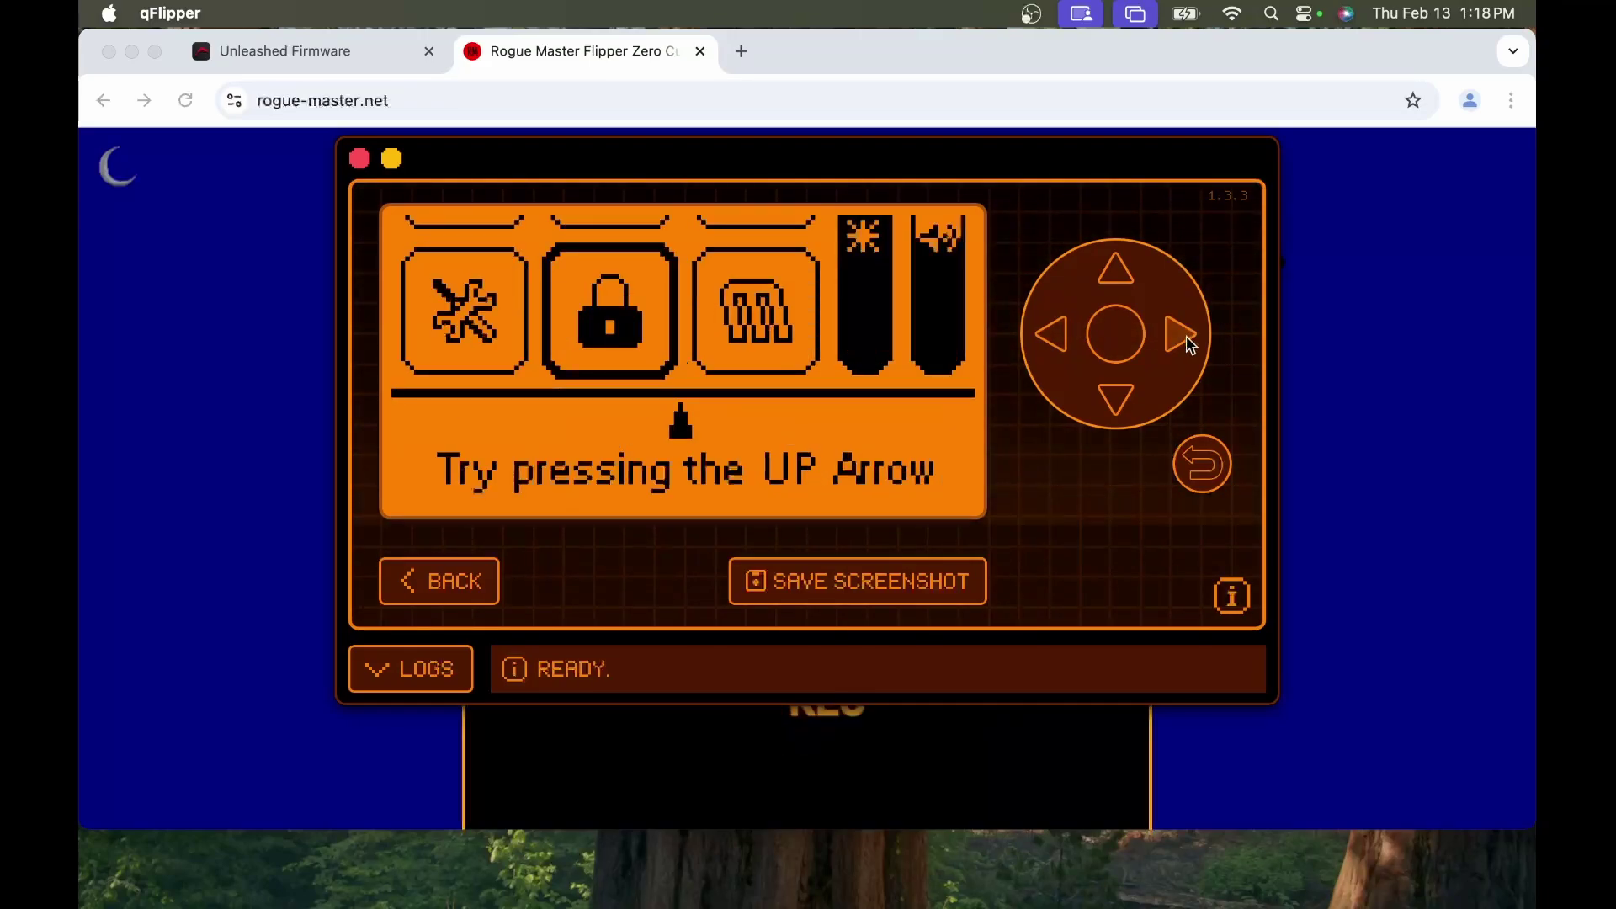
{"action": "left_click", "coordinate": [1118, 278]}
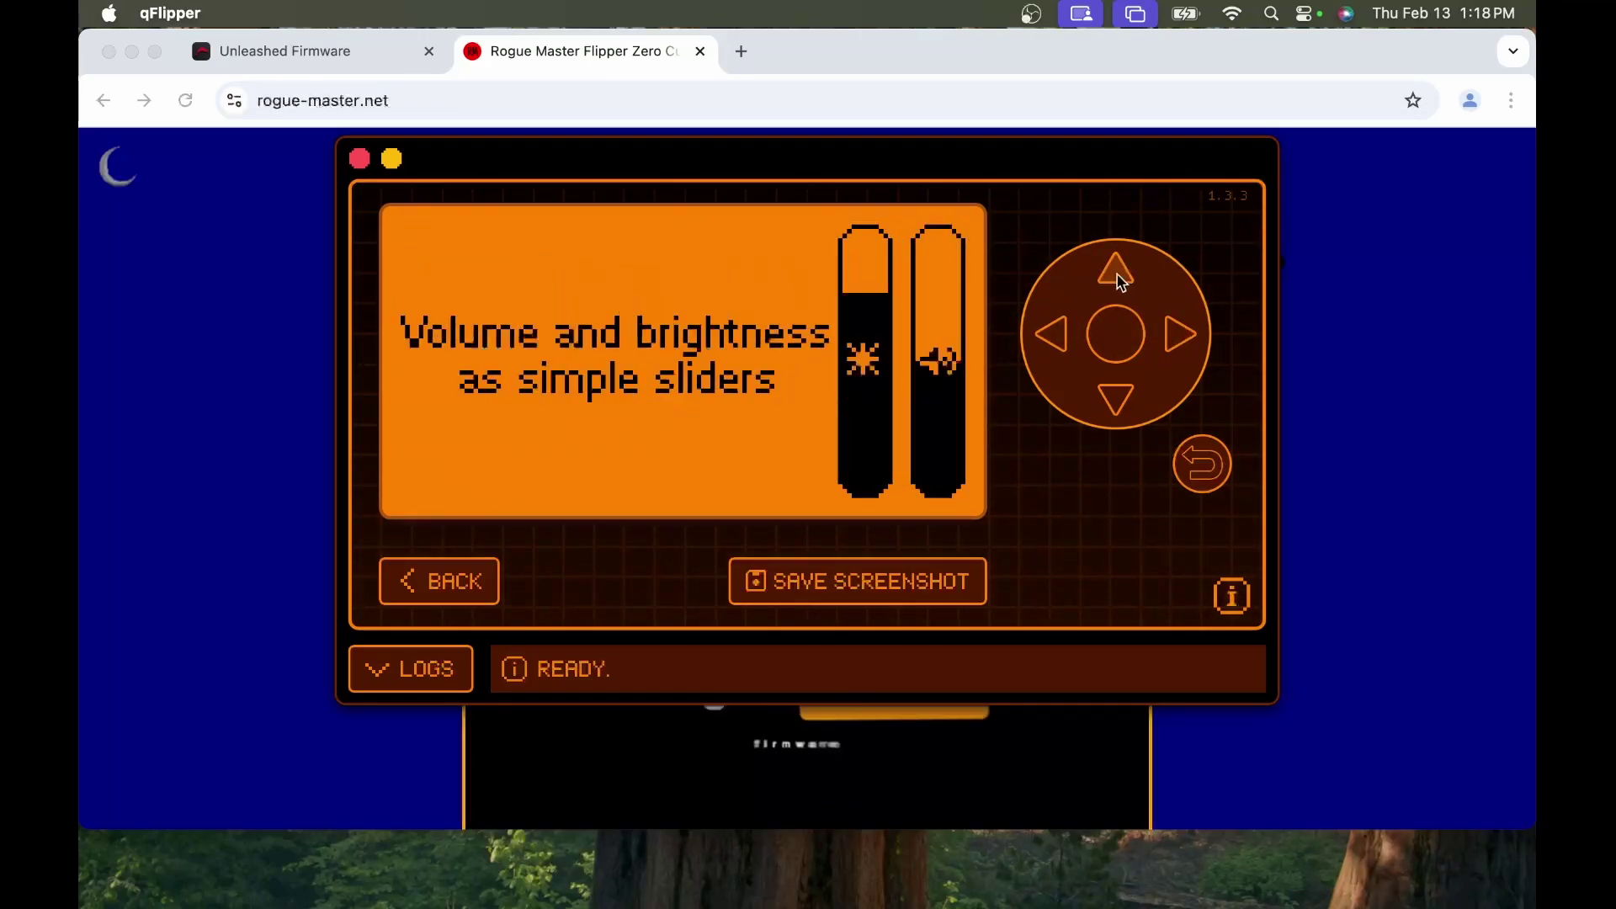
{"action": "left_click", "coordinate": [1123, 331]}
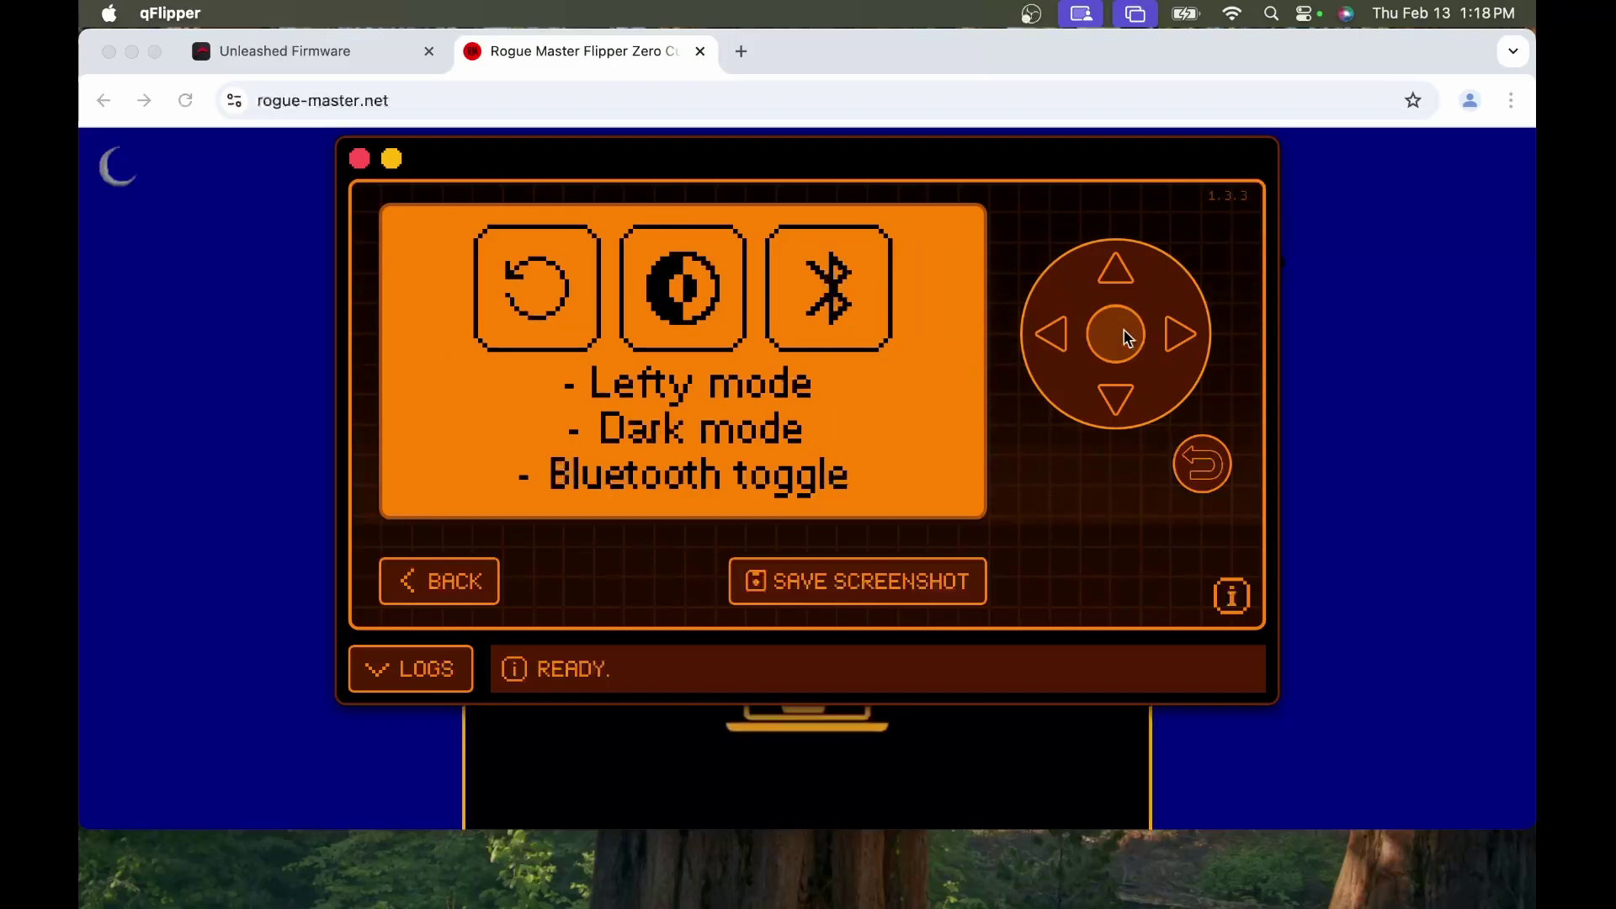
{"action": "left_click", "coordinate": [1126, 336]}
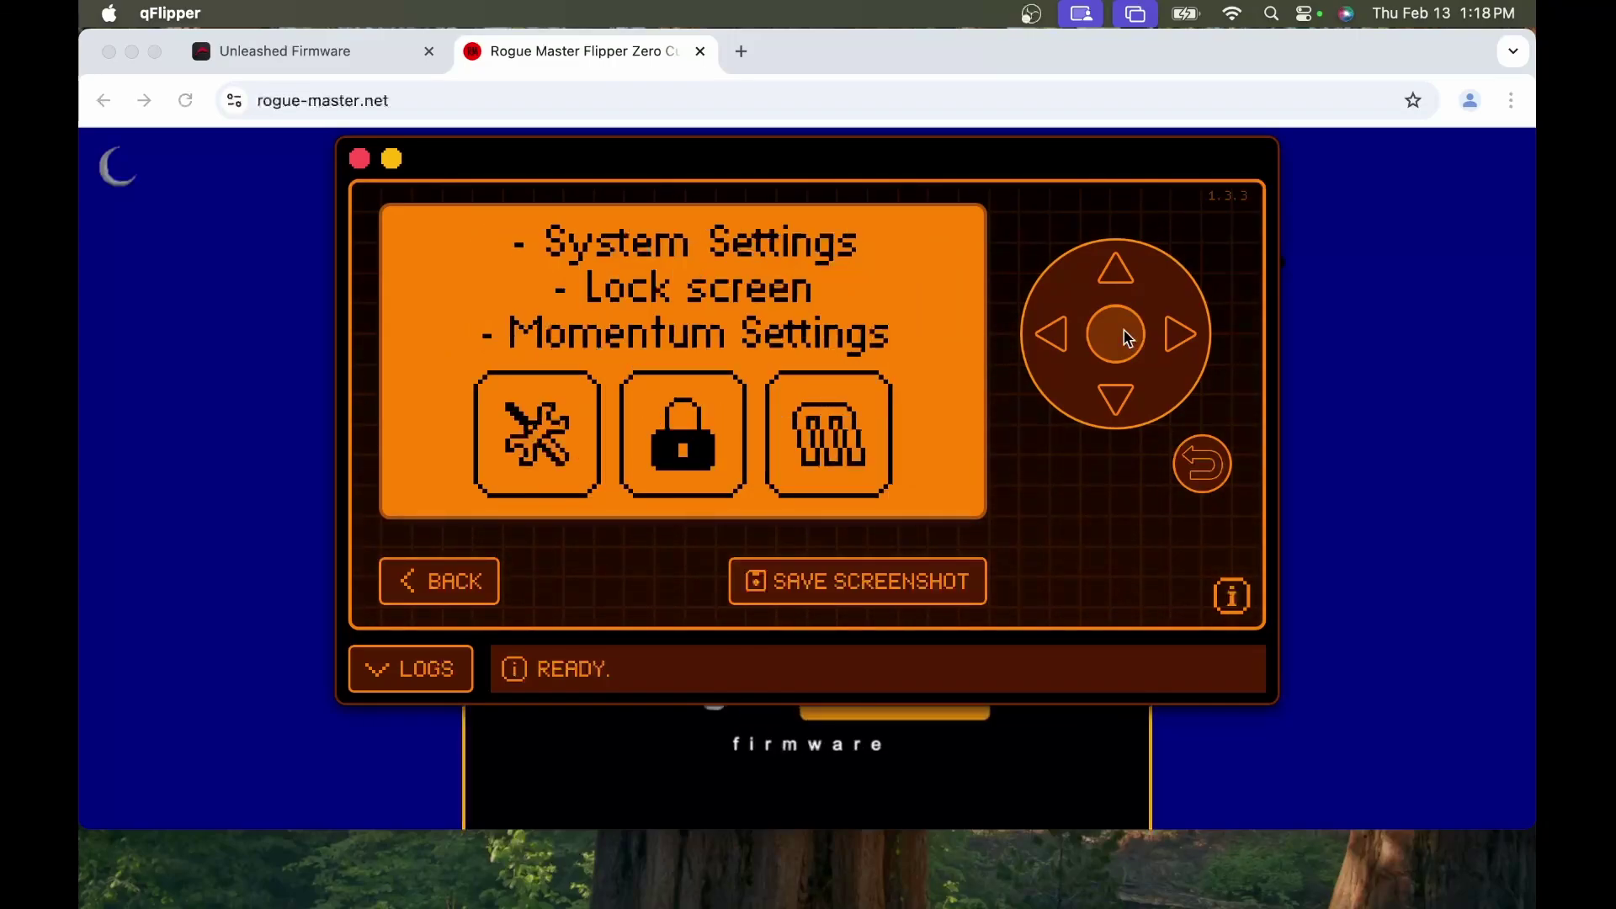
{"action": "left_click", "coordinate": [1127, 337]}
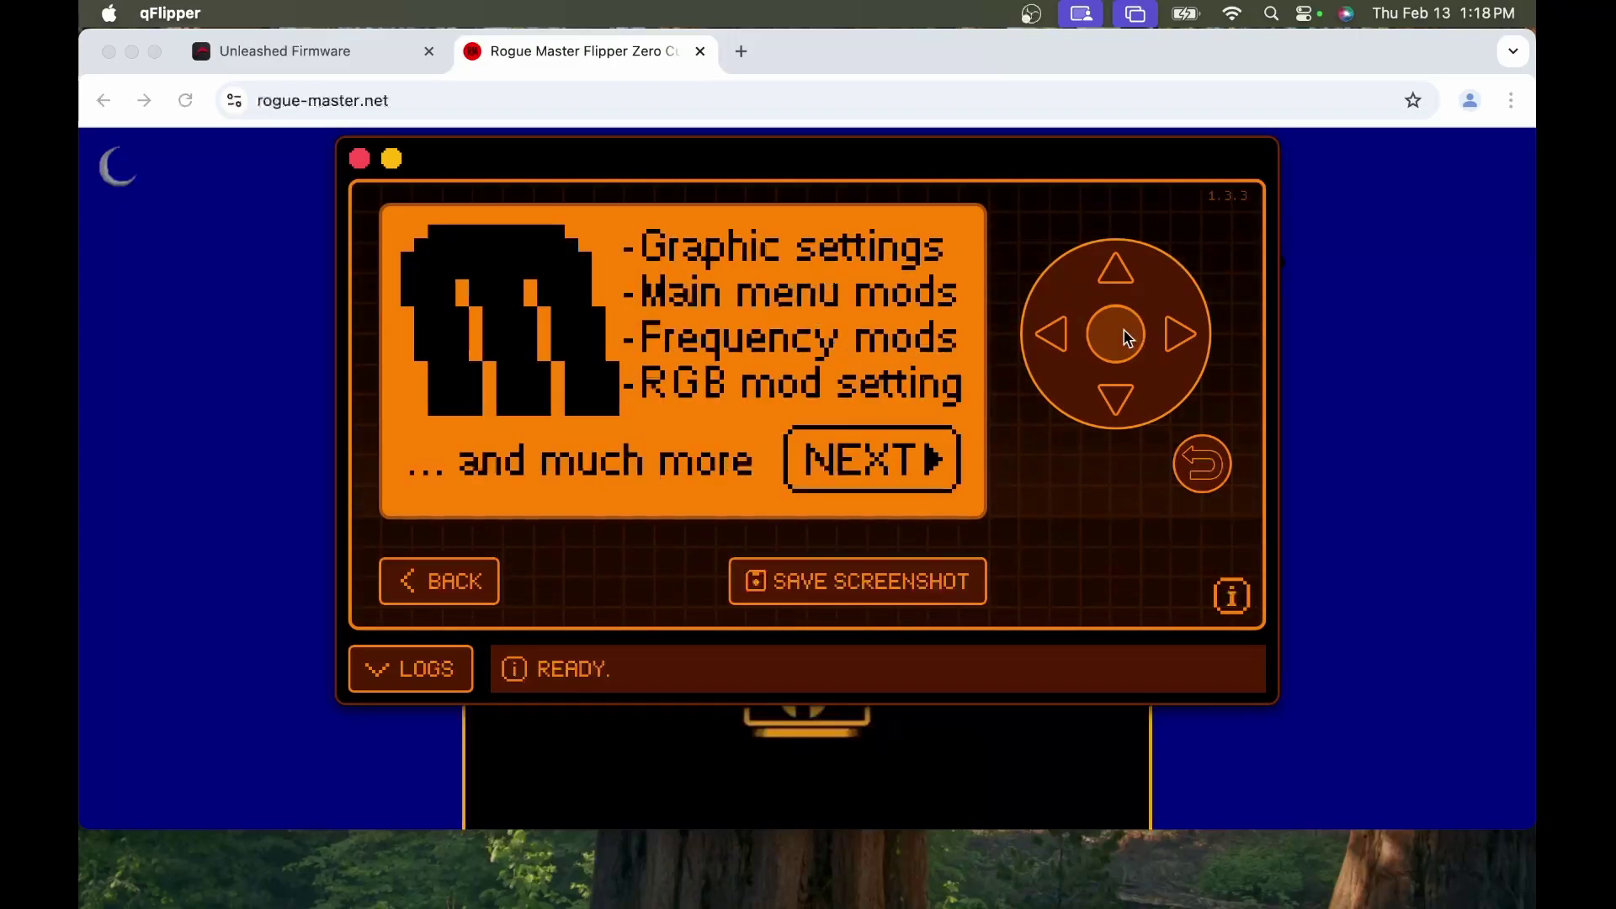
{"action": "left_click", "coordinate": [1181, 337]}
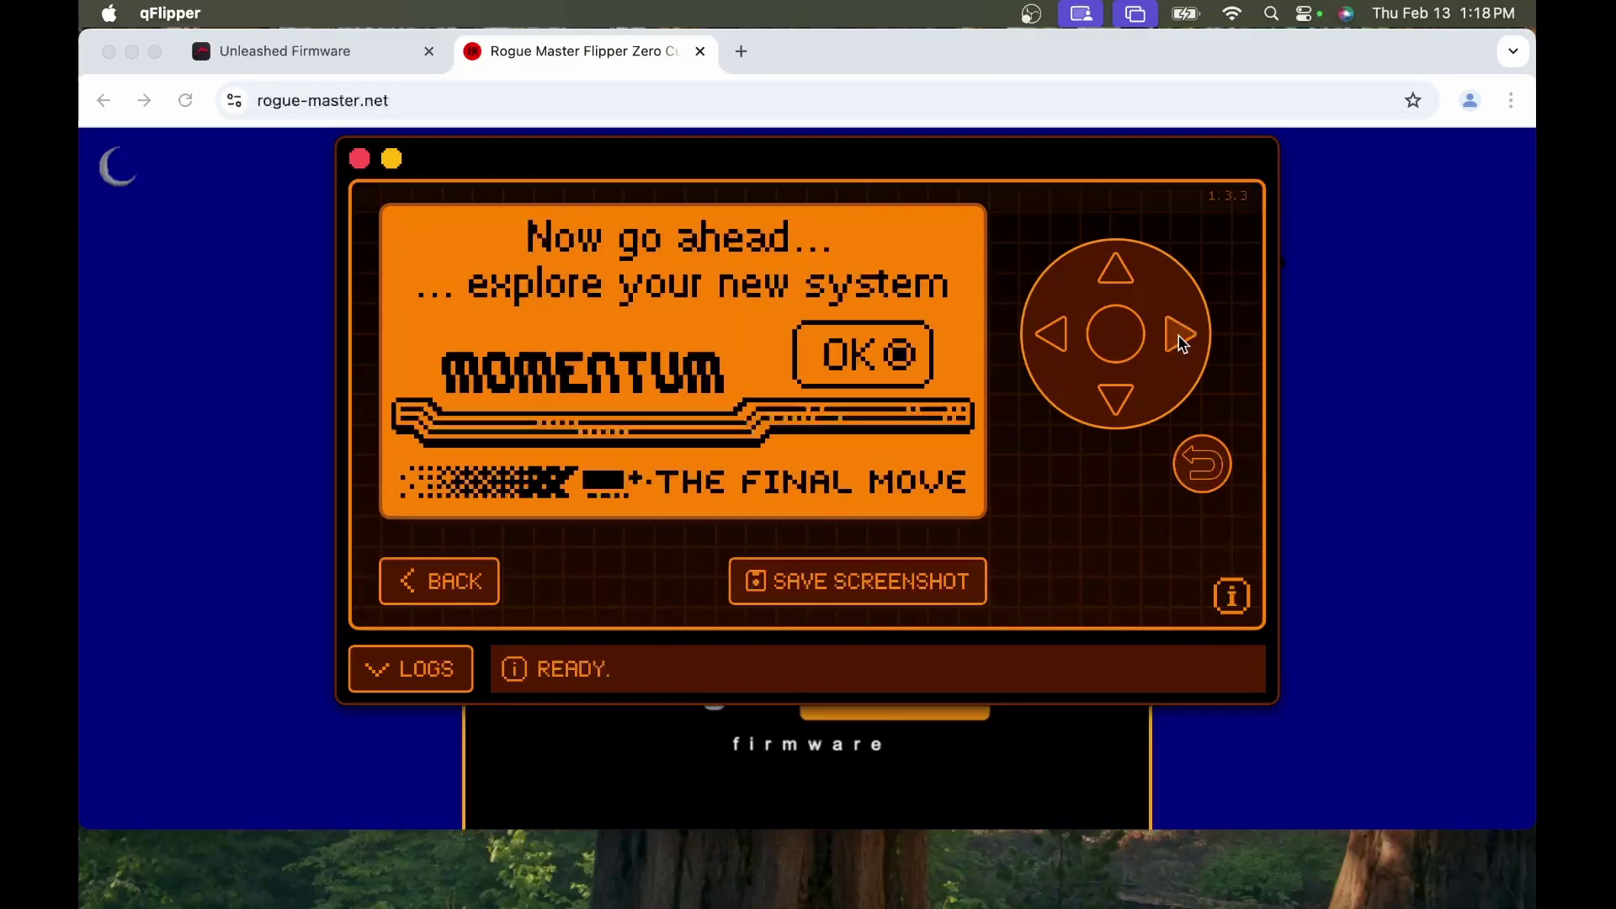
{"action": "left_click", "coordinate": [1130, 346]}
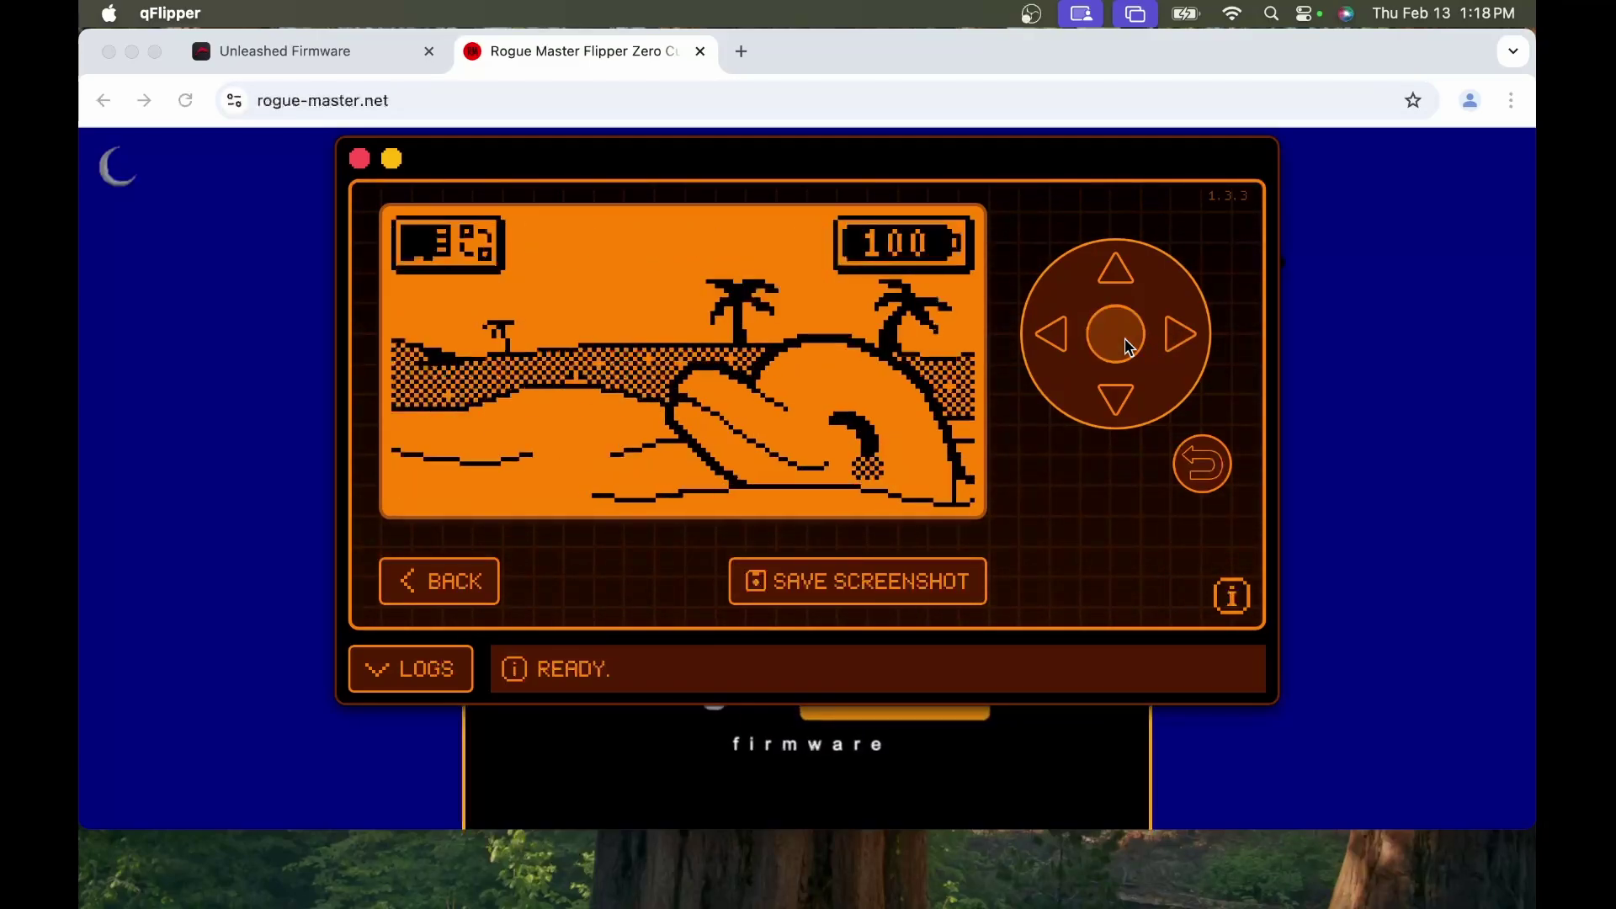
Open the Momentum settings app from the device's main menu.
{"action": "left_click", "coordinate": [1130, 346]}
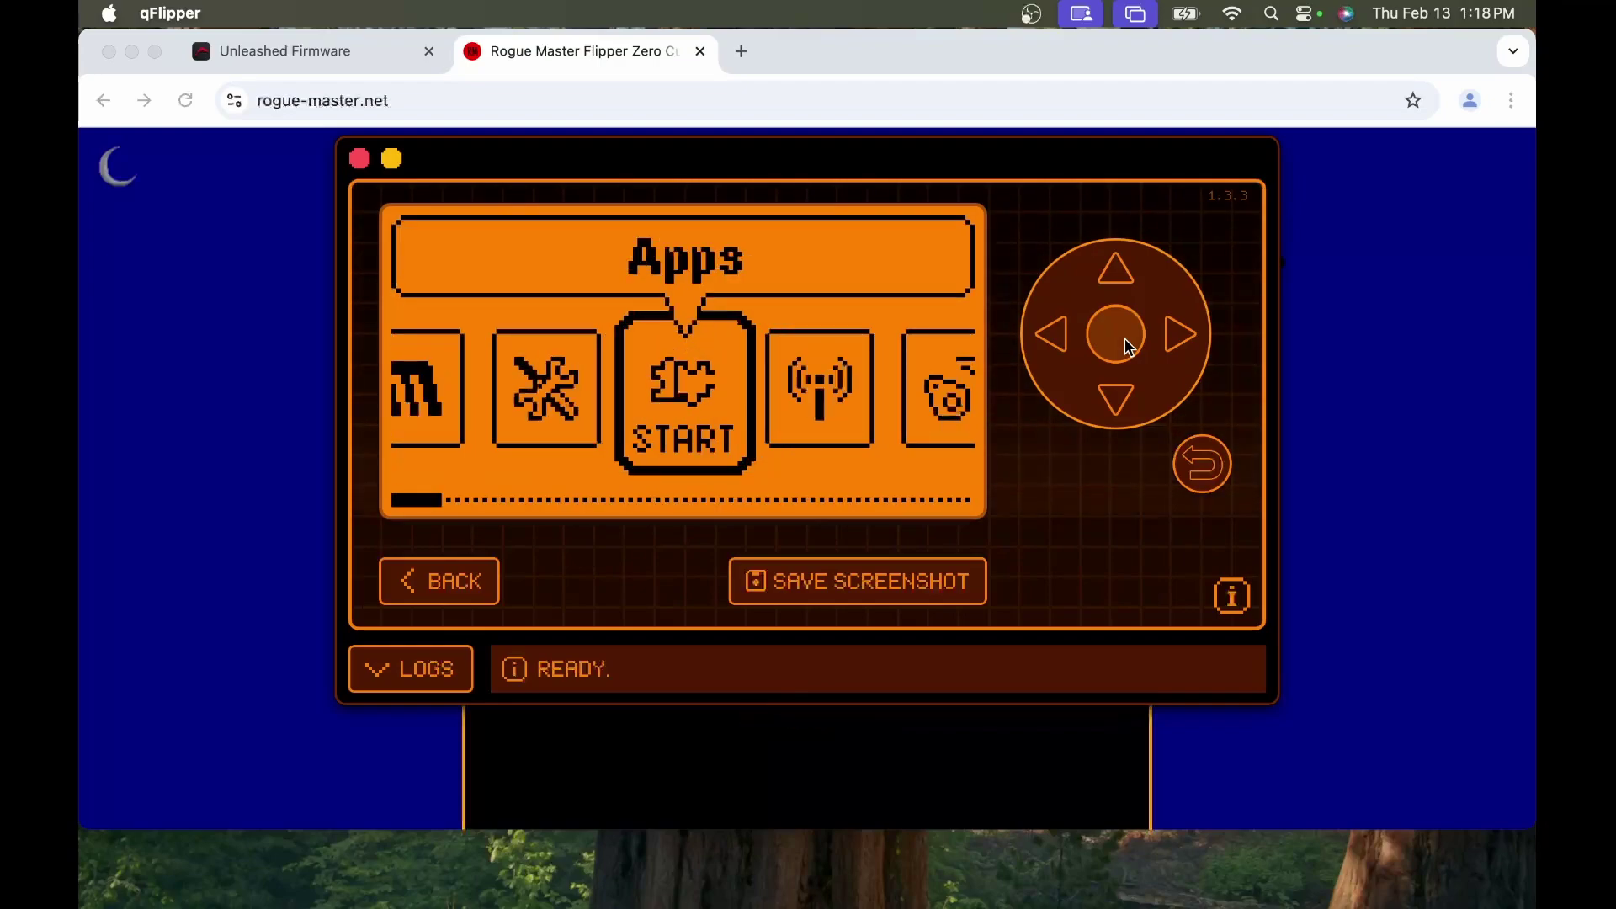
{"action": "left_click", "coordinate": [1063, 335]}
{"action": "left_click", "coordinate": [1063, 335]}
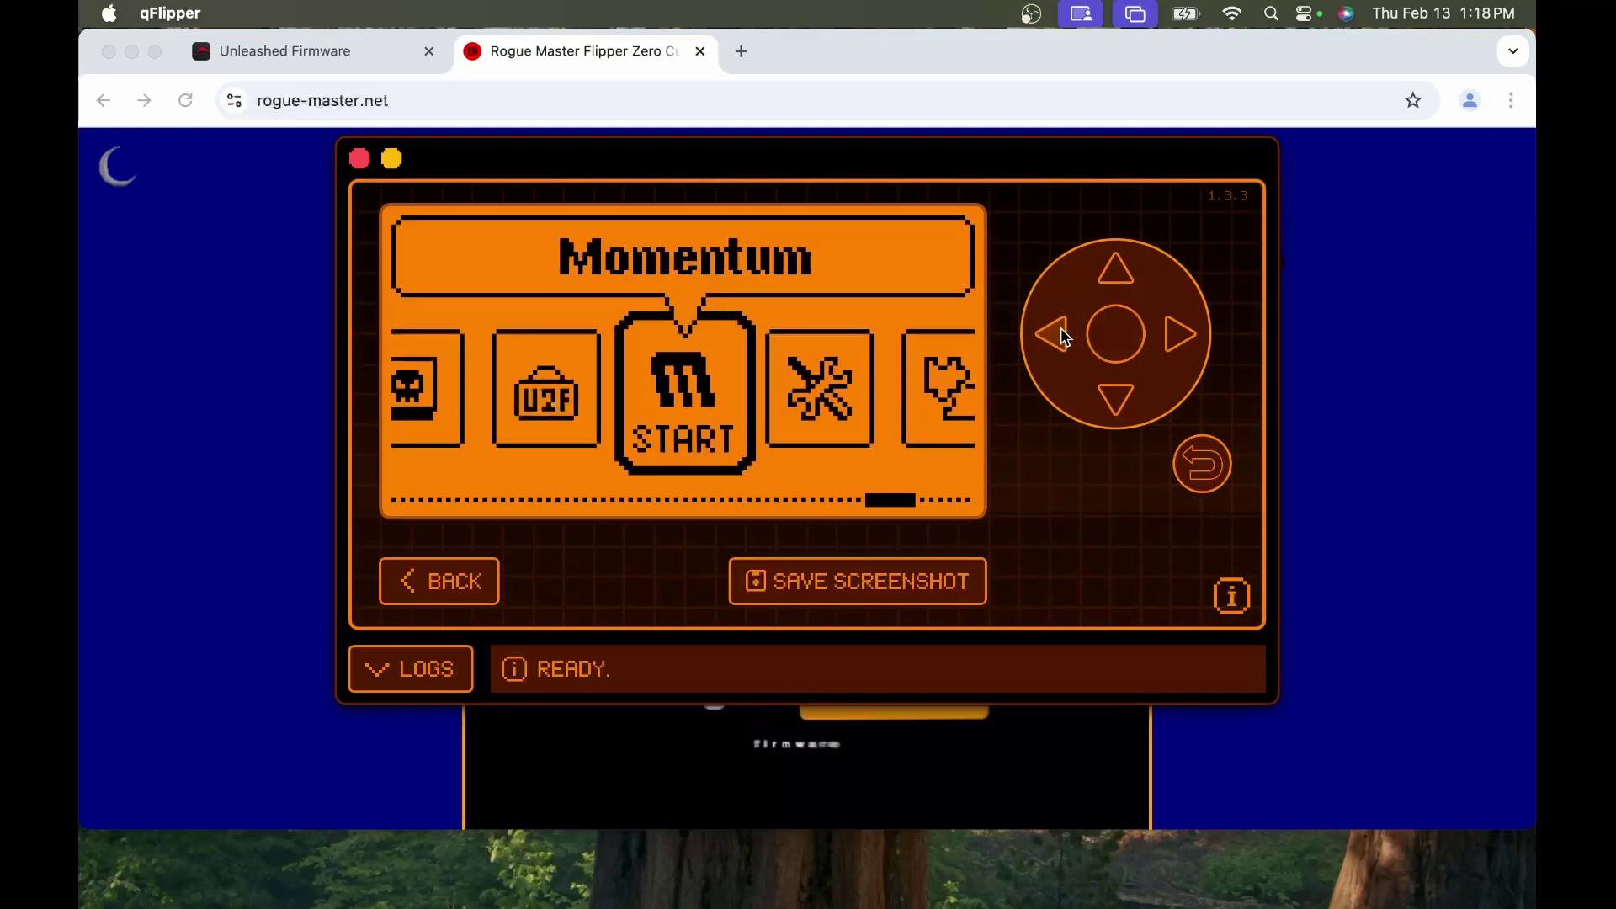
{"action": "left_click", "coordinate": [1117, 329]}
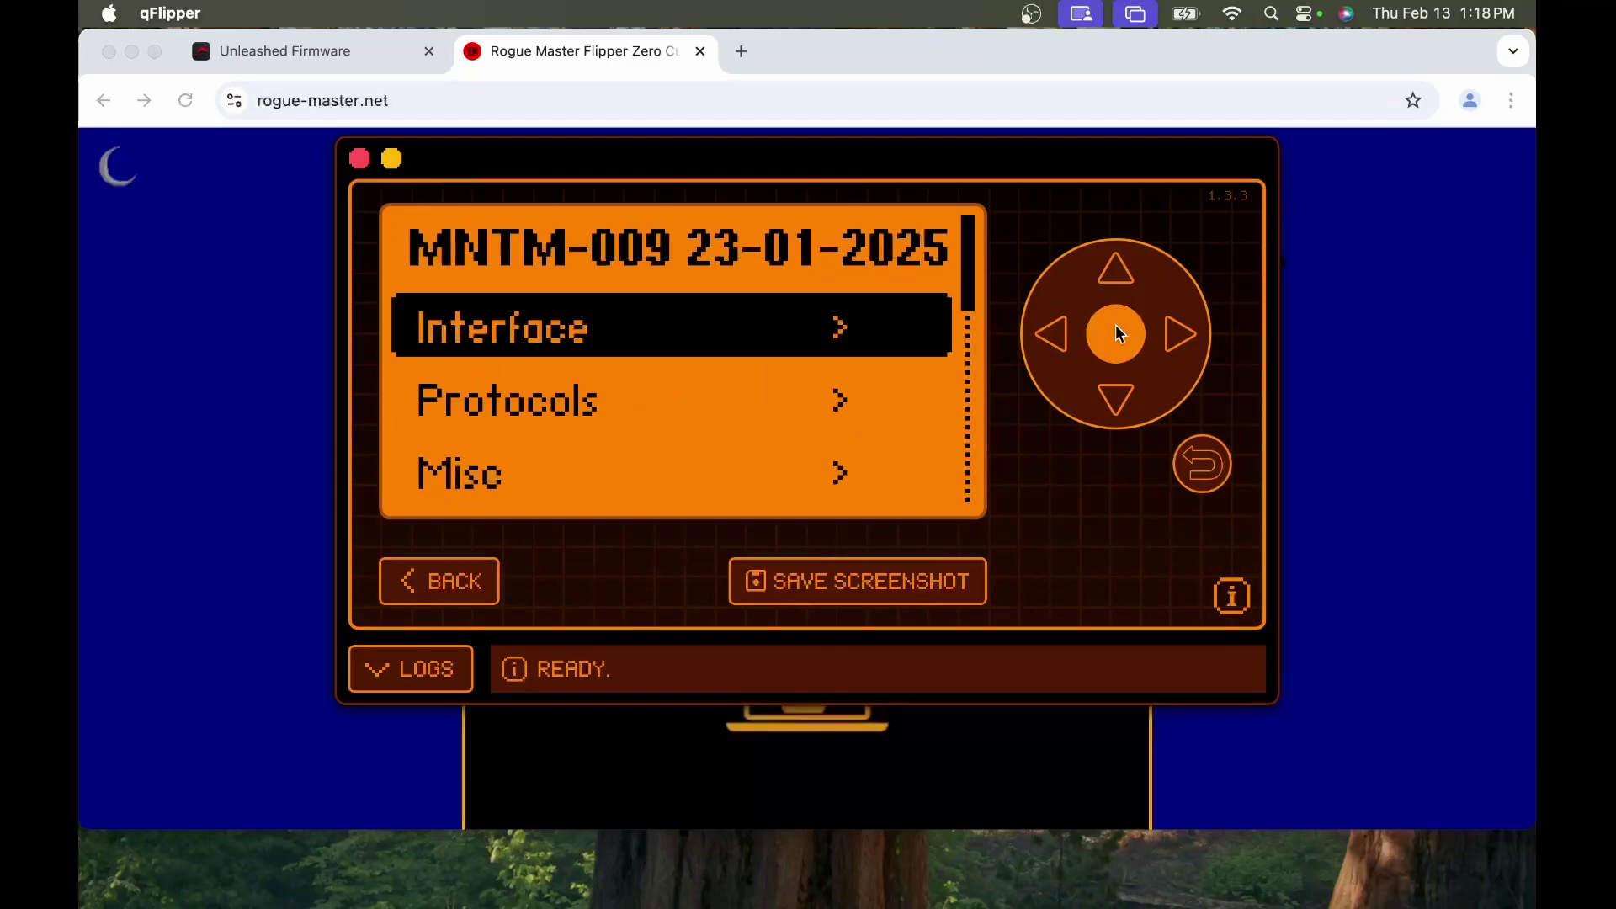
Set the Asset Pack to Momentum under Interface > Graphics and return to the device's desktop.
{"action": "left_click", "coordinate": [1117, 330]}
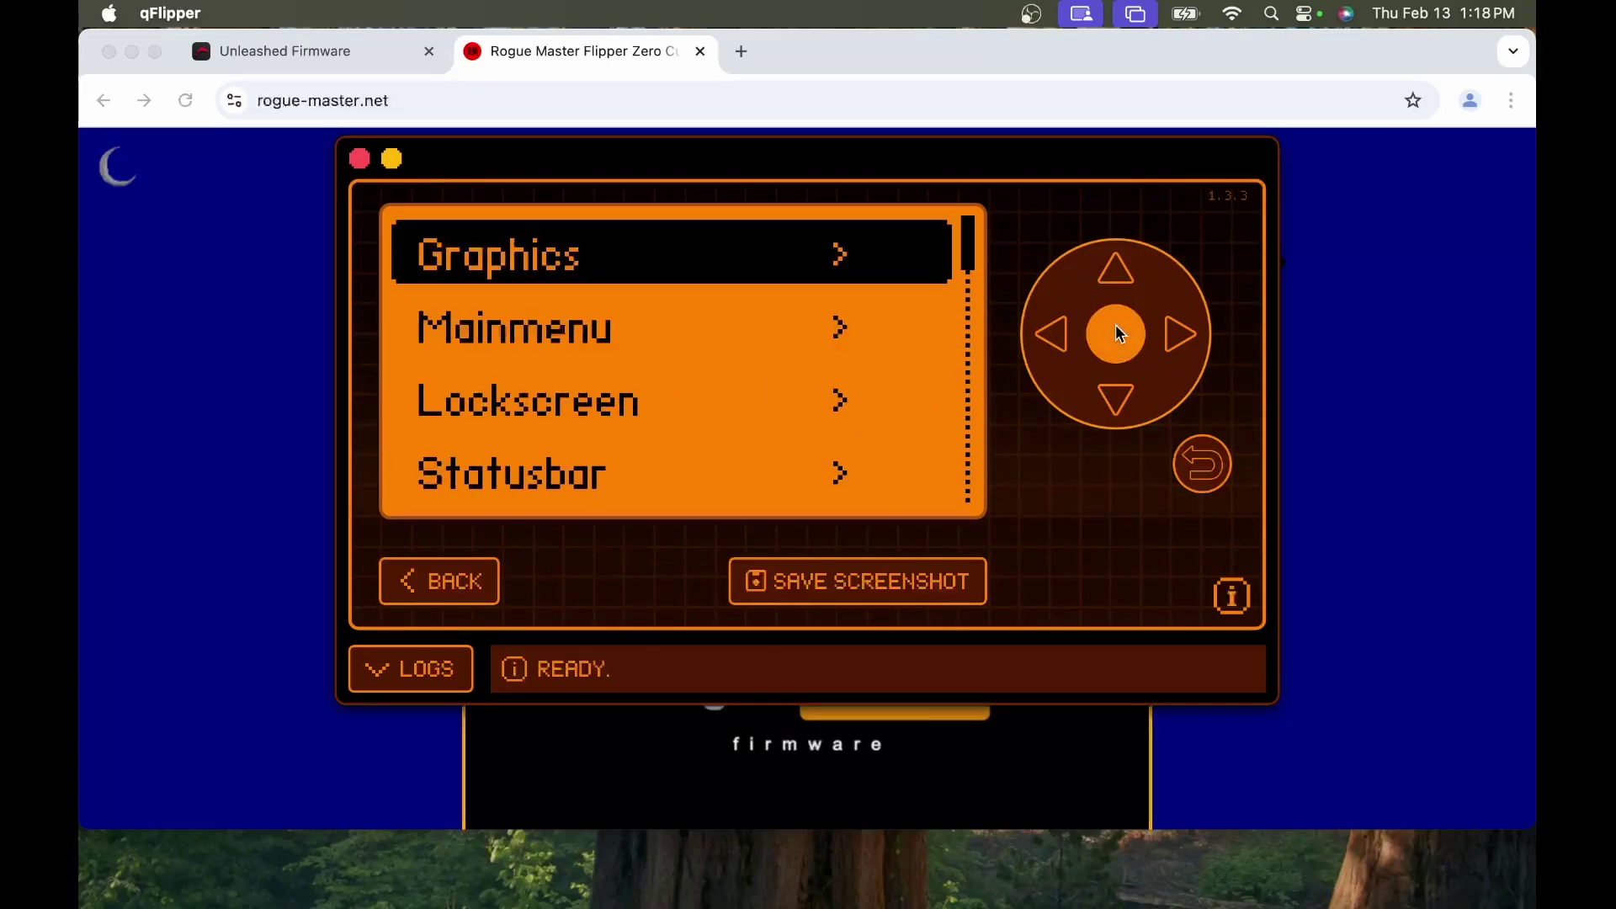
{"action": "left_click", "coordinate": [1118, 333]}
{"action": "left_click", "coordinate": [1177, 338]}
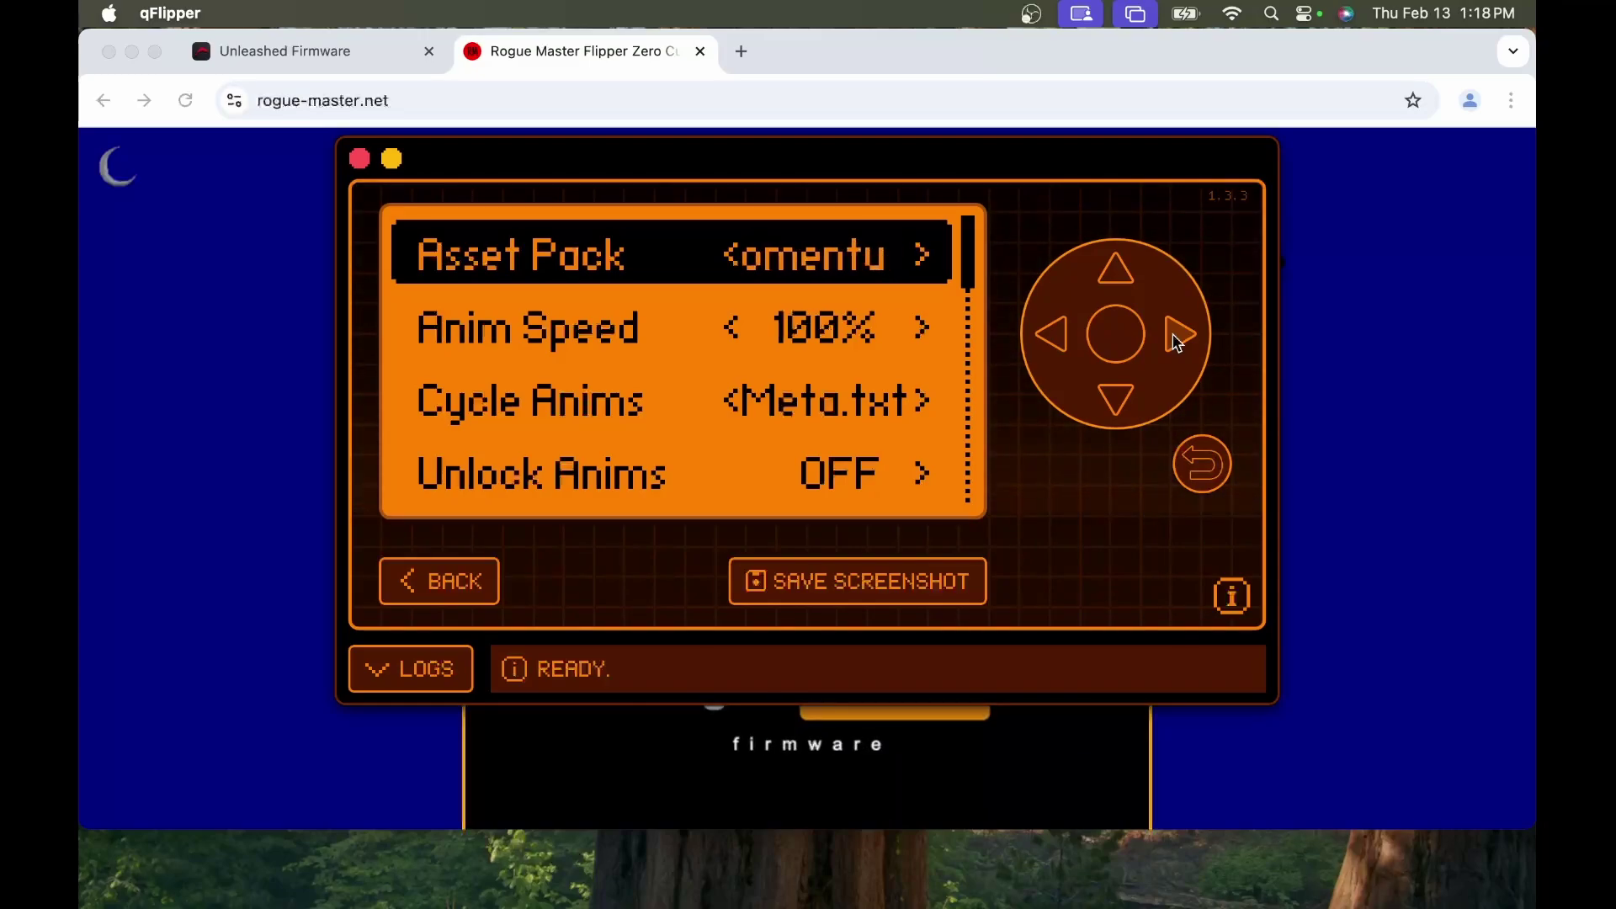
{"action": "left_click", "coordinate": [1202, 460]}
{"action": "left_click", "coordinate": [1204, 459]}
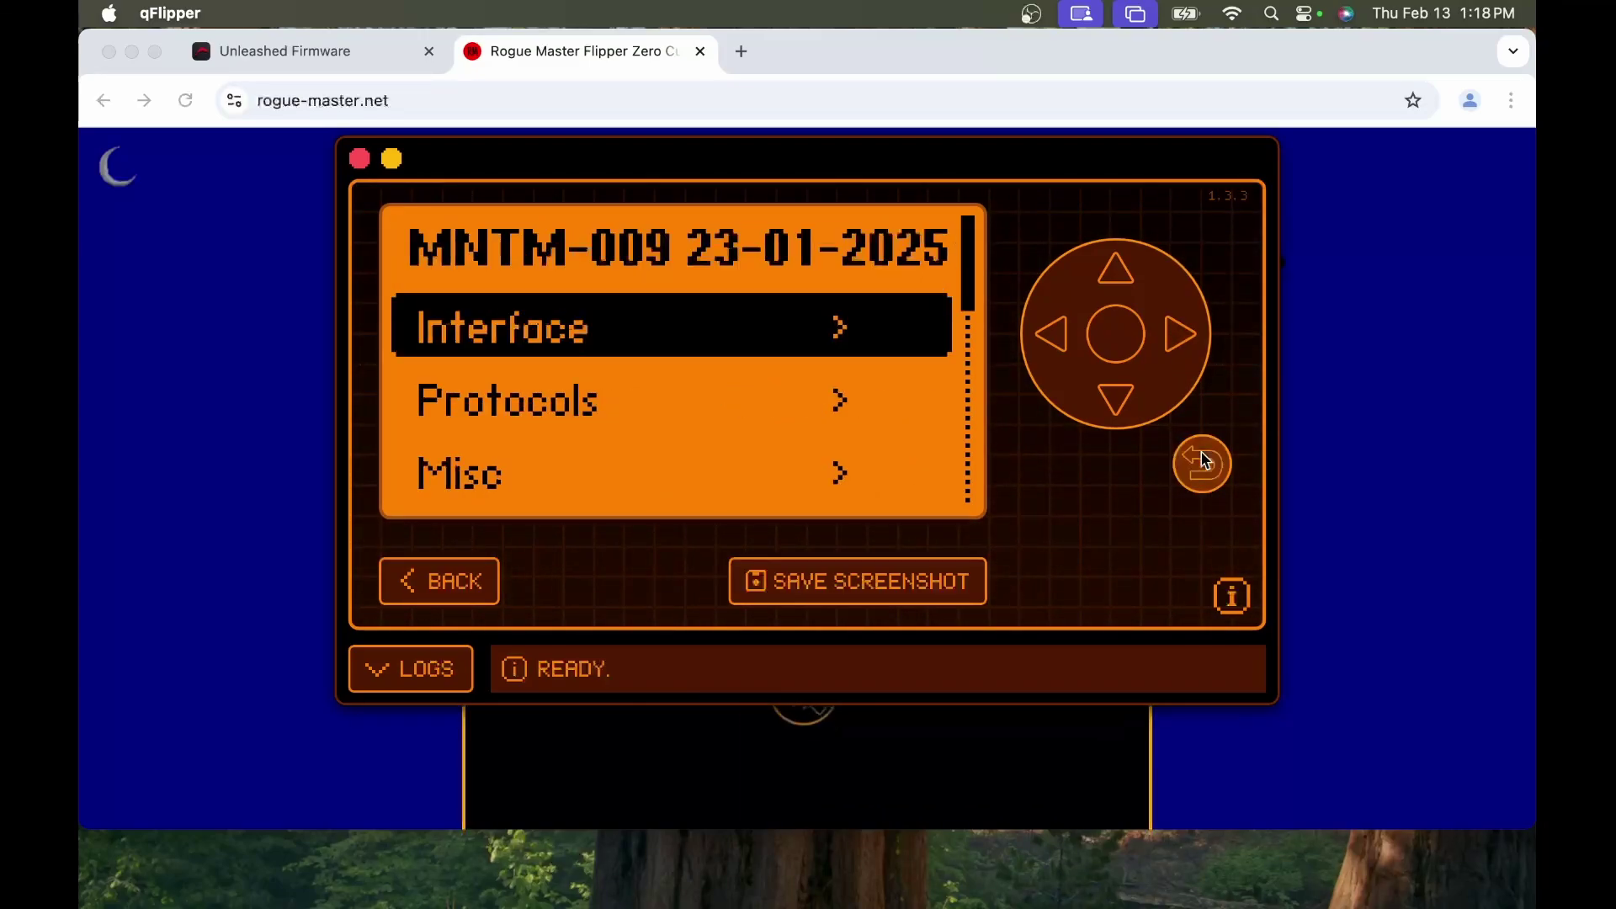
{"action": "left_click", "coordinate": [1204, 459]}
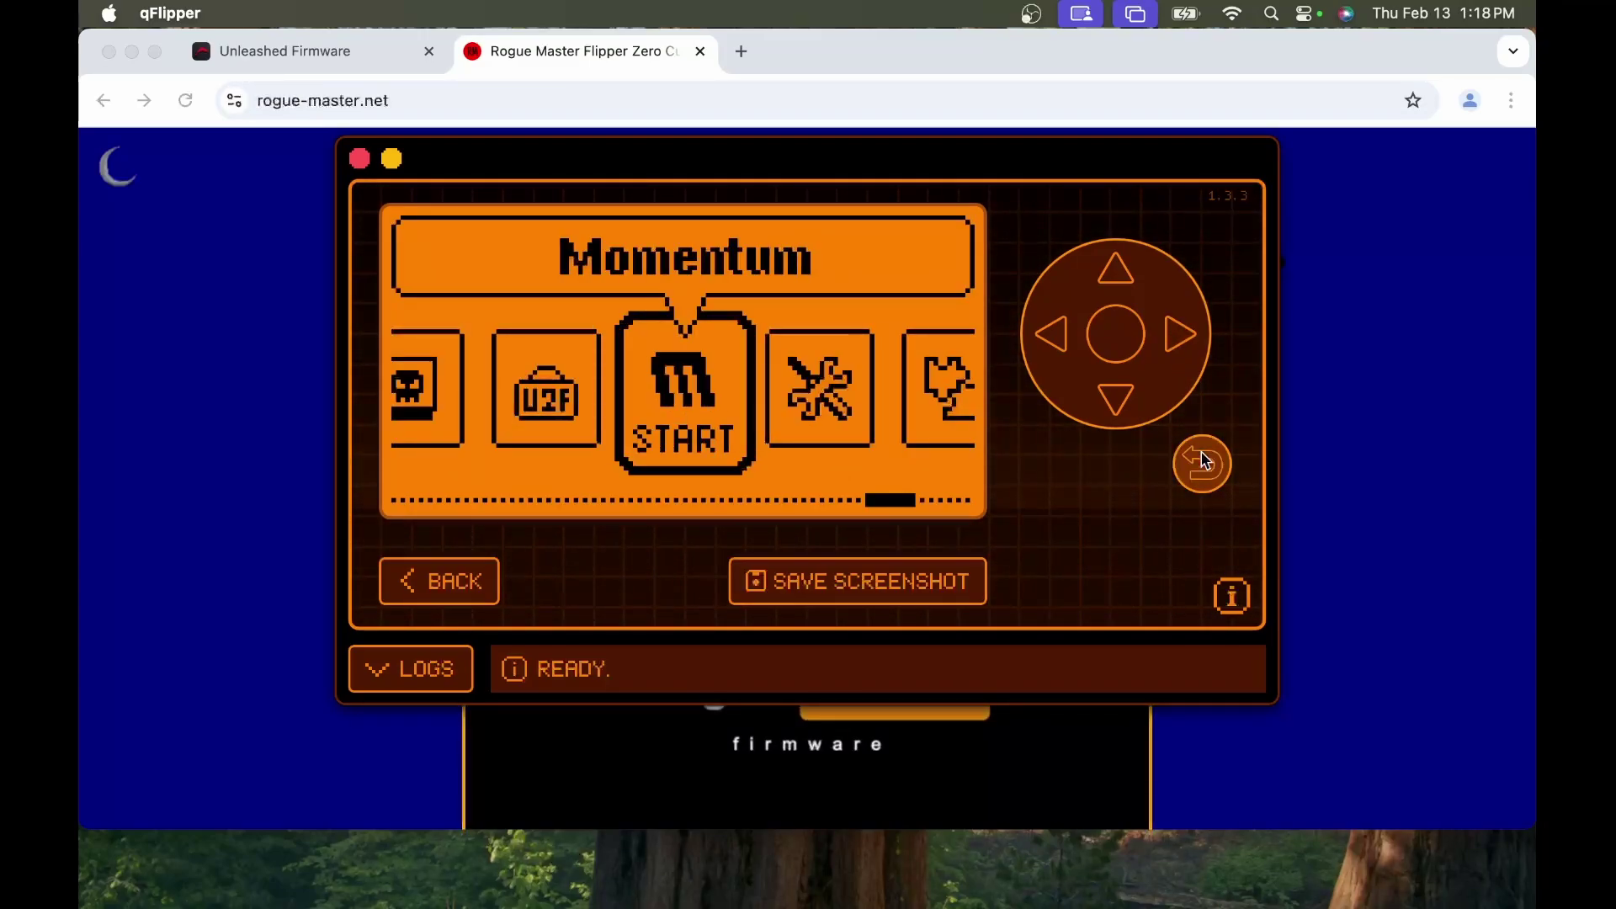
{"action": "left_click", "coordinate": [1204, 460]}
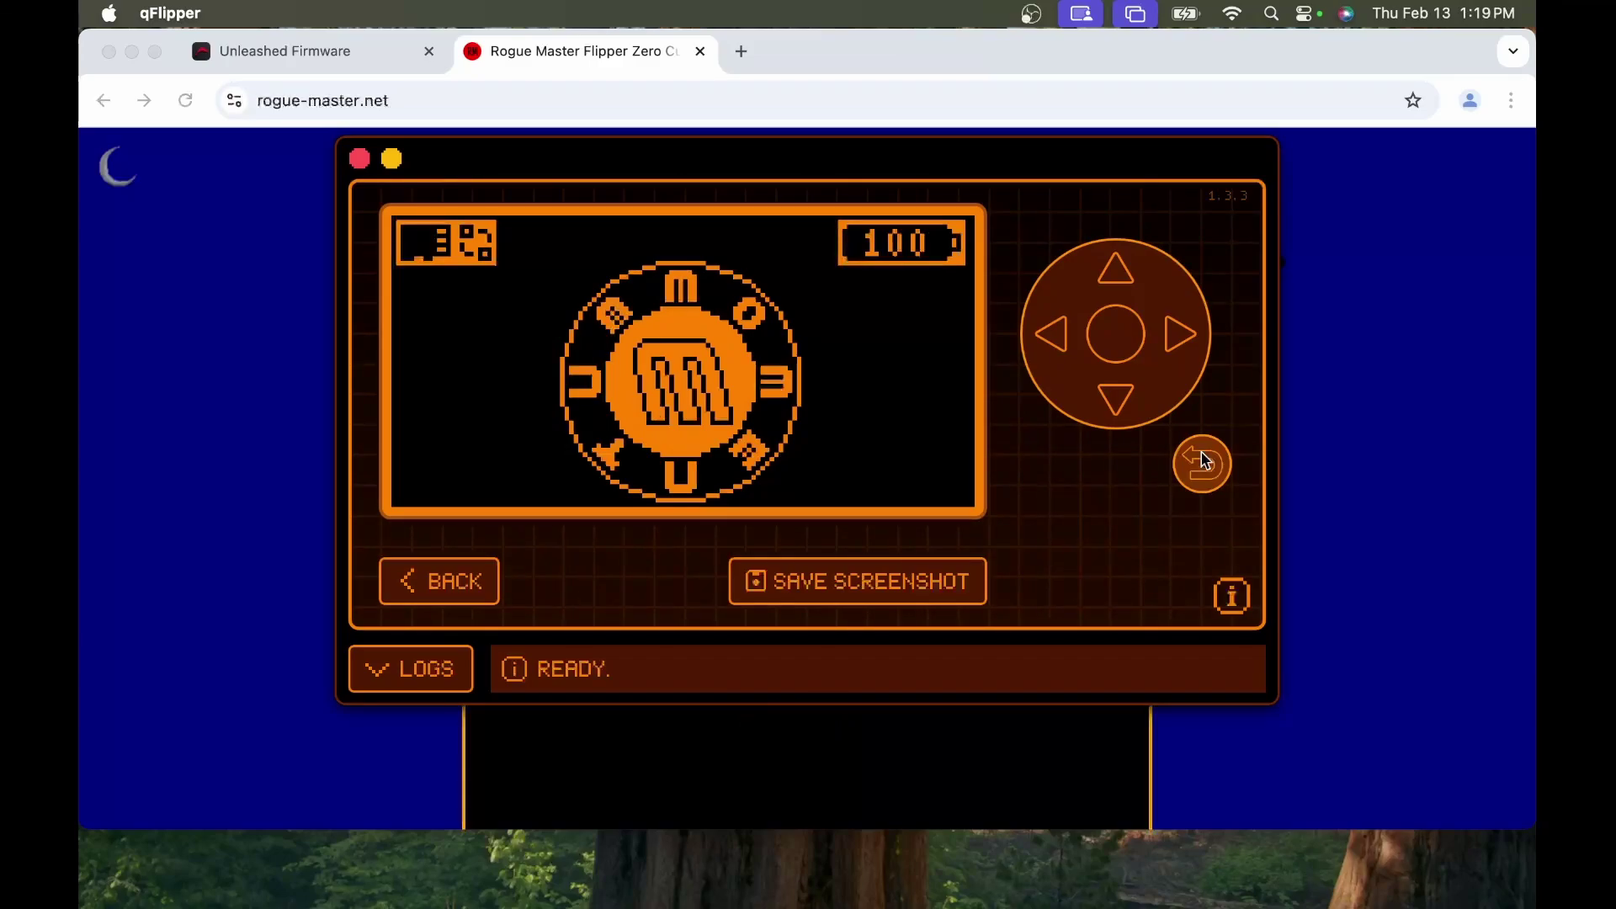